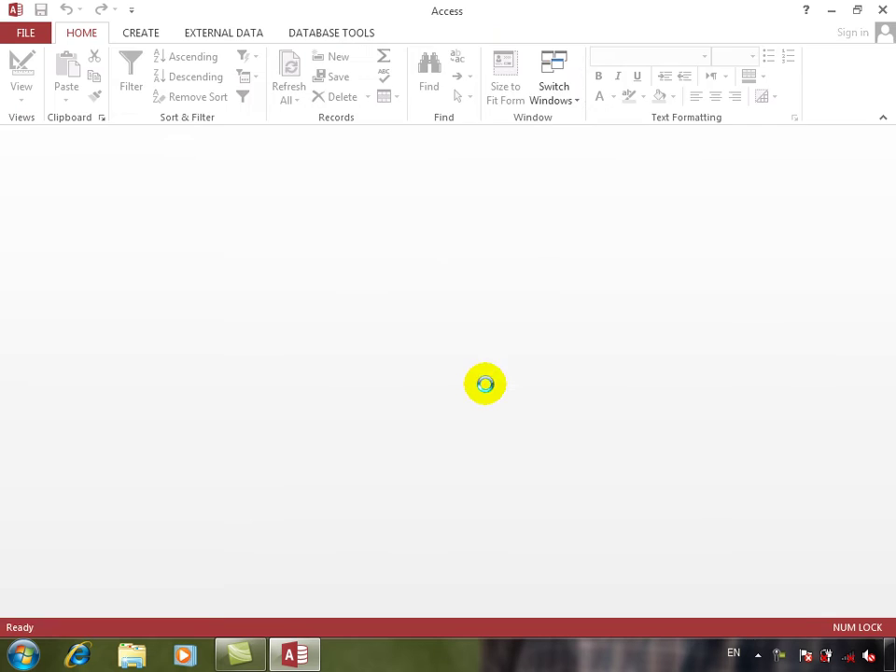
Close the default Table1 and start a new table in Design view
left_click(886, 136)
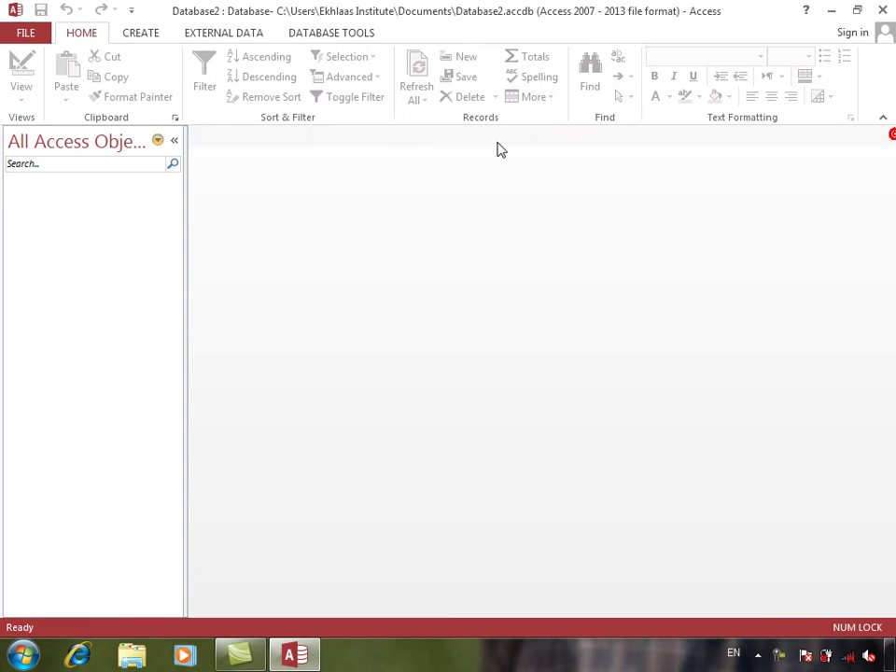
left_click(140, 32)
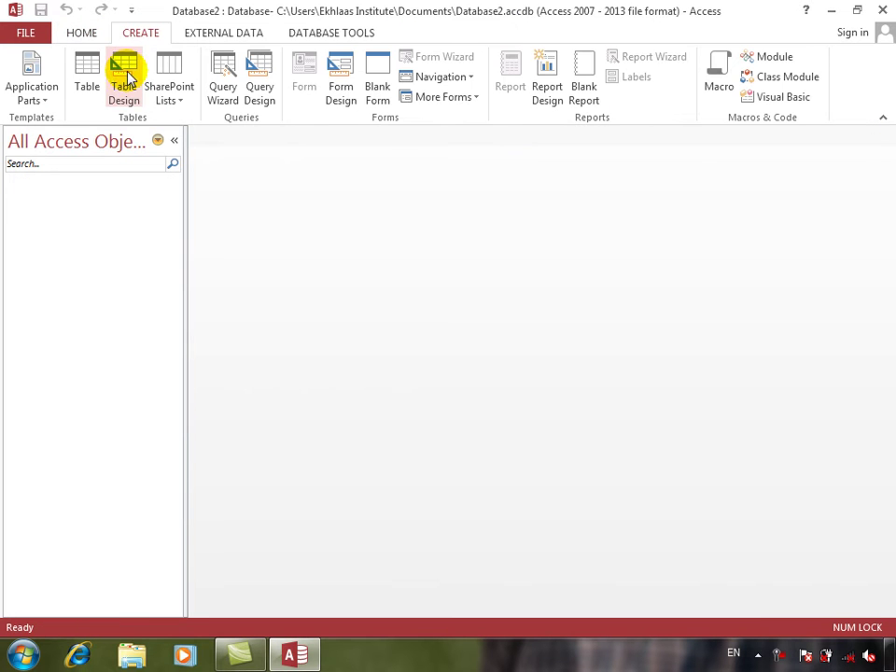
left_click(124, 76)
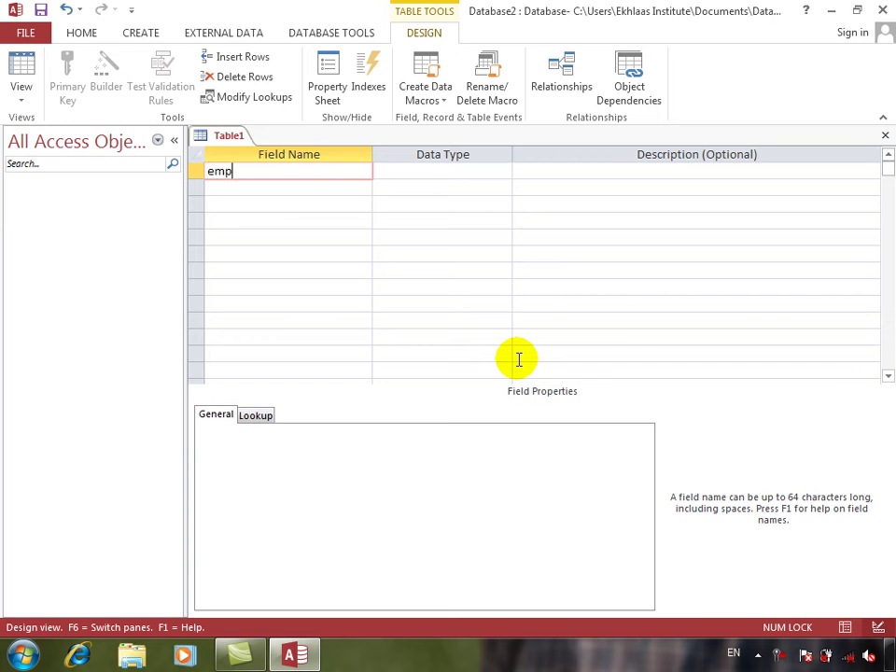
Define fields empno AutoNumber, ename and job Short Text, and salary Number
key("Tab")
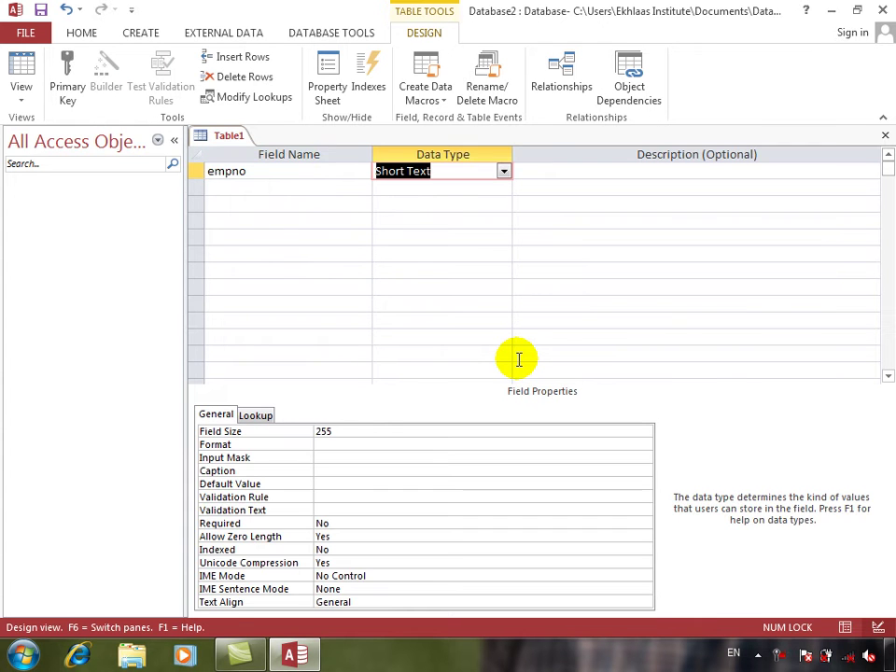
key("Tab")
key("Tab")
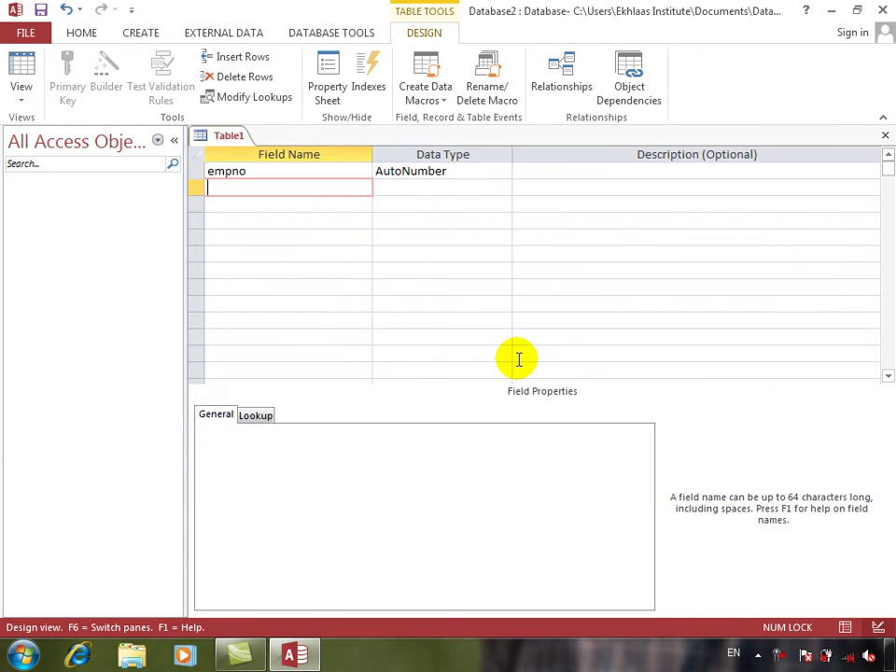
type("ename")
key("Tab")
key("Tab")
key("Tab")
type("job")
key("Tab")
key("Tab")
key("Tab")
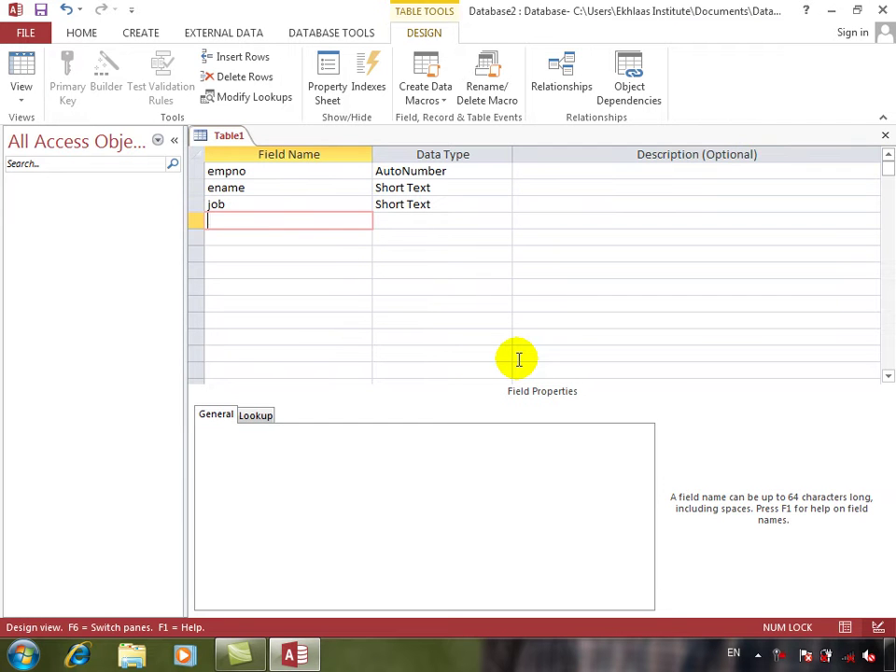
type("salary")
key("Tab")
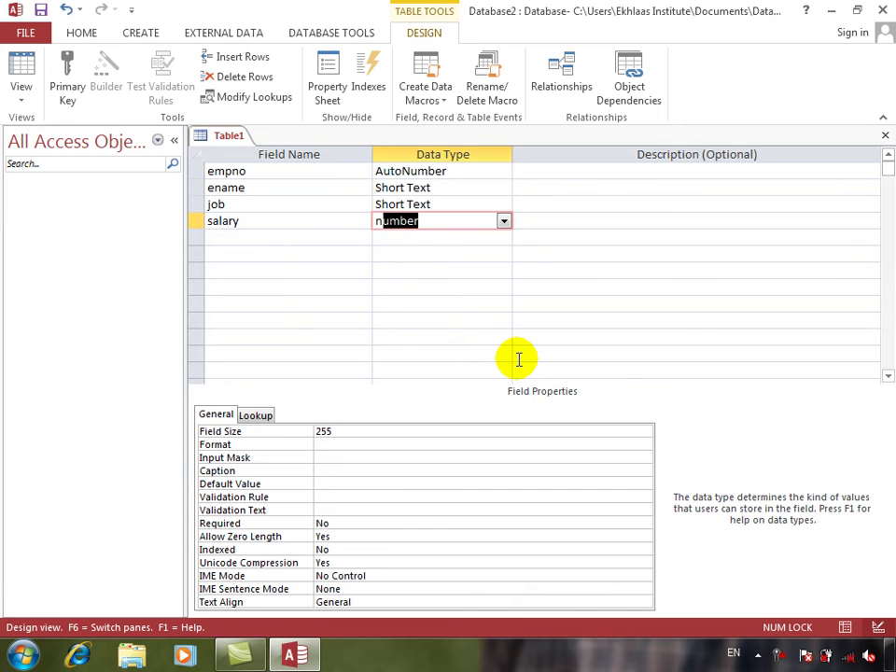
type("n")
key("Tab")
key("Tab")
left_click(289, 203)
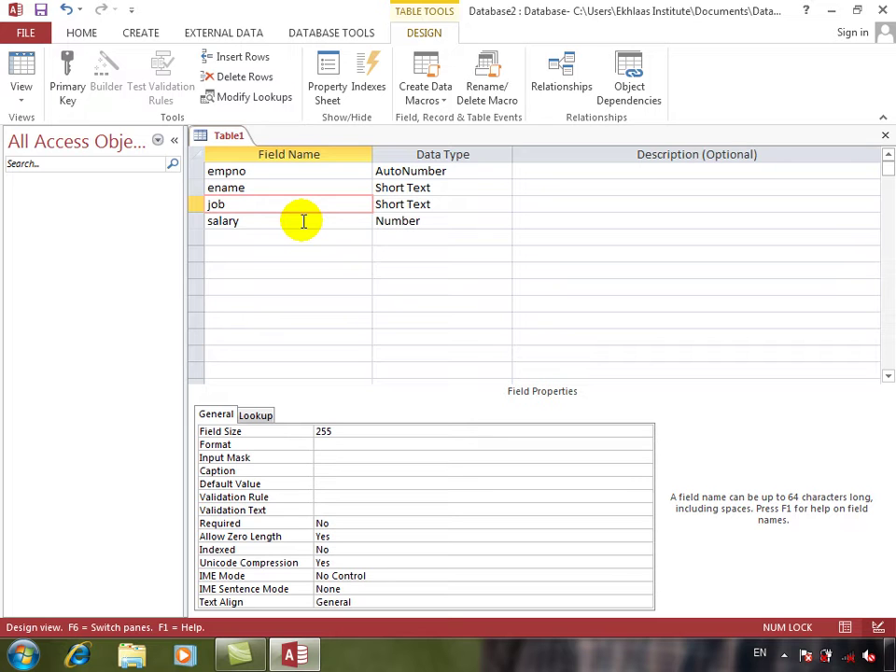
Leave job's data type unchanged and show its Lookup properties in Field Properties
left_click(484, 203)
left_click(504, 204)
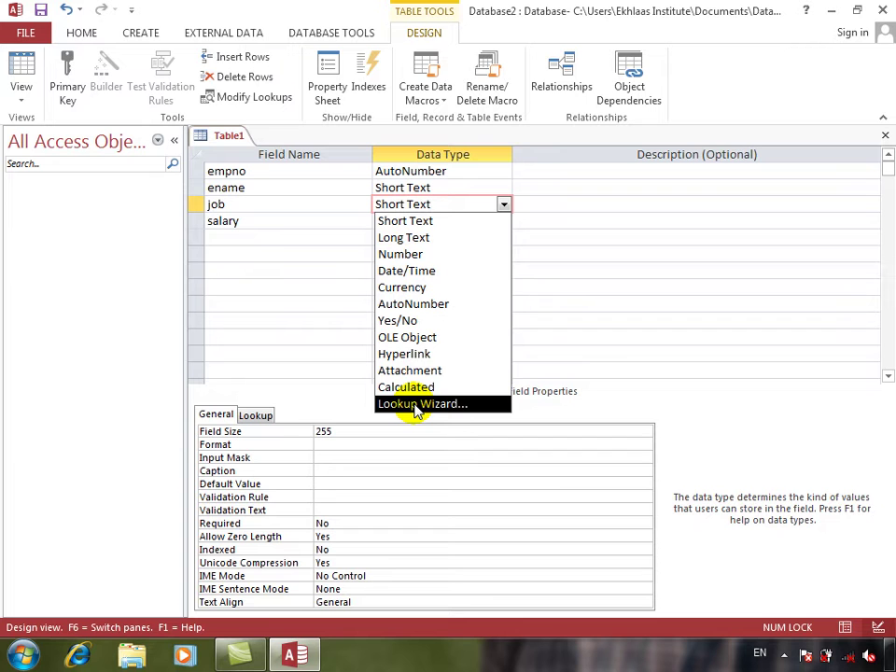
left_click(253, 203)
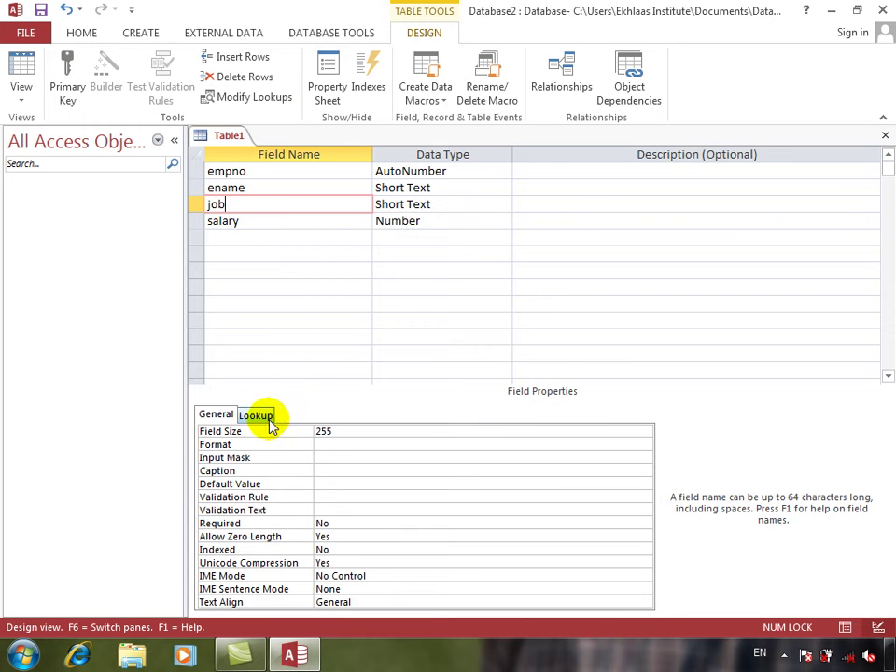
left_click(254, 415)
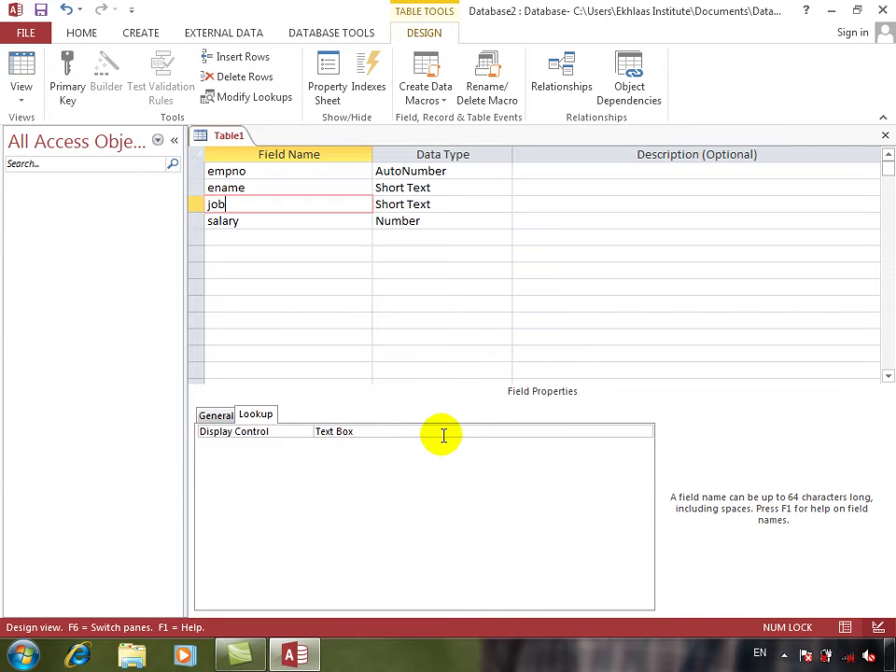
Save the table as emp, accept the primary key prompt, and open Datasheet view
left_click(23, 71)
key("Return")
type("emp")
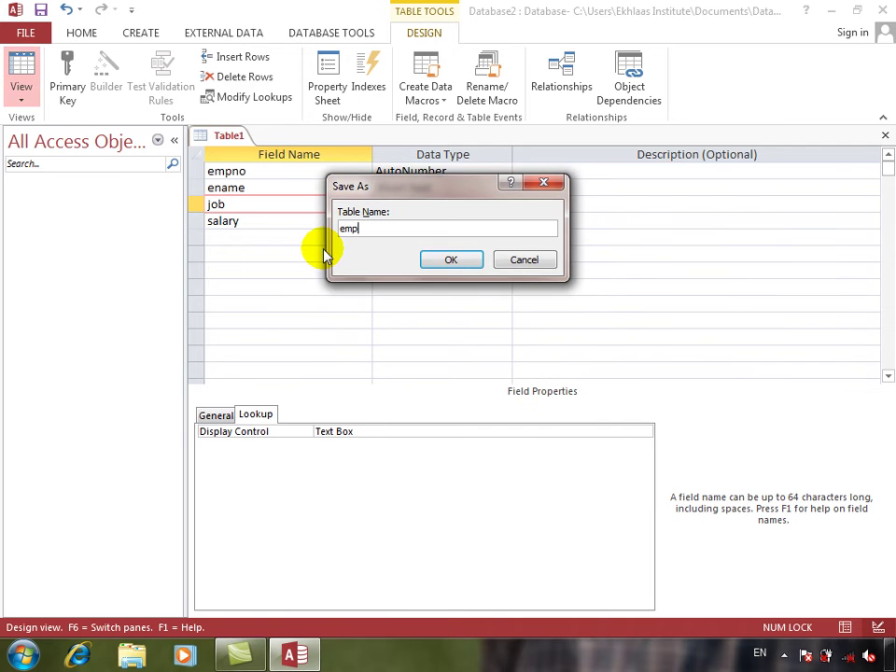
key("Return")
key("Return")
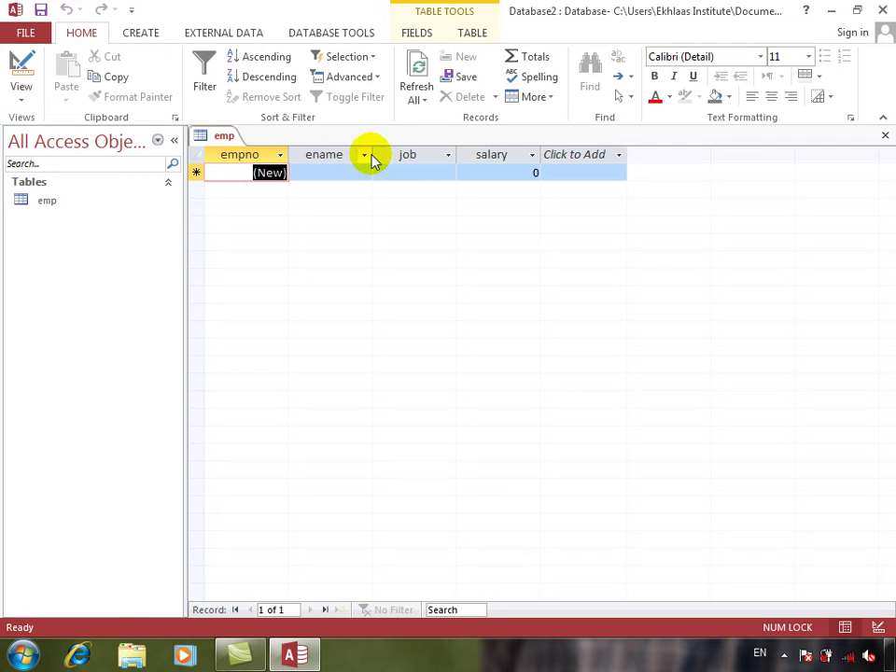
left_click(331, 171)
Inspect the new record's ename, job and salary cells, then return to Design view
left_click(394, 175)
left_click(510, 179)
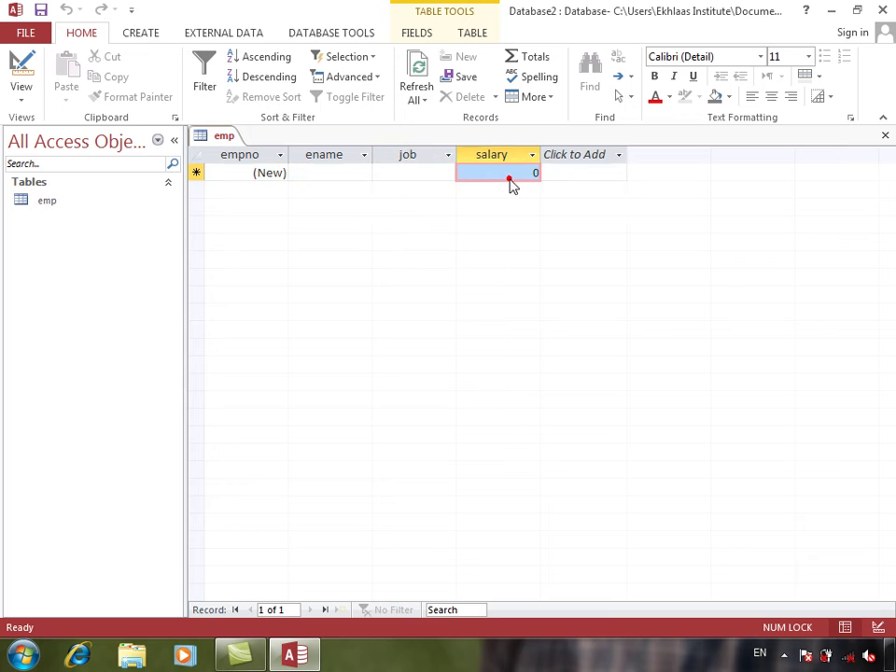
left_click(432, 173)
left_click(344, 173)
left_click(399, 173)
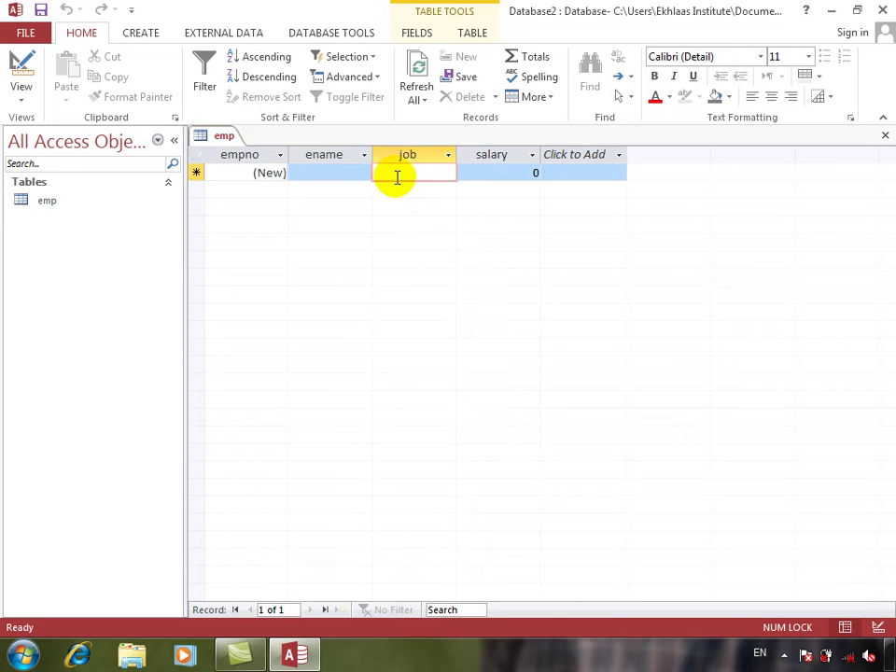
left_click(432, 156)
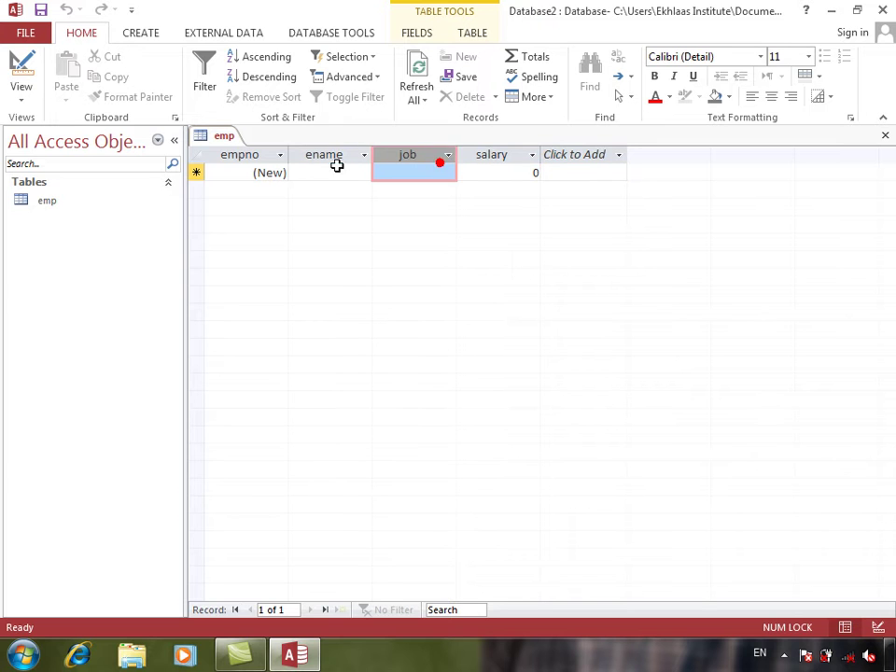
left_click(427, 172)
left_click(425, 170)
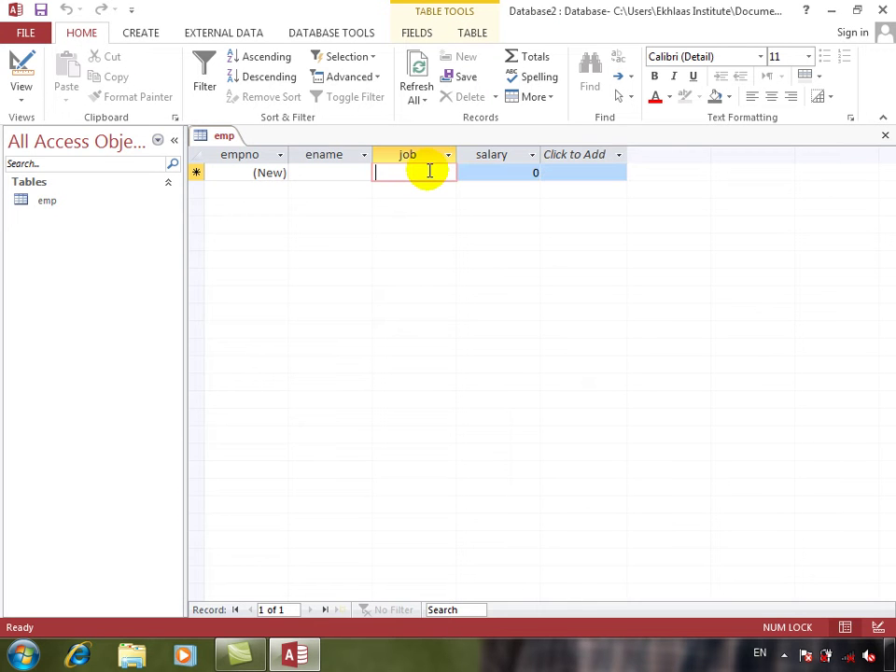
left_click(13, 56)
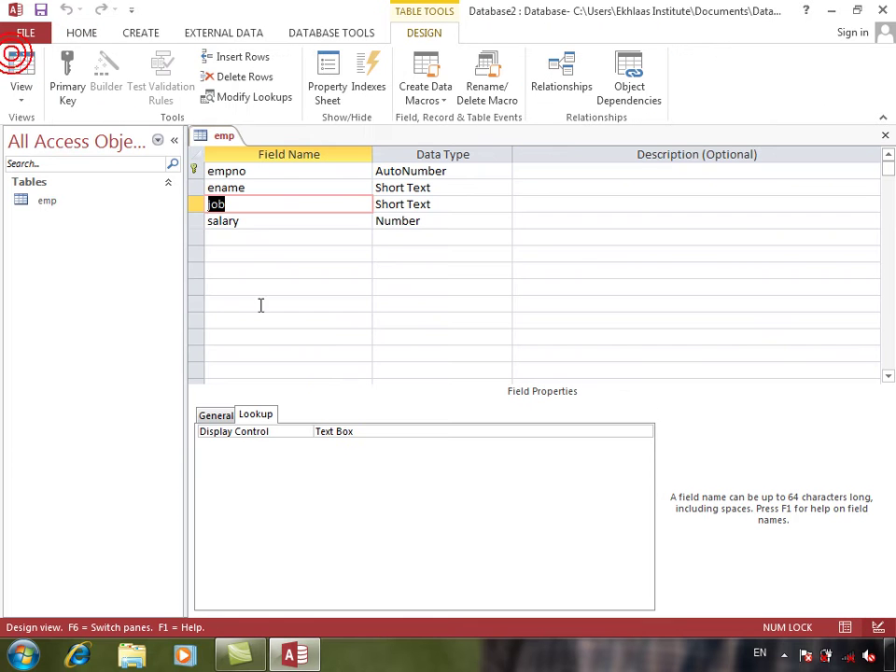
Set the job field's Display Control to List Box
left_click(382, 425)
left_click(577, 430)
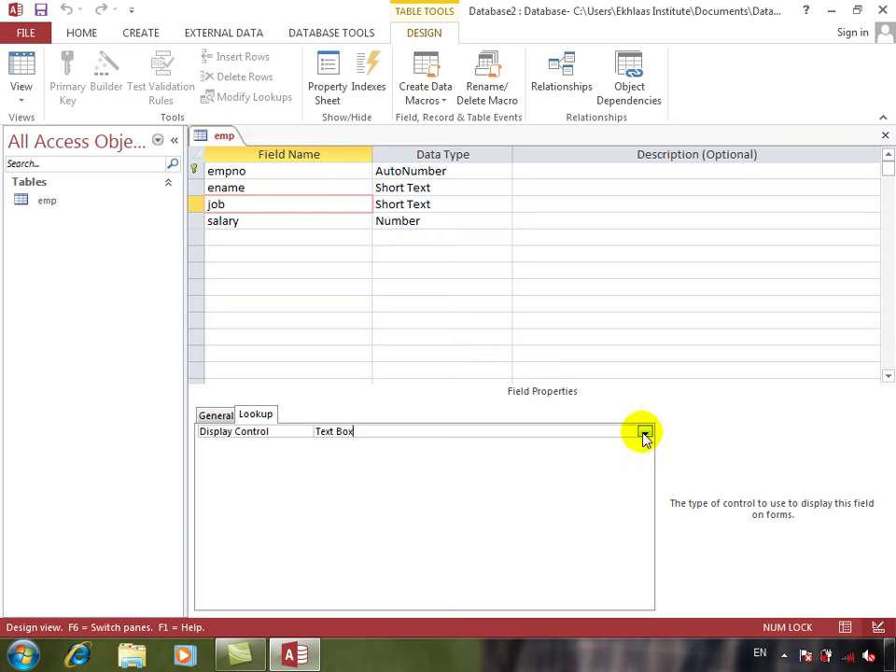
left_click(644, 433)
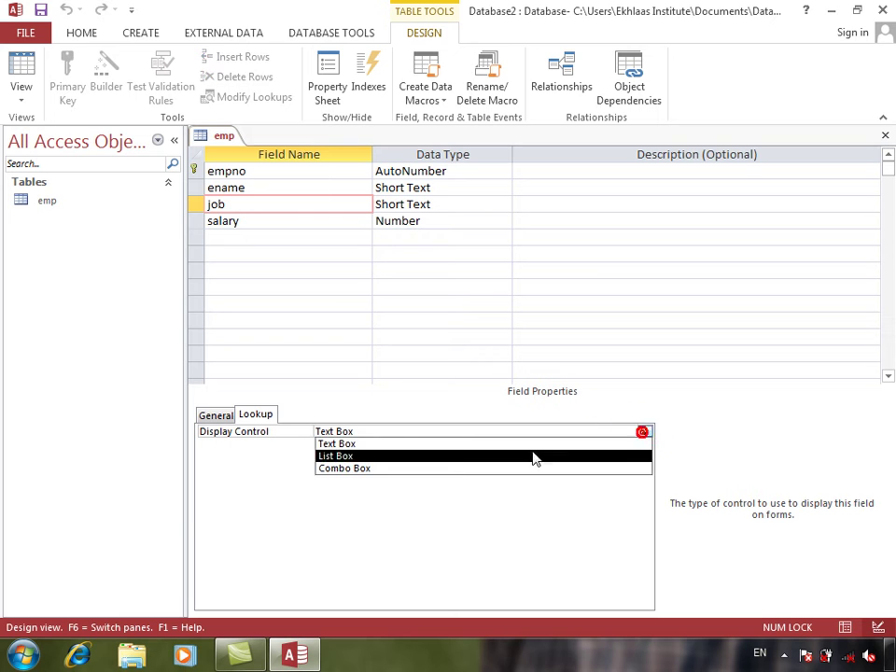
left_click(453, 458)
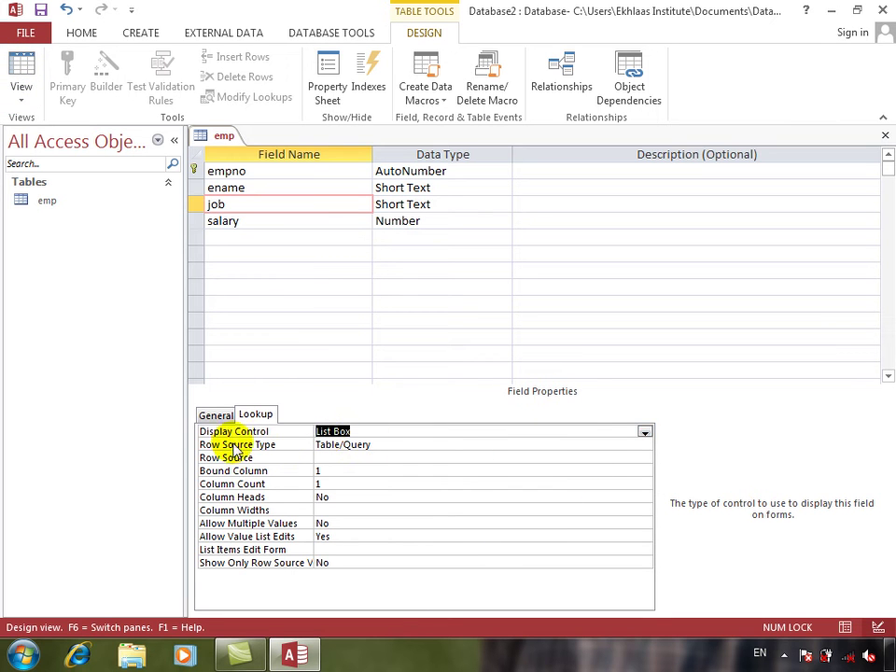
Set Row Source Type to Value List with Row Source manager;adman;teacher
left_click(523, 457)
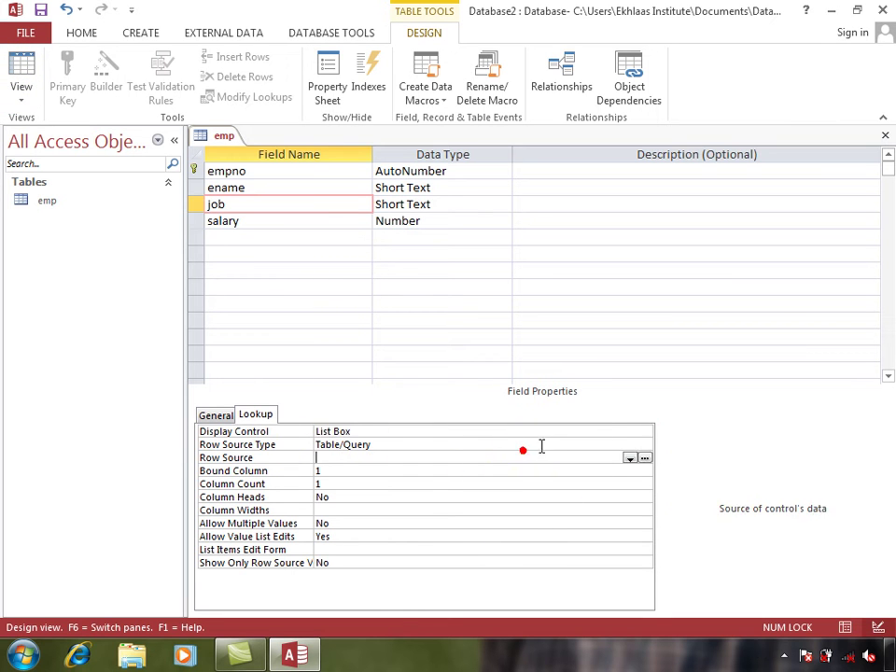
left_click(618, 444)
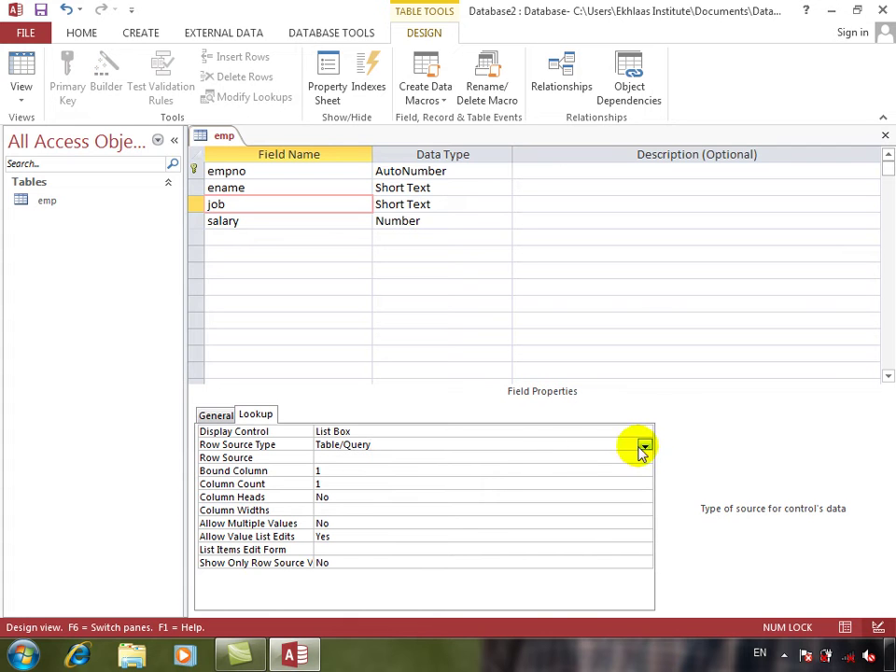
left_click(644, 446)
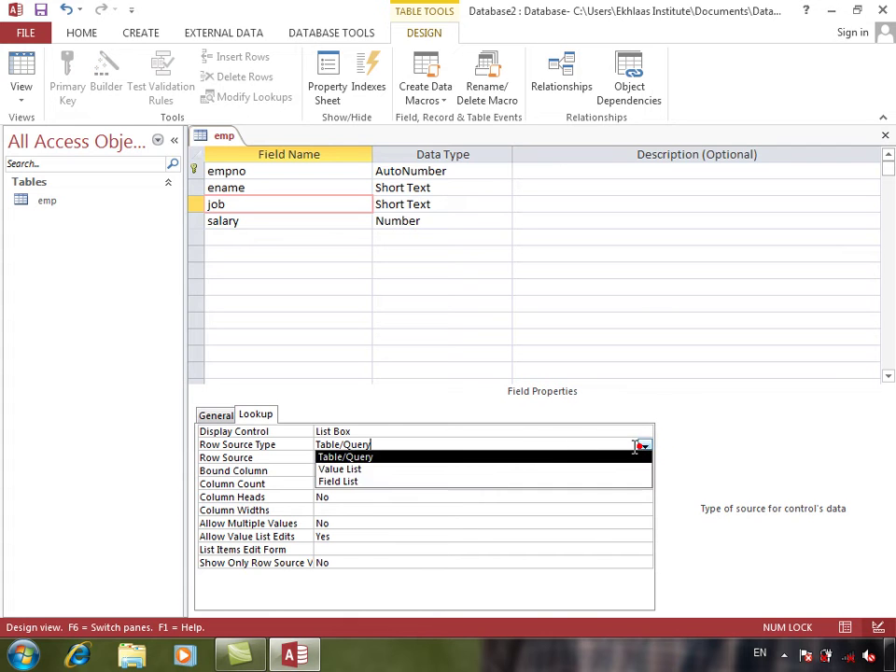
left_click(369, 472)
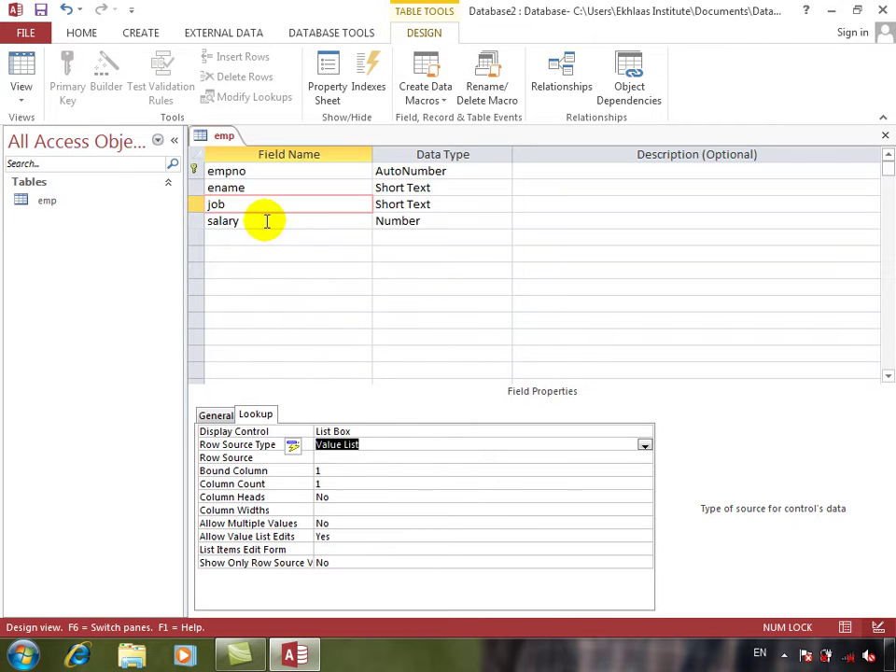
left_click(325, 457)
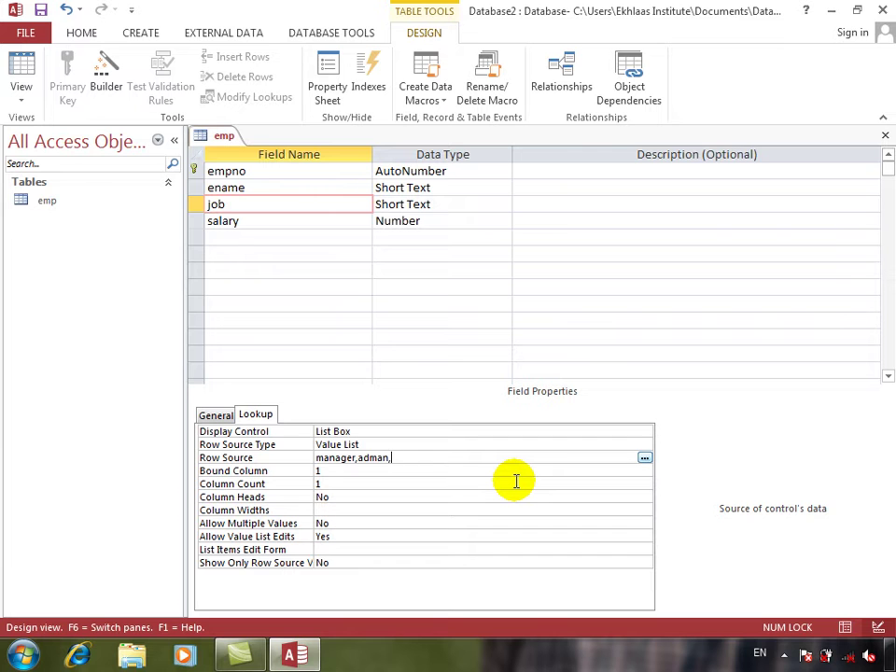
key("Return")
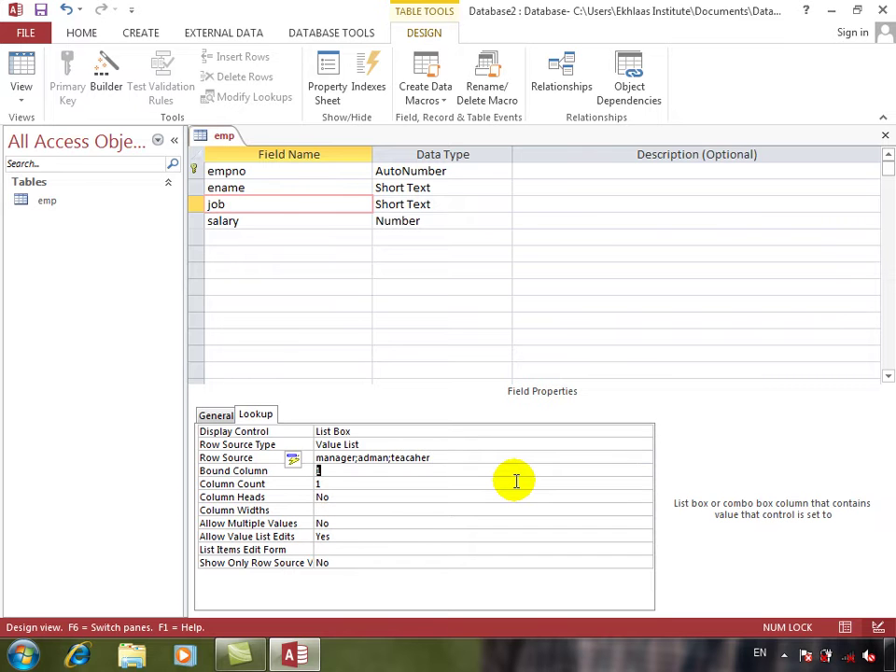
left_click(420, 457)
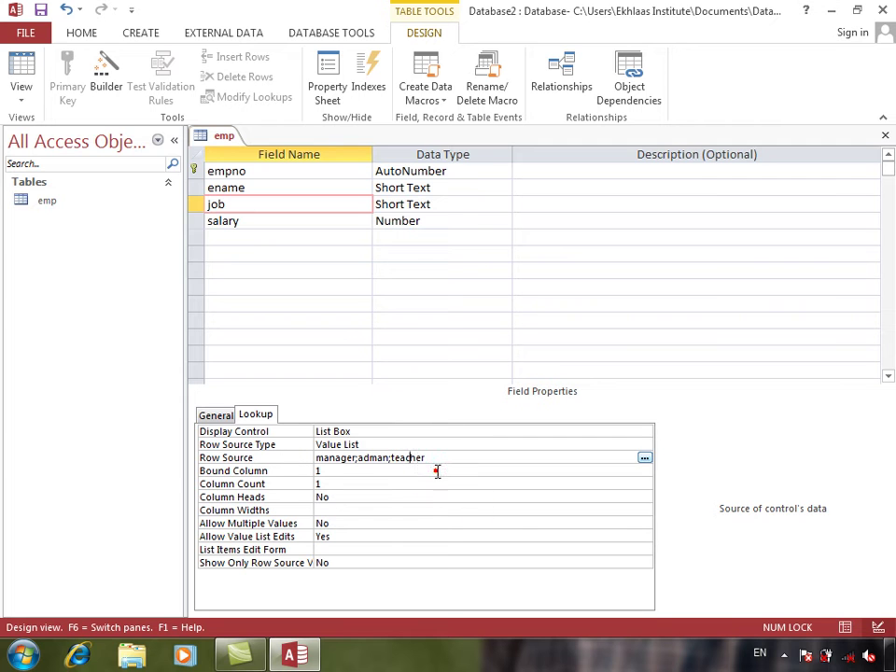
left_click(435, 470)
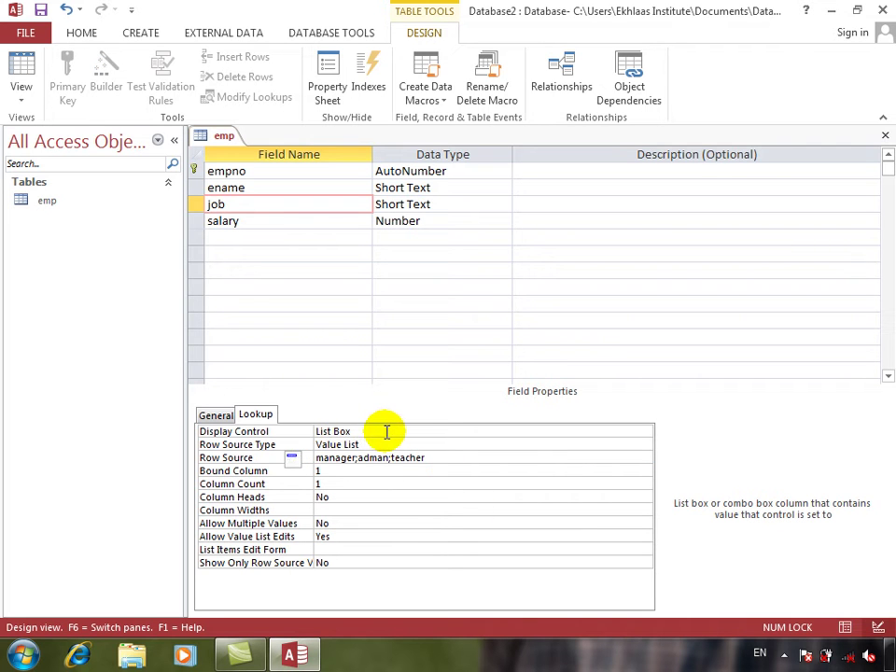
Save the table, check the job list in Datasheet view, and return to Design view
left_click(19, 66)
key("Return")
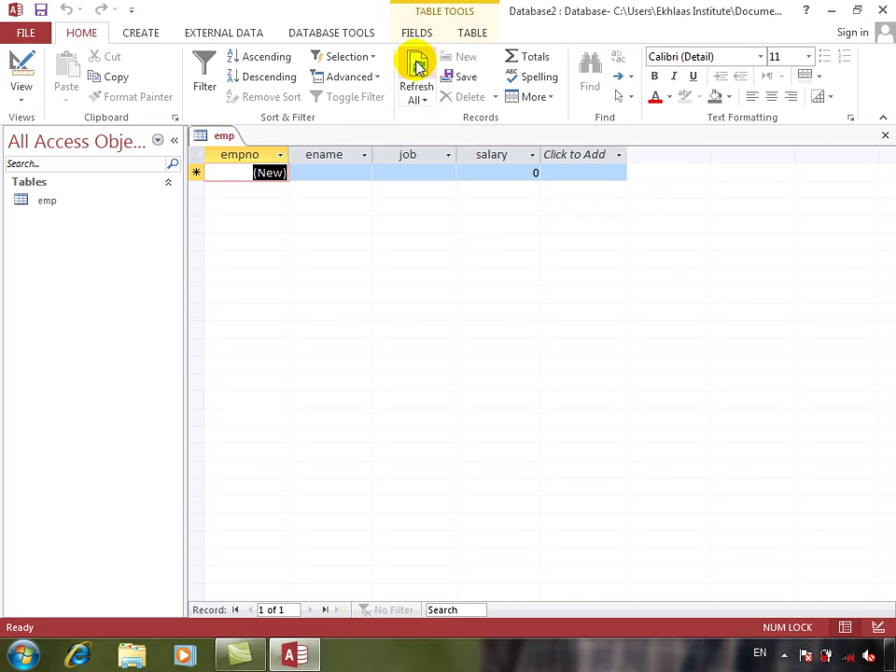
left_click(423, 173)
left_click(448, 174)
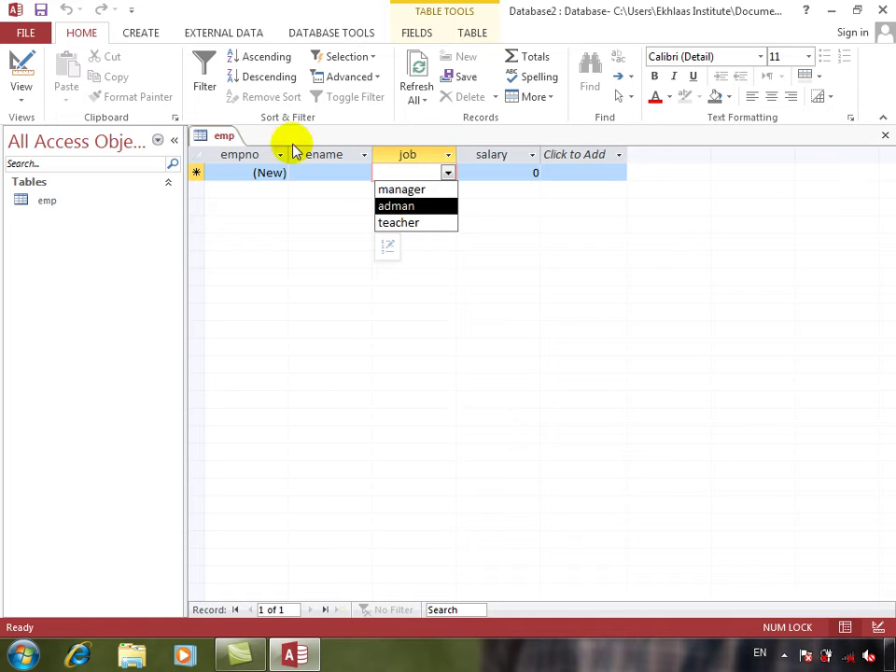
left_click(20, 65)
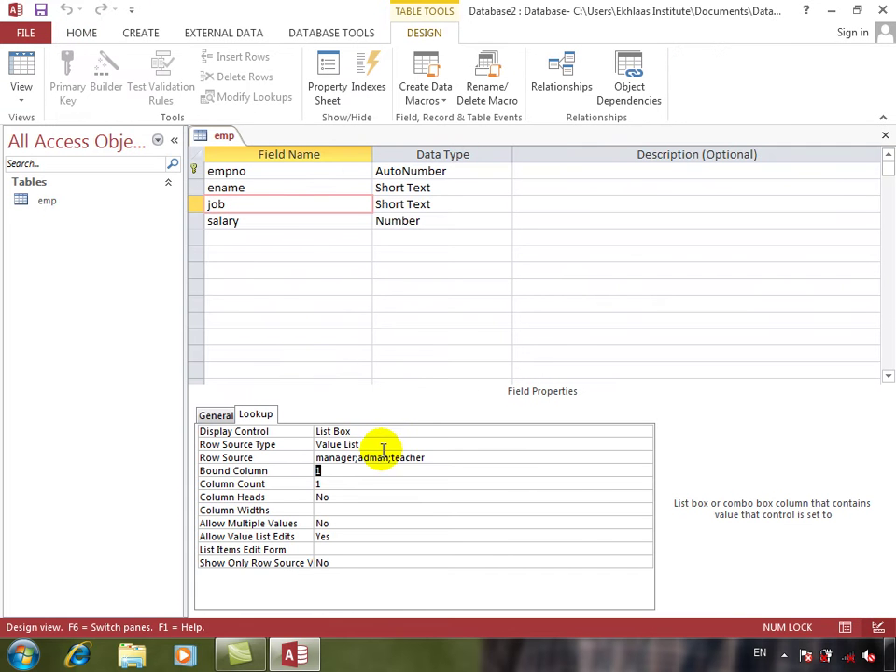
Change job's Display Control to Combo Box, save, verify its dropdown, then return to Design view
left_click(386, 431)
left_click(644, 432)
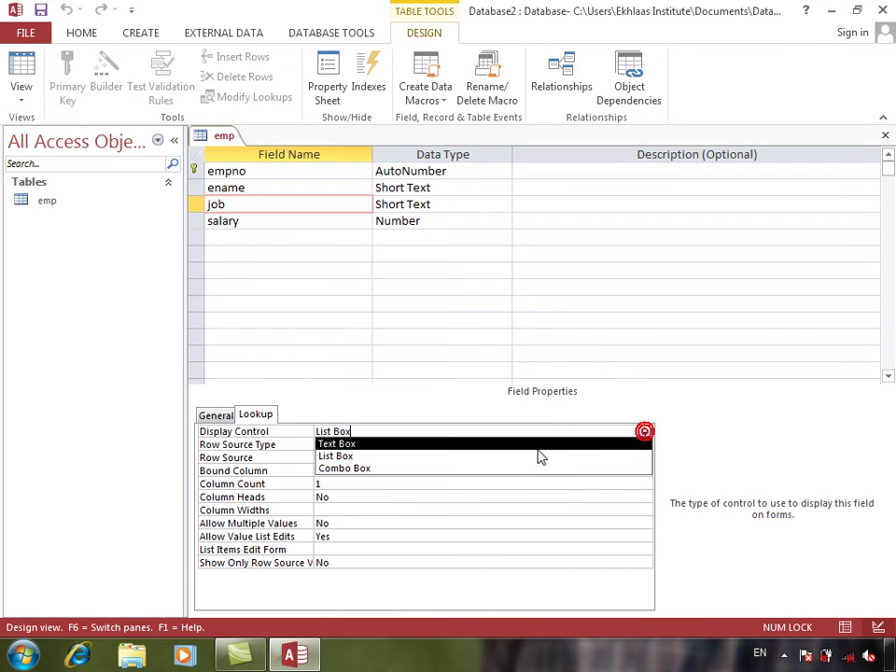
left_click(536, 467)
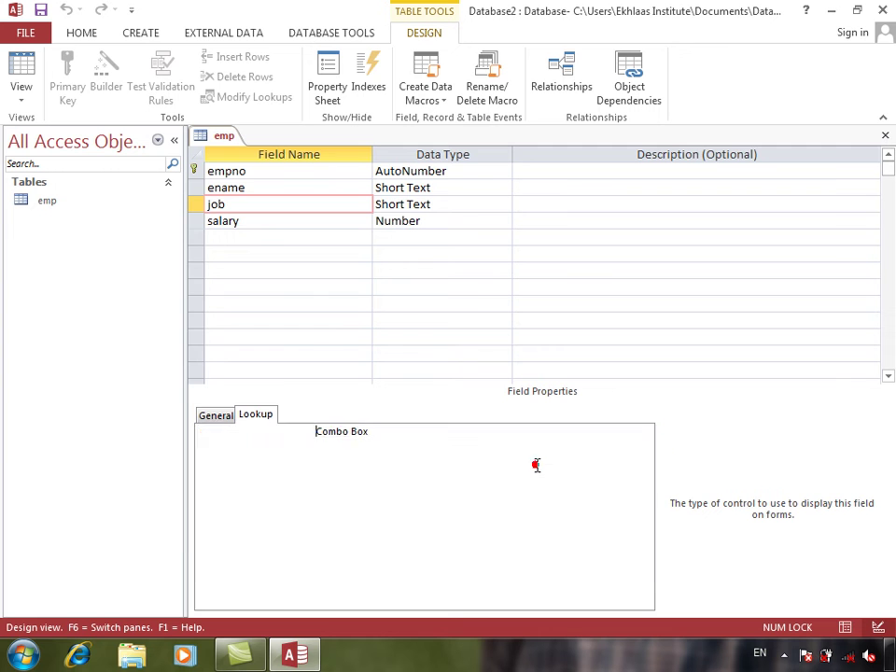
left_click(31, 67)
left_click(416, 376)
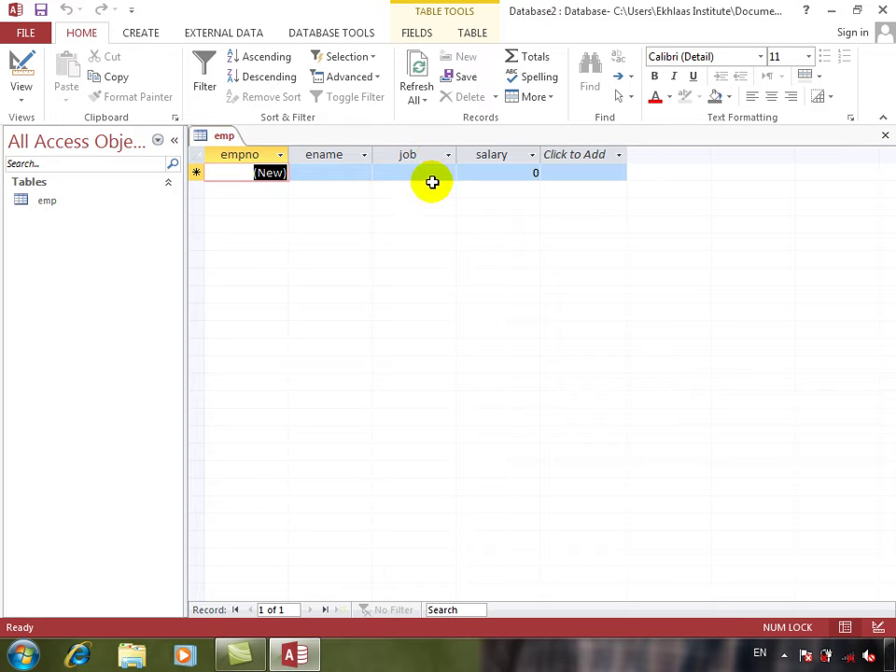
left_click(436, 174)
left_click(449, 174)
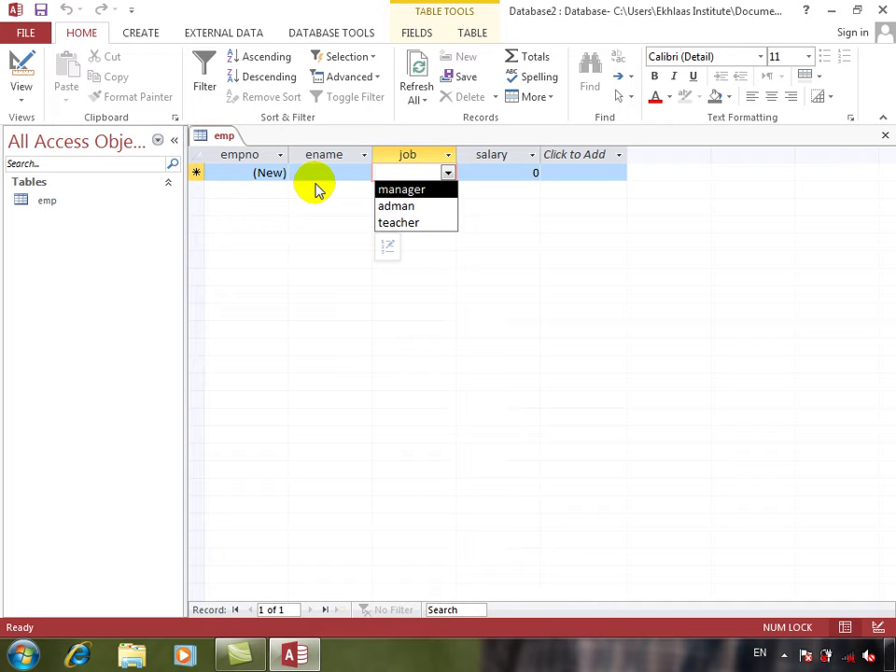
left_click(17, 79)
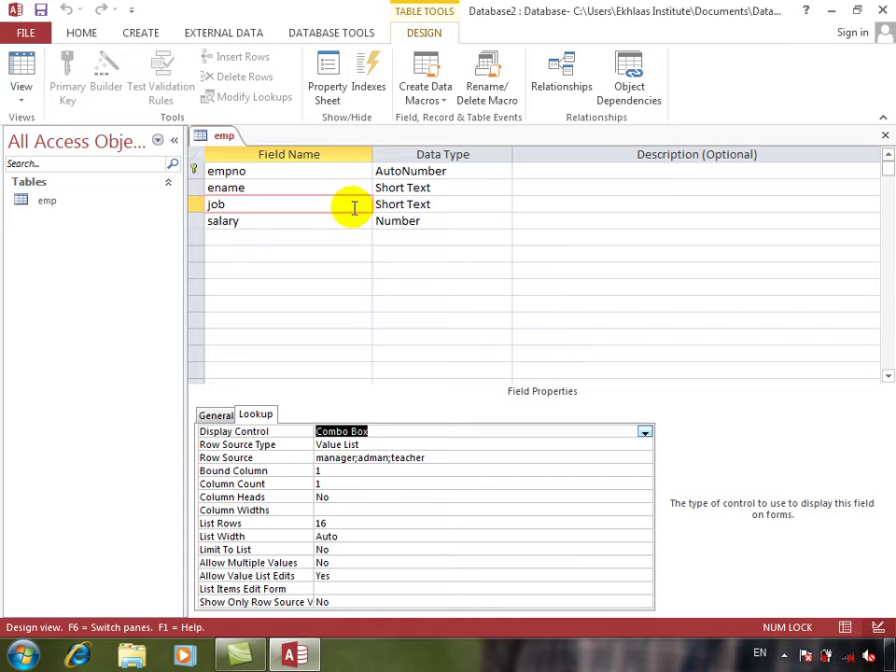
Build a columnar emp form with all four fields using the Form Wizard
left_click(140, 33)
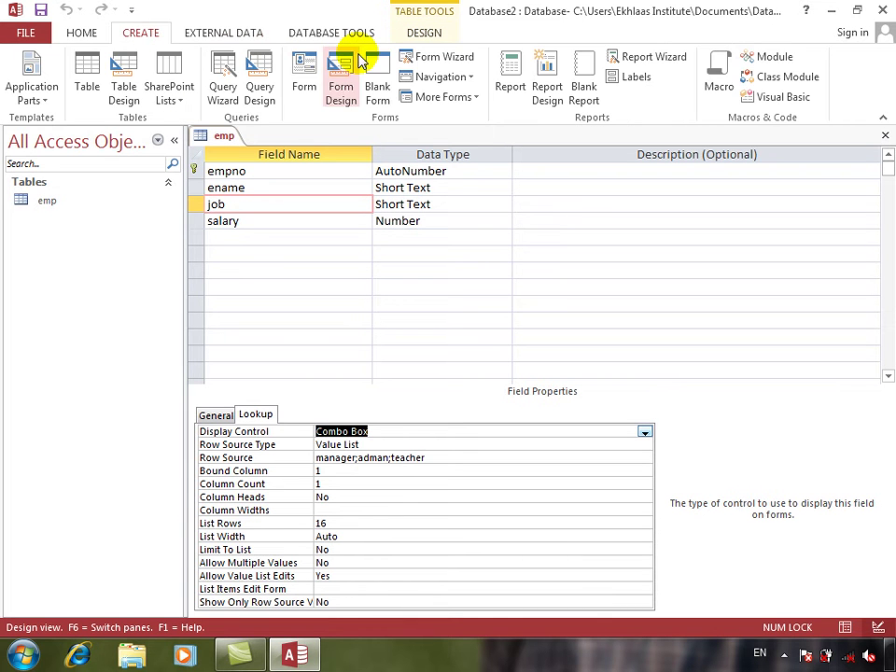
left_click(459, 60)
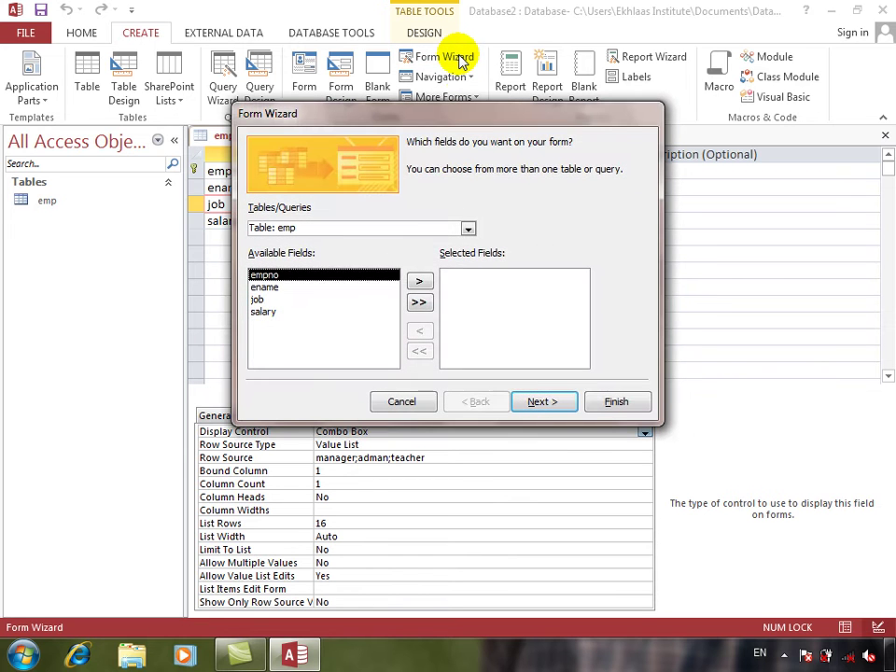
left_click(419, 302)
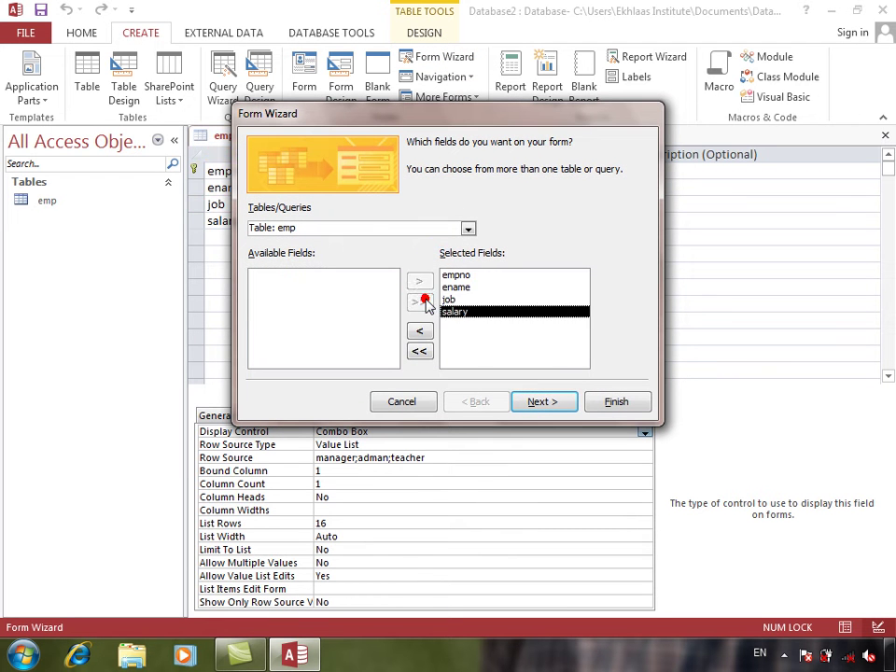
left_click(534, 400)
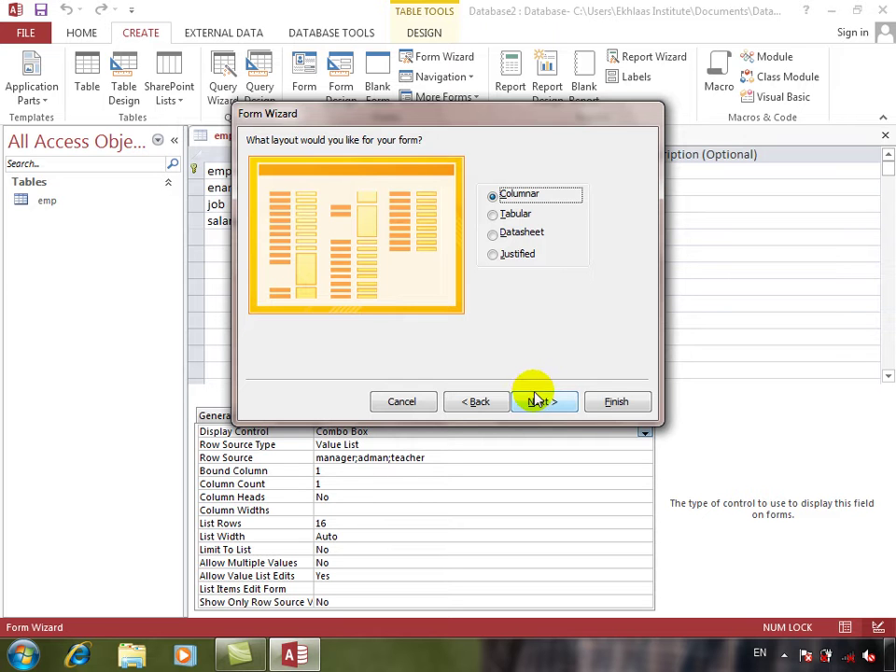
left_click(535, 399)
left_click(593, 401)
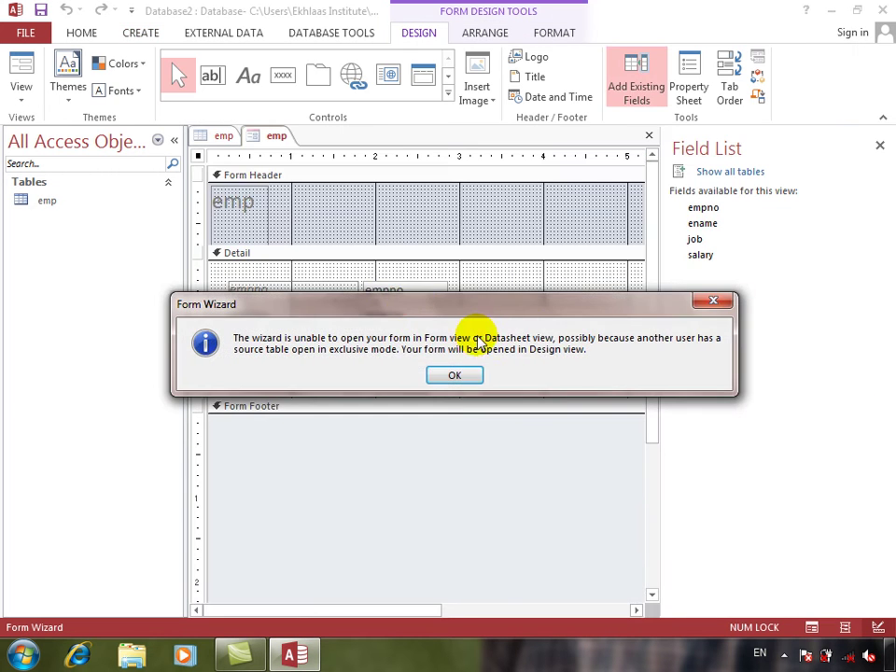
Dismiss the wizard messages, then close the Field List and the form design
left_click(455, 376)
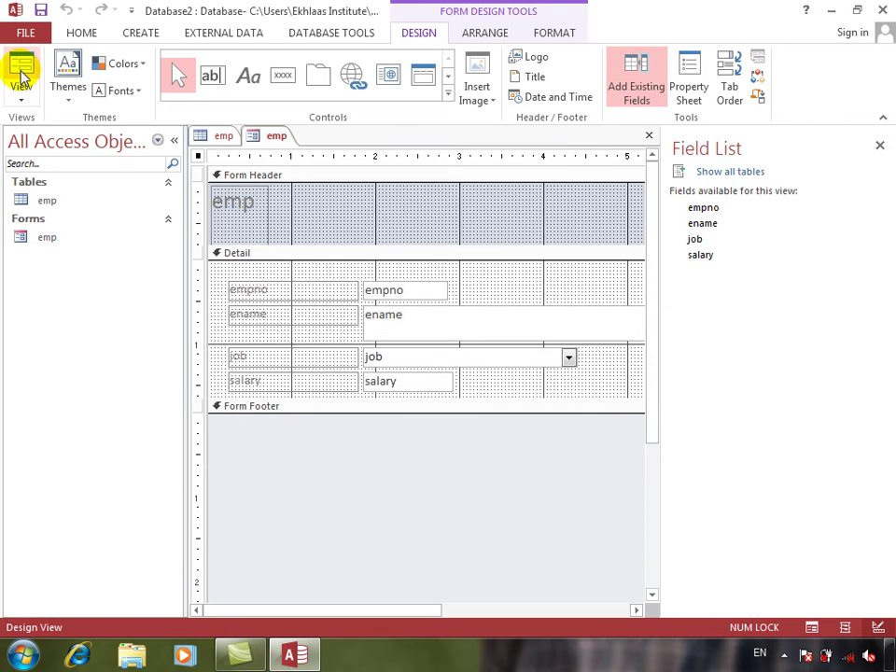
left_click(20, 74)
left_click(408, 374)
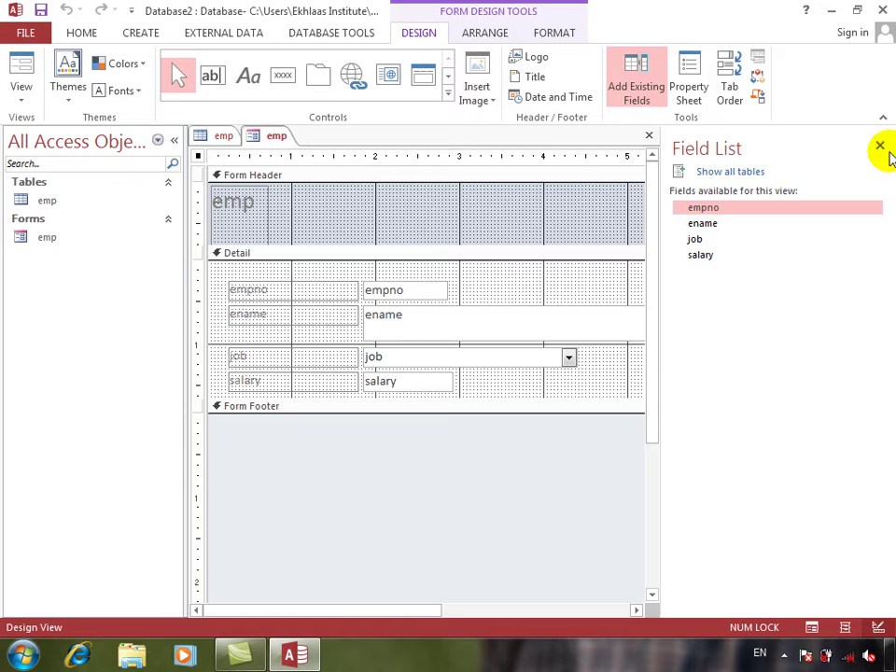
left_click(879, 145)
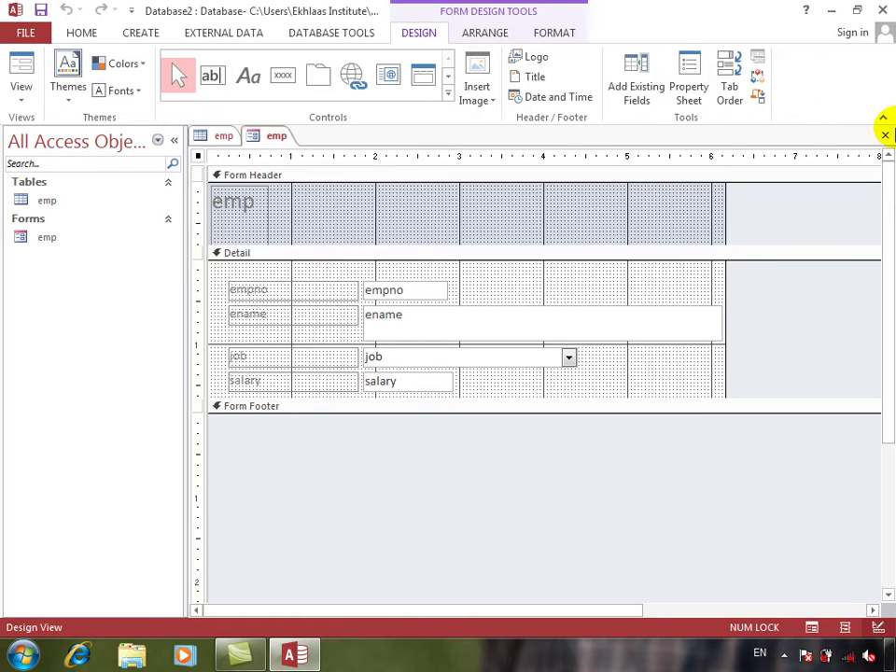
left_click(885, 137)
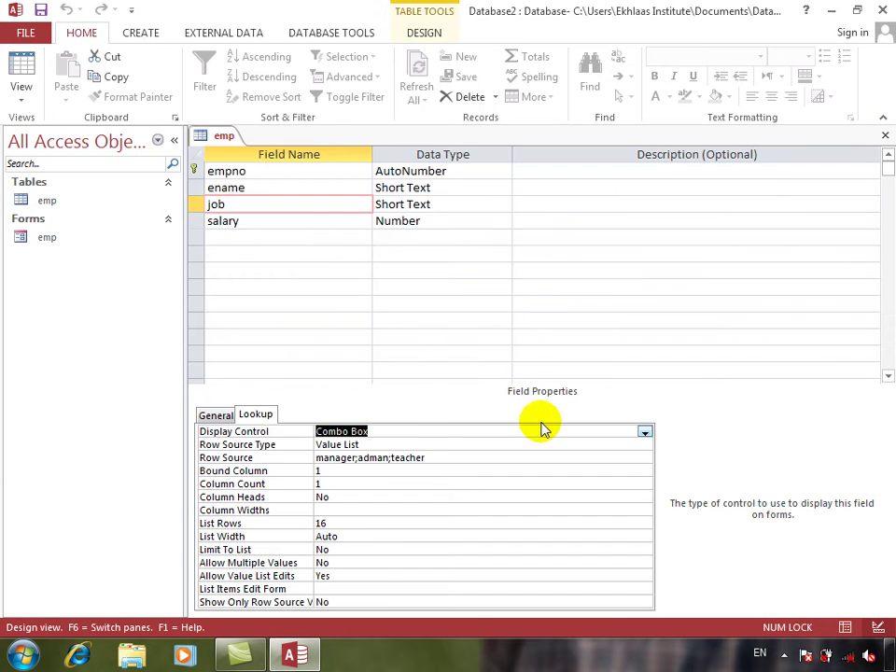
Close the table design, open the emp form to check its job list, then close it
left_click(885, 136)
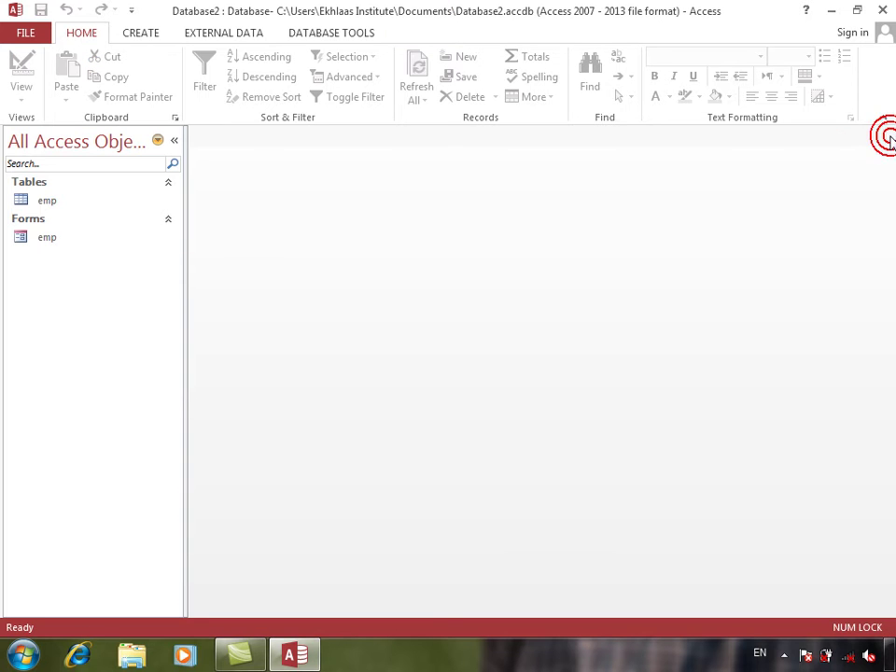
left_click(20, 241)
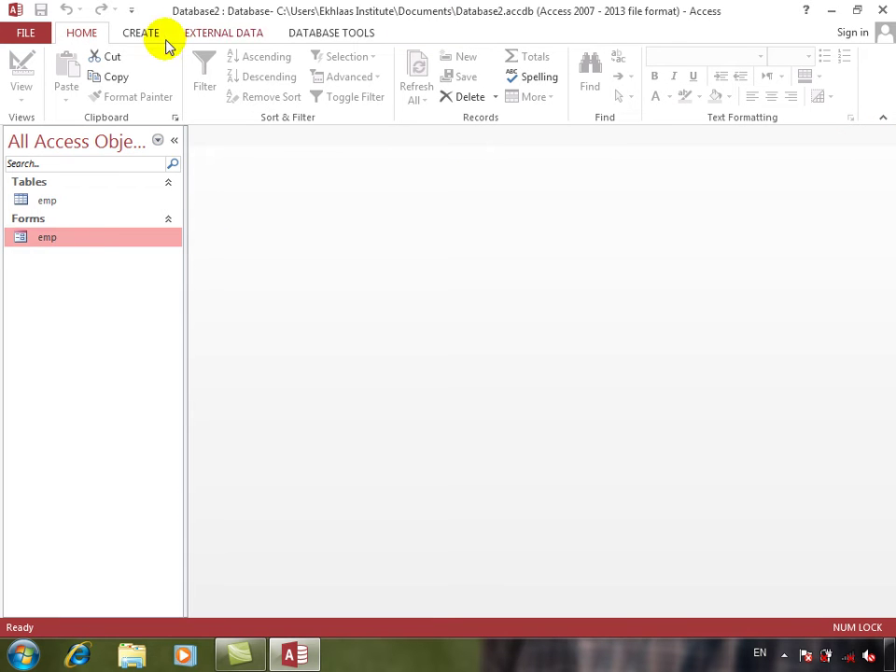
double_click(58, 239)
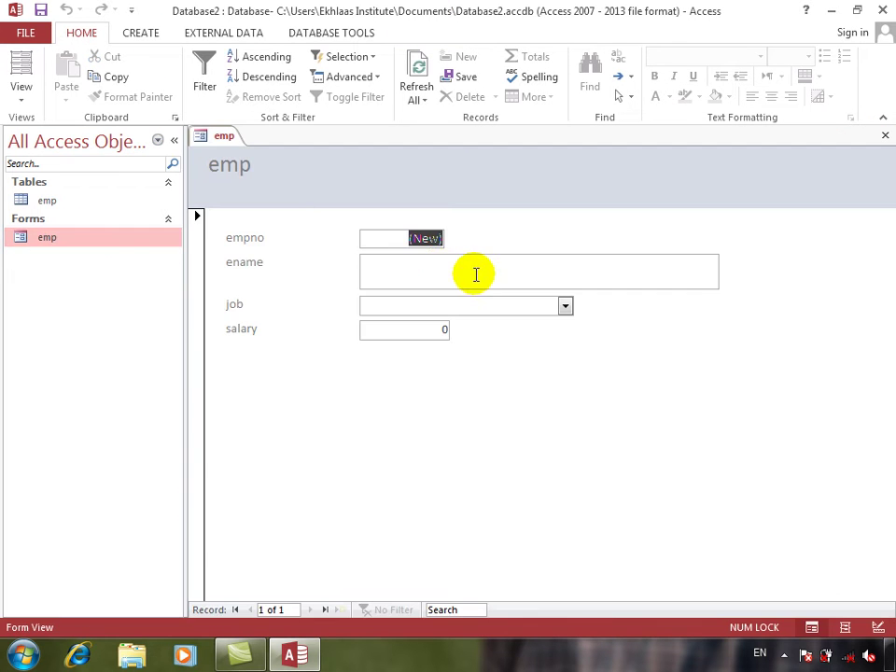
left_click(567, 308)
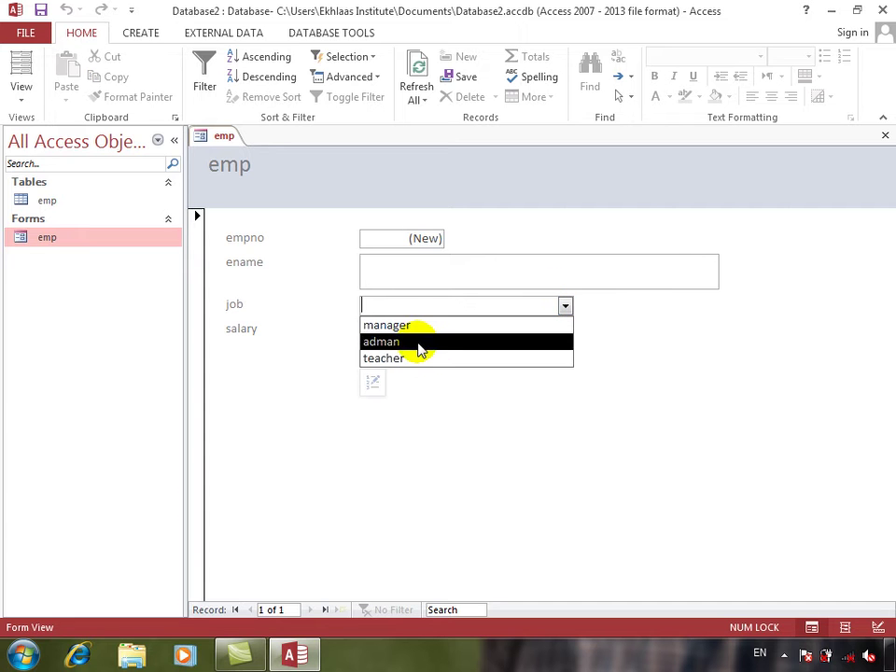
left_click(523, 447)
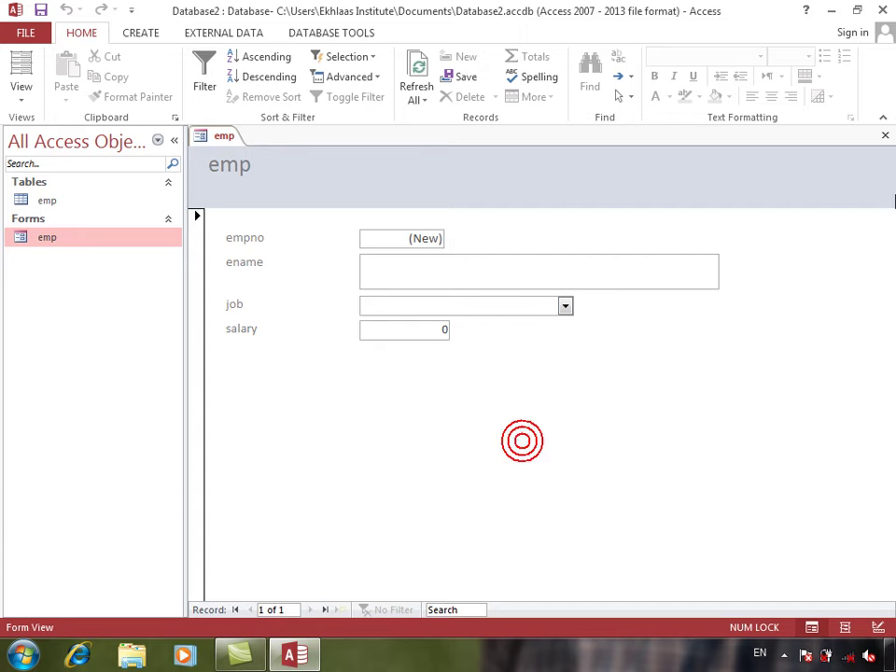
left_click(885, 135)
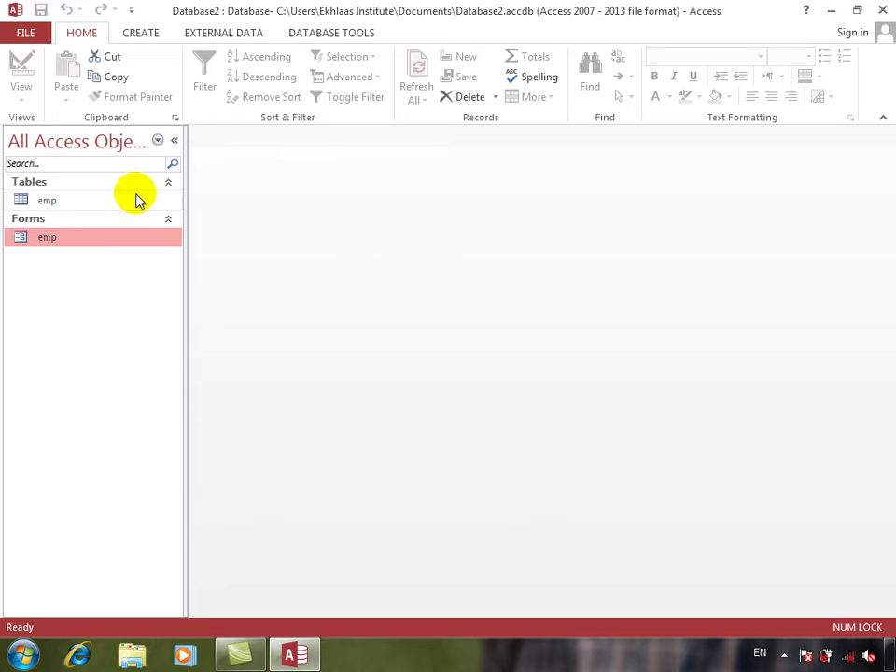
Run the Form Wizard on emp to the title page, cancel it, then open the emp table
left_click(113, 185)
left_click(130, 182)
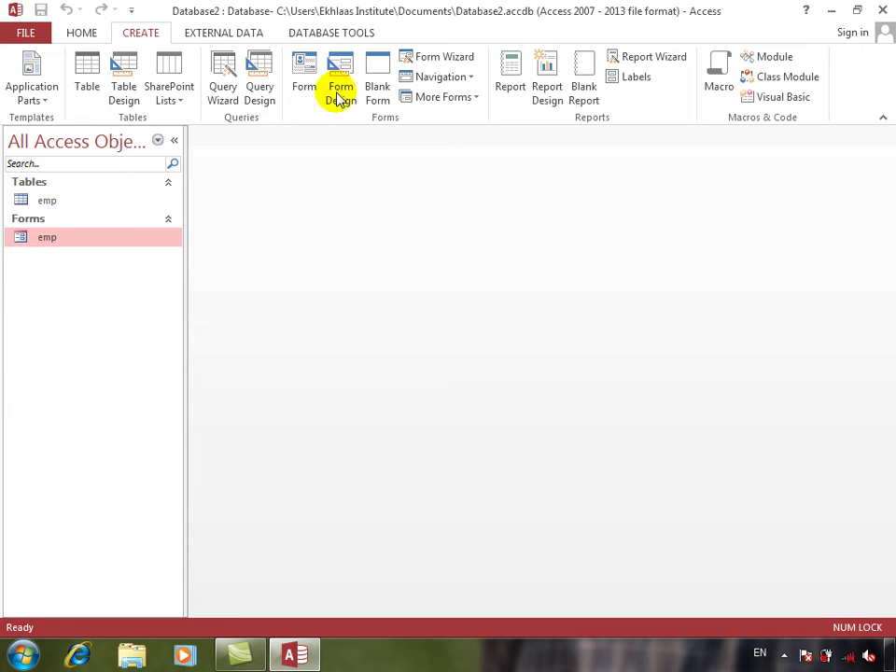
left_click(457, 61)
left_click(420, 305)
left_click(540, 408)
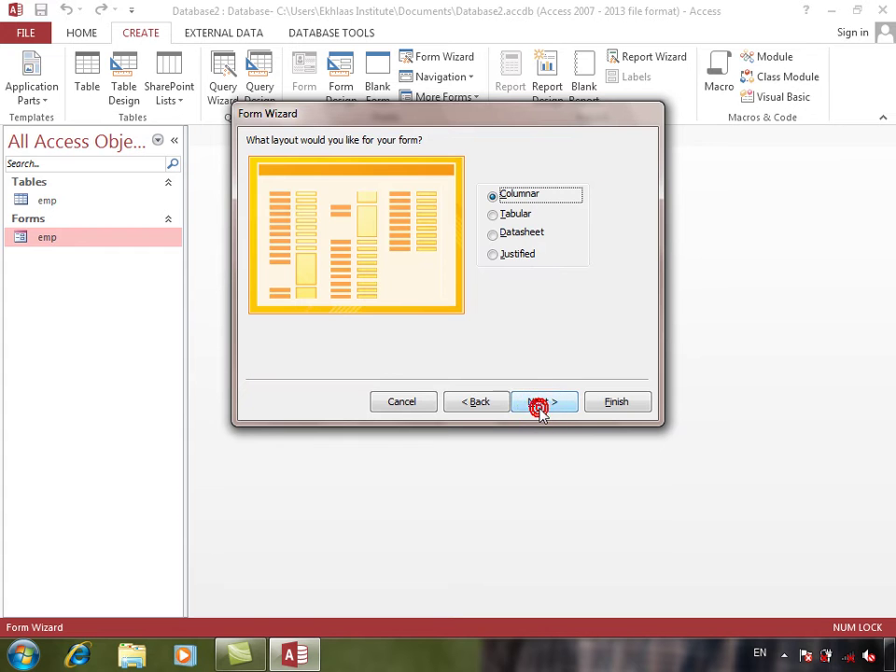
left_click(542, 405)
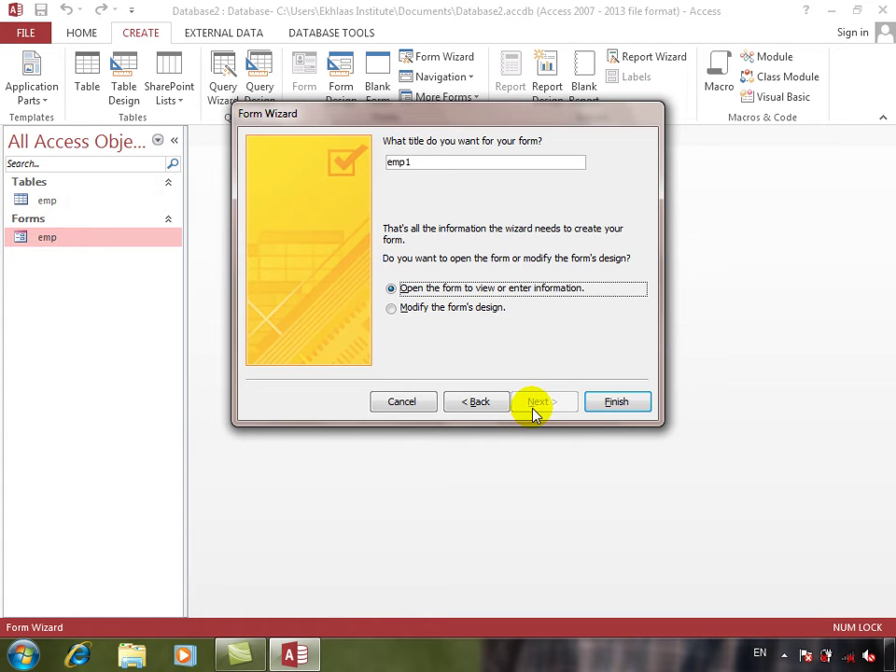
left_click(478, 401)
left_click(403, 401)
left_click(75, 218)
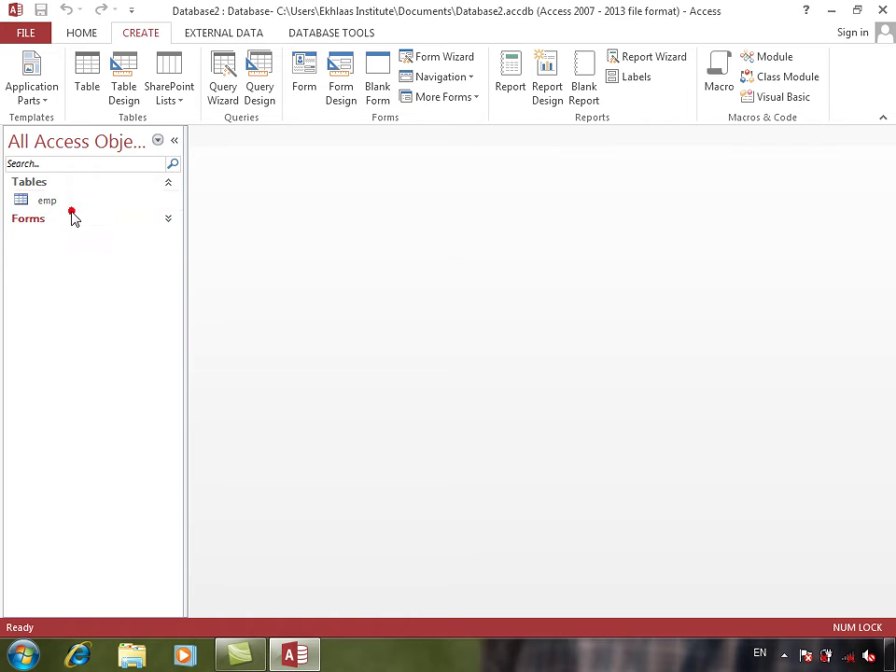
double_click(73, 202)
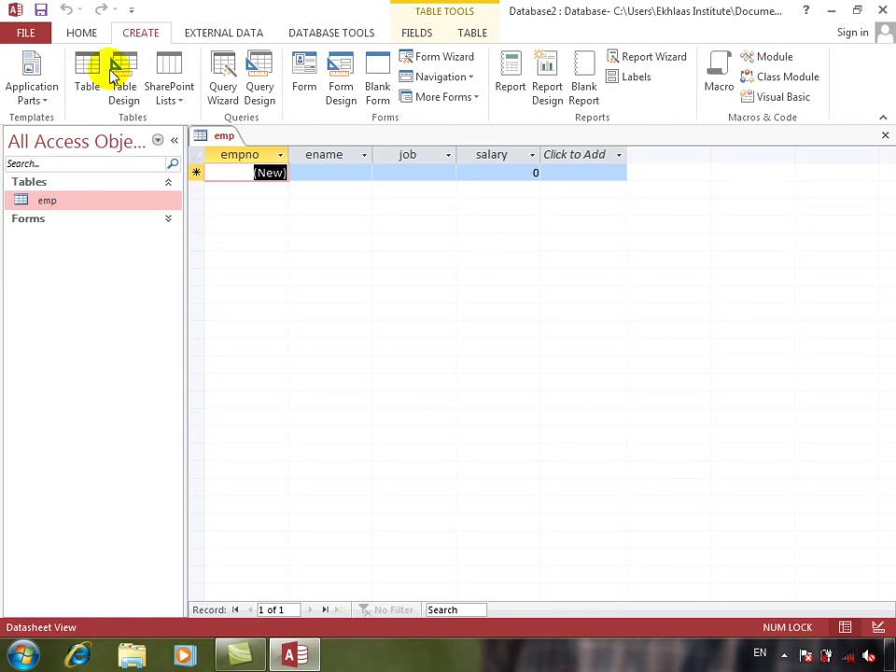
In emp's Design view, set job's Display Control to List Box, then save and close
right_click(218, 137)
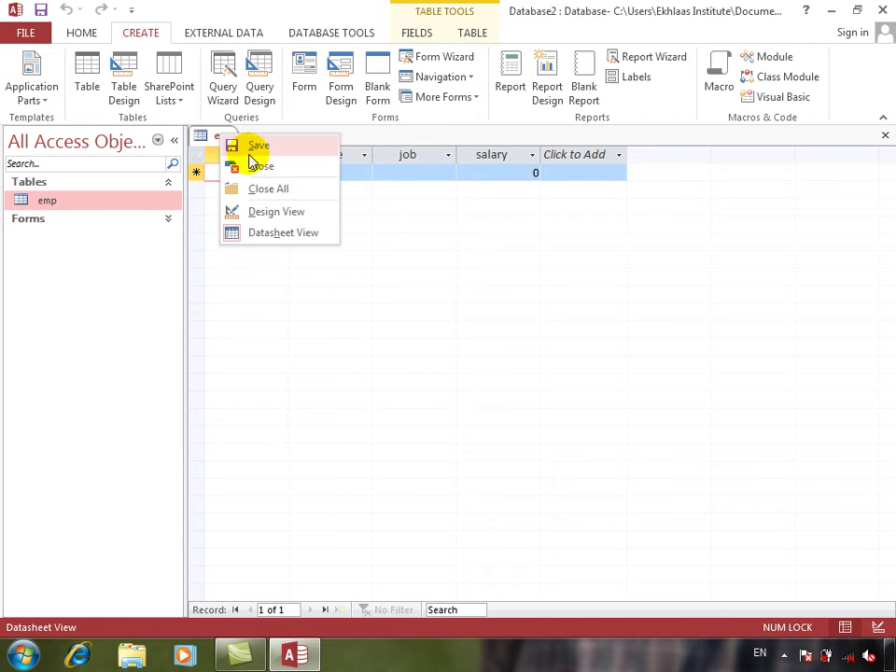
left_click(276, 211)
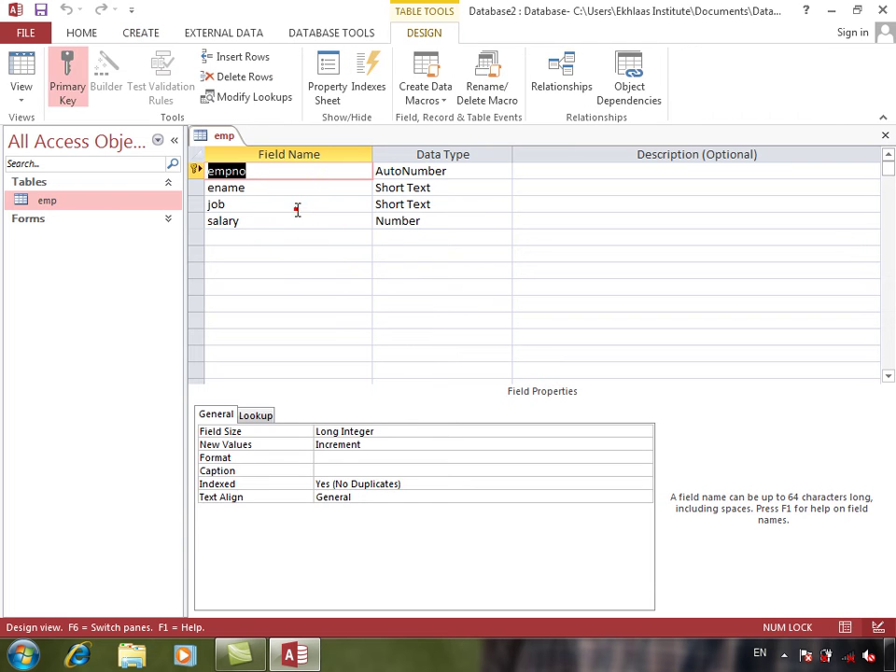
left_click(296, 207)
left_click(258, 418)
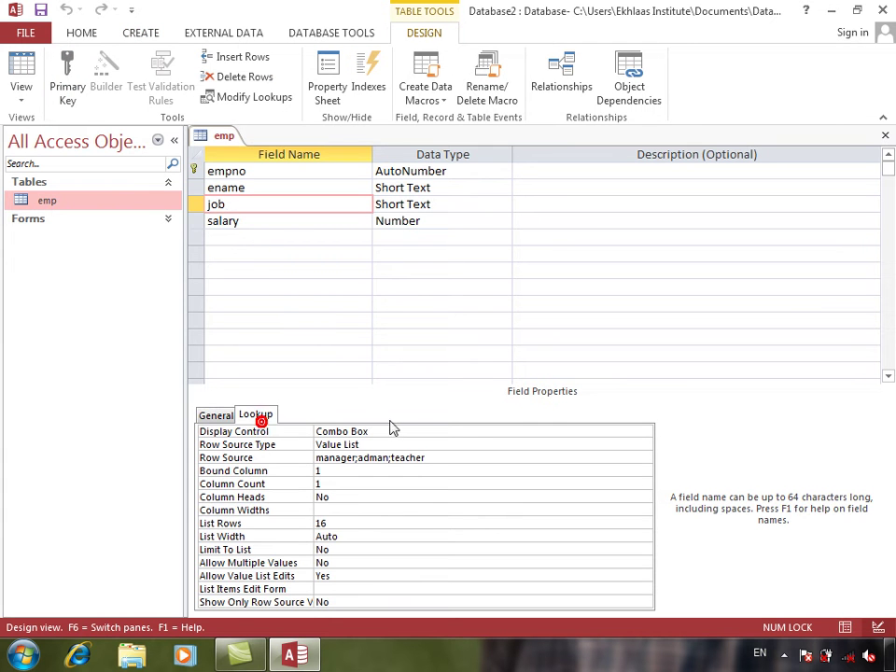
left_click(398, 431)
double_click(397, 429)
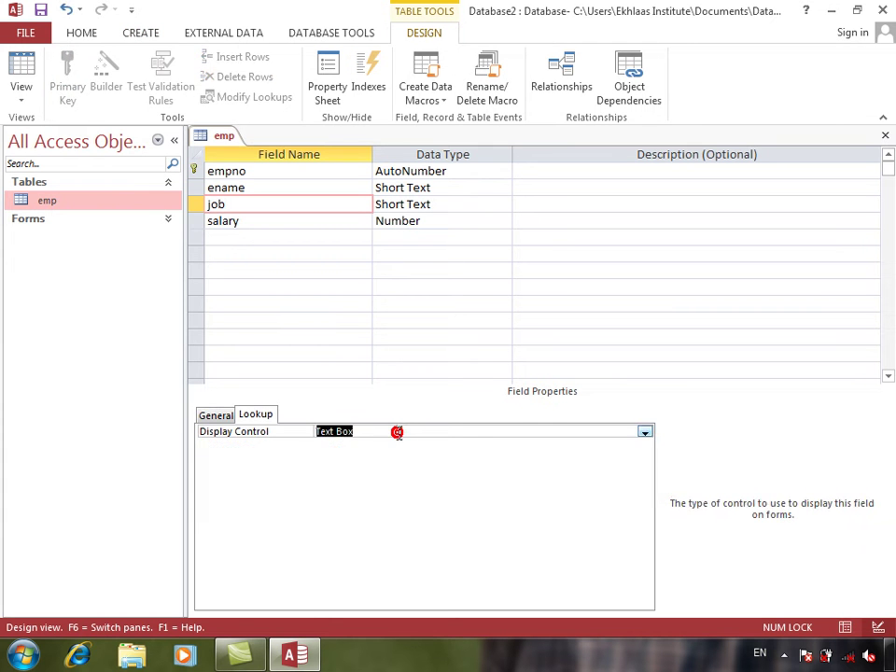
double_click(399, 431)
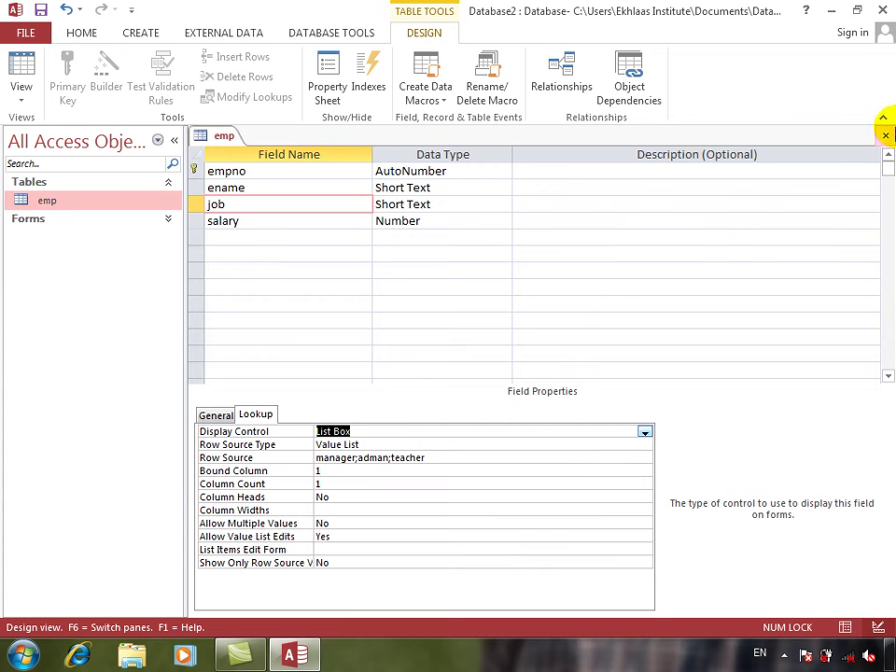
left_click(885, 135)
key("Return")
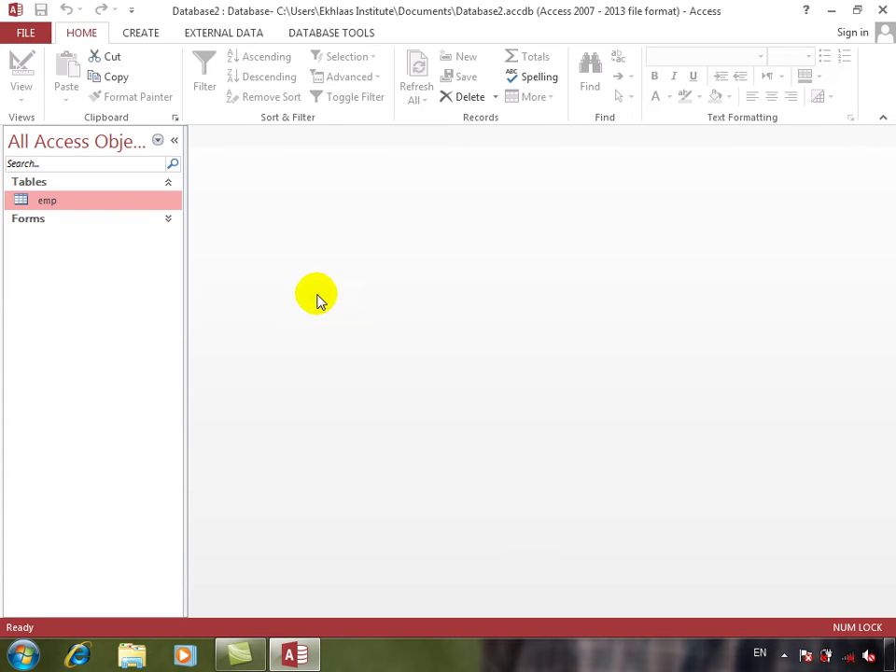
Build an emp1 form with all emp fields via the Form Wizard and try its job list
left_click(136, 33)
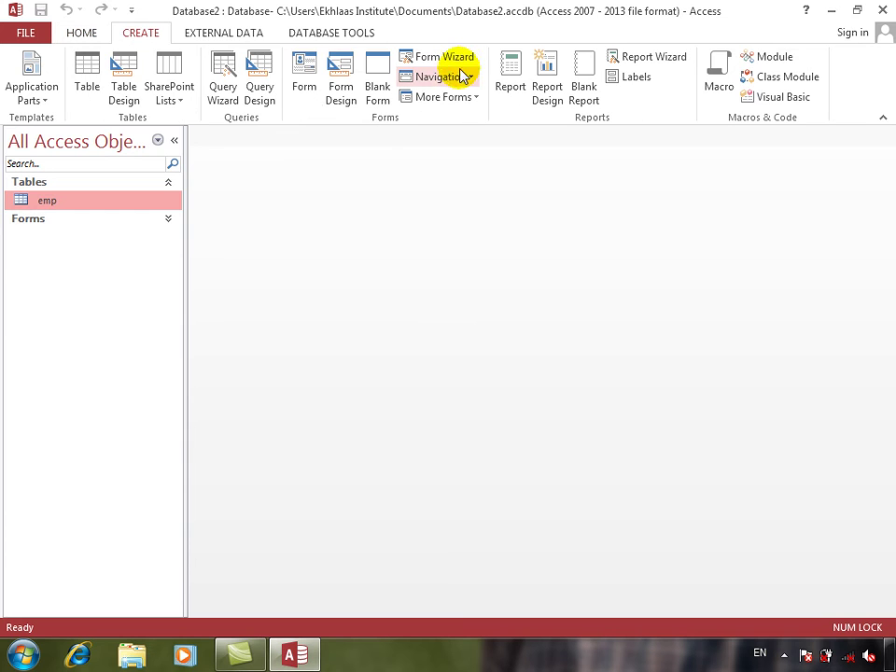
left_click(462, 58)
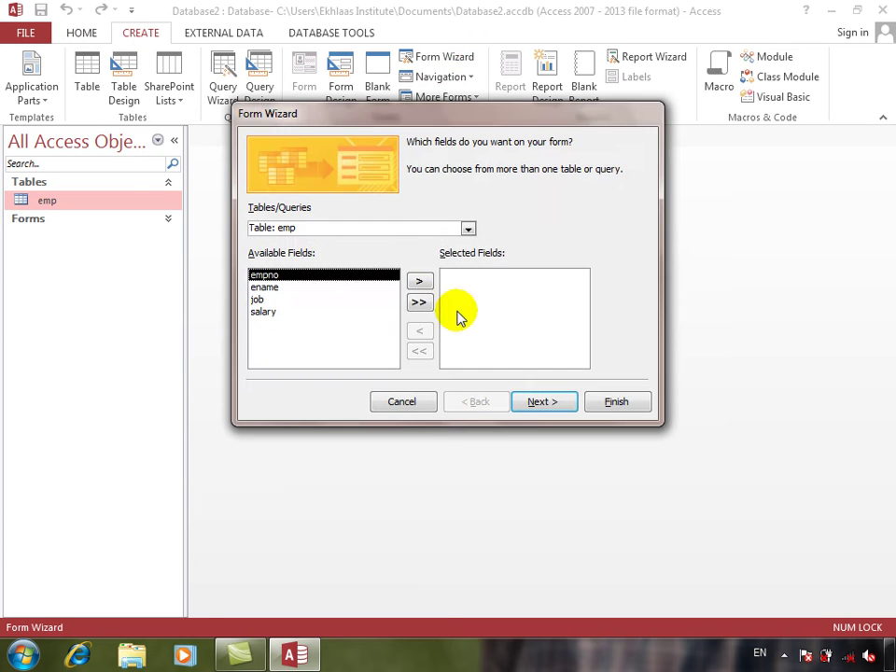
left_click(419, 303)
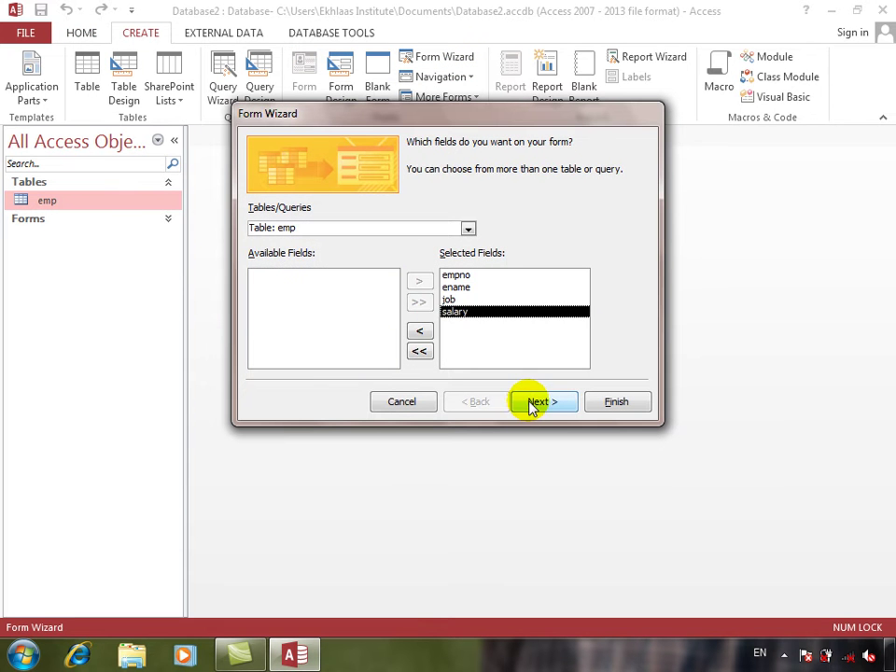
left_click(540, 403)
left_click(540, 402)
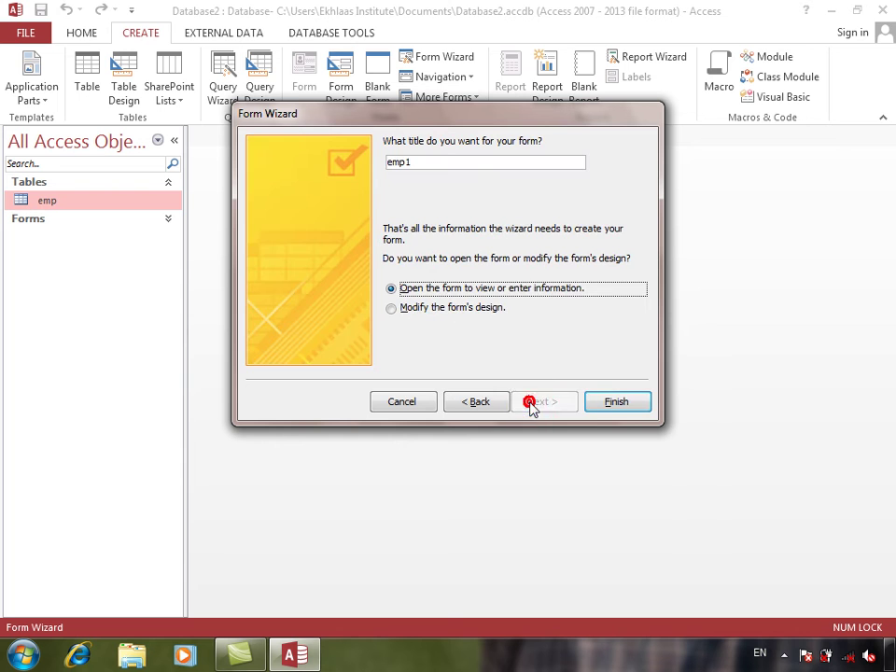
left_click(602, 401)
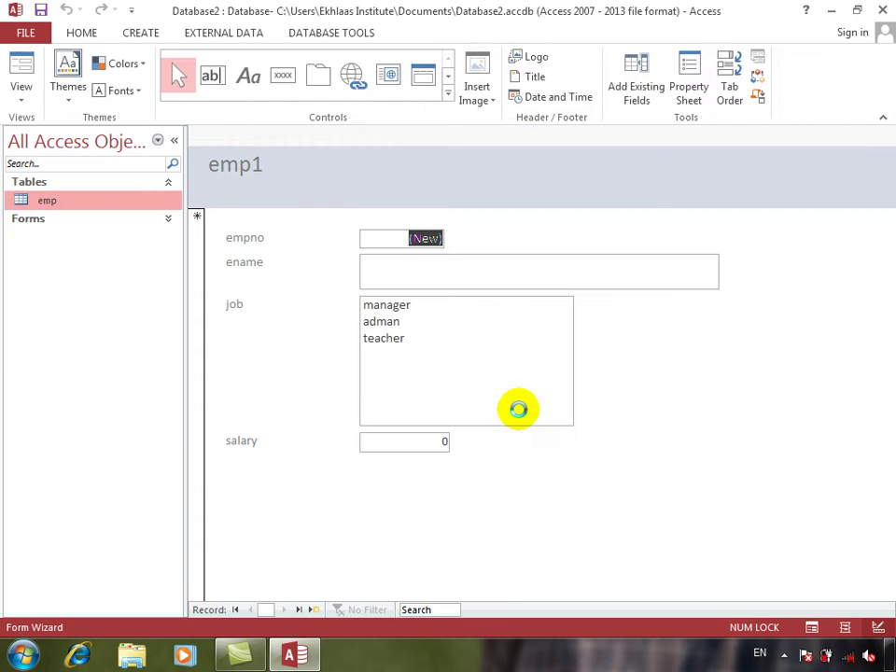
left_click(439, 352)
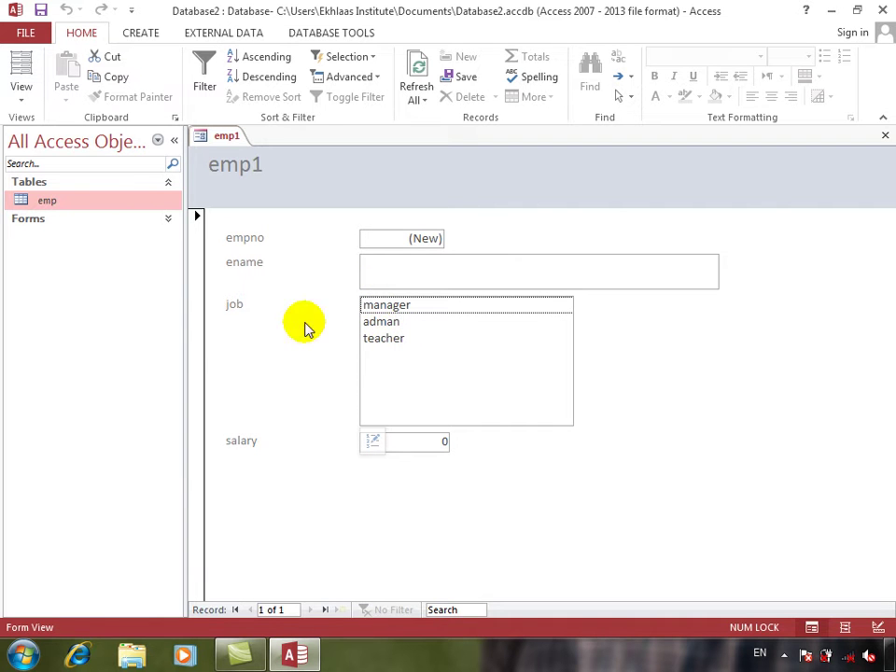
Open the emp form, compare its job dropdown with emp1's, then close both forms
left_click(30, 224)
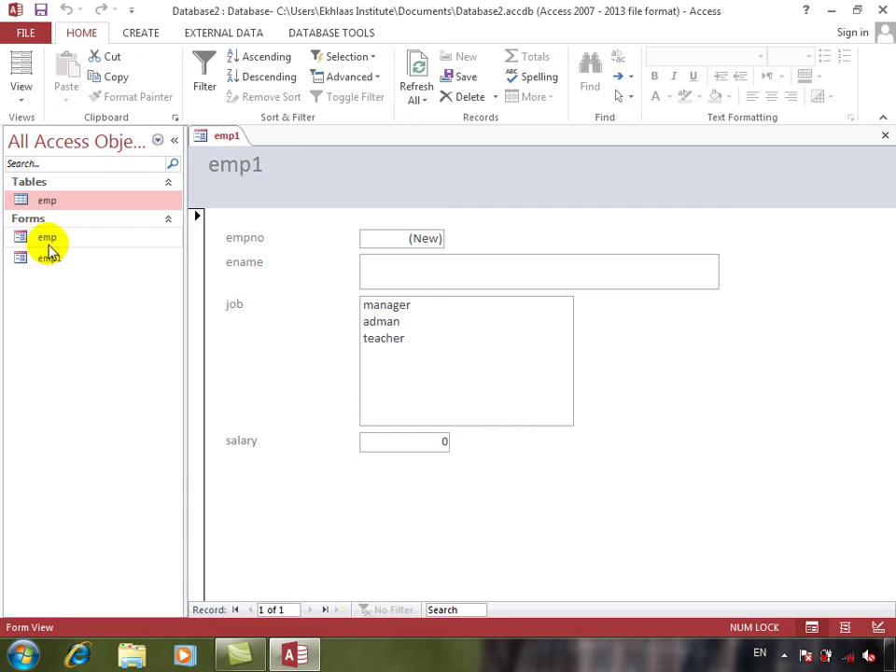
double_click(47, 241)
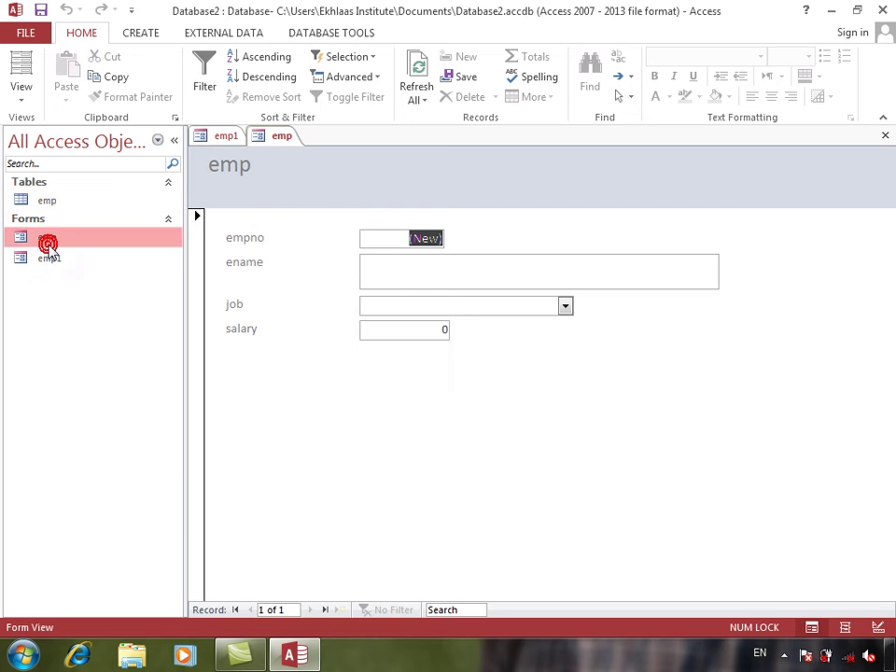
left_click(565, 307)
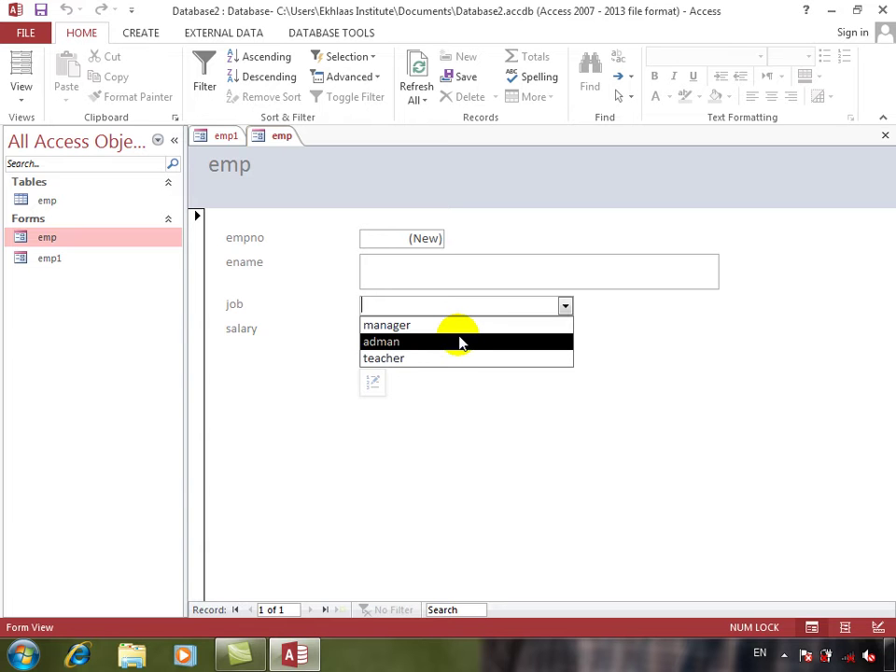
left_click(234, 137)
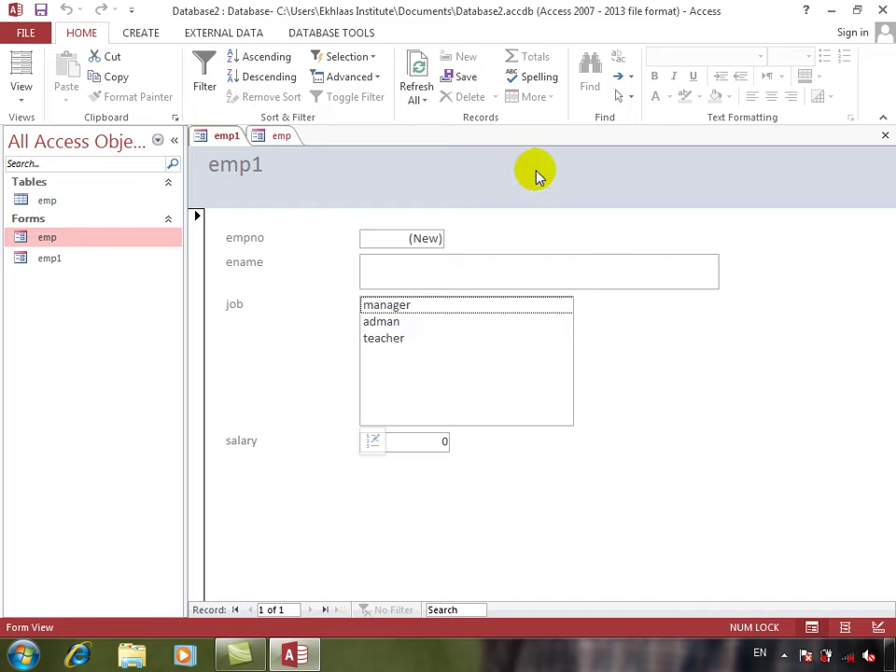
left_click(886, 137)
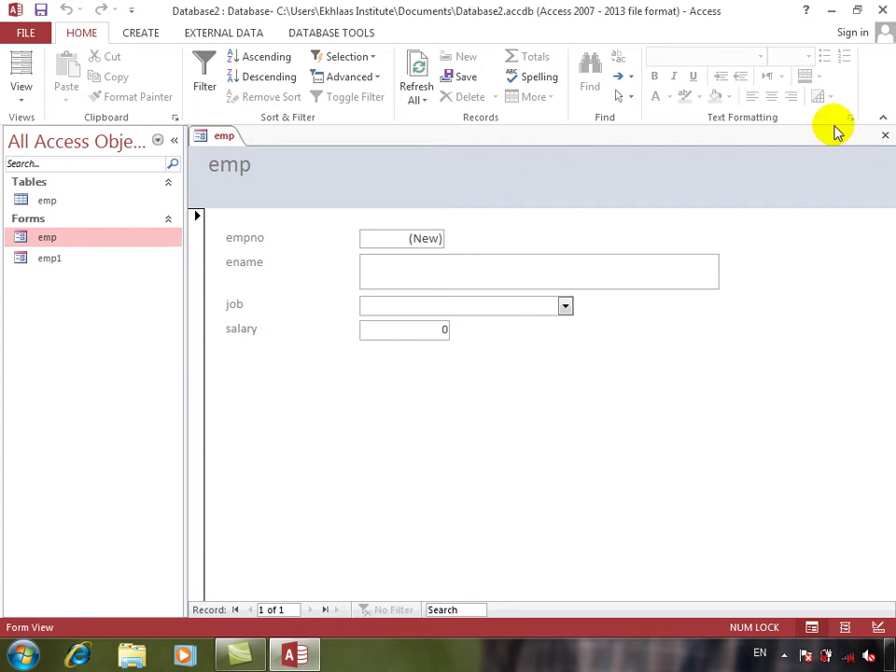
left_click(886, 136)
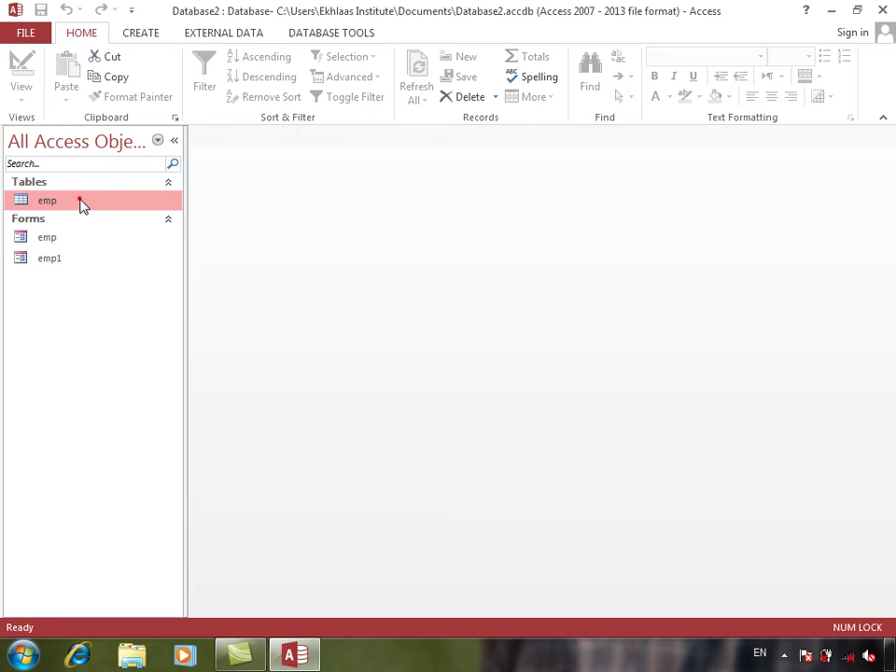
double_click(81, 202)
left_click(24, 73)
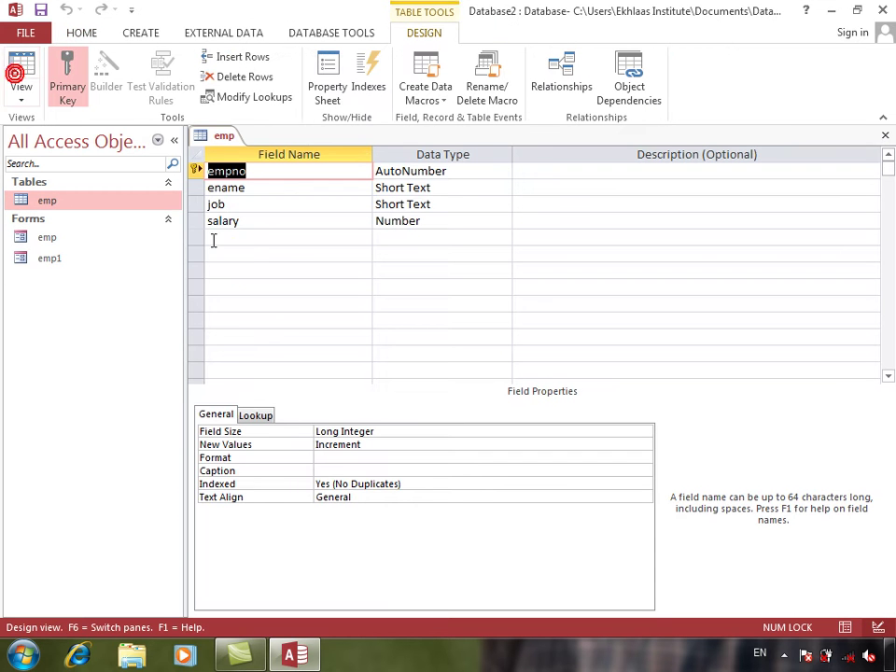
left_click(256, 417)
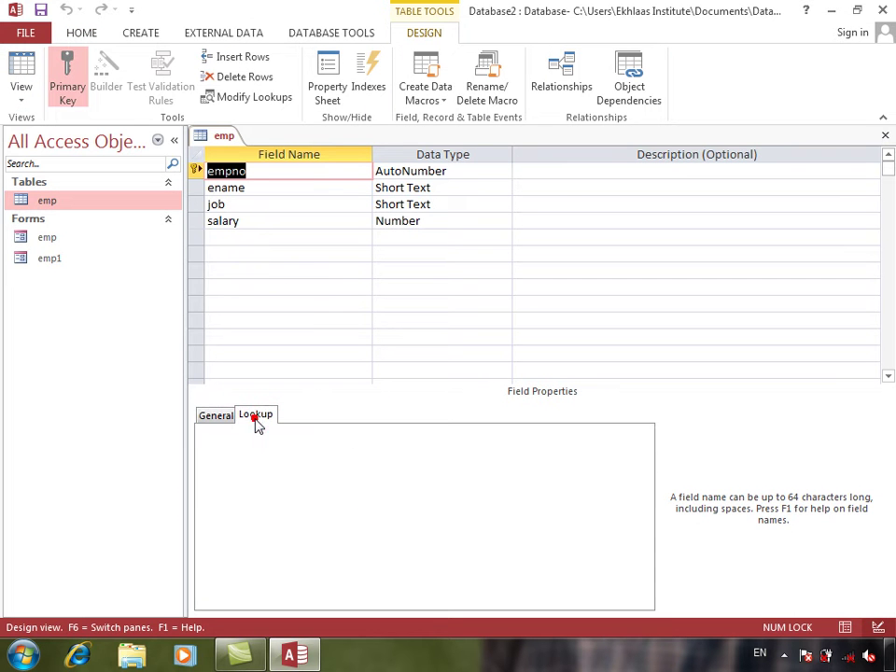
left_click(258, 204)
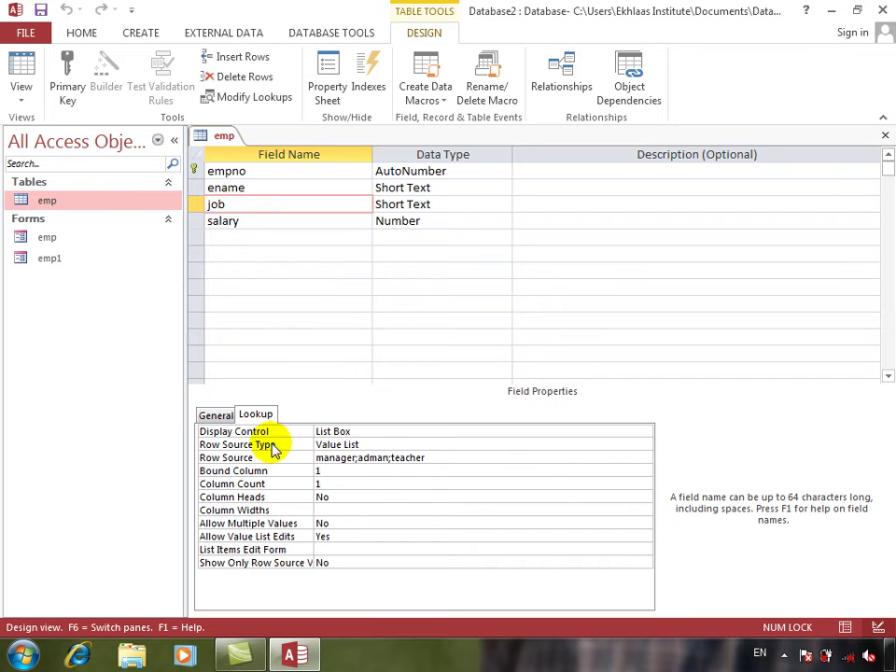
left_click(368, 447)
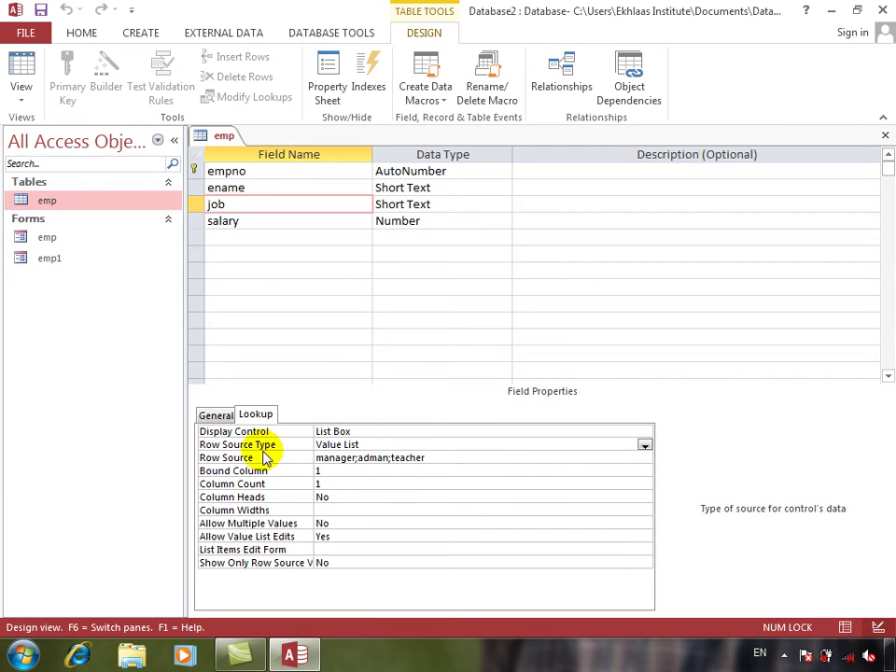
left_click(645, 445)
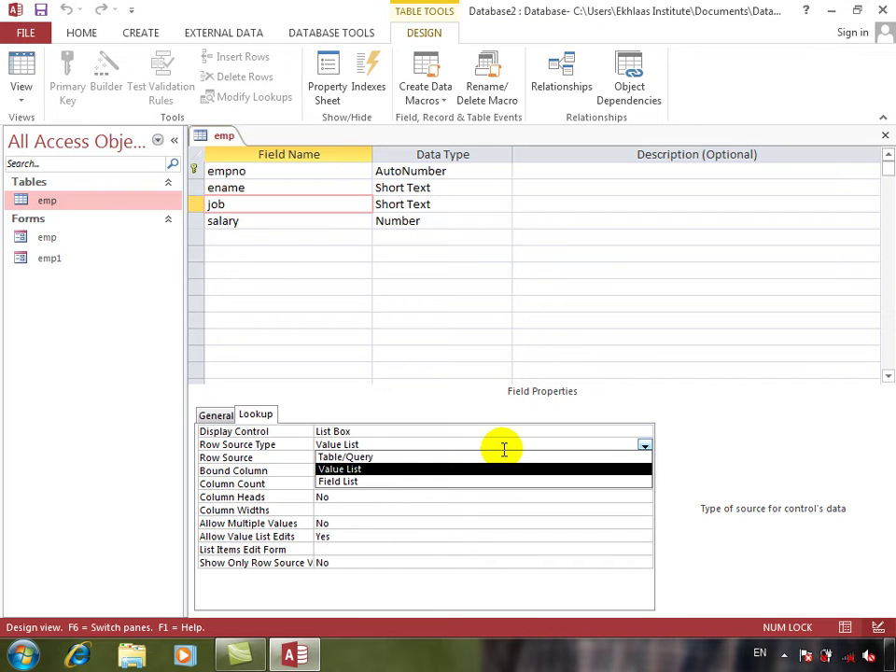
left_click(377, 470)
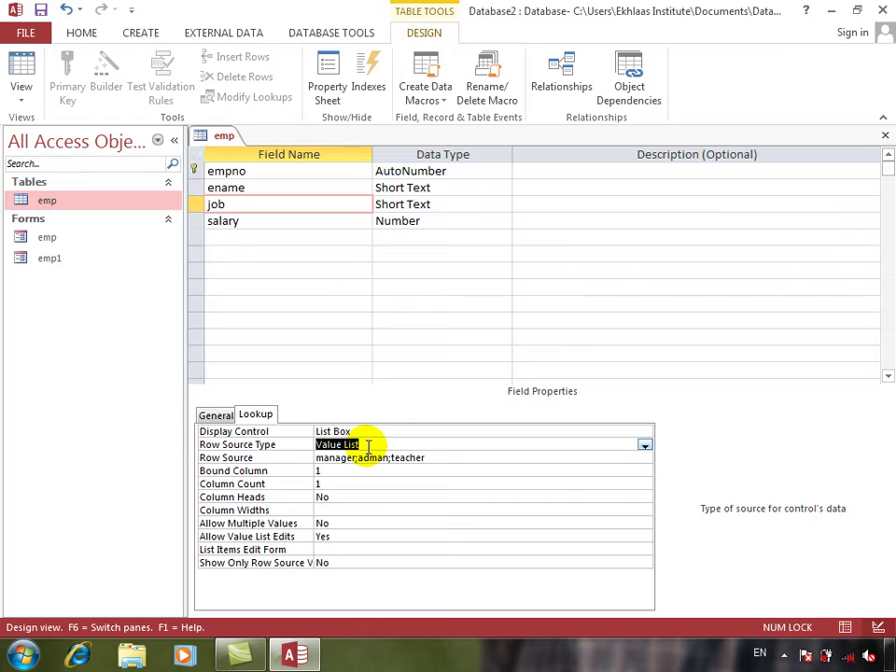
left_click(643, 447)
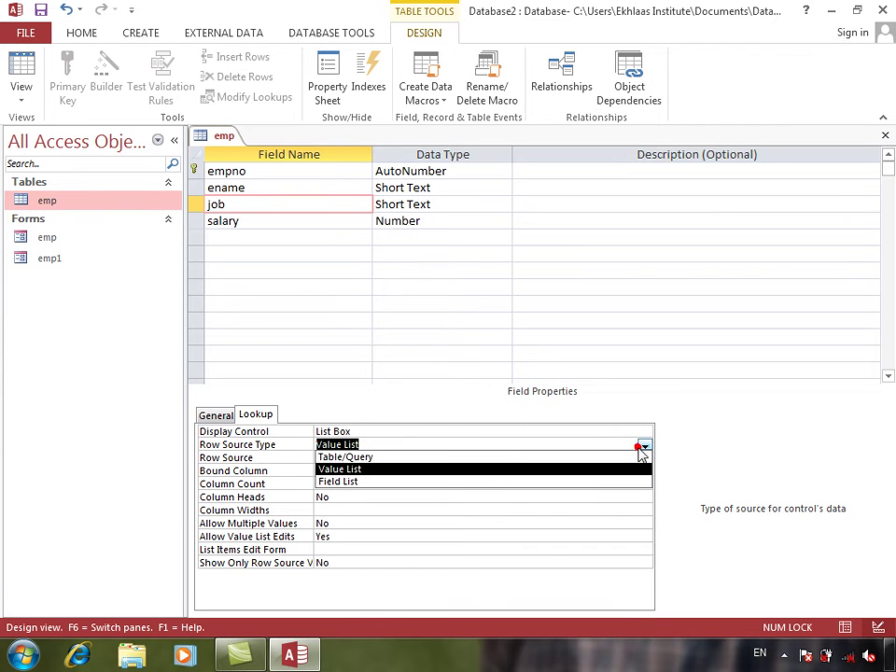
left_click(455, 469)
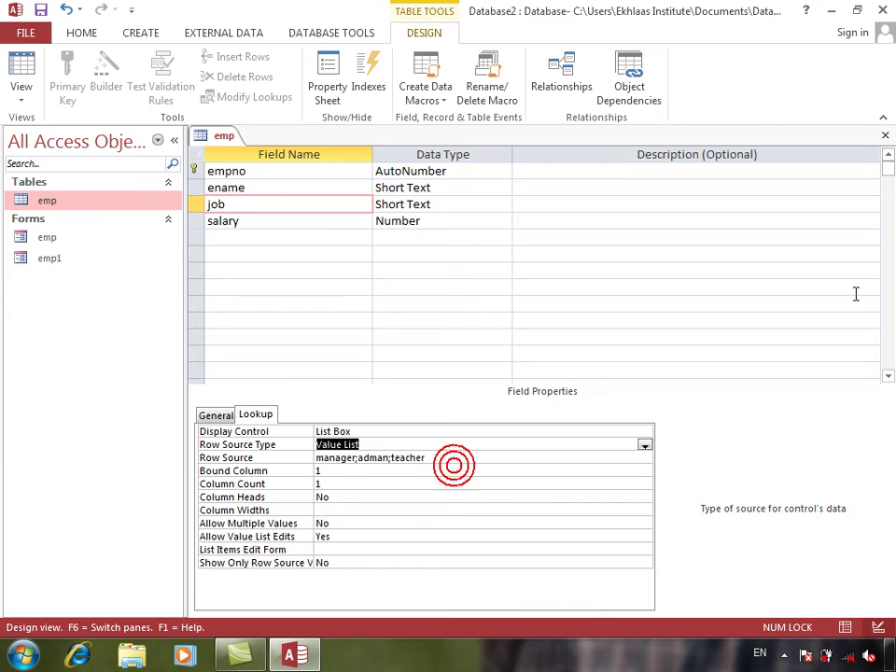
left_click(883, 136)
key("Return")
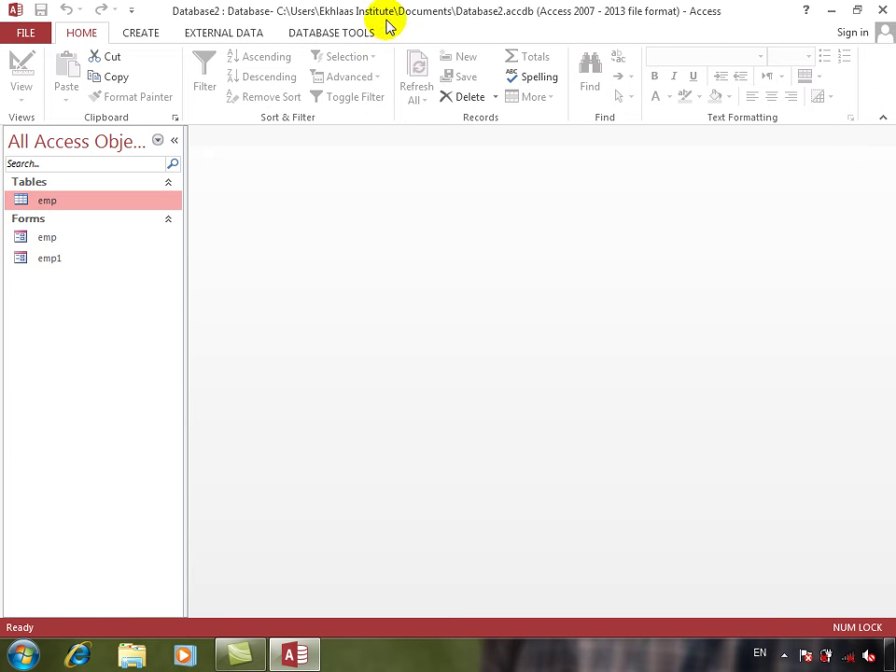
Create a new table with an AutoNumber no field and save it as job
left_click(141, 32)
left_click(124, 80)
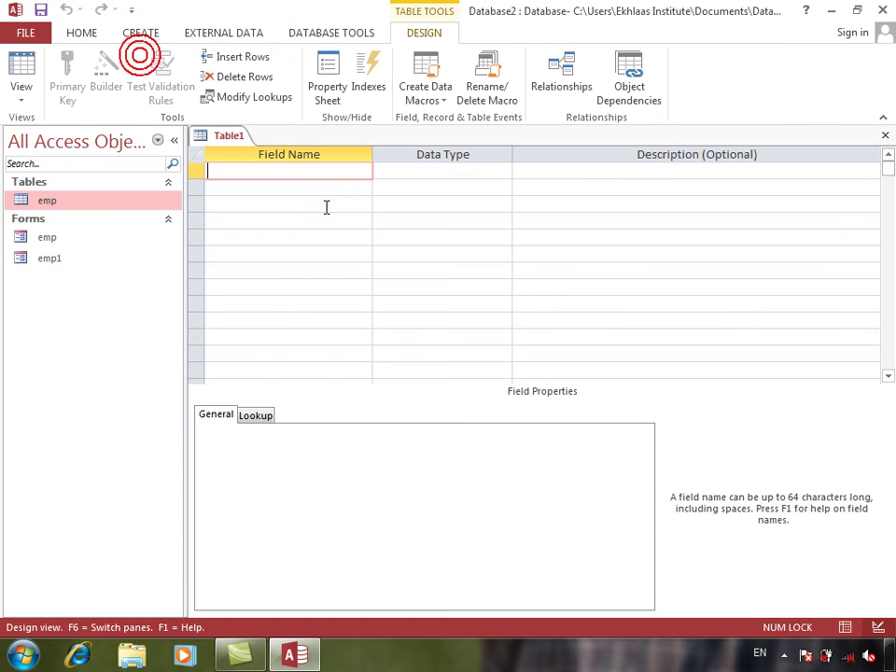
key("Return")
key("Return")
key("Return")
key("Return")
key("Return")
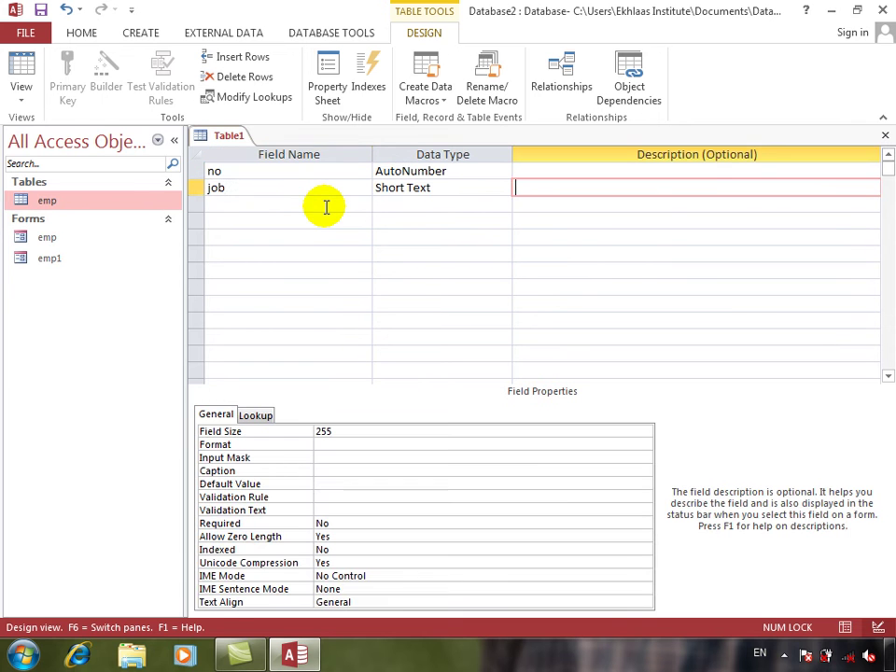
left_click(19, 73)
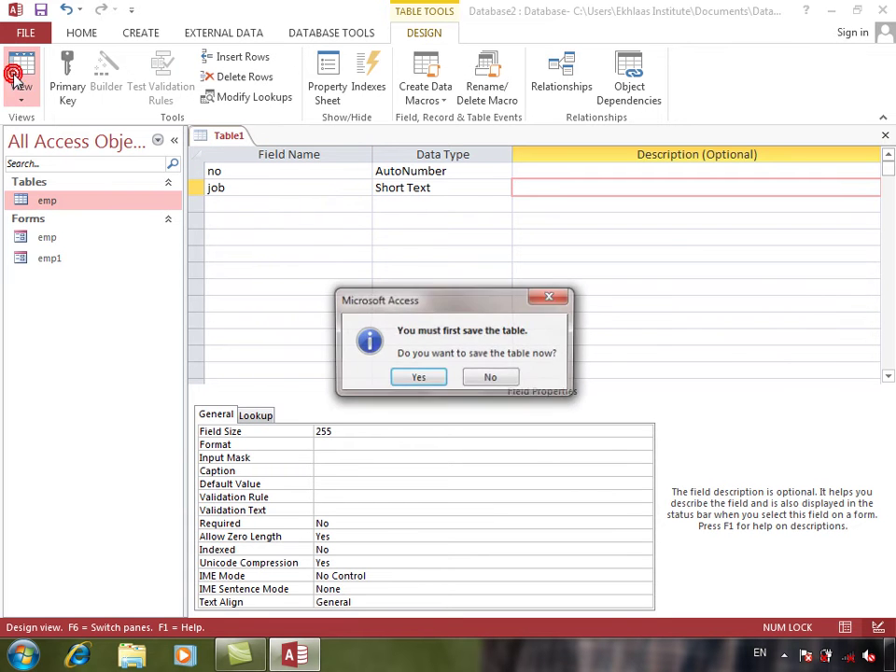
key("Return")
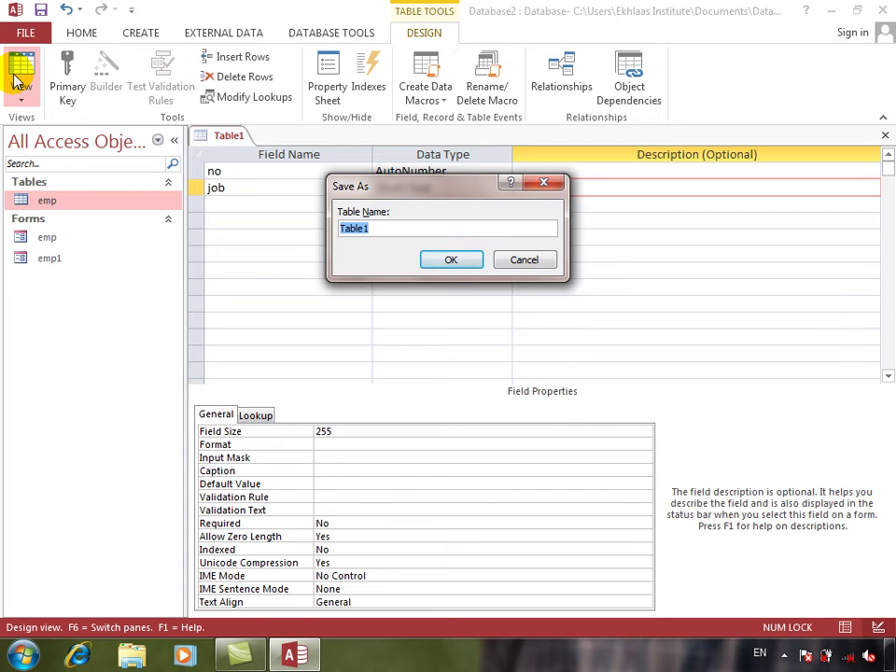
type("job")
key("Return")
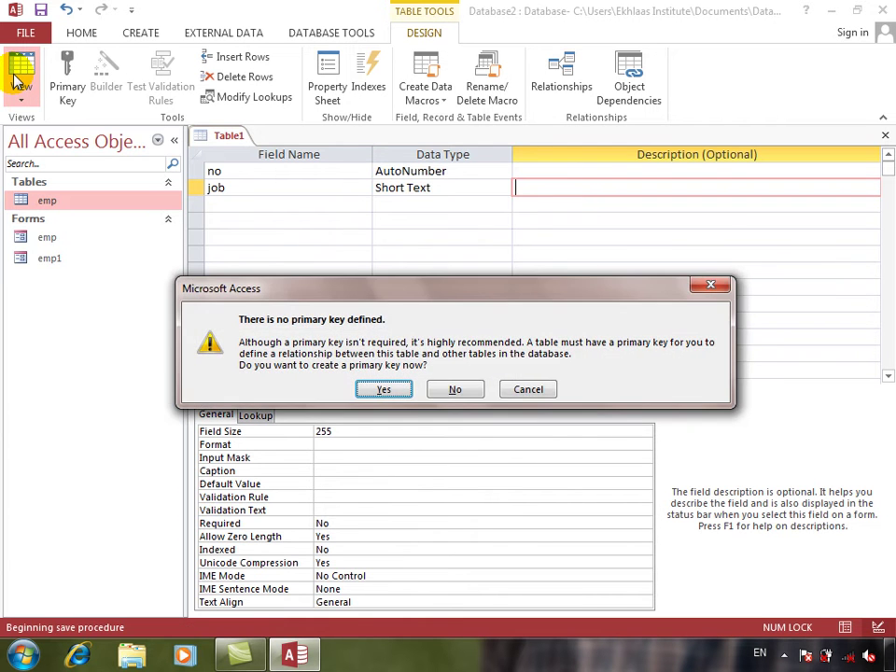
key("Return")
Enter manager, adman, doctor and engineer as the jobs, then close the job table
type("k")
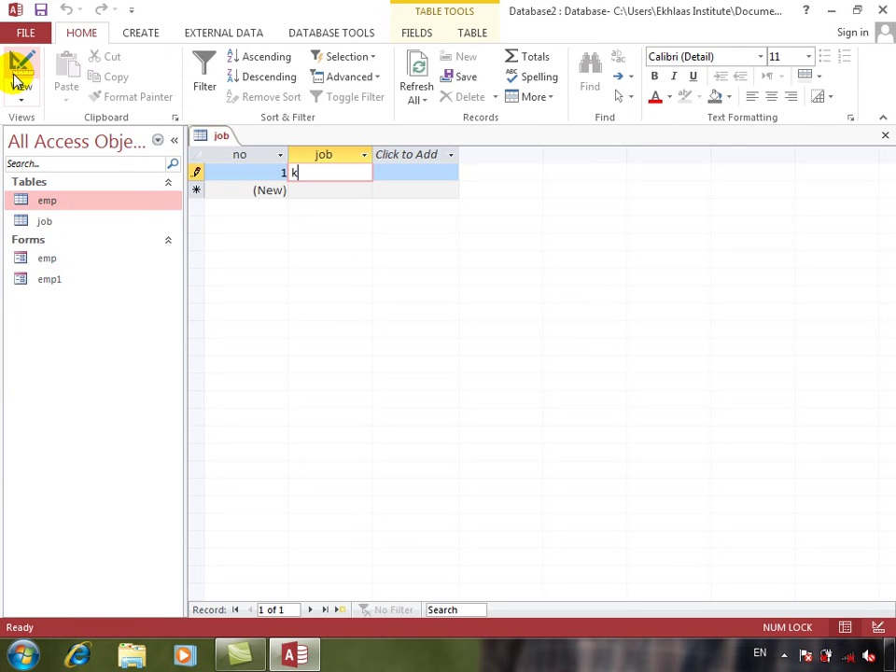
type("anager")
key("Return")
key("Tab")
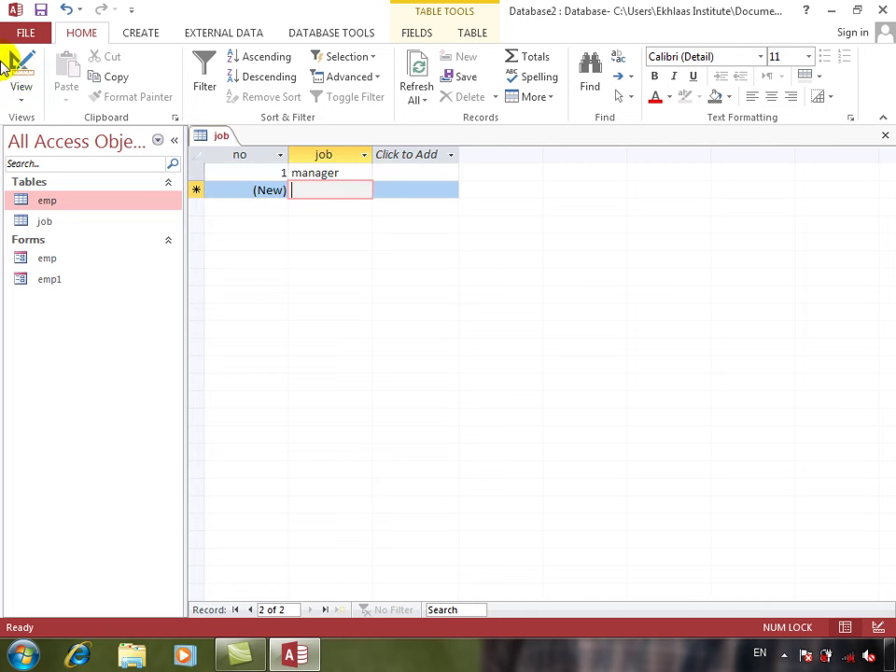
type("adman")
key("Return")
key("Tab")
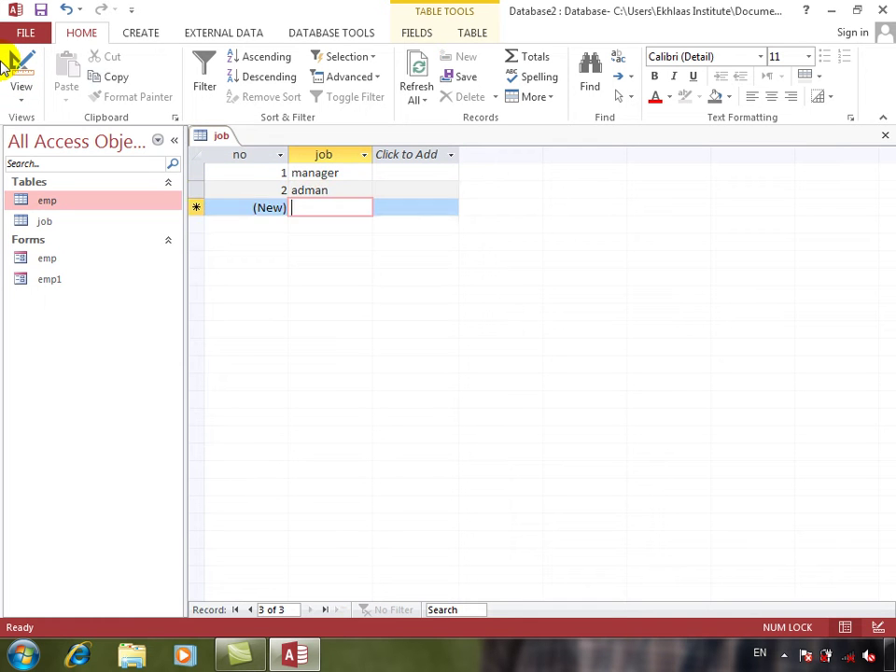
type("doctor")
key("Return")
key("Tab")
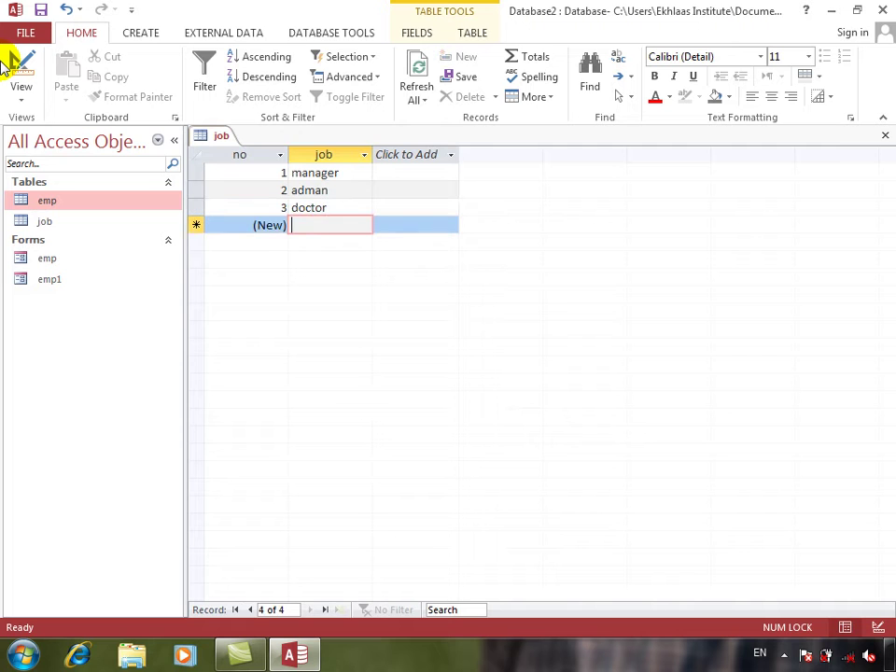
type("engineer")
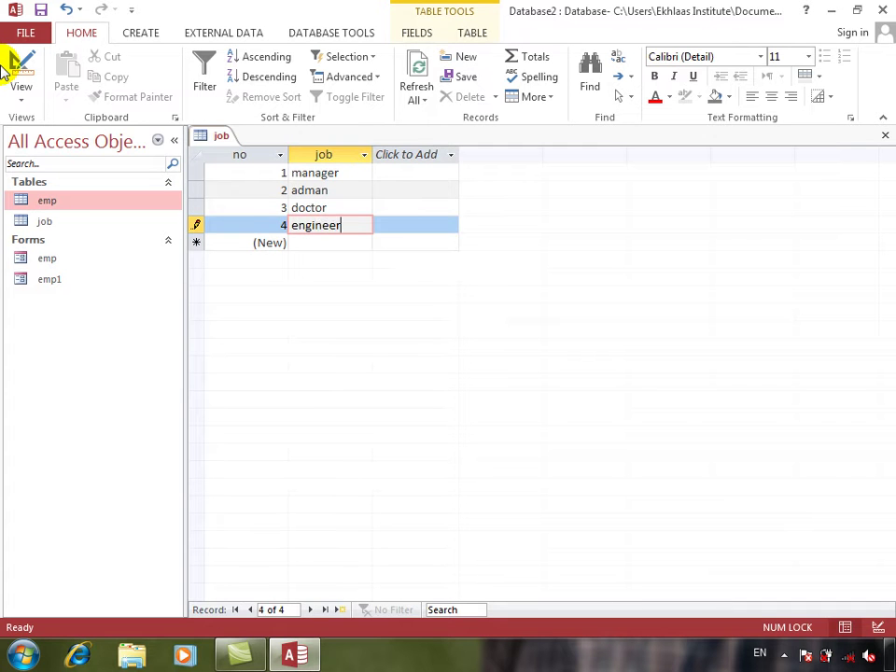
key("Return")
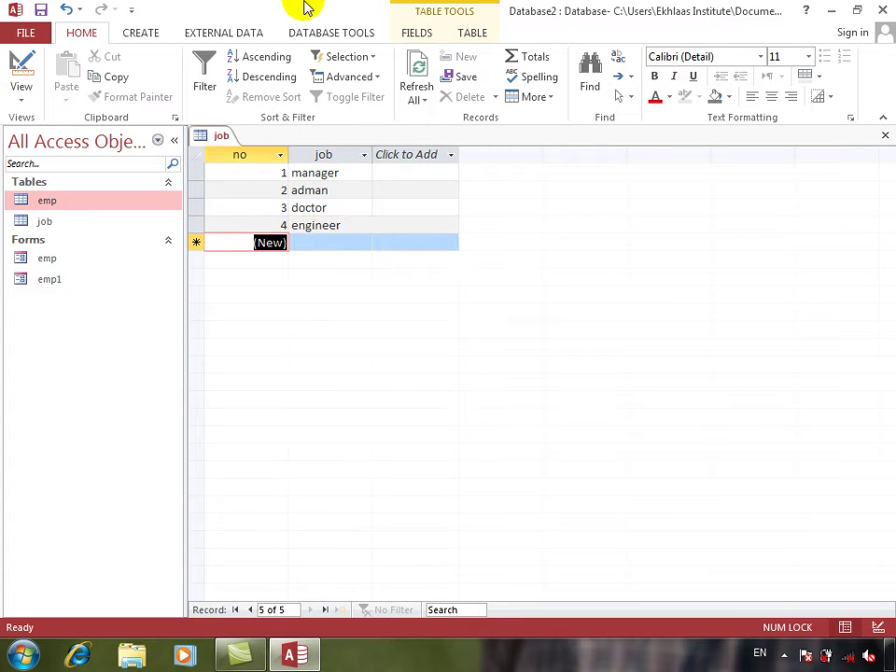
left_click(885, 137)
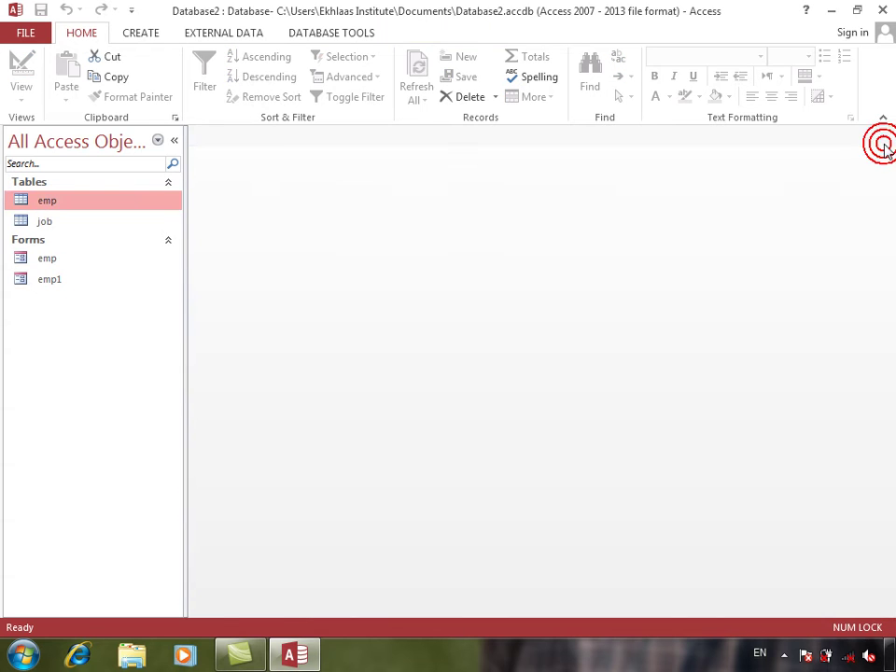
key("Return")
Check emp's job dropdown, then set the job field's Row Source Type to Table/Query
left_click(410, 176)
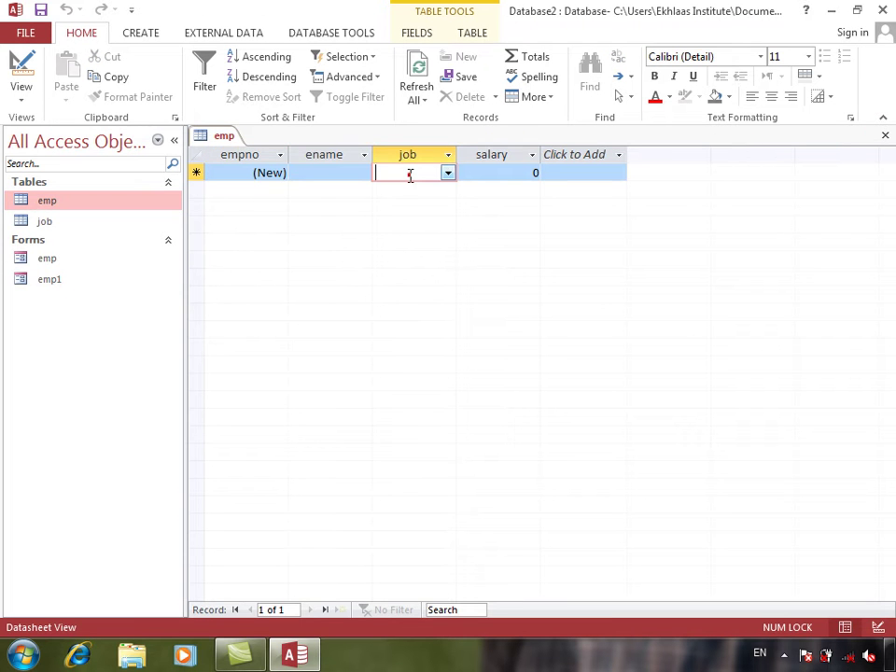
left_click(448, 174)
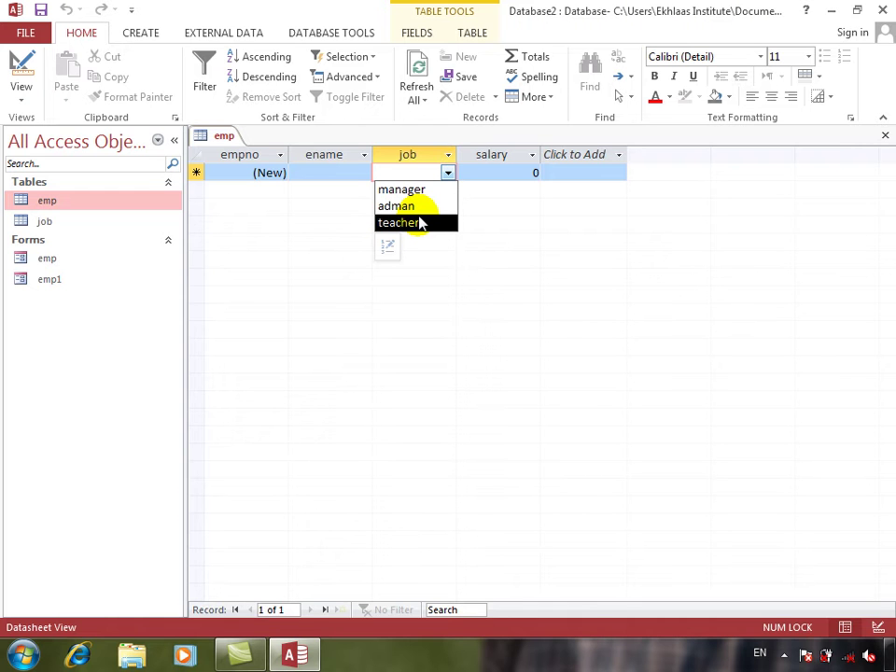
left_click(20, 65)
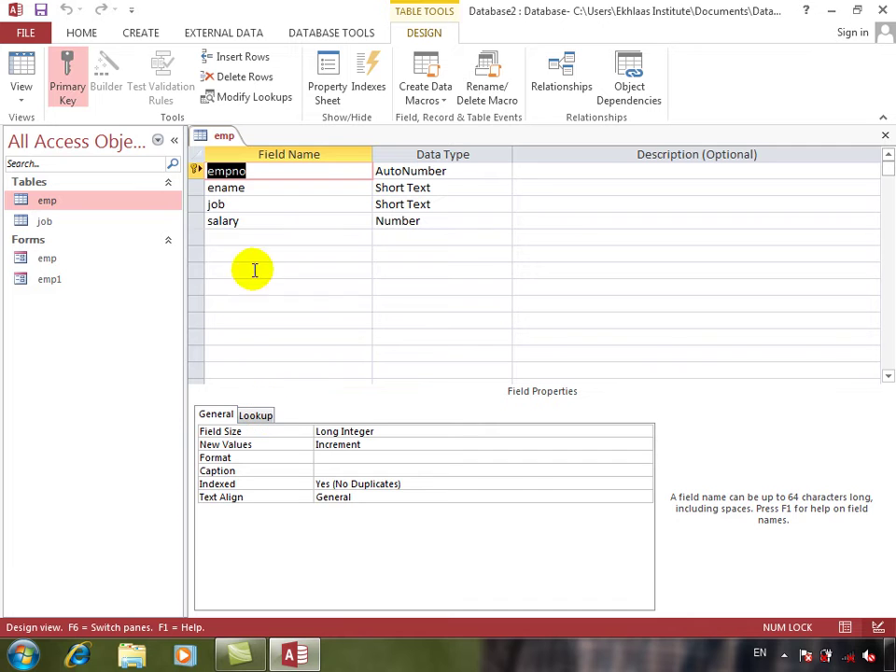
left_click(249, 203)
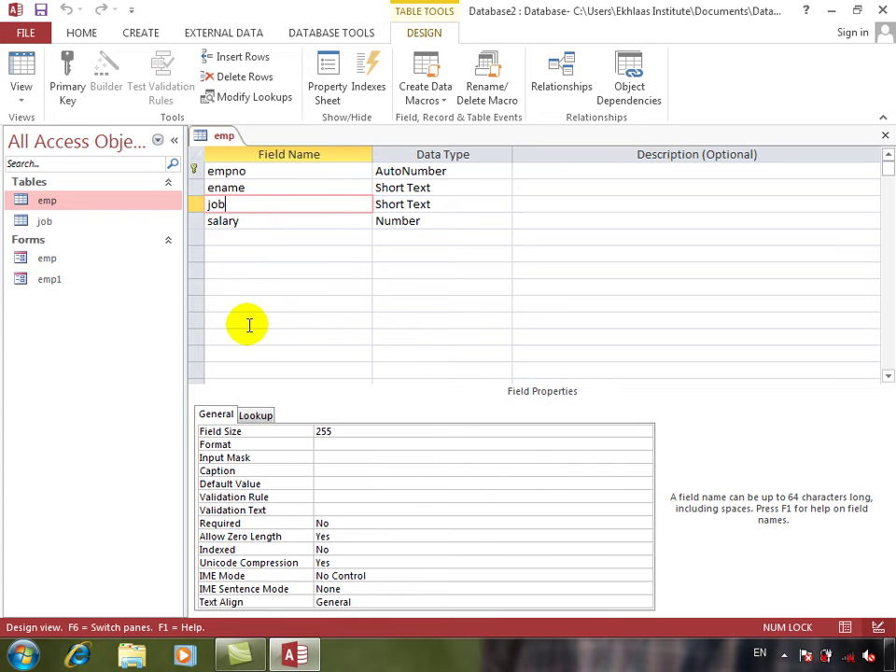
left_click(259, 417)
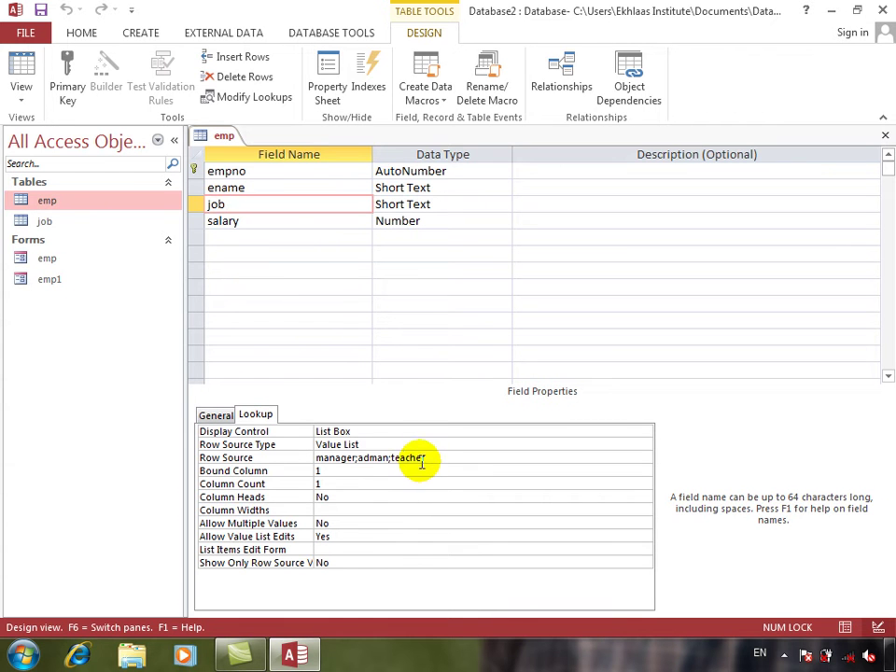
left_click(389, 445)
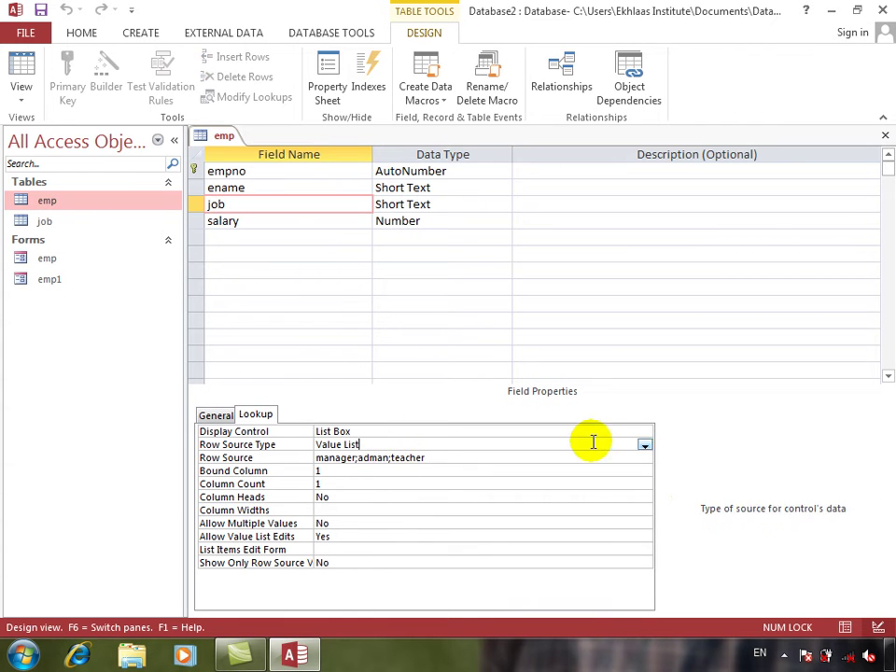
left_click(642, 444)
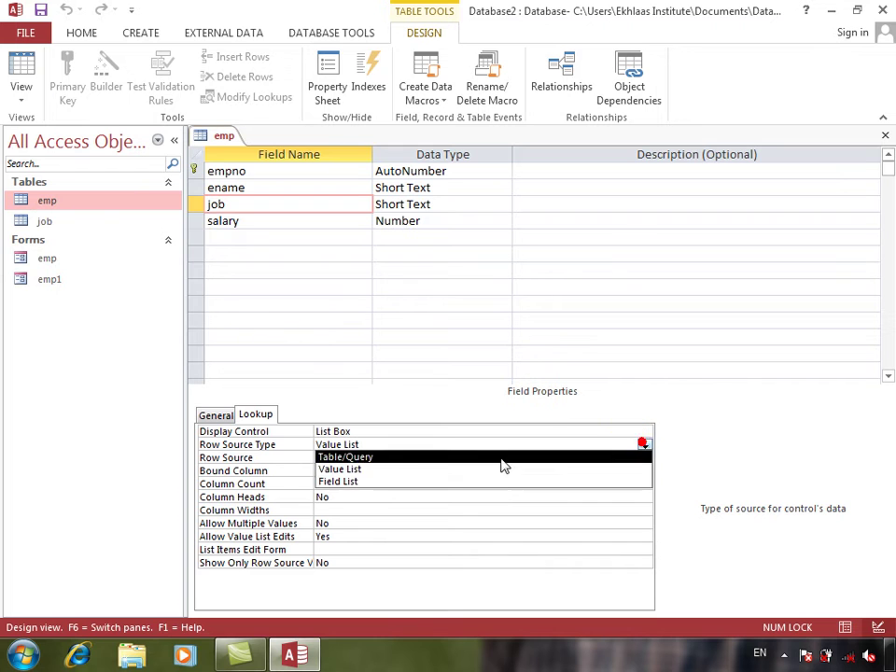
left_click(394, 458)
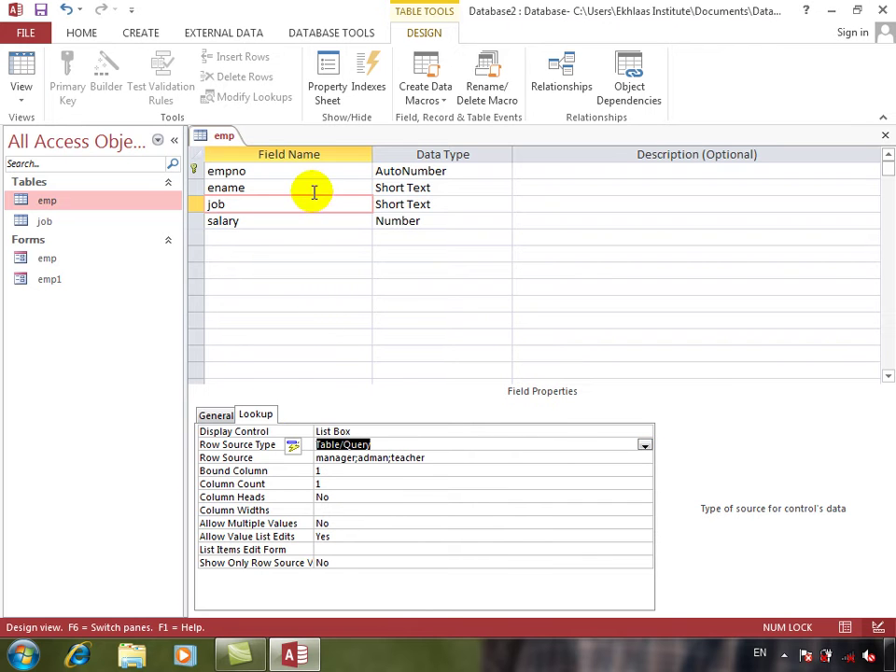
Replace the job field's old value-list Row Source with the job table
left_click(147, 33)
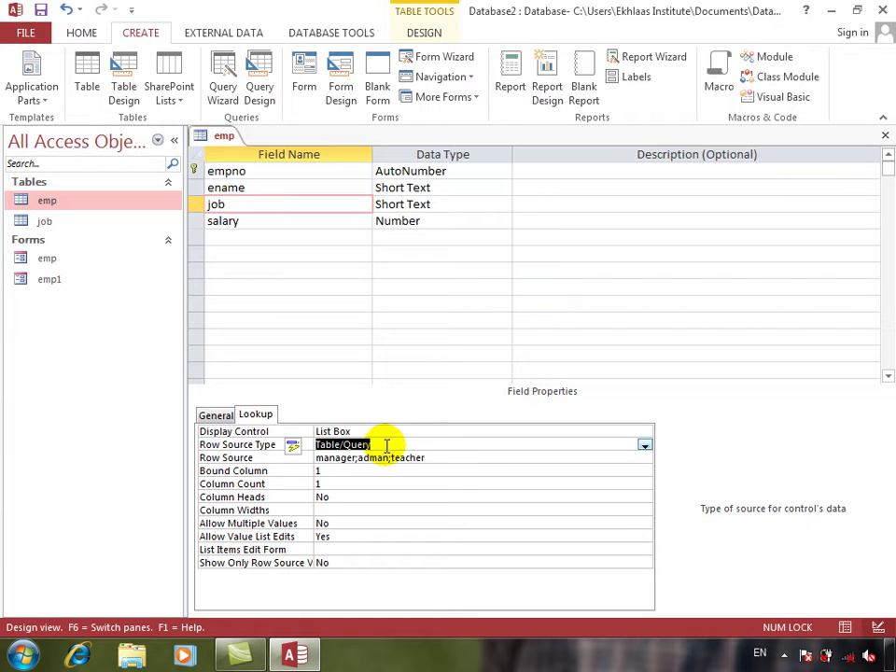
left_click(443, 458)
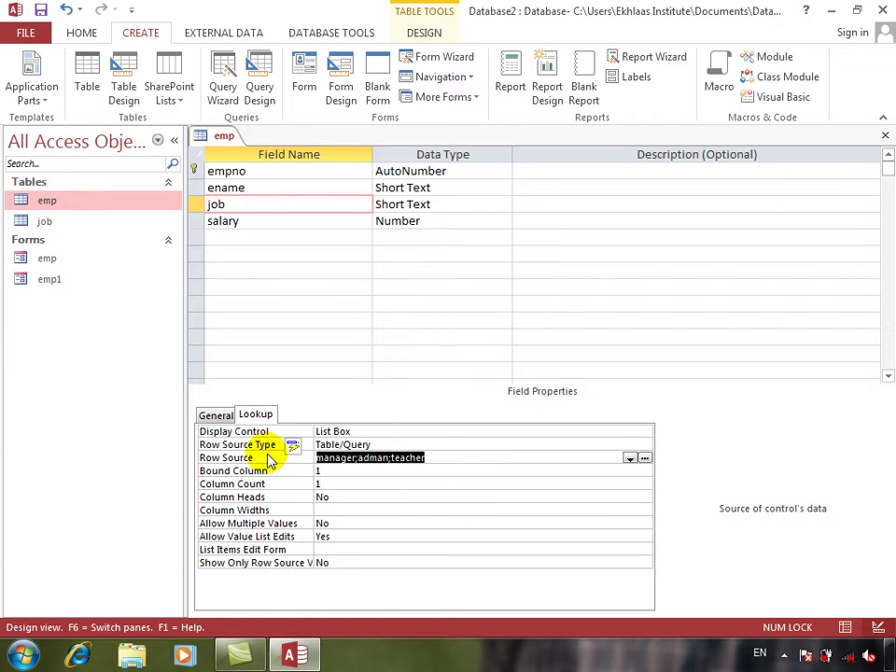
key("Delete")
left_click(630, 459)
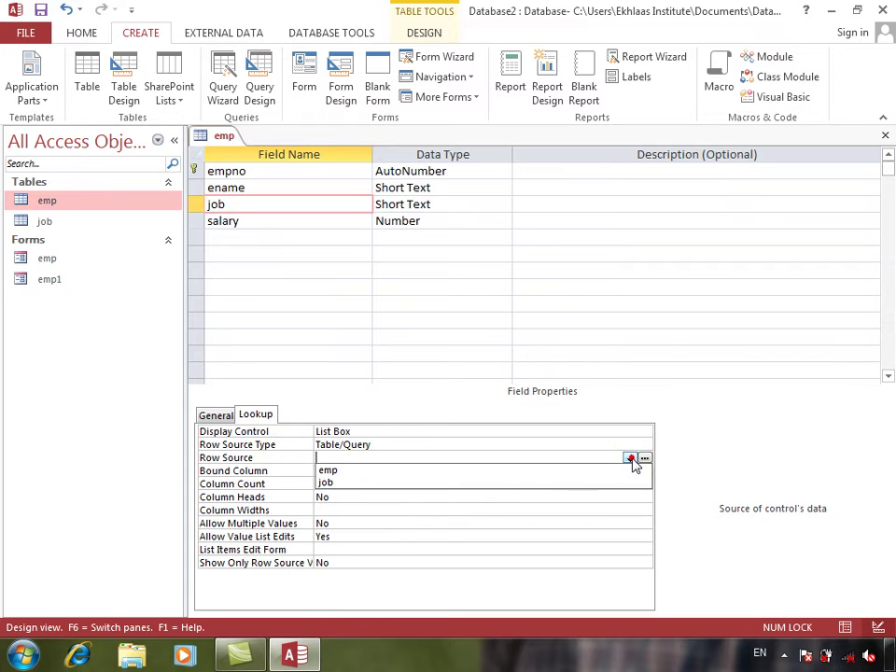
left_click(355, 482)
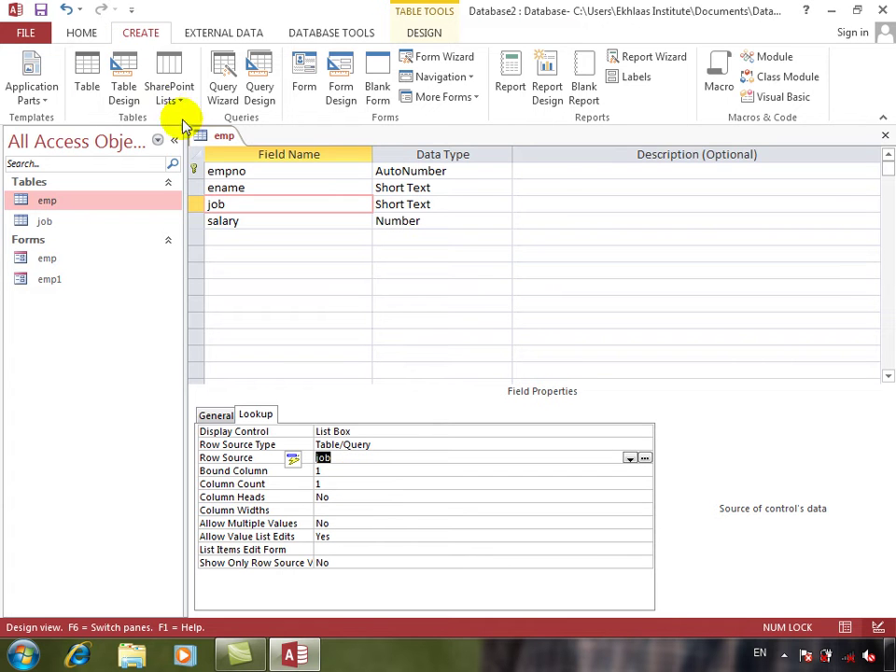
left_click(418, 33)
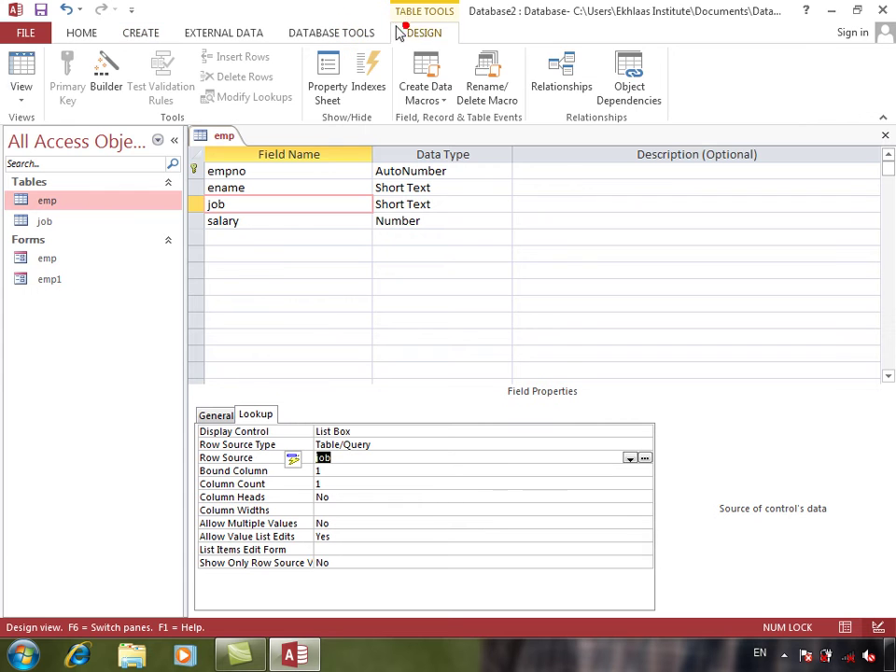
Save emp and test the job dropdown in Datasheet view
left_click(19, 80)
key("Return")
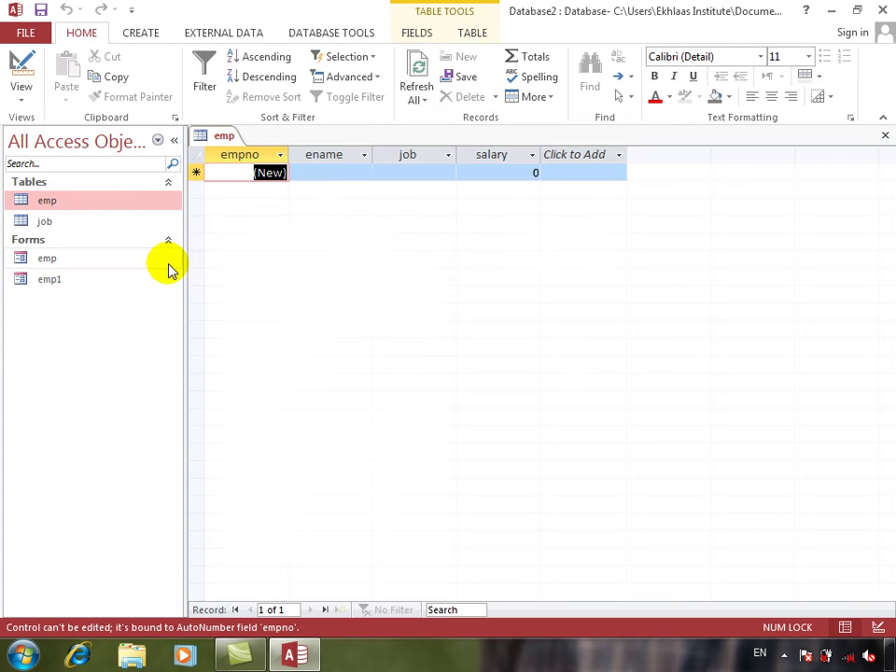
left_click(424, 173)
left_click(448, 173)
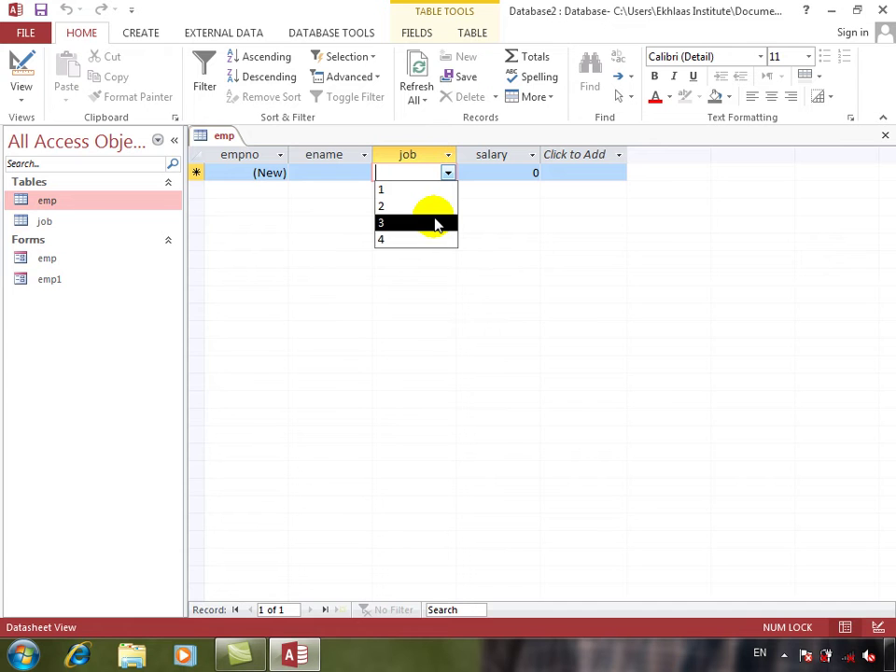
Return emp to Design view, then close it and save the design changes
left_click(21, 70)
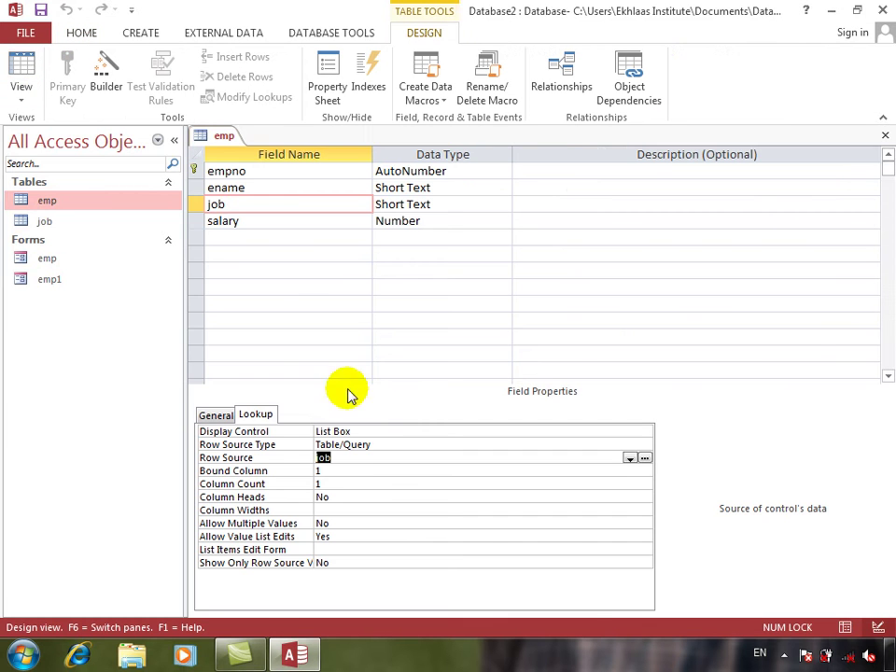
left_click(370, 459)
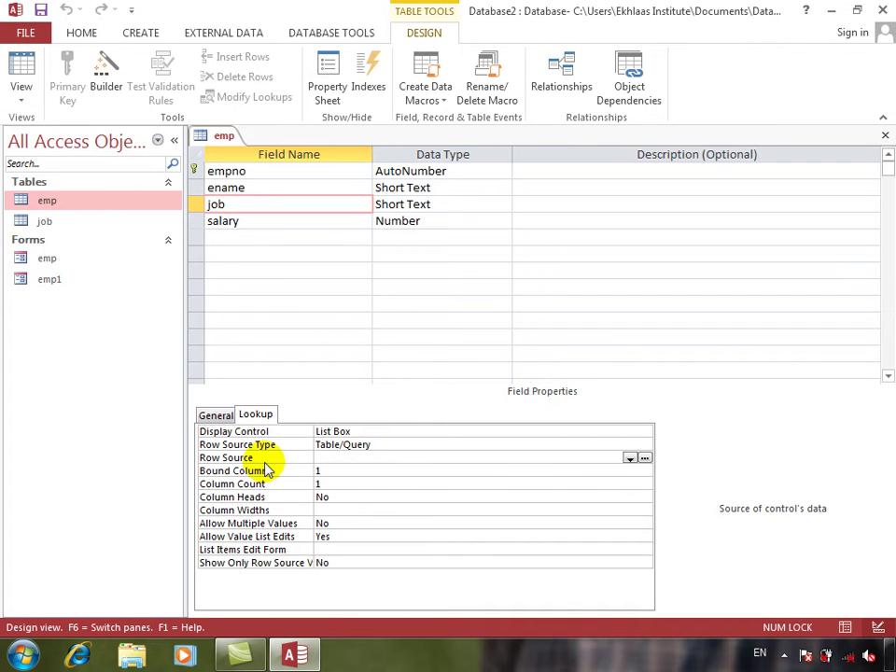
left_click(885, 136)
left_click(408, 376)
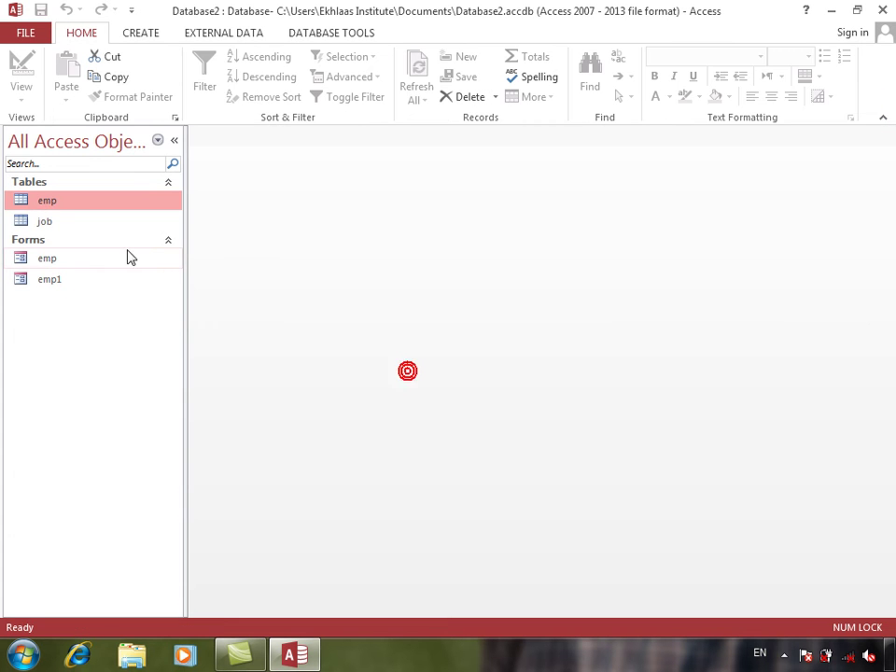
Design a new table with rollno (AutoNumber), sname, program and fee (Number) fields
left_click(131, 31)
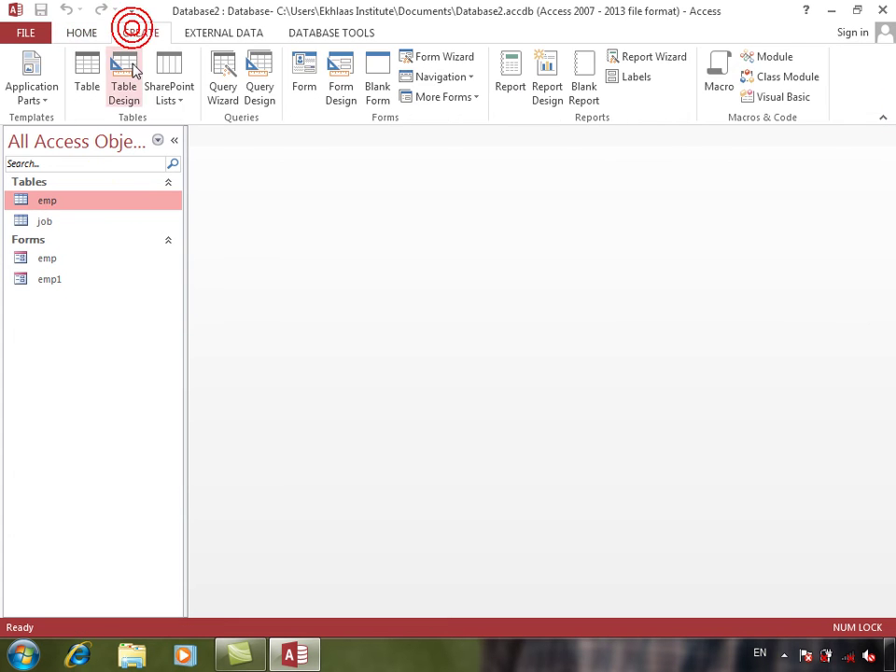
left_click(124, 91)
left_click(347, 261)
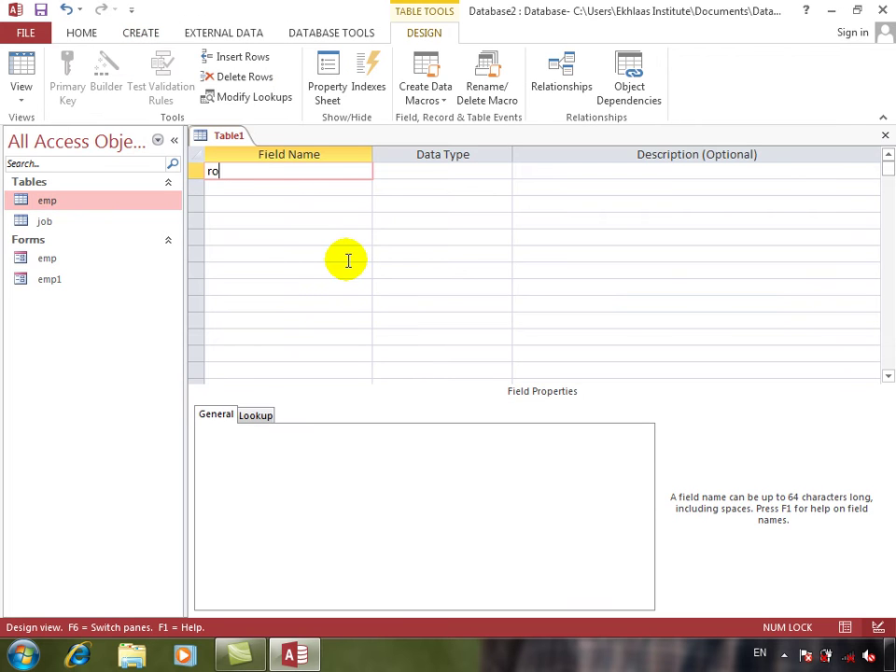
type("rollno")
key("Return")
type("a")
key("Return")
key("Return")
type("sname")
key("Return")
key("Return")
key("Return")
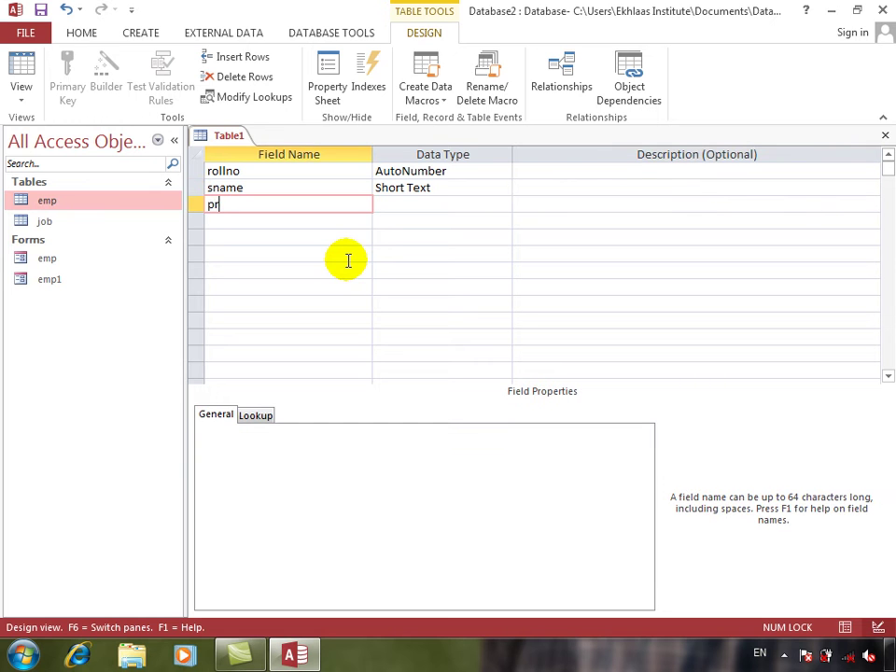
type("program")
key("Return")
key("Return")
key("Return")
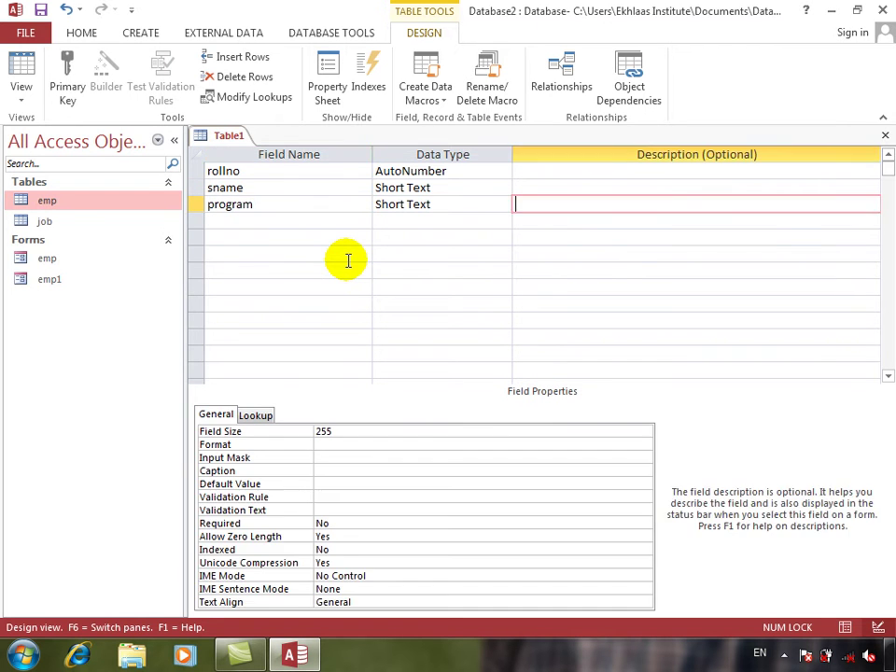
type("fee")
key("Return")
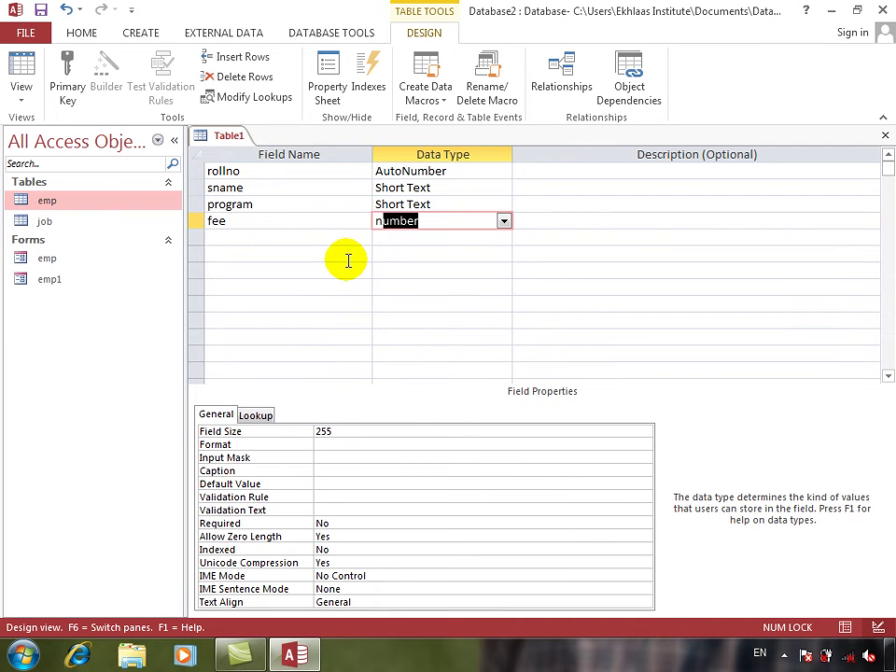
key("Return")
key("Return")
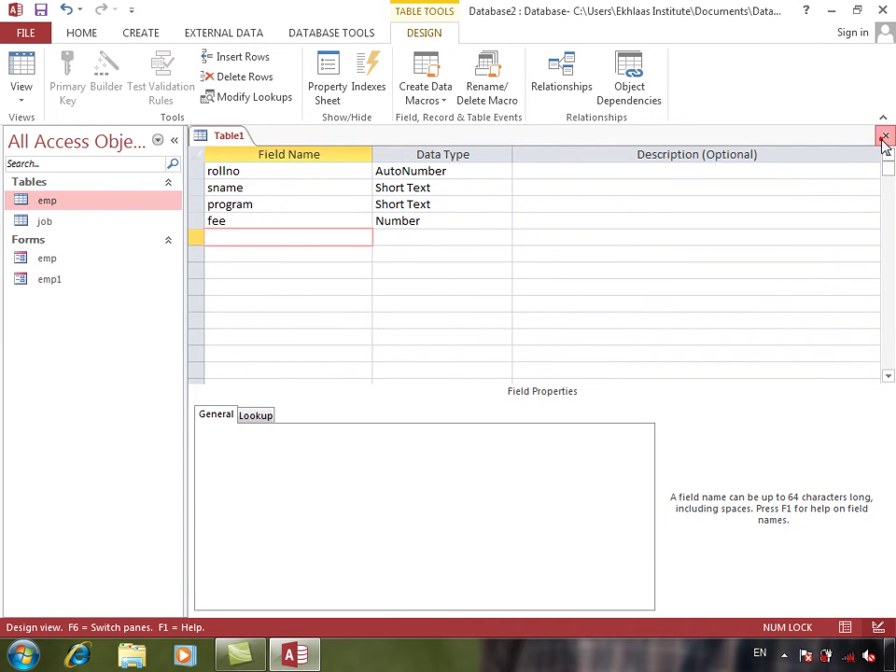
Close the new design and save it as the students table
left_click(885, 137)
key("Return")
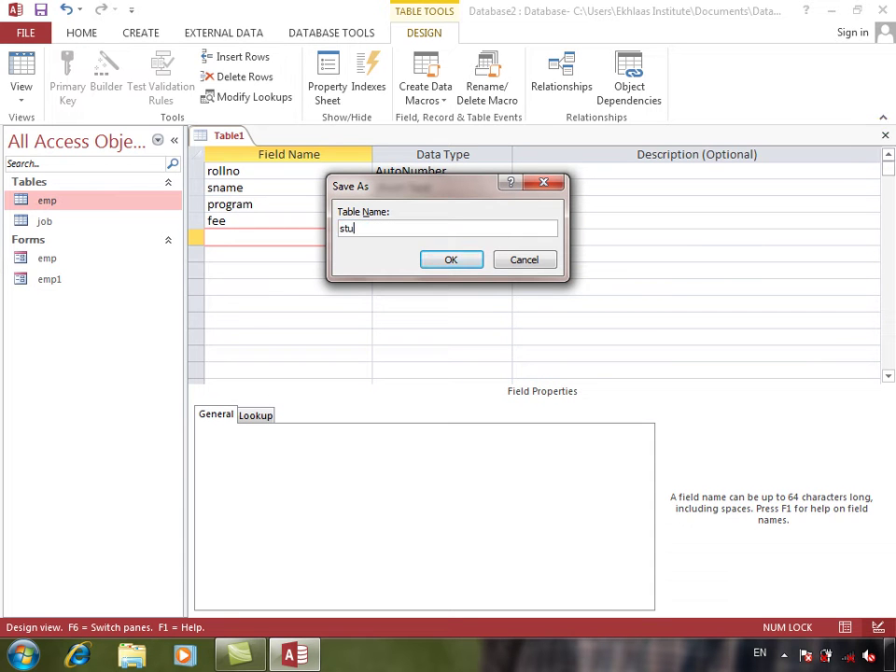
type("nts")
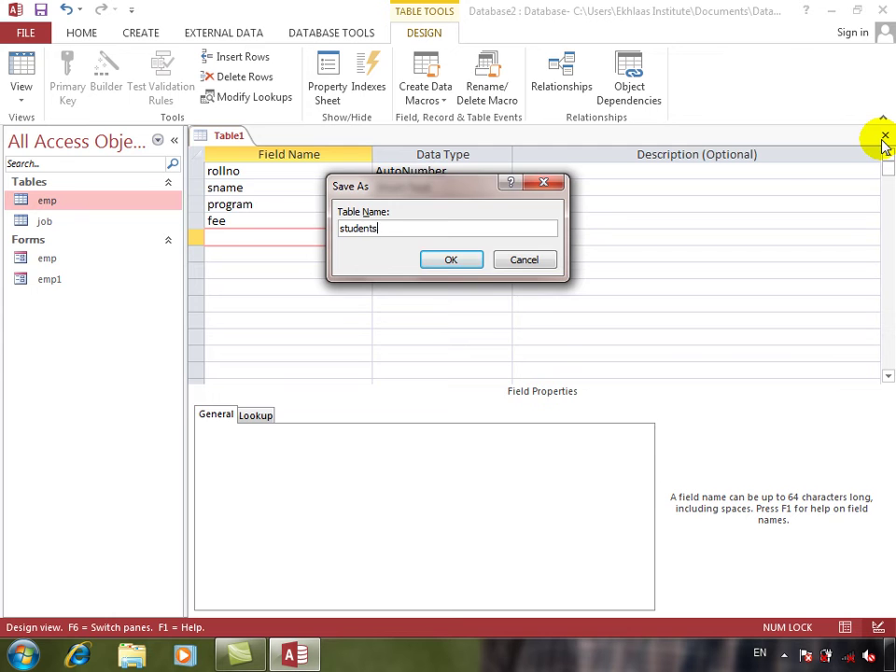
key("Return")
key("Return")
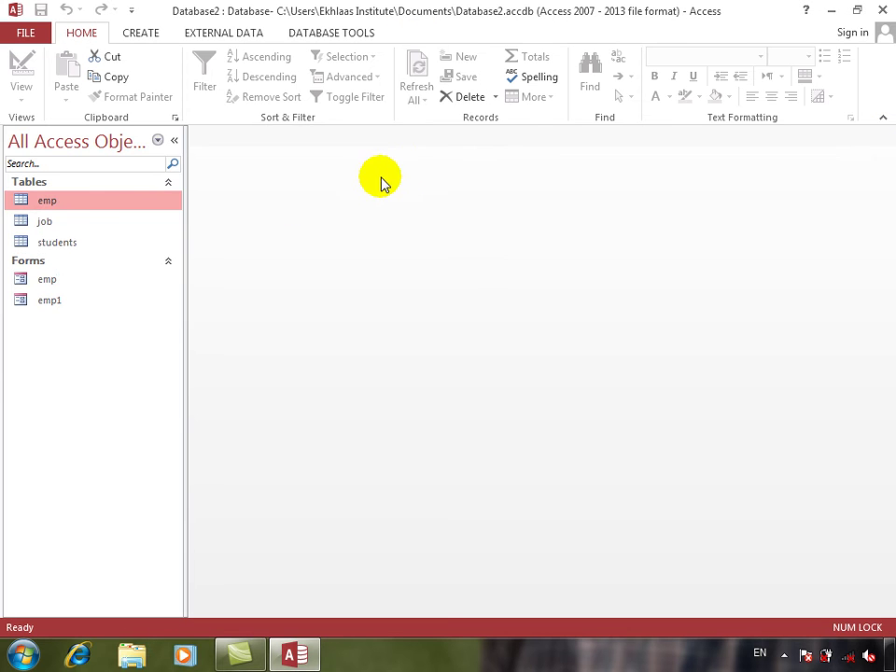
Design a new table with programid (AutoNumber), programname (Short Text) and fee (Number)
left_click(77, 243)
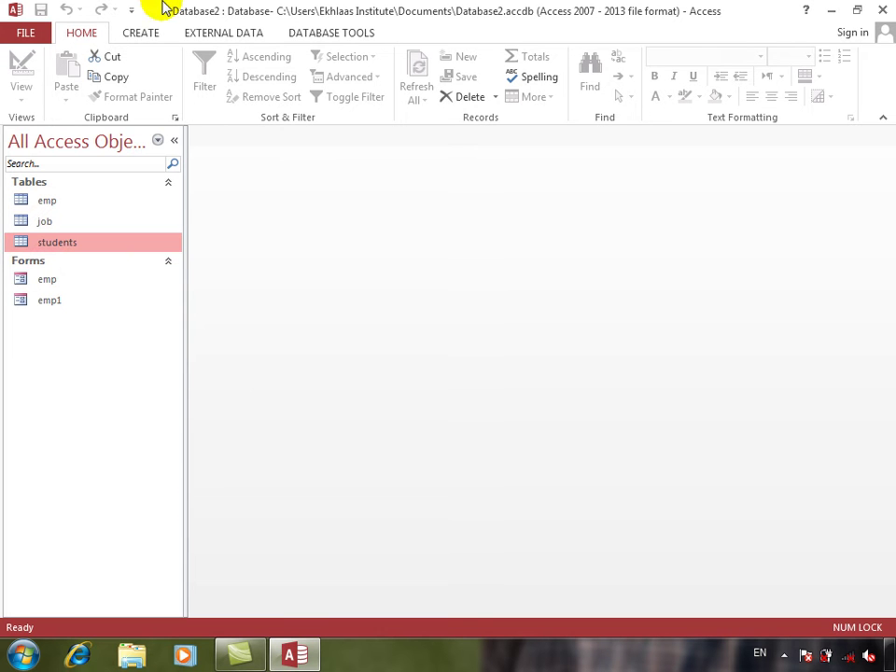
left_click(142, 34)
left_click(124, 83)
type("programid")
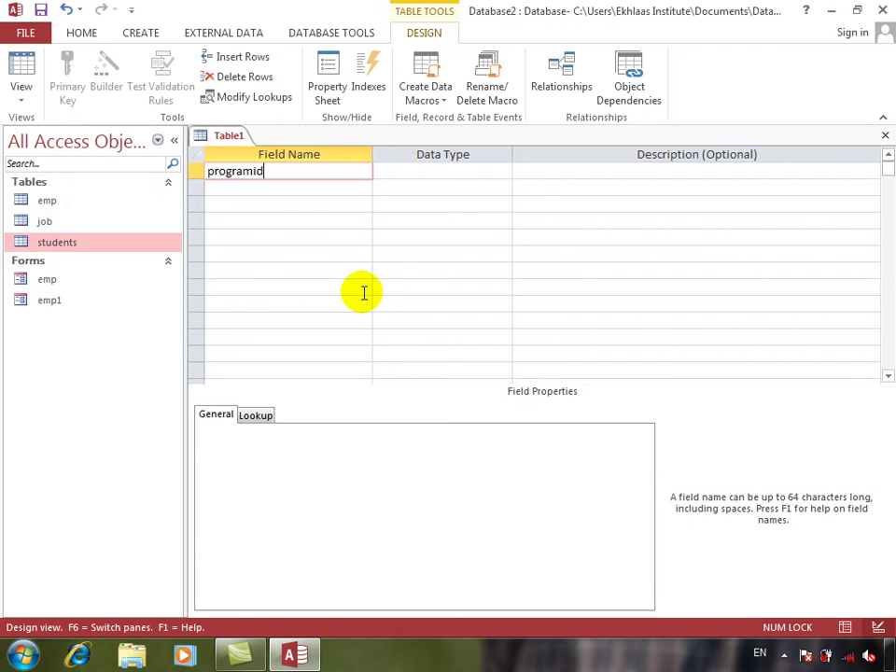
key("Tab")
key("Tab")
key("shift+Tab")
type("a")
key("Tab")
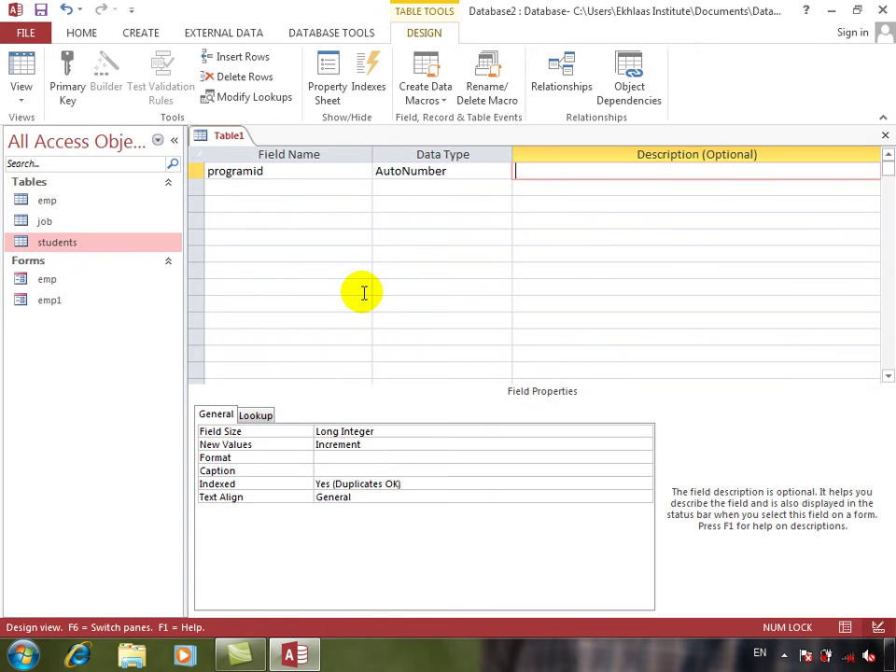
key("Tab")
type("progr")
type("amnam")
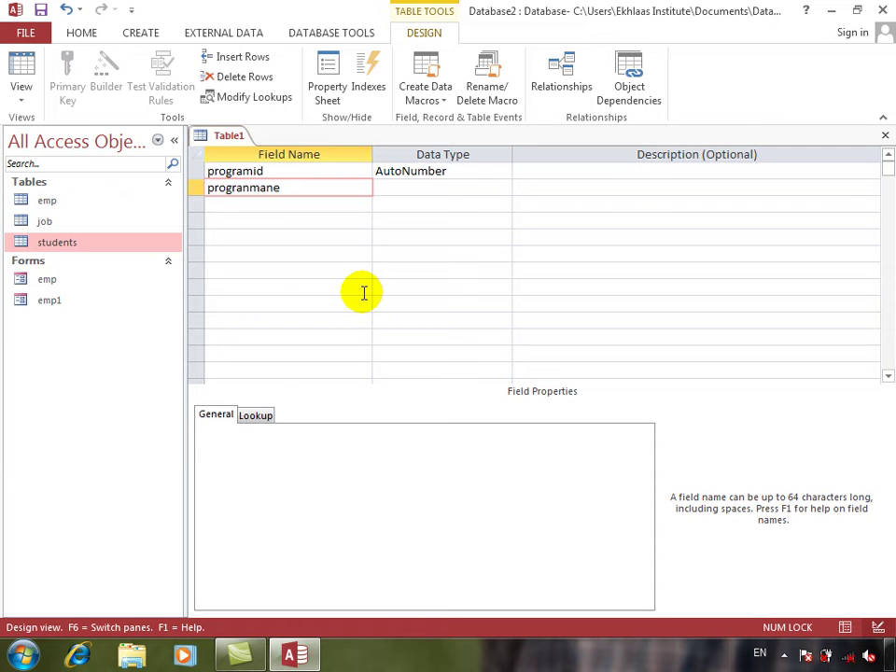
key("BackSpace")
key("BackSpace")
type("mn")
key("Tab")
key("Tab")
key("Tab")
type("fee")
key("Tab")
type("Number")
key("Tab")
key("Tab")
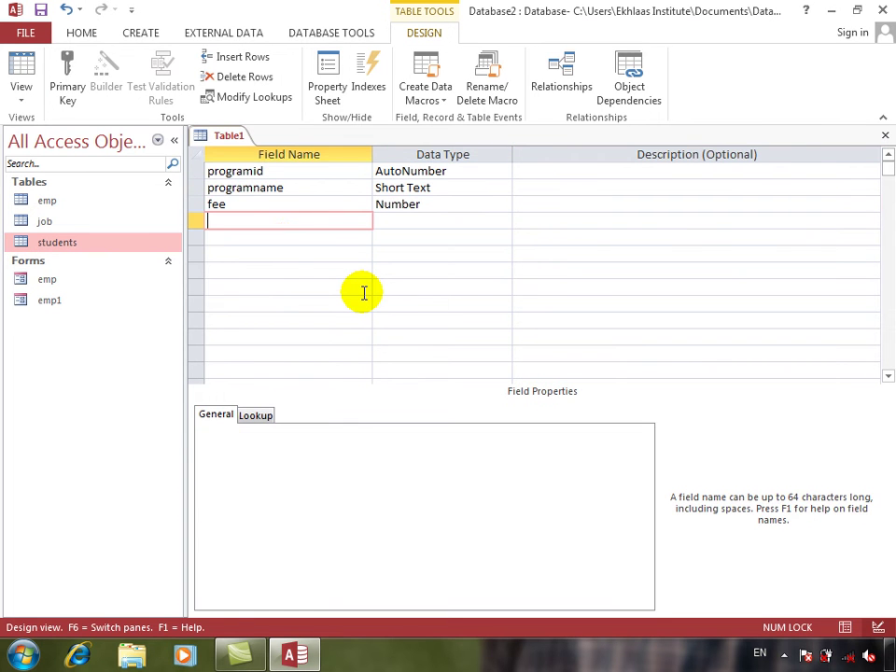
Save the table as program and open it in Datasheet view
left_click(15, 71)
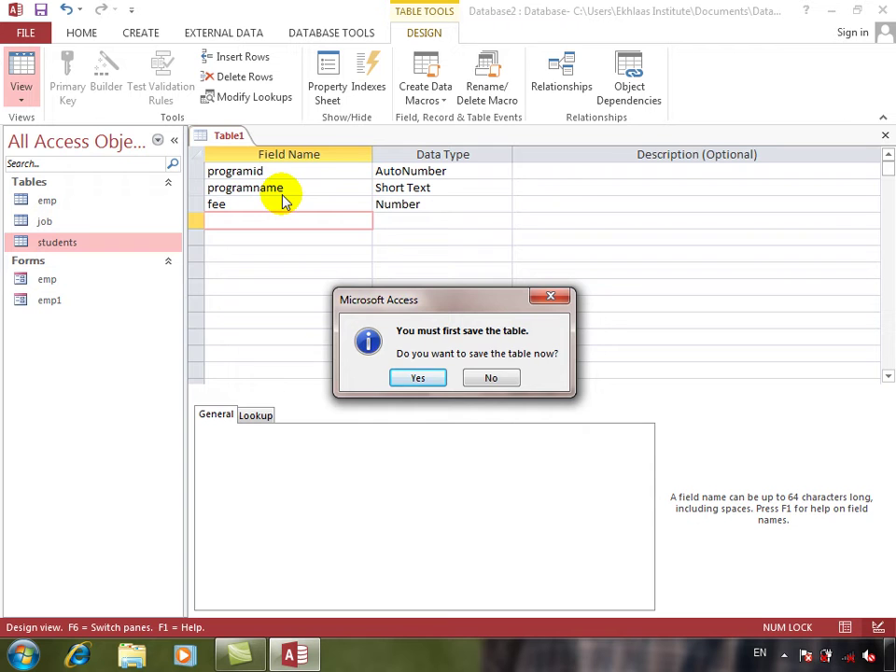
key("Return")
type("pg")
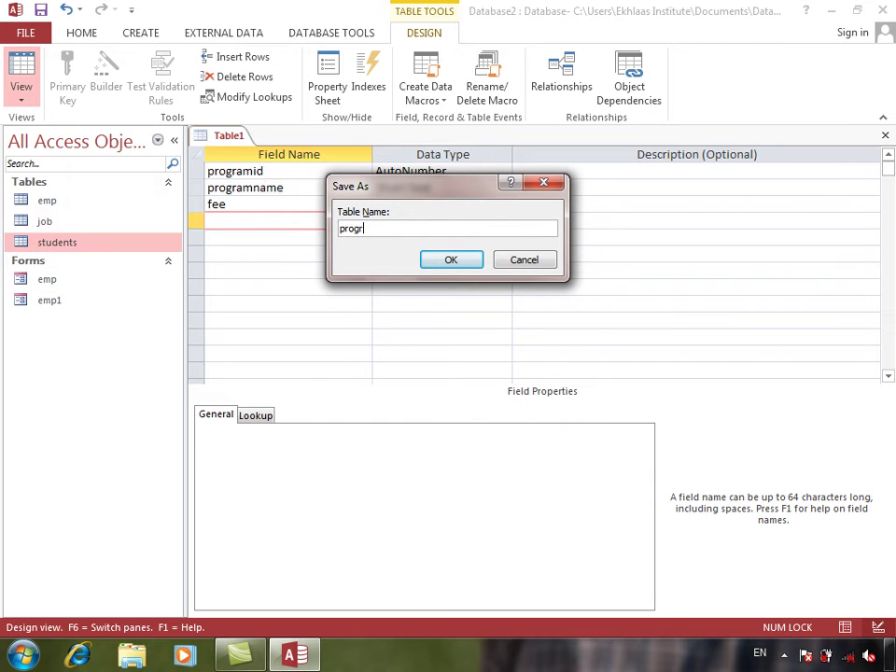
key("Return")
key("Return")
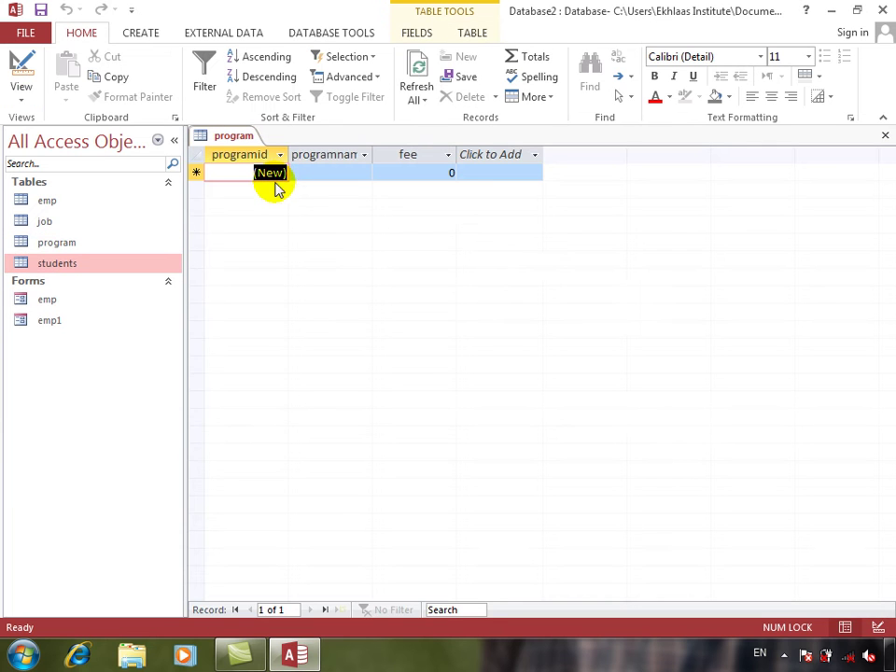
Enter DIT 1000, DEL 1000 and ORACLE 2500 as program records
key("Tab")
type("D")
key("Caps_Lock")
type("IT")
key("Tab")
type("1000")
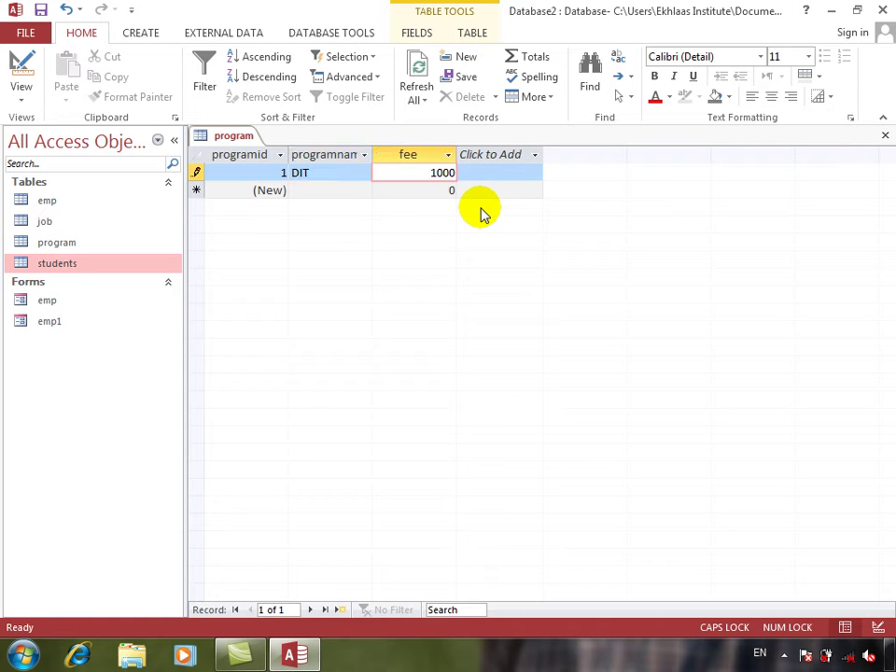
key("Tab")
type("DEL")
key("Tab")
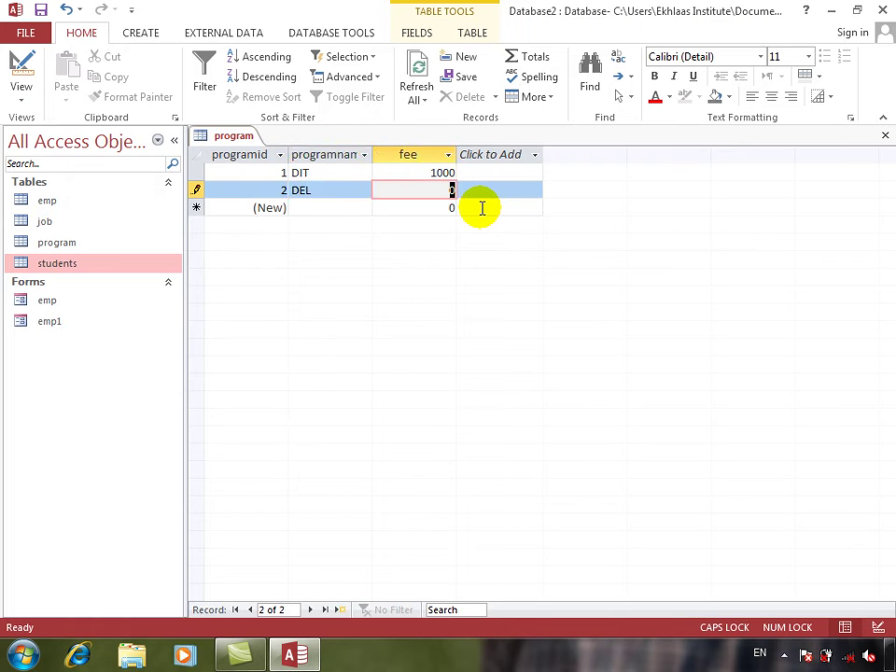
type("1000")
key("Tab")
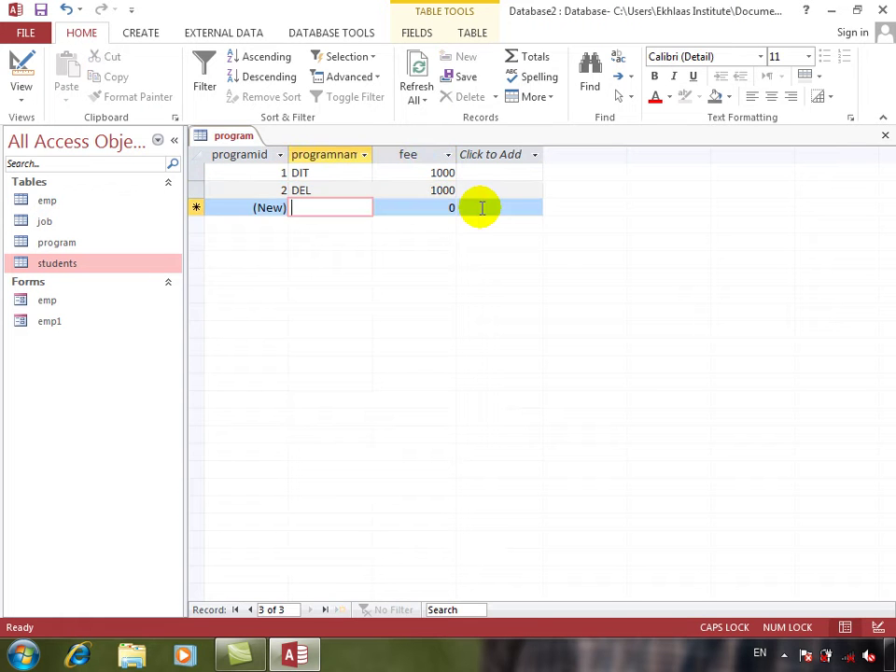
type("ORACLE")
key("Tab")
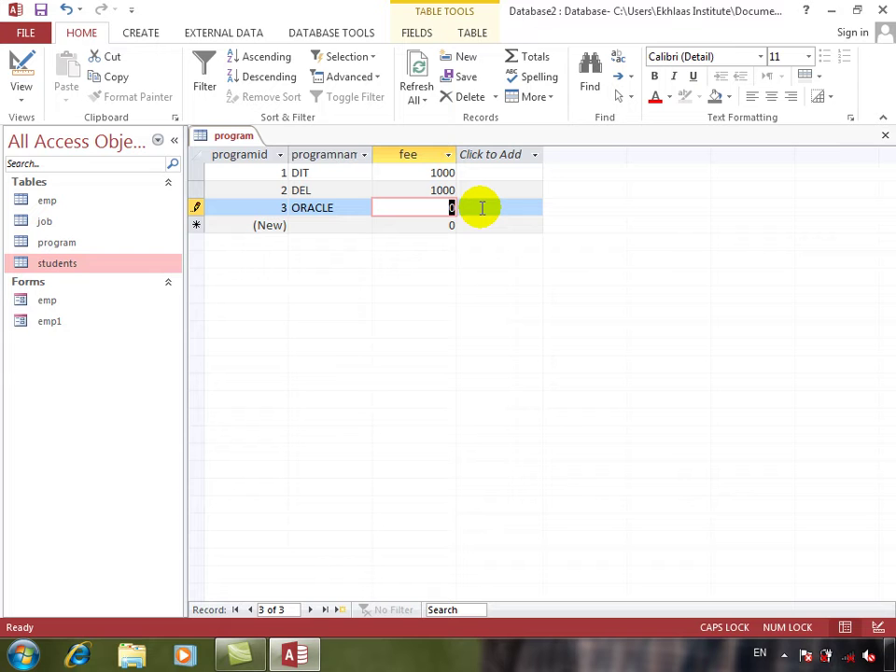
type("2500")
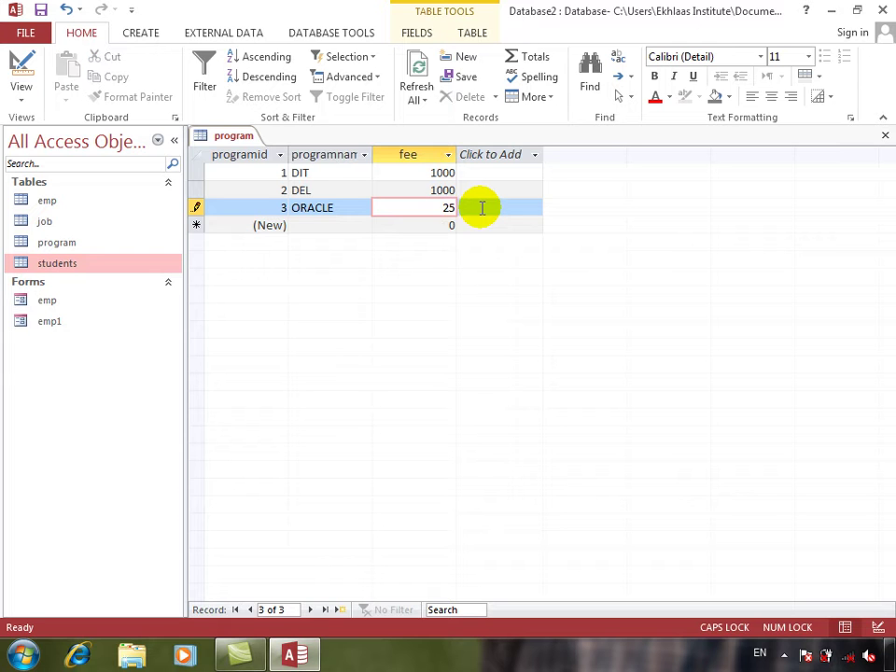
key("Tab")
key("Tab")
Add ACCESS 1500 and PHOTOSHOP 1000 as the last two program records
type("AC")
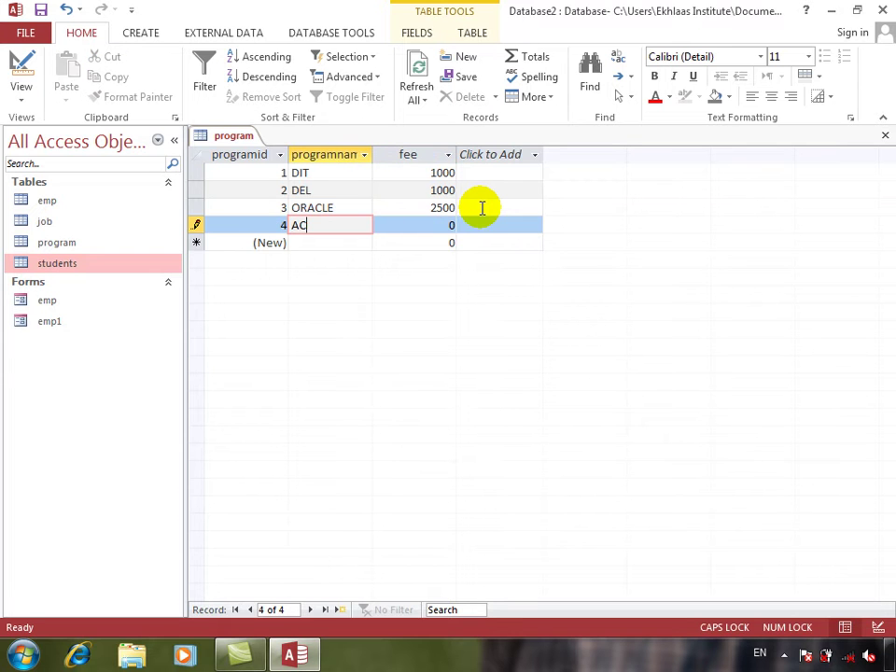
type("CESS")
key("Tab")
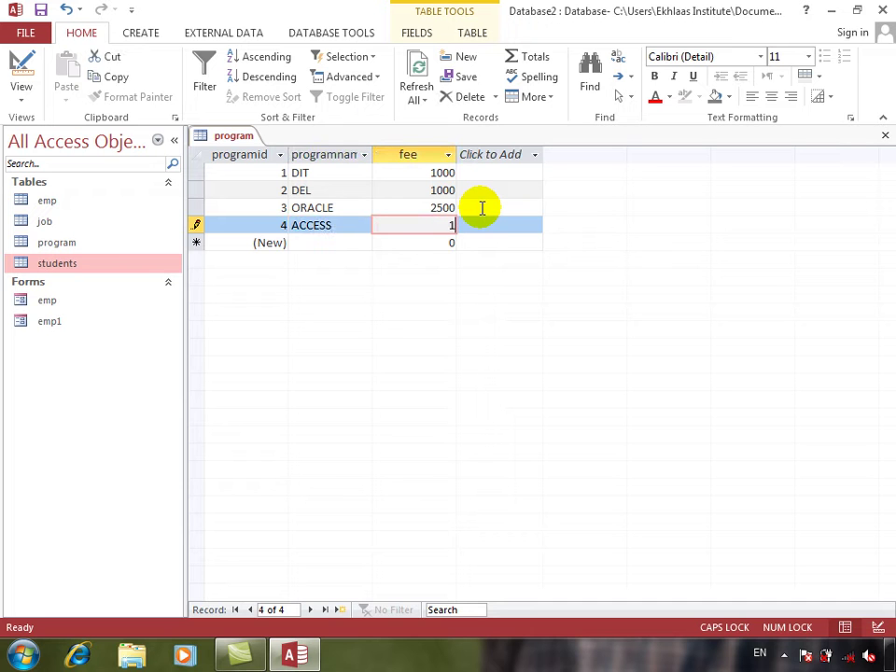
type("1500")
key("Tab")
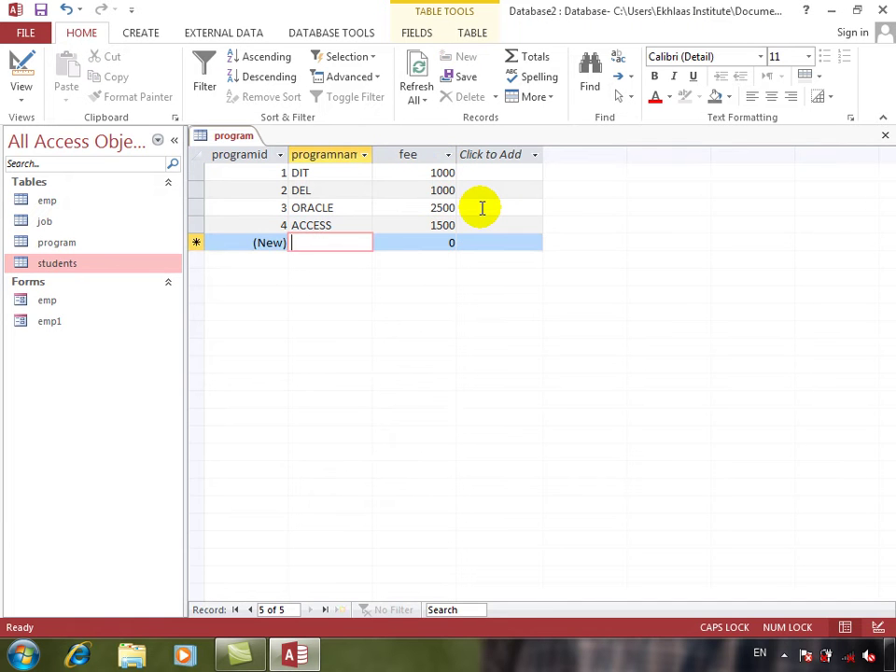
type("PHOO")
type("T")
key("BackSpace")
key("BackSpace")
type("TOSHOP")
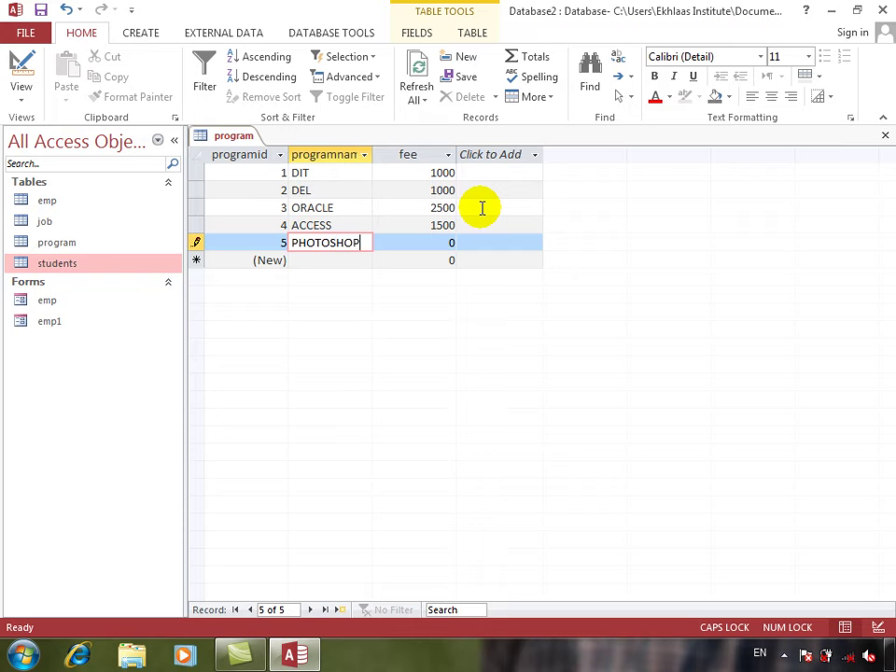
key("Tab")
type("1000")
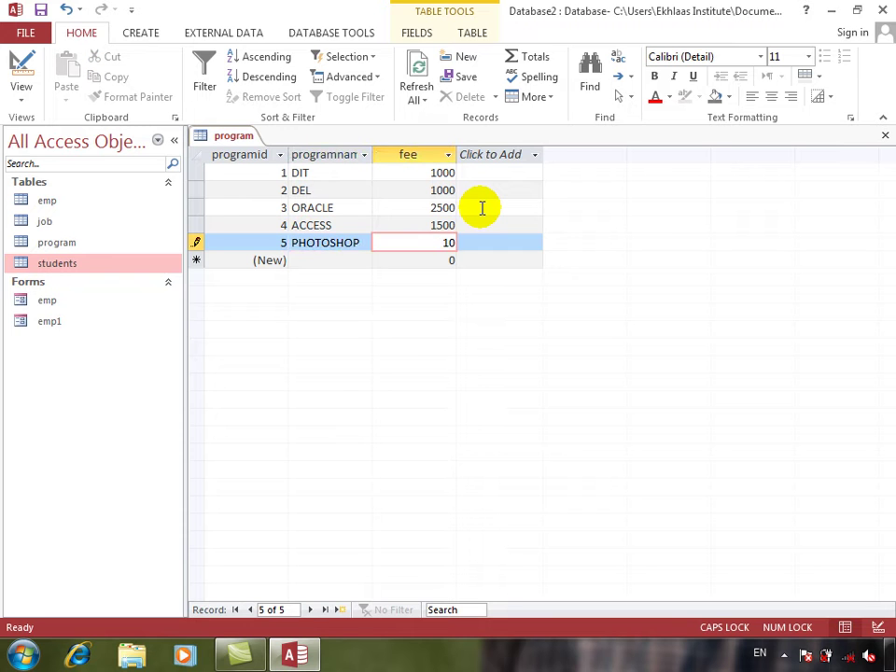
key("Tab")
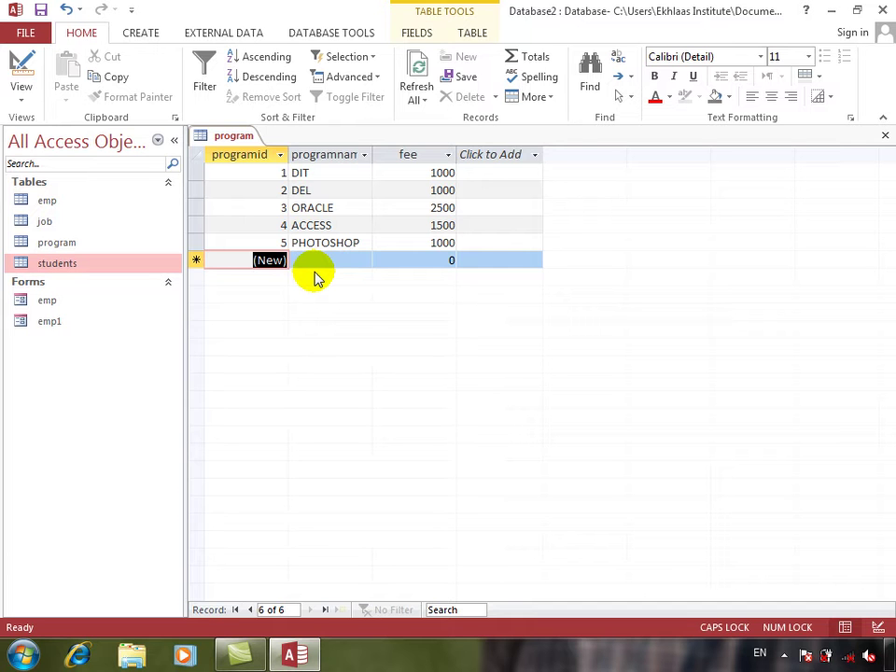
Close program, open students and type a student's name into the first record's sname
left_click(885, 136)
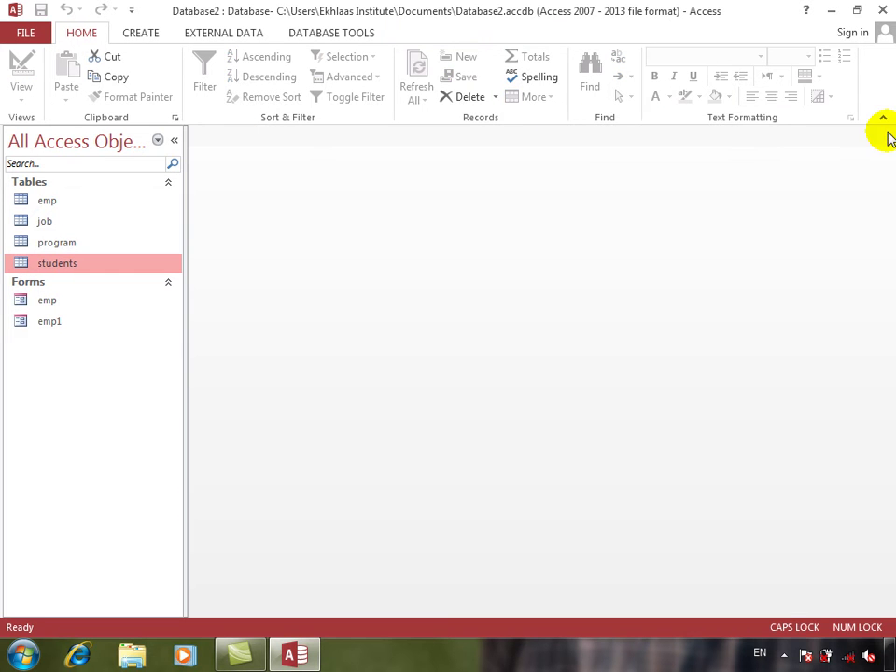
double_click(42, 266)
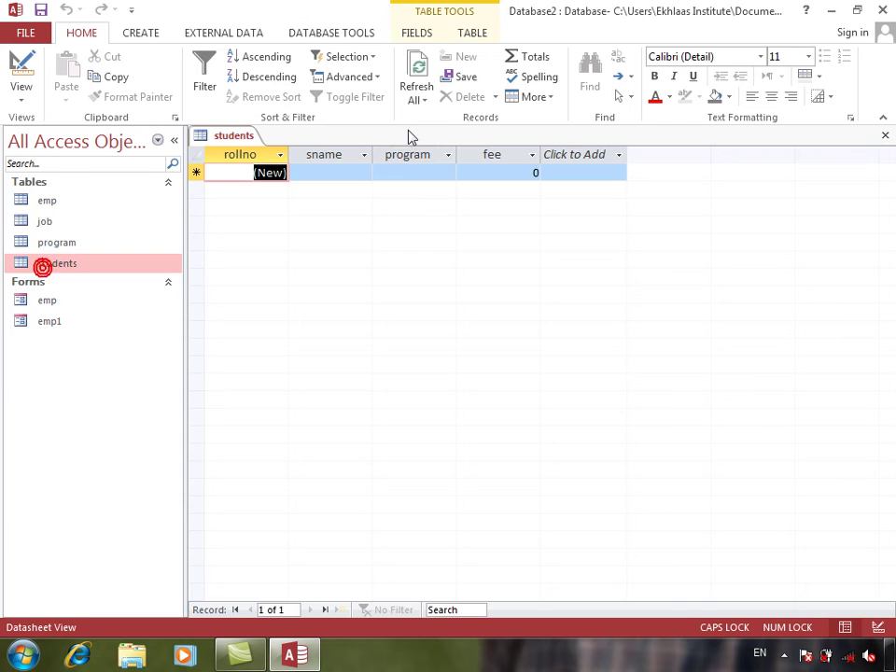
left_click(411, 173)
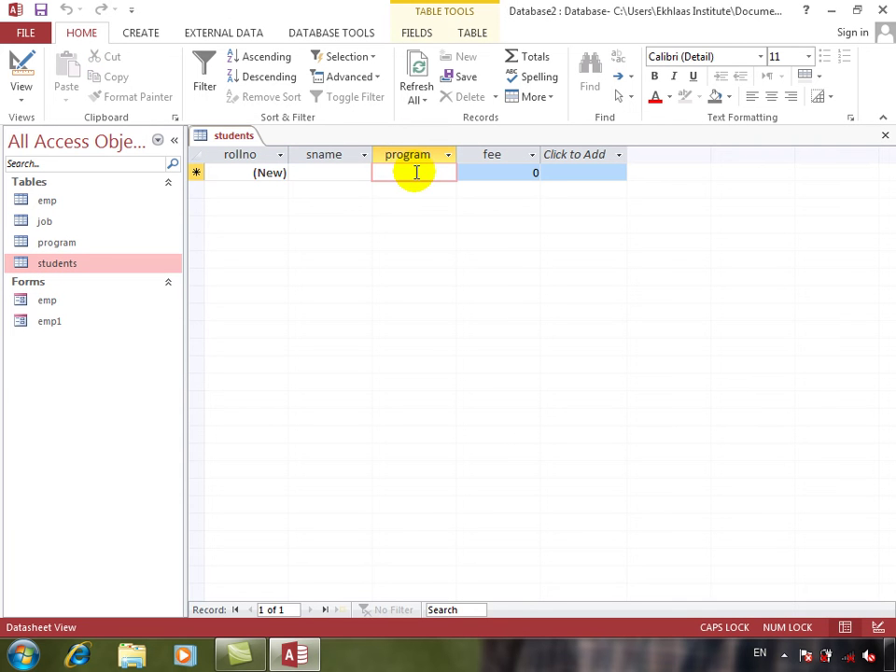
left_click(314, 174)
type("NOORULLAH")
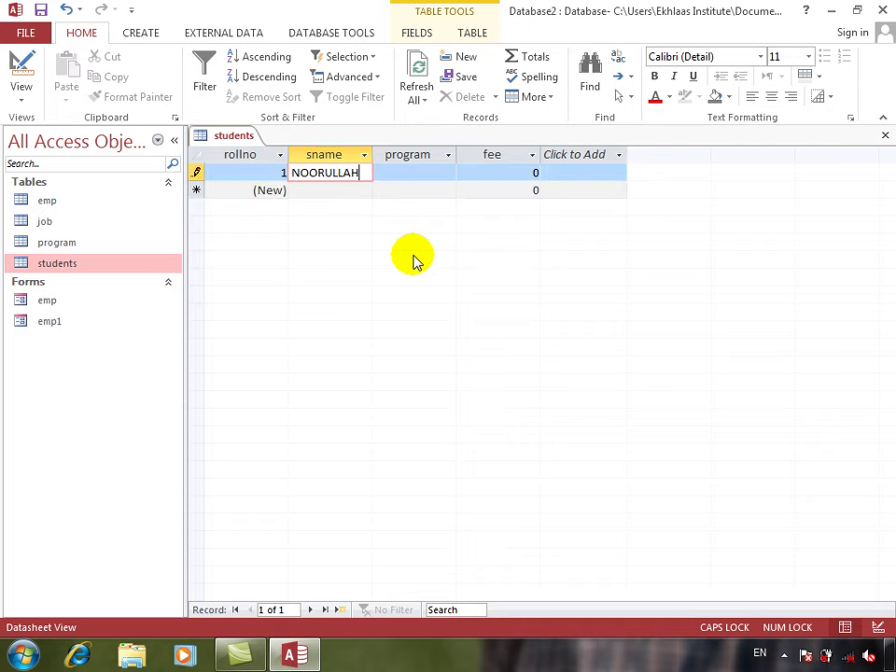
key("Tab")
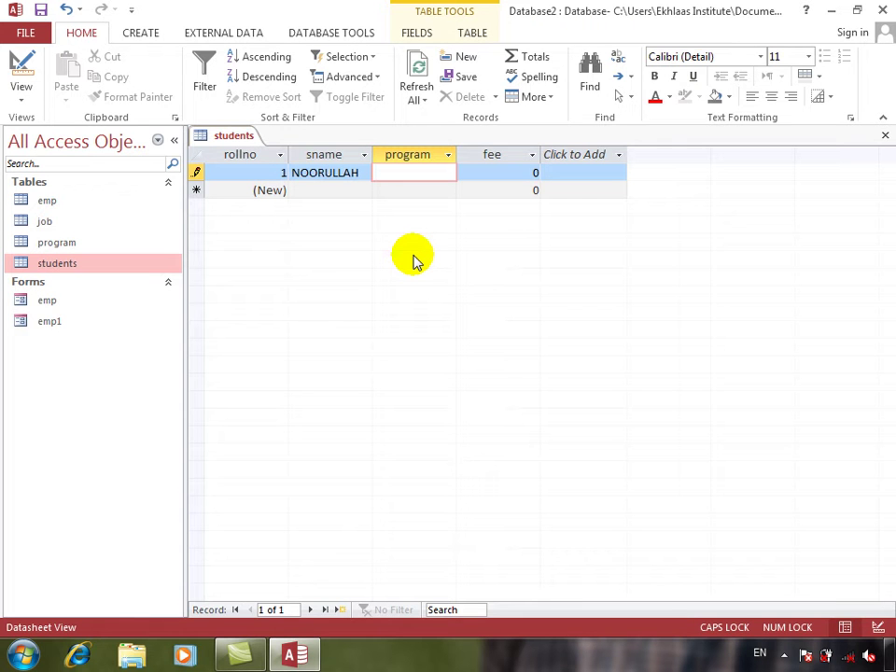
type("WE")
key("BackSpace")
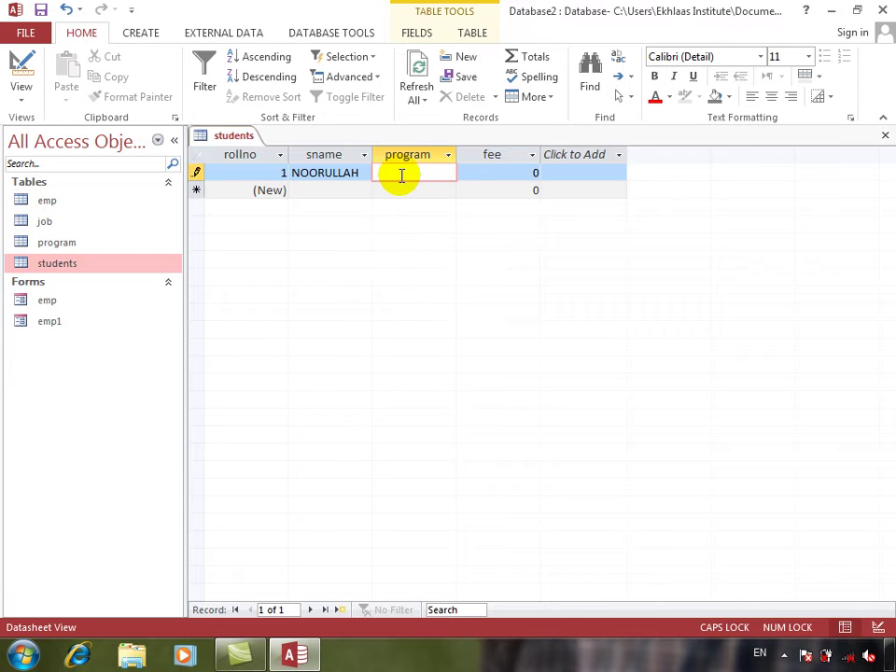
left_click(13, 74)
Make the program field a combo box with the program table as Row Source
left_click(296, 204)
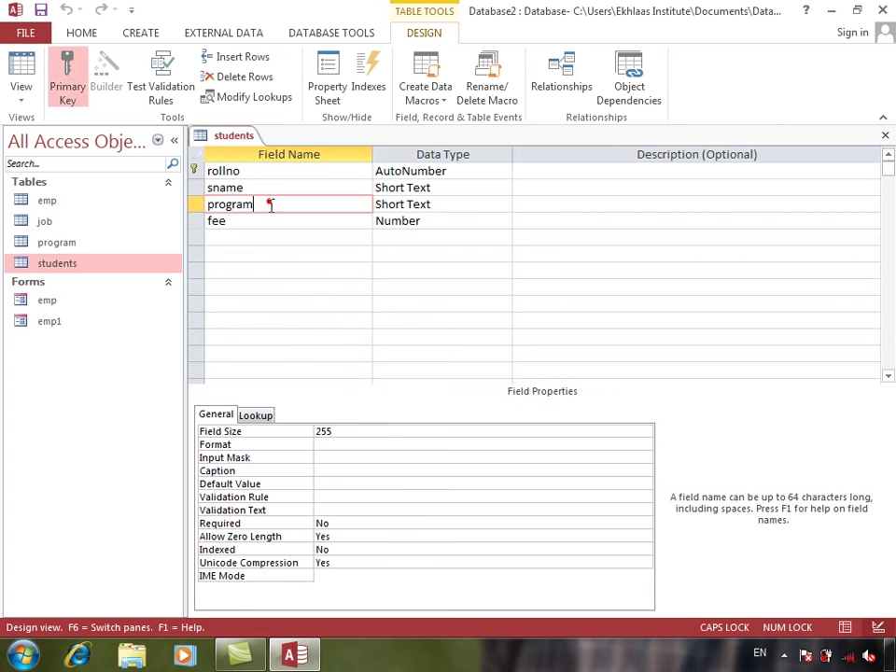
left_click(258, 416)
left_click(398, 435)
double_click(397, 432)
double_click(396, 431)
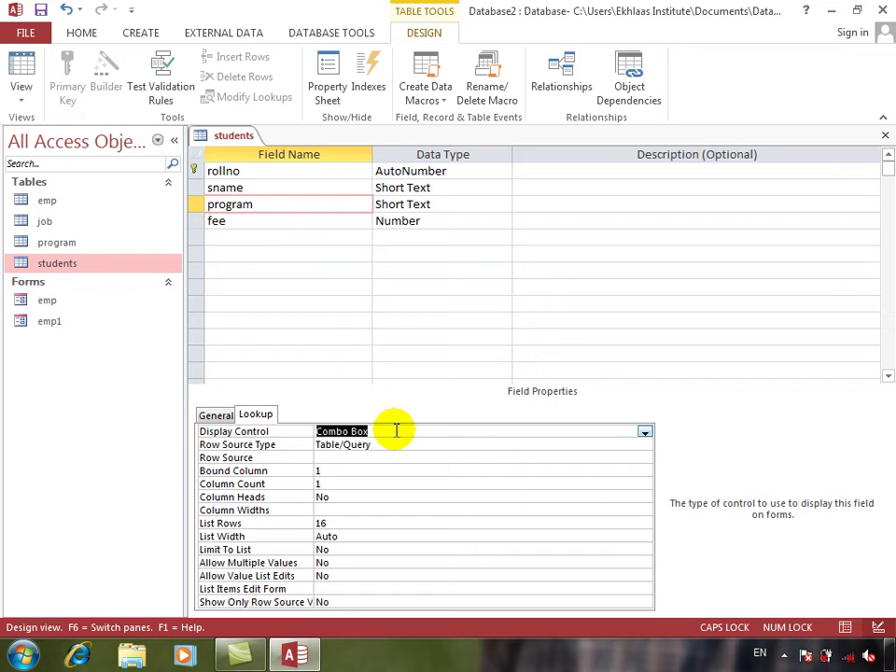
left_click(407, 441)
left_click(338, 458)
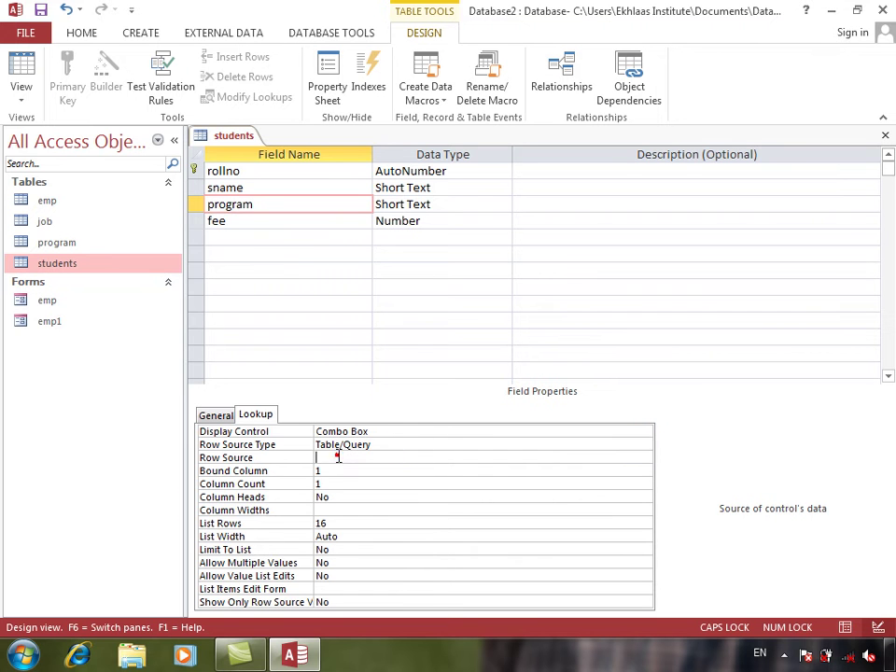
left_click(643, 457)
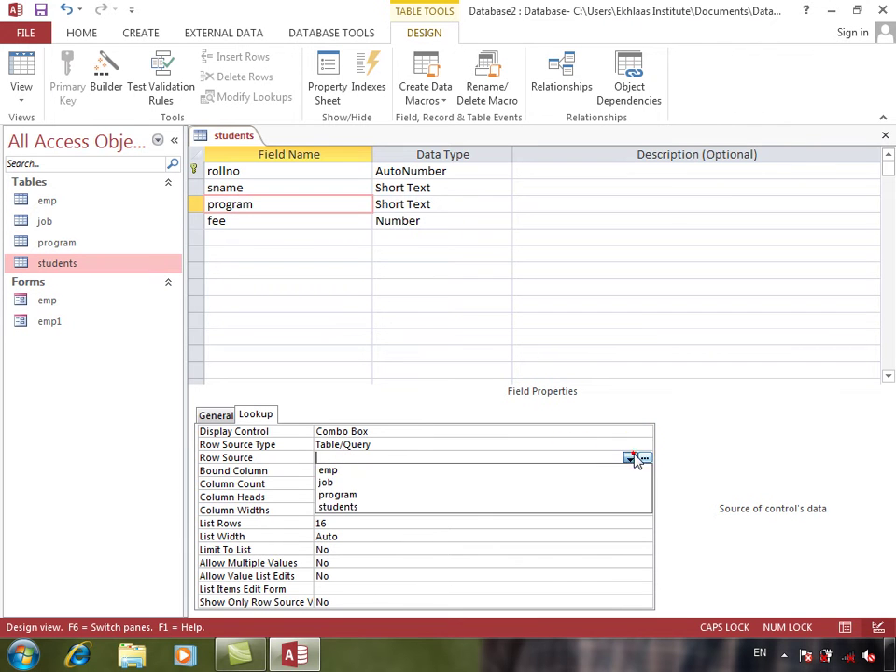
left_click(451, 502)
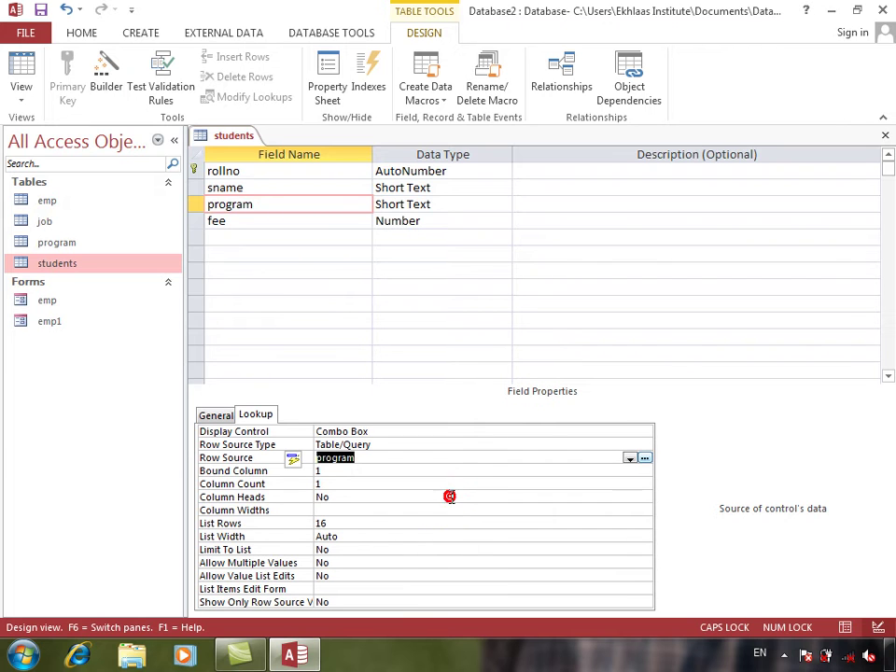
Save students and test the program dropdown in Datasheet view, then return to Design
left_click(19, 63)
key("Return")
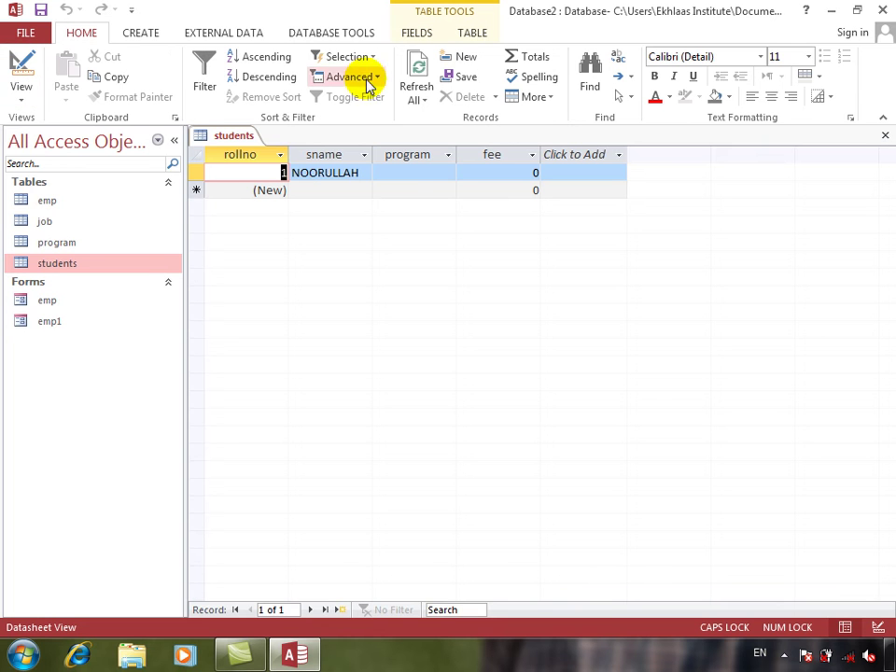
left_click(402, 176)
left_click(448, 174)
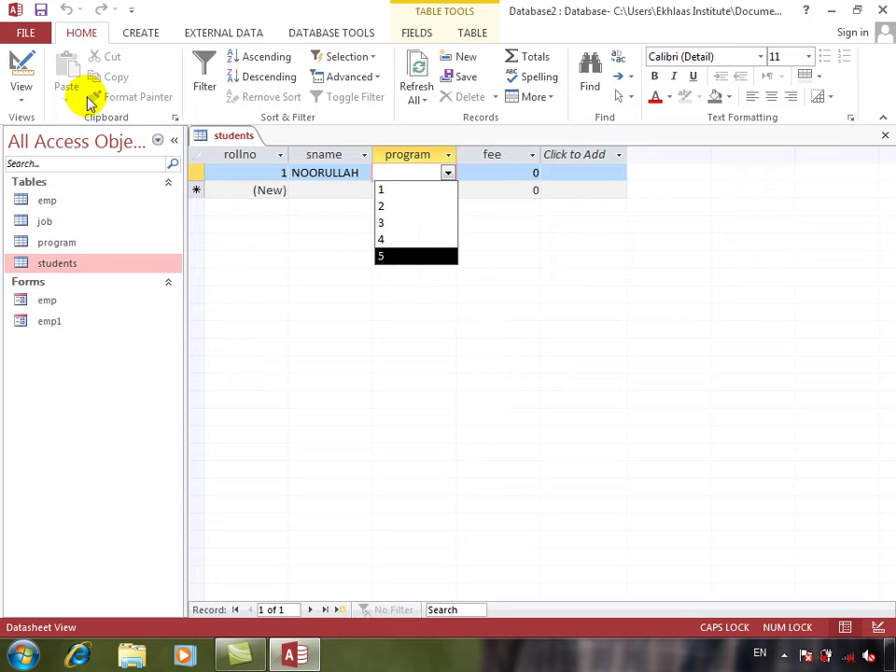
left_click(19, 71)
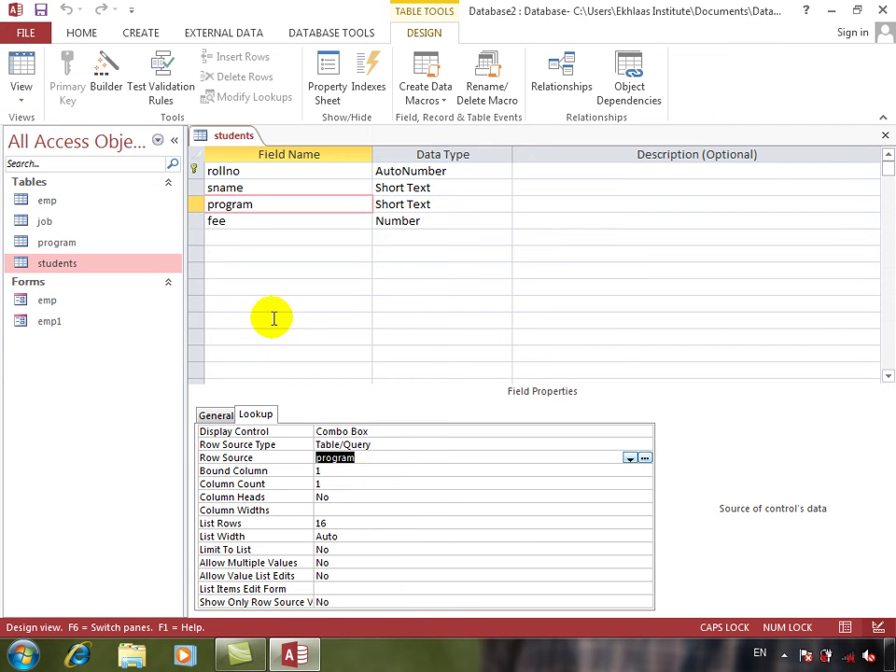
Set the Row Source Zoom box font to bold, size 16, keeping the row source
left_click(375, 460)
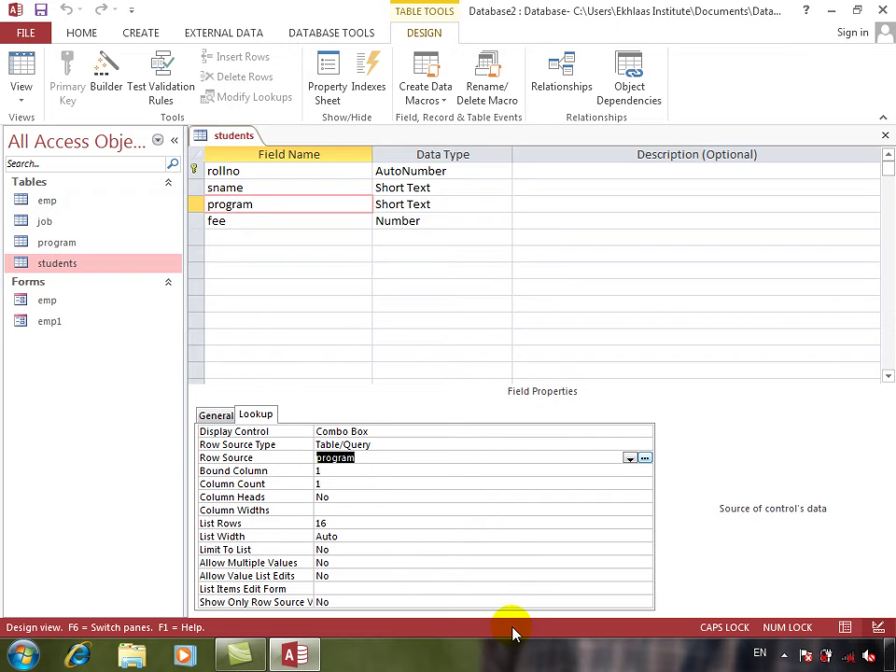
right_click(403, 458)
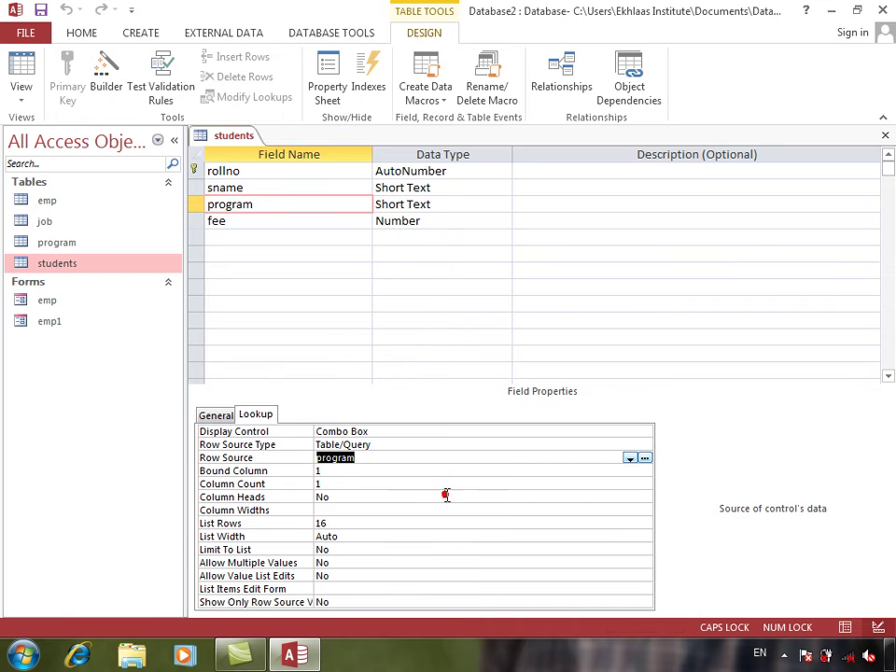
left_click(438, 491)
left_click_drag(588, 342, 364, 299)
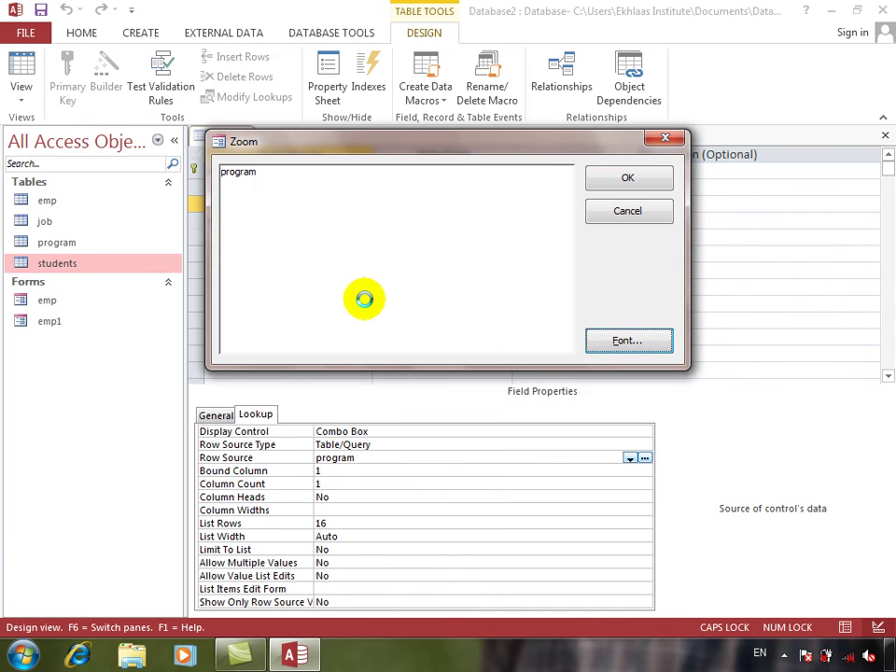
left_click(439, 316)
left_click(549, 374)
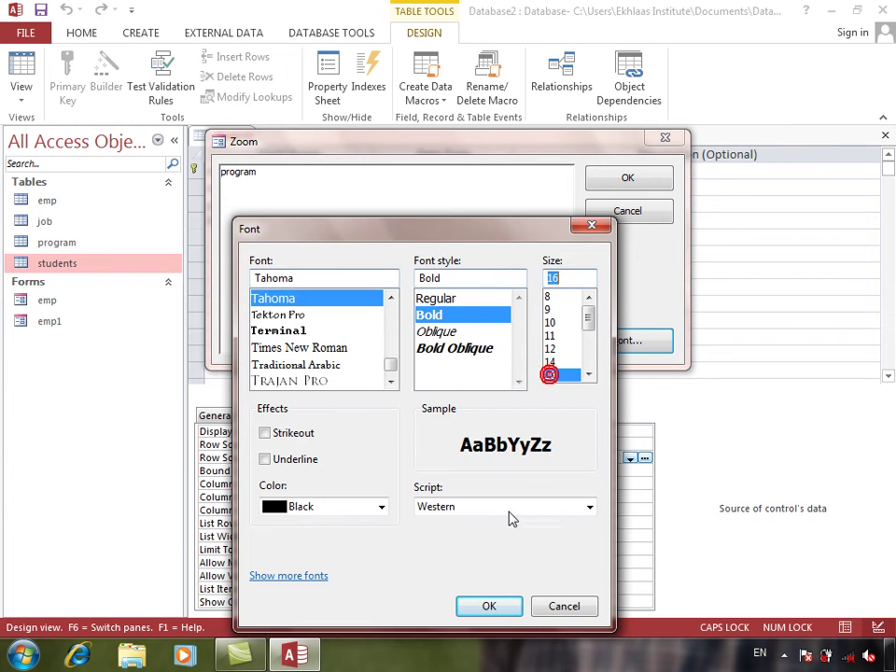
left_click(490, 605)
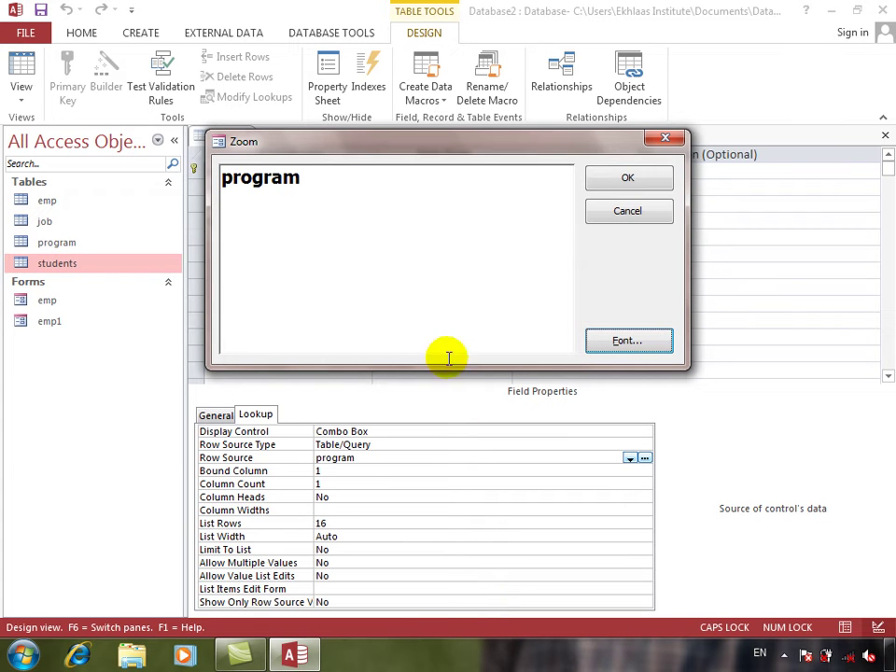
left_click_drag(315, 176, 156, 174)
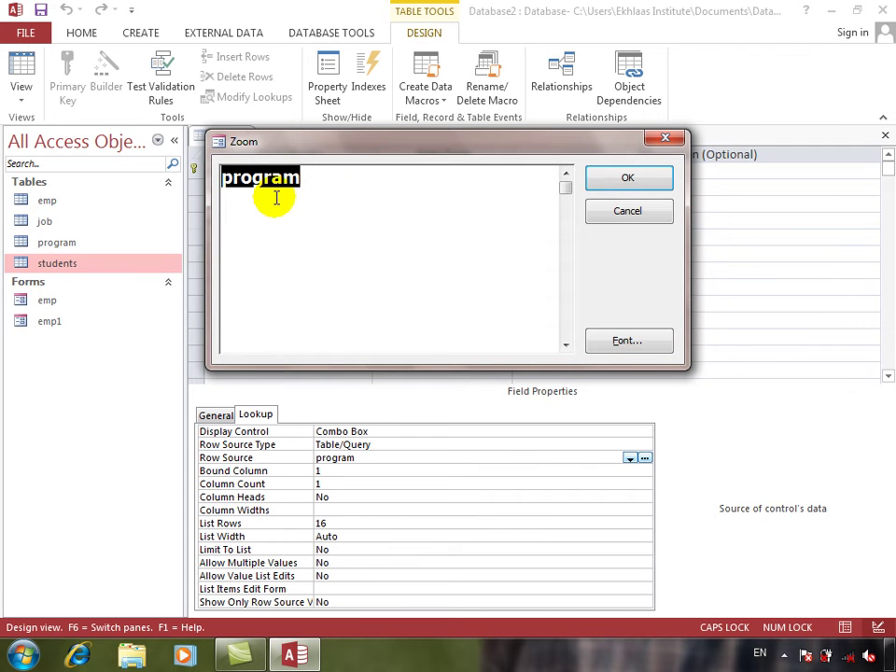
left_click(626, 182)
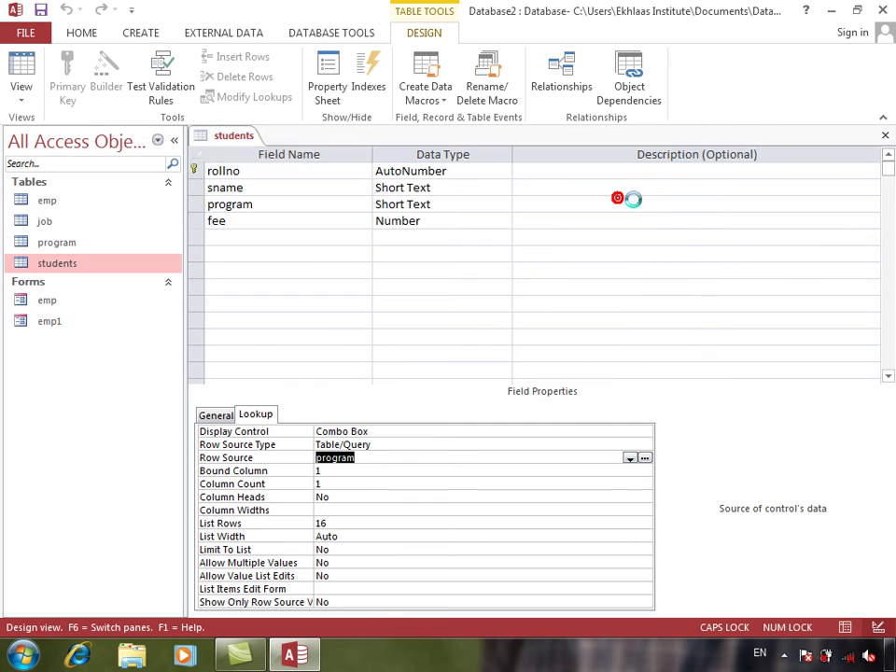
Autofit the program table's programname column to its header and save the layout
double_click(54, 242)
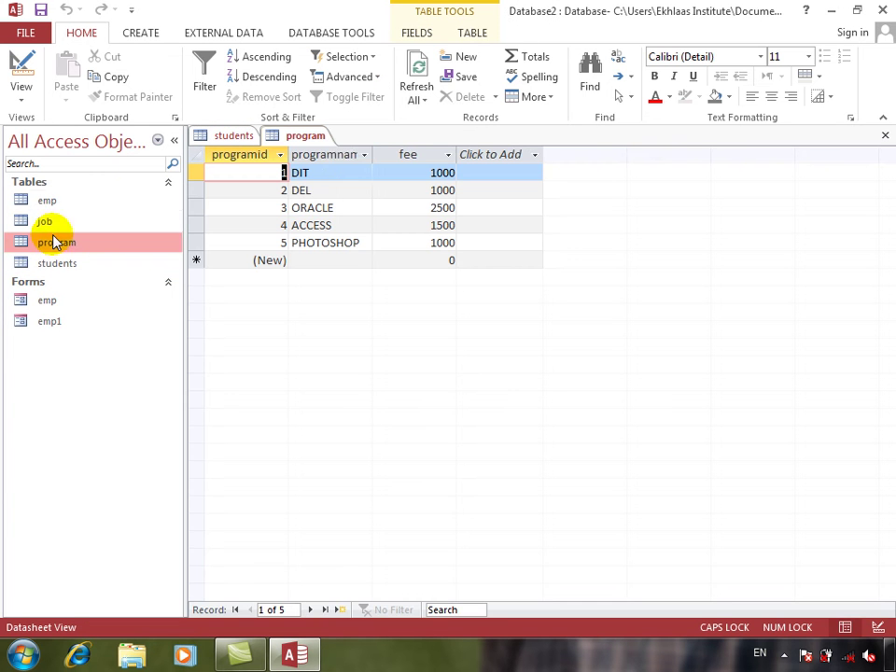
double_click(374, 154)
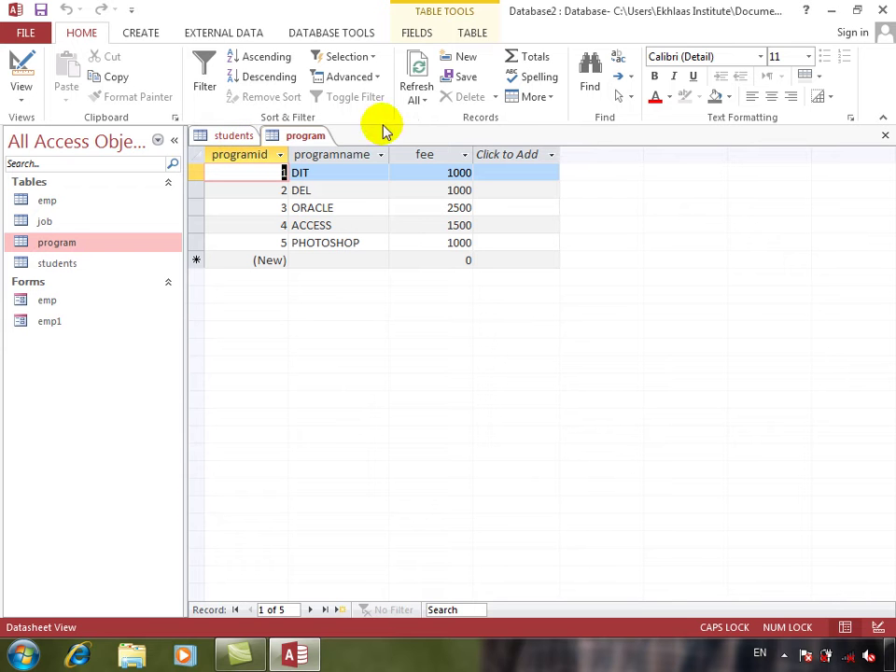
left_click(887, 135)
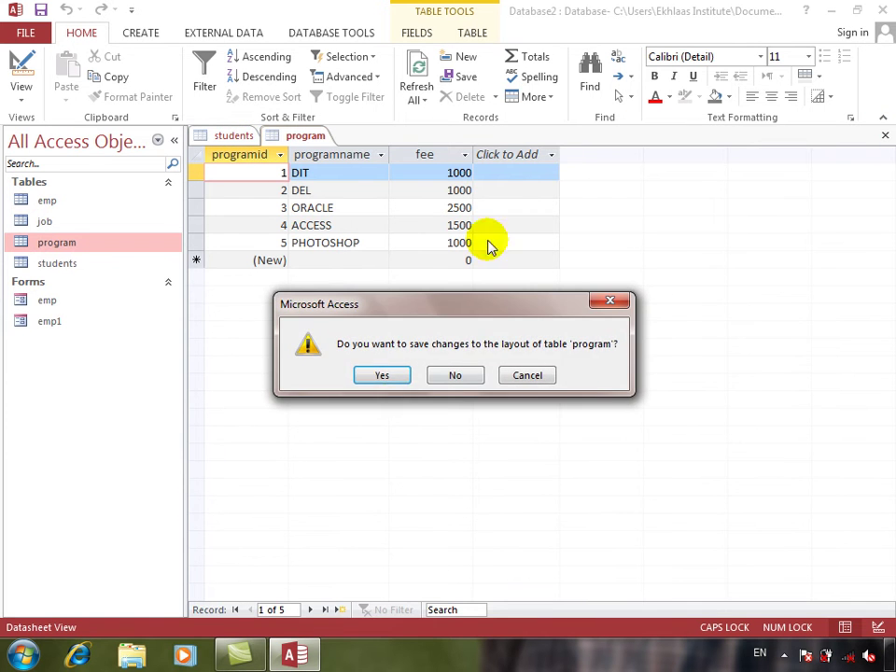
left_click(378, 373)
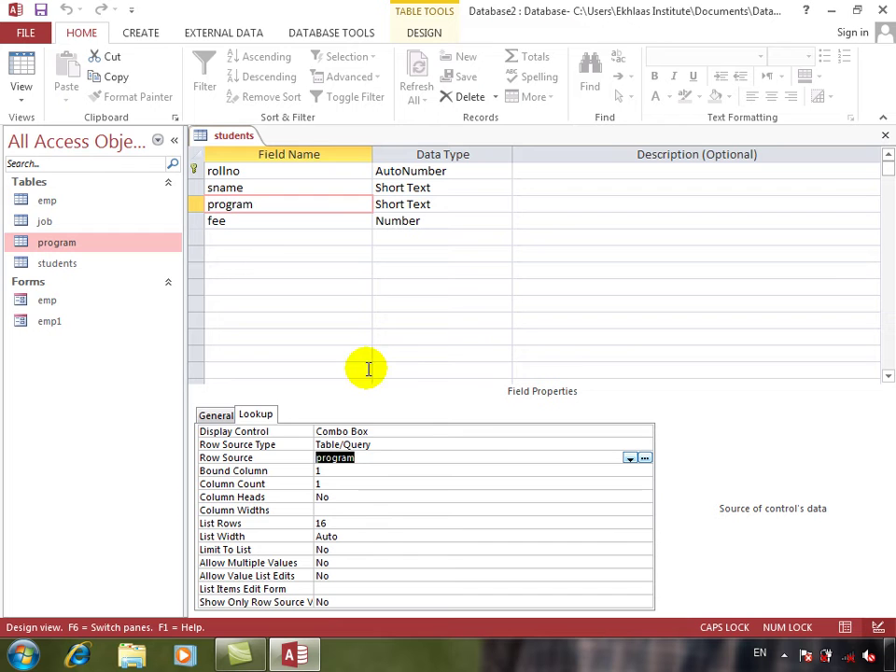
Replace the program field's row source with SELECT PROGRAMNAME FROM PROGRAM using Zoom
right_click(405, 456)
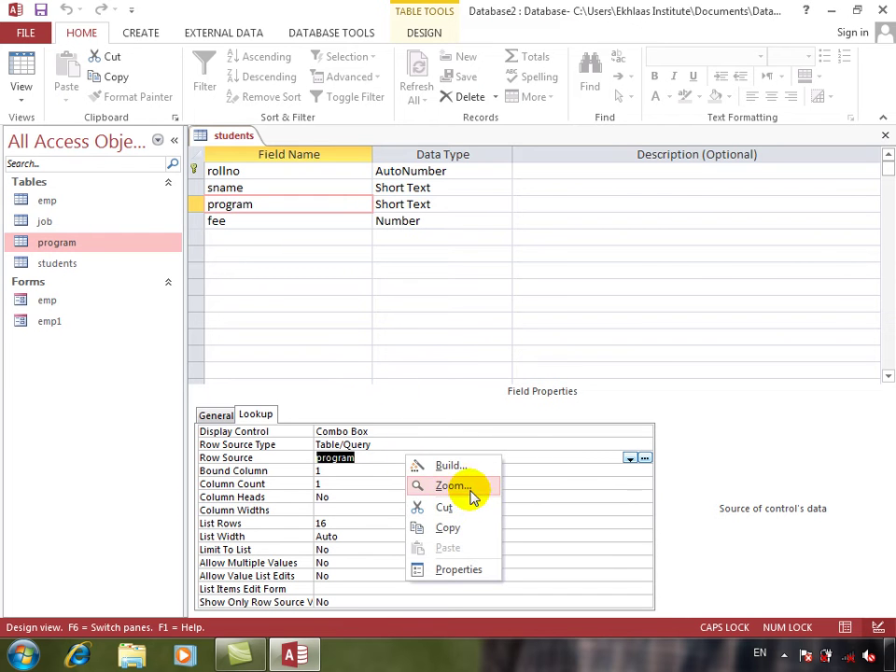
left_click(467, 487)
key("Delete")
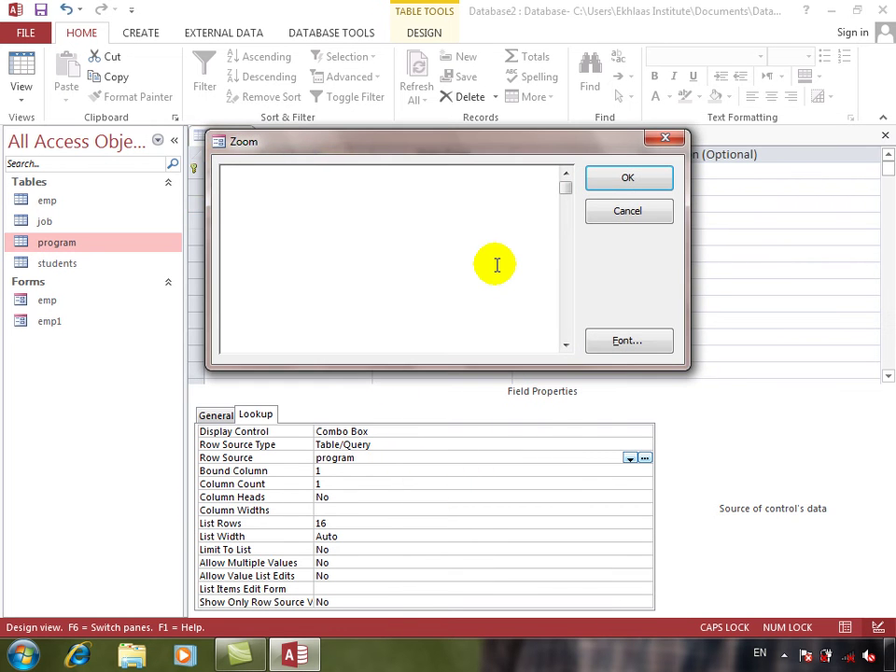
type("SELECT")
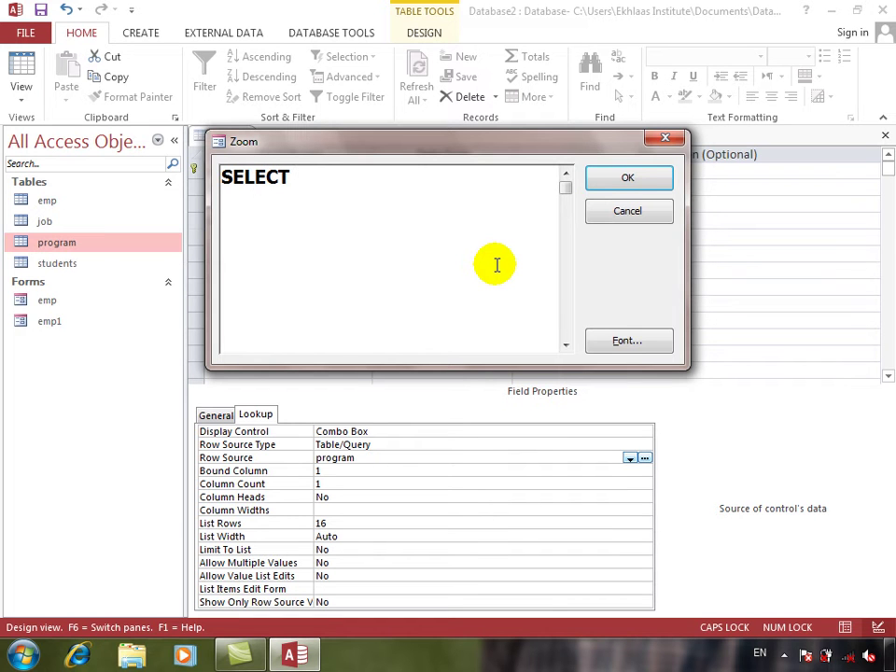
type("NAME FROM")
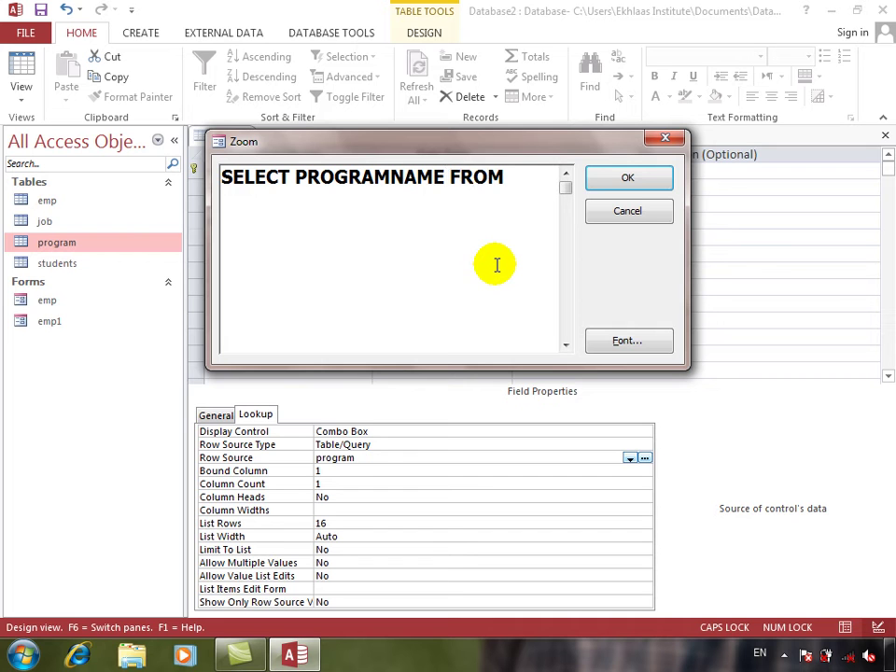
type(" PROGRAMN")
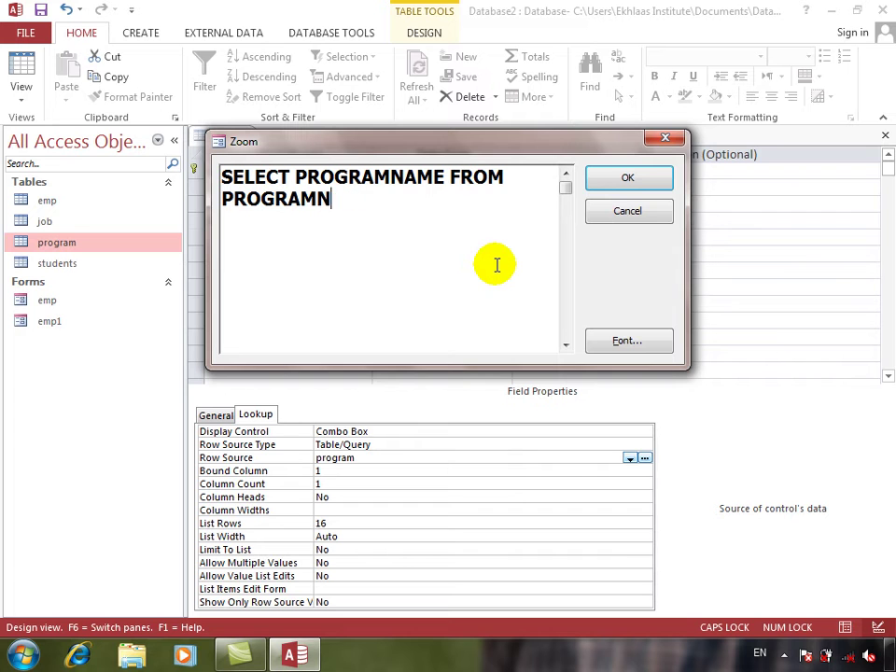
key("BackSpace")
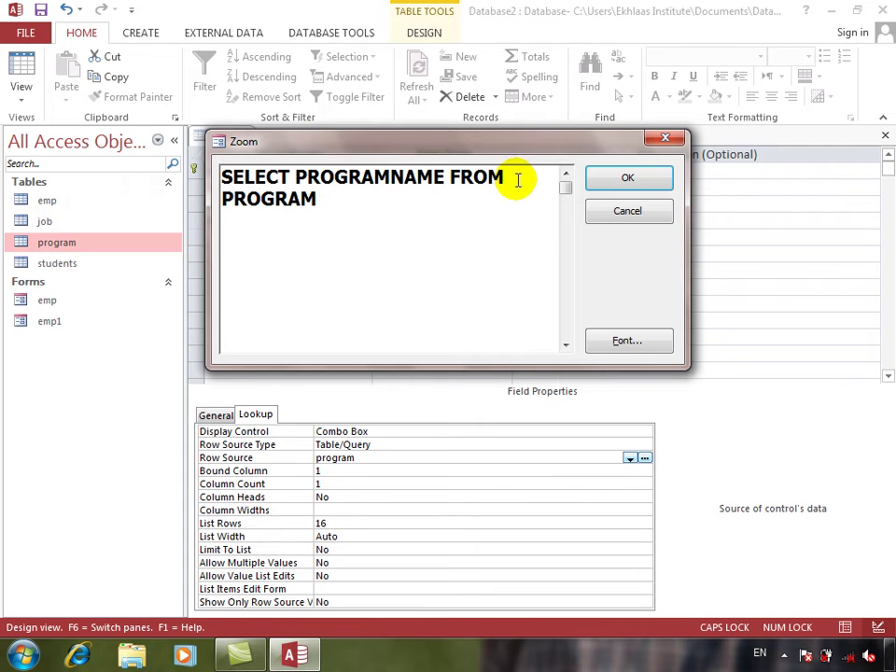
left_click_drag(321, 205, 226, 210)
key("Right")
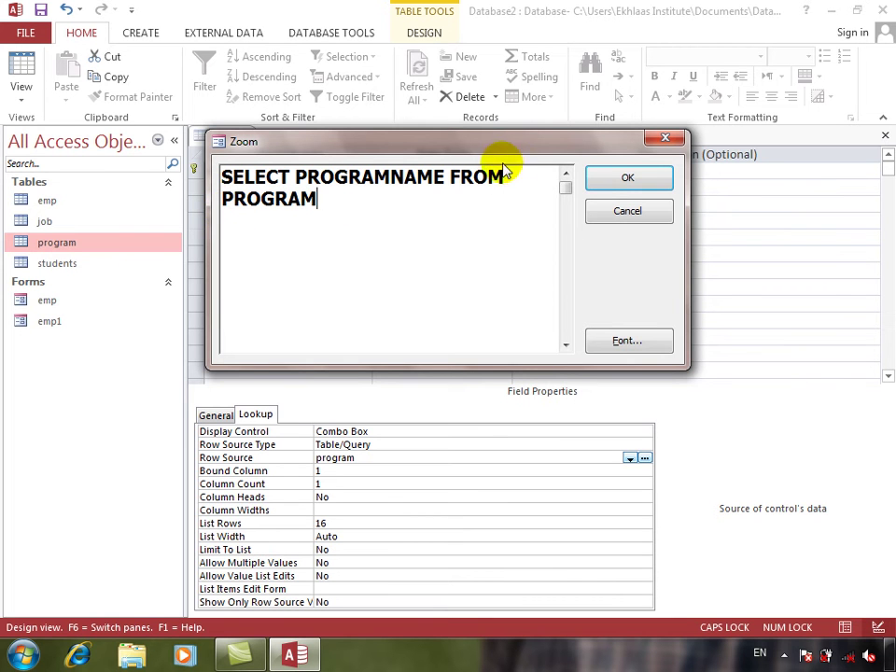
left_click(624, 180)
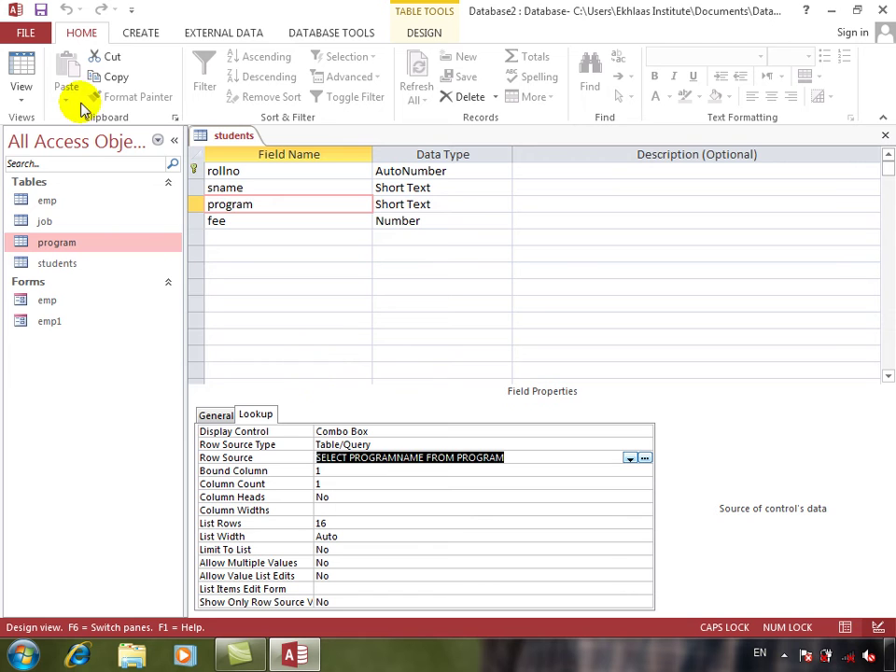
Save and check the program dropdown lists DIT, ORACLE, PHOTOSHOP, then return to Design view
left_click(21, 67)
key("Return")
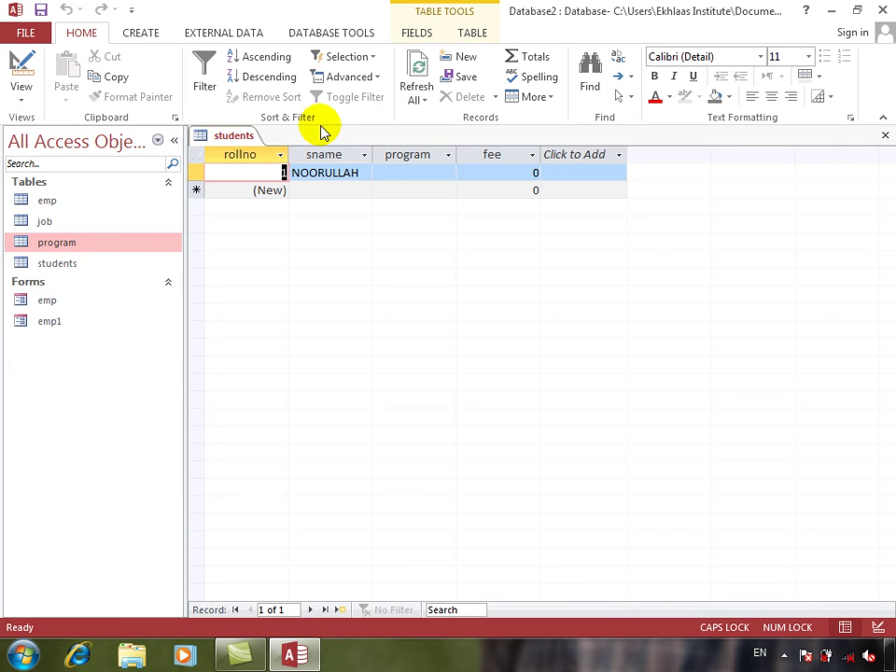
left_click(420, 173)
left_click(444, 174)
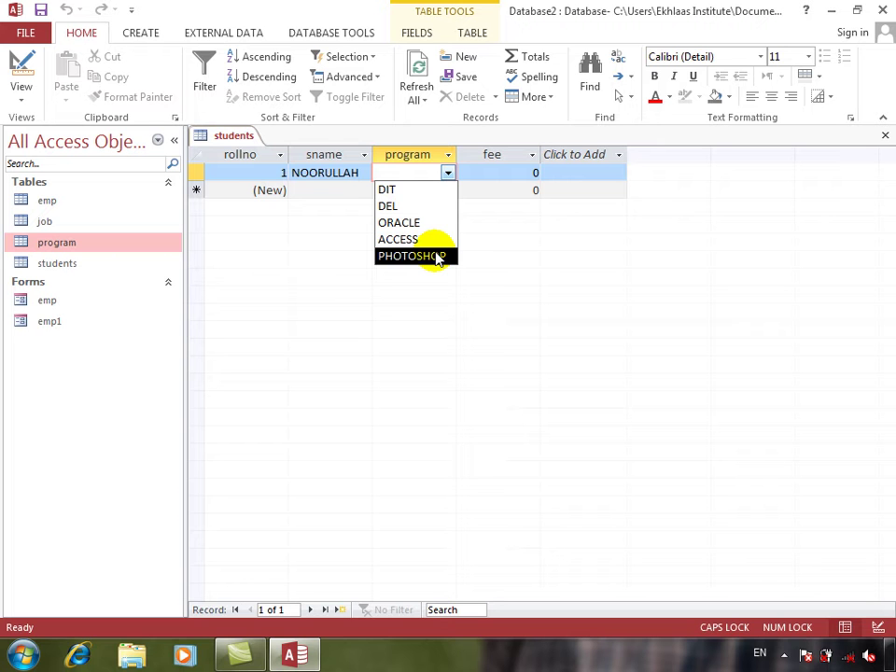
left_click(506, 172)
left_click(506, 172)
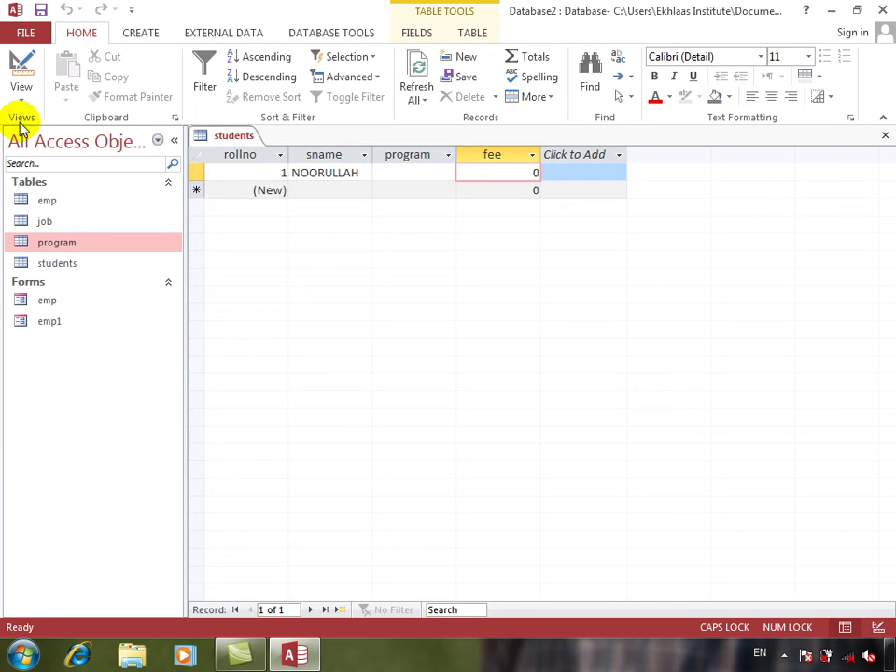
left_click(19, 64)
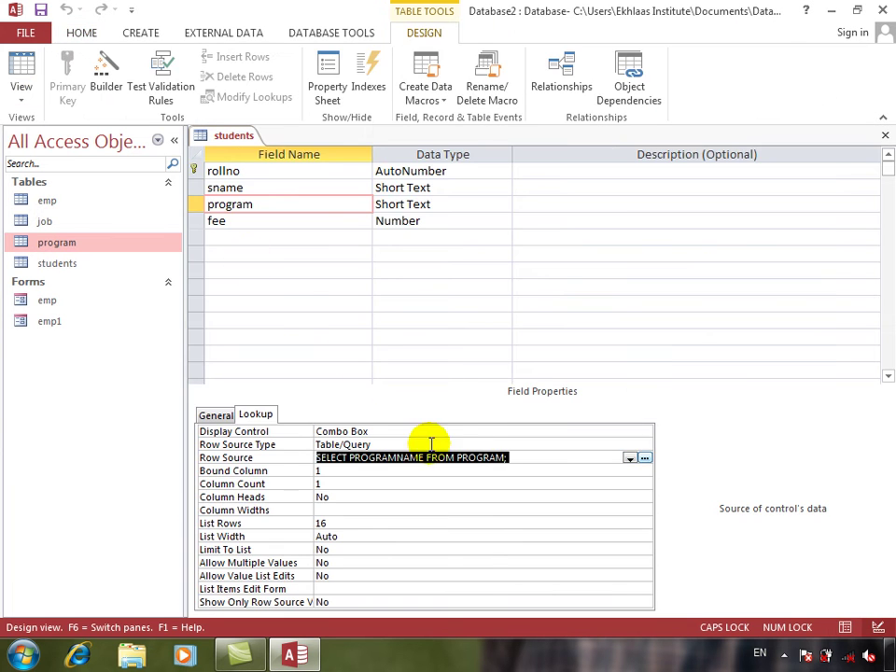
Make the fee field a combo box with the program table as its row source
left_click(256, 223)
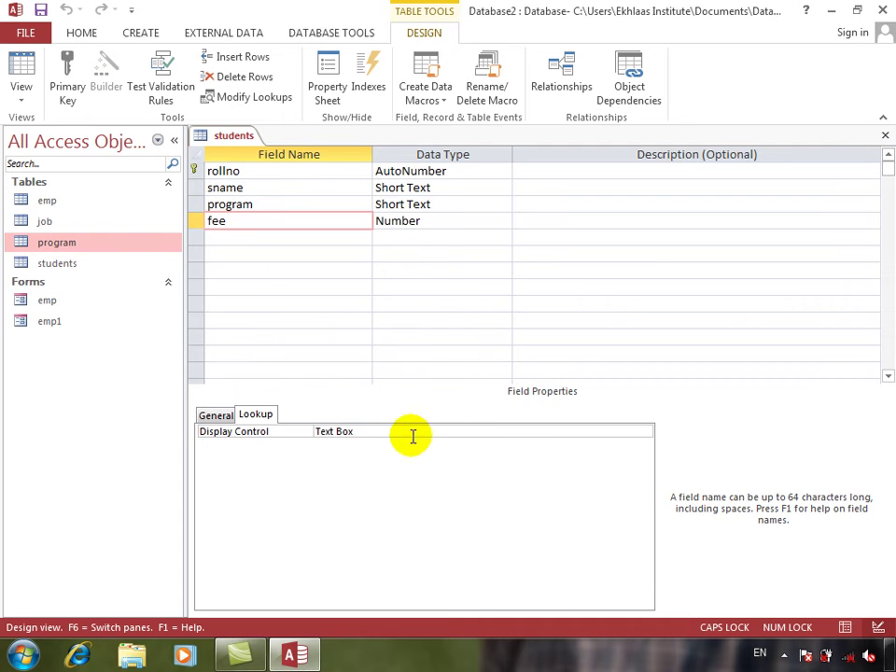
left_click(411, 433)
double_click(410, 432)
double_click(411, 432)
left_click(392, 446)
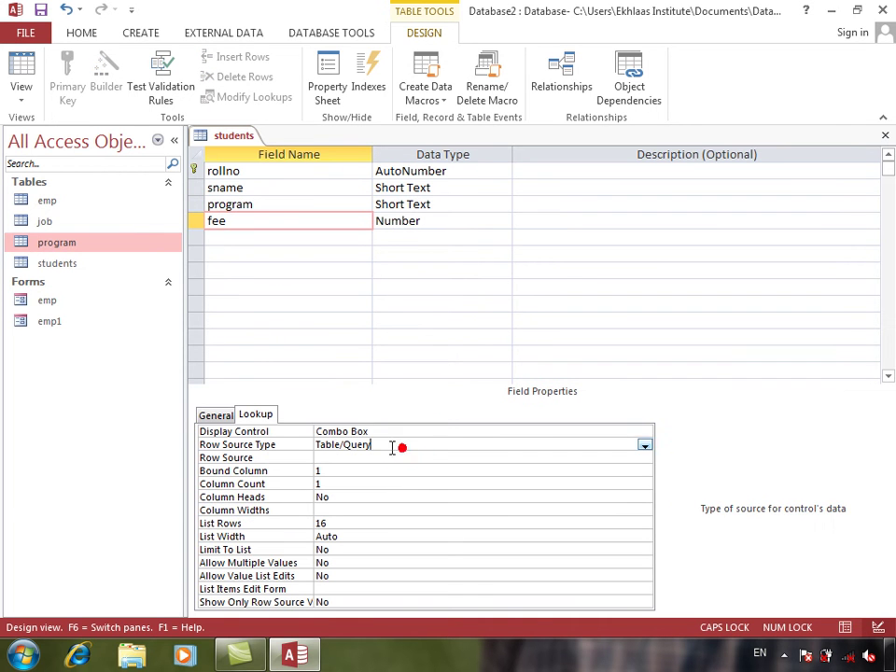
left_click(394, 458)
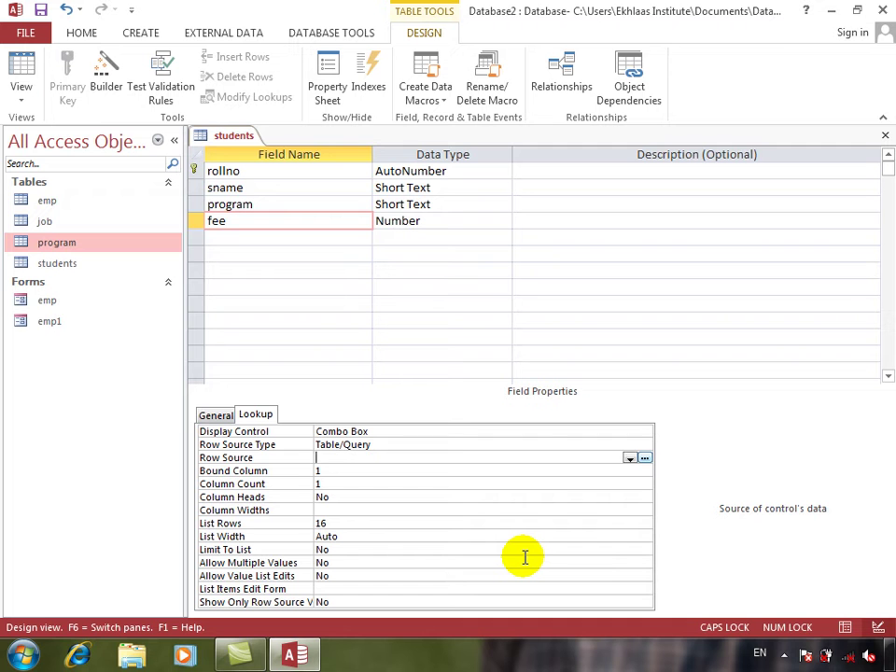
type("P")
key("Return")
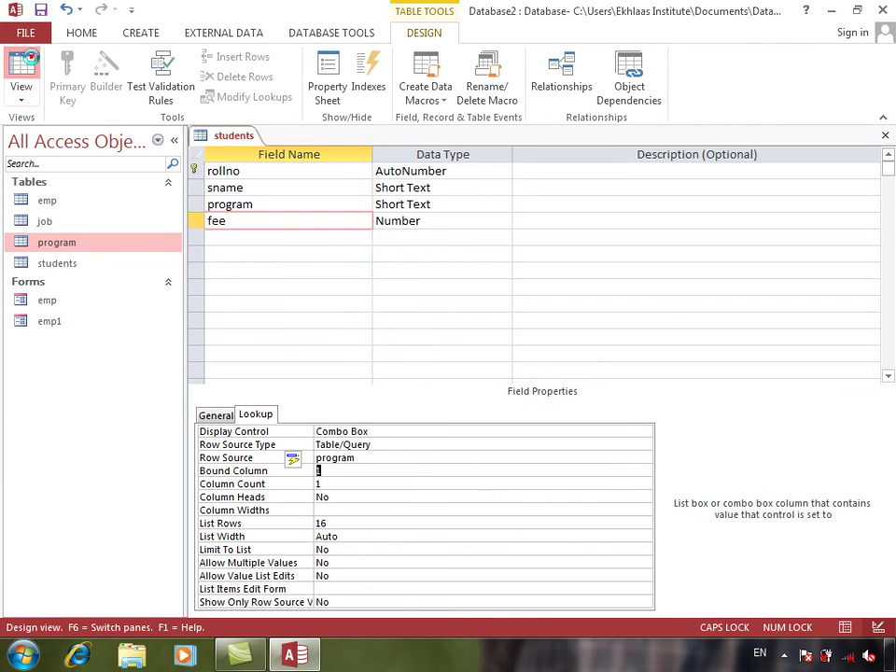
Save and test the fee dropdown in Datasheet view, then return to Design view
left_click(20, 75)
key("Return")
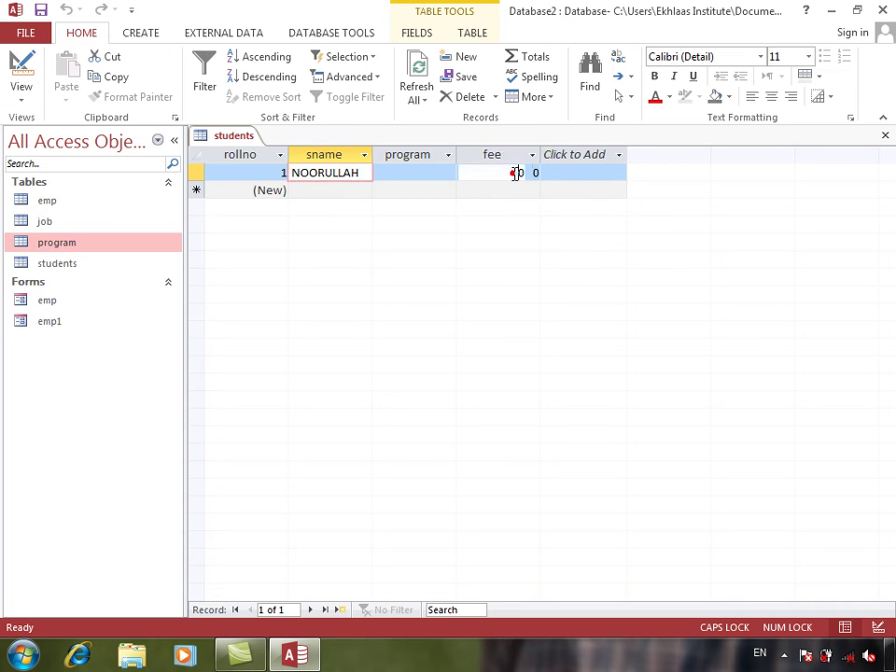
left_click(517, 174)
left_click(531, 172)
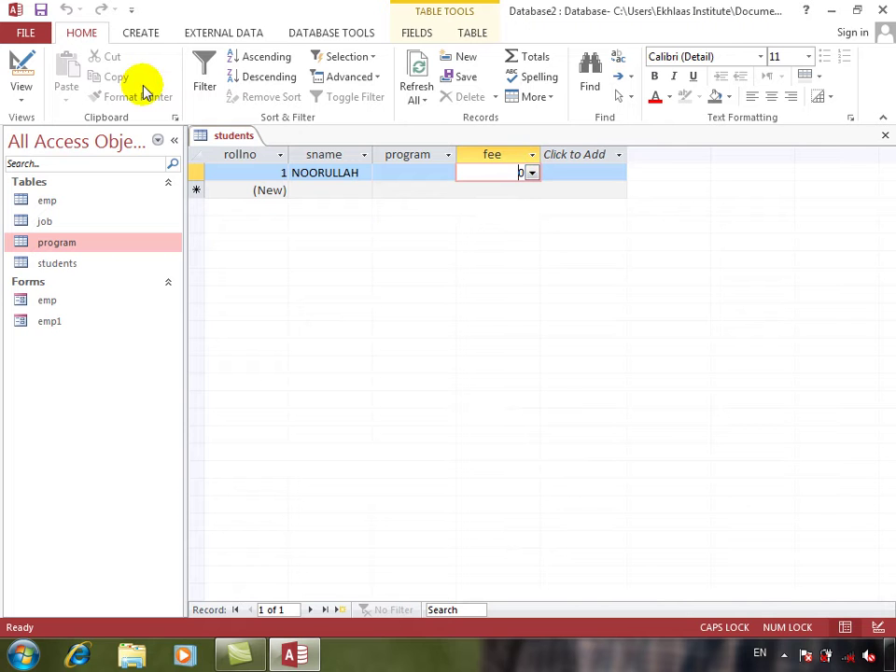
left_click(20, 70)
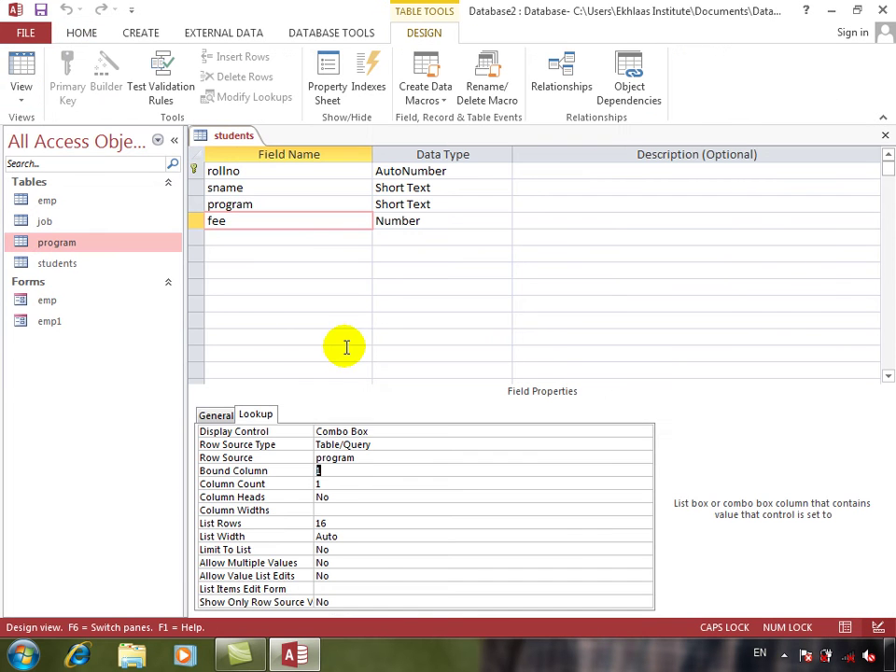
Replace fee's row source with SELECT FEE FROM PROGRAM via Zoom
right_click(372, 457)
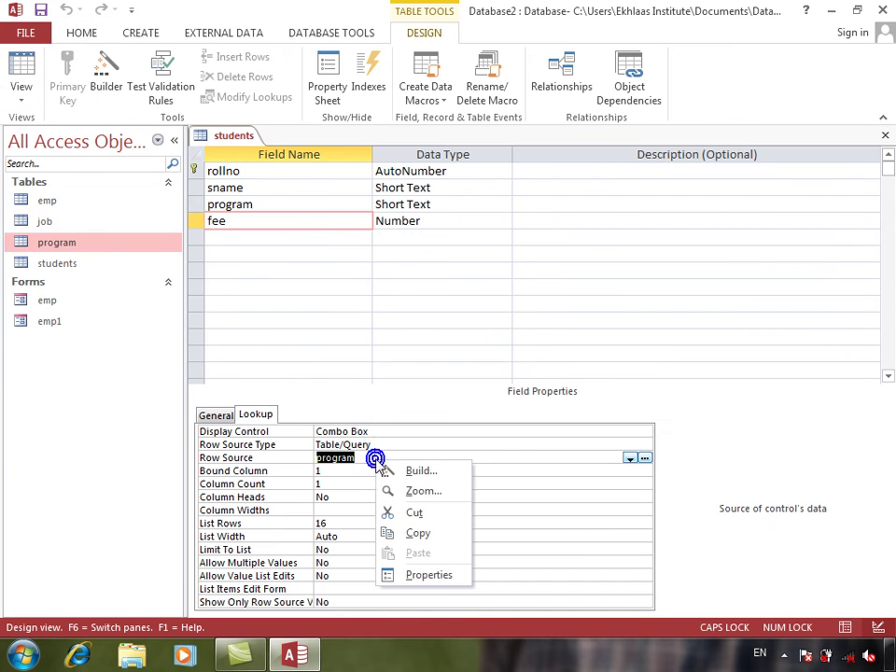
left_click(425, 492)
key("Delete")
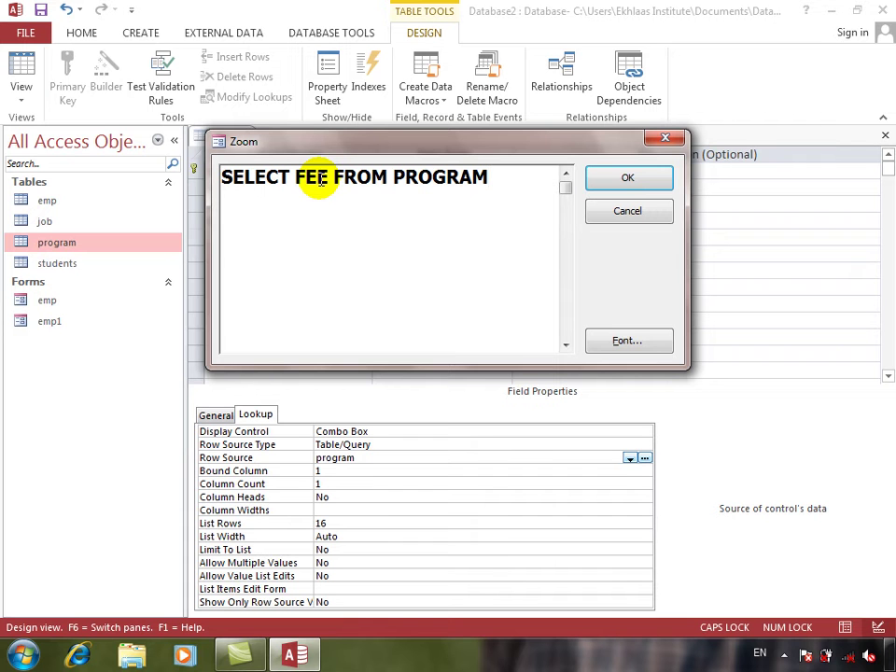
left_click(659, 174)
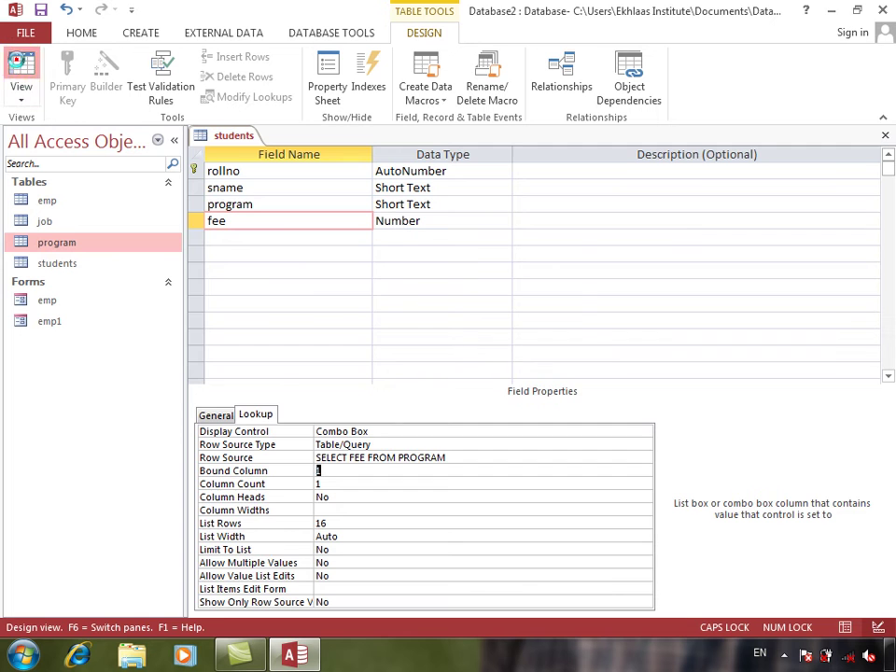
Save and confirm the fee list offers 1000, 2500 and 1500, then return to Design view
left_click(18, 63)
key("Return")
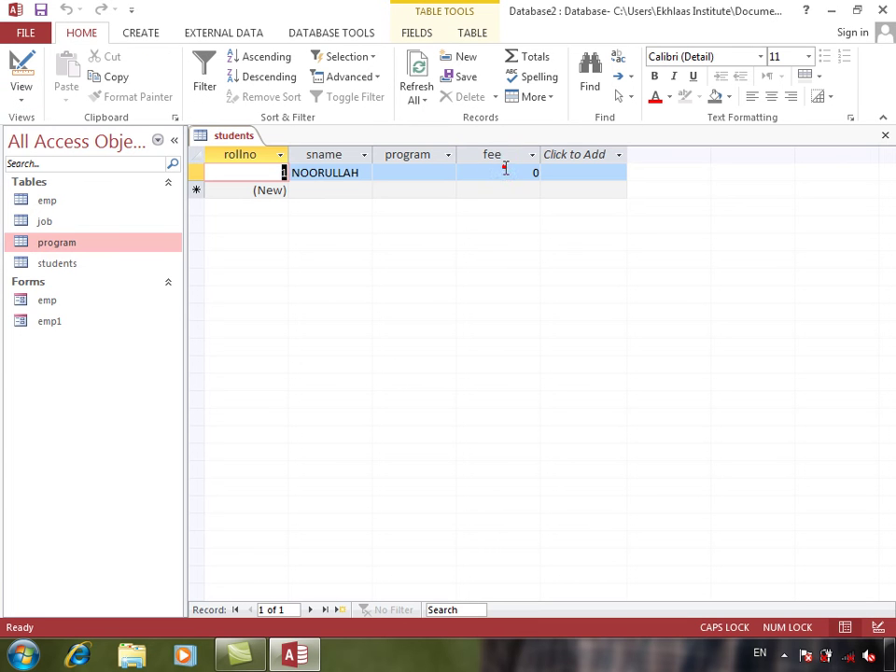
left_click(504, 169)
left_click(531, 173)
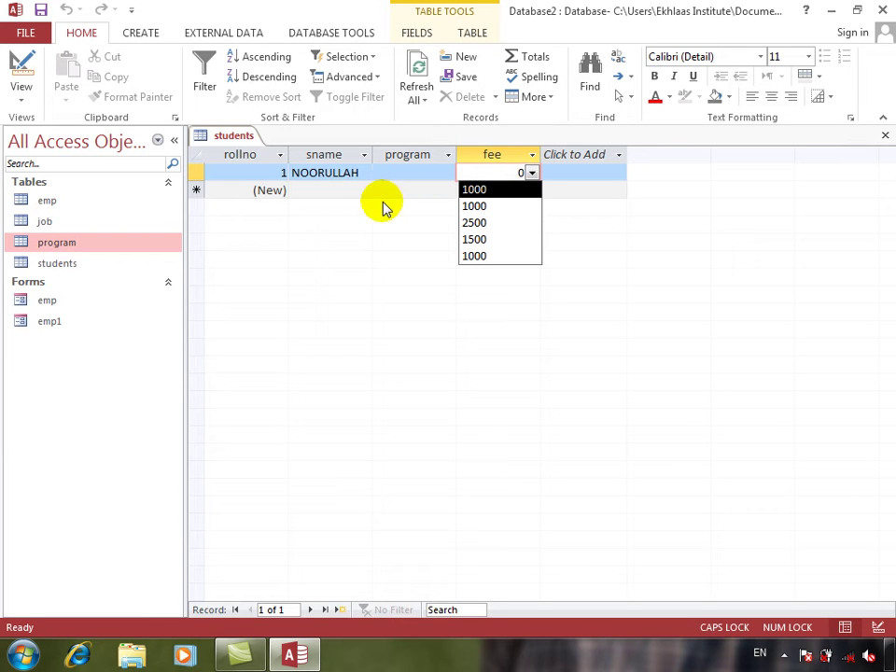
left_click(393, 175)
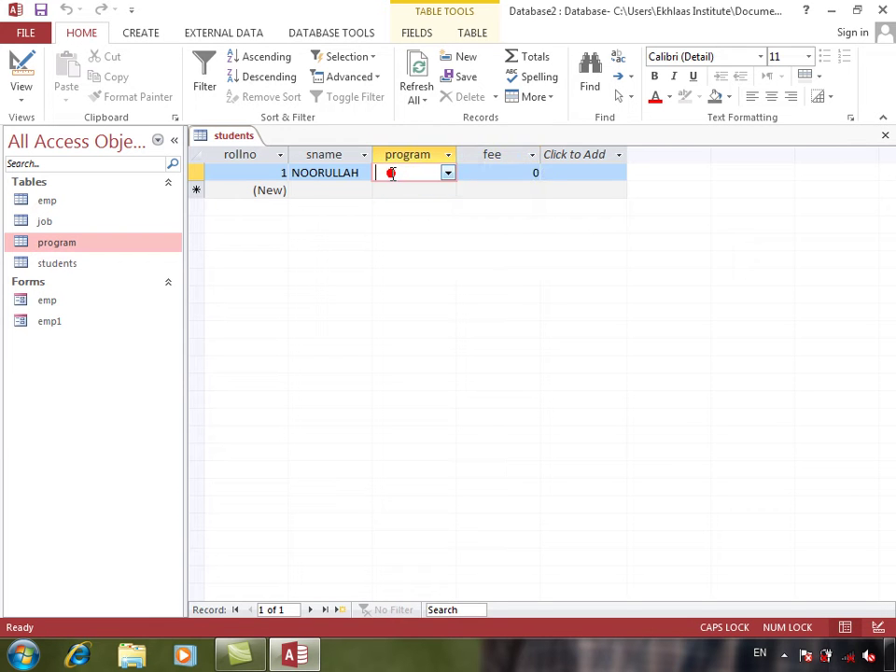
left_click(28, 67)
Set fee's Row Source Type to Field List with program as its Row Source
left_click(421, 443)
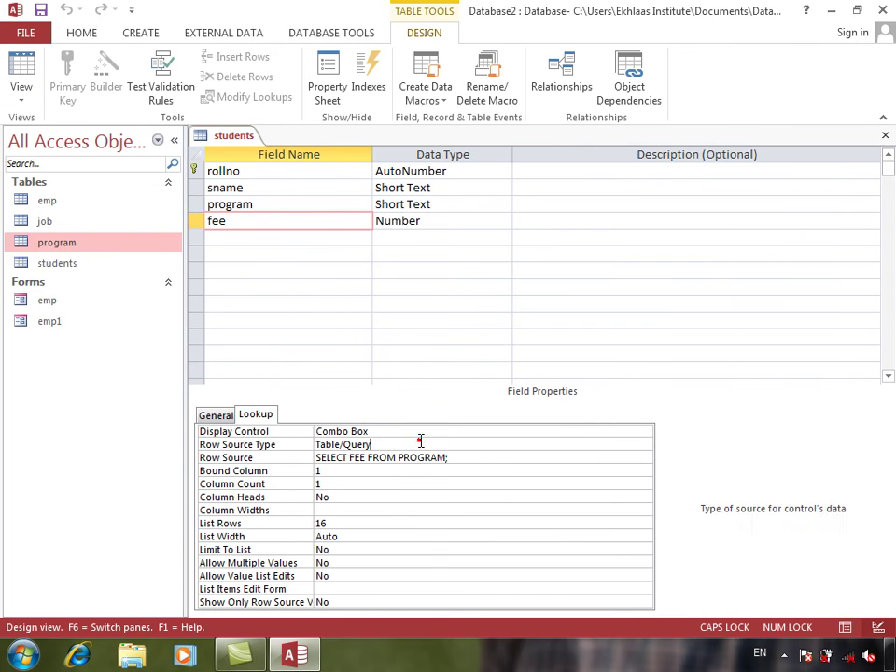
left_click(646, 447)
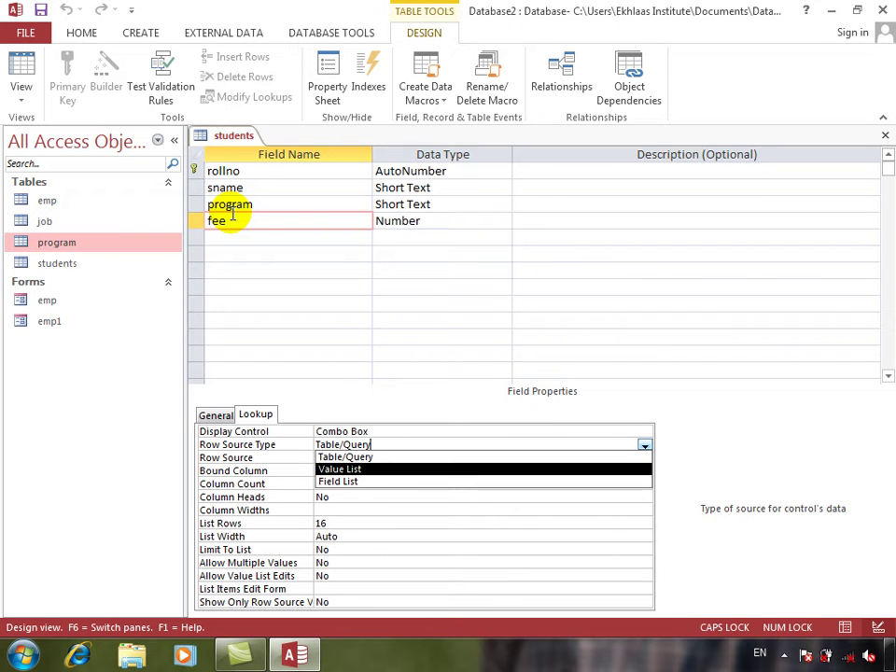
left_click(383, 481)
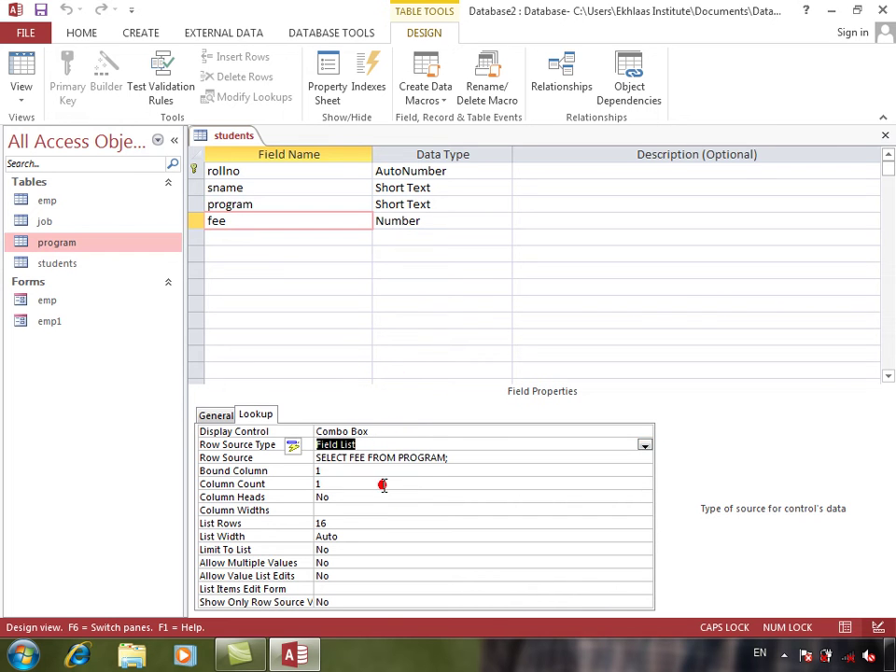
triple_click(459, 464)
type("program")
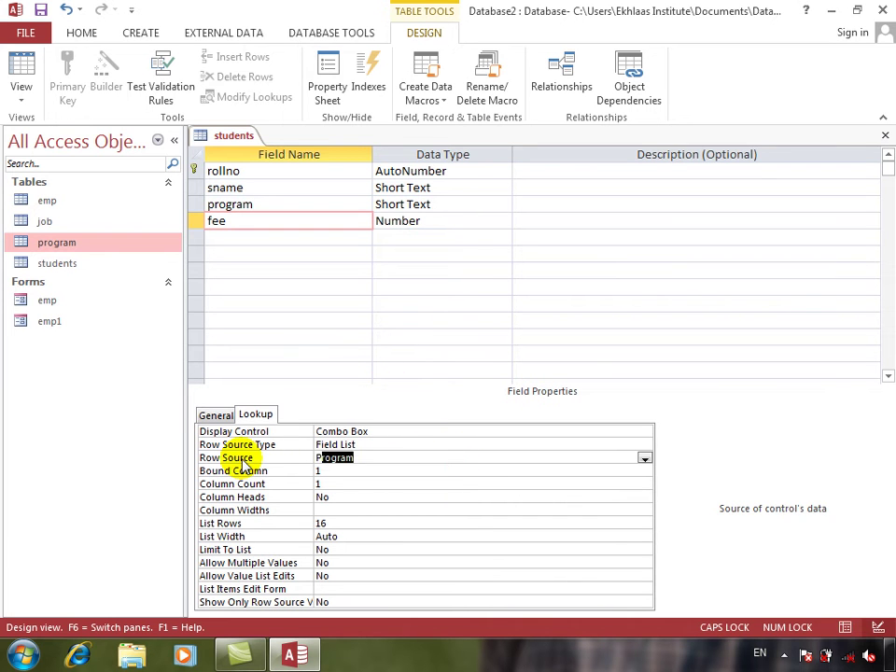
key("Return")
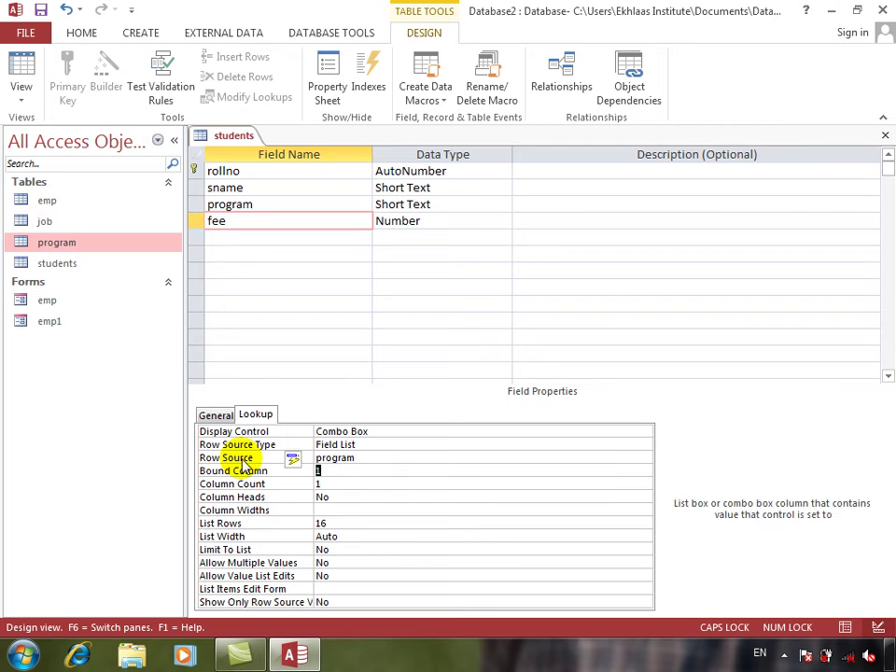
Save and check the fee dropdown lists programid, programname and fee, then return to Design view
left_click(20, 60)
key("Return")
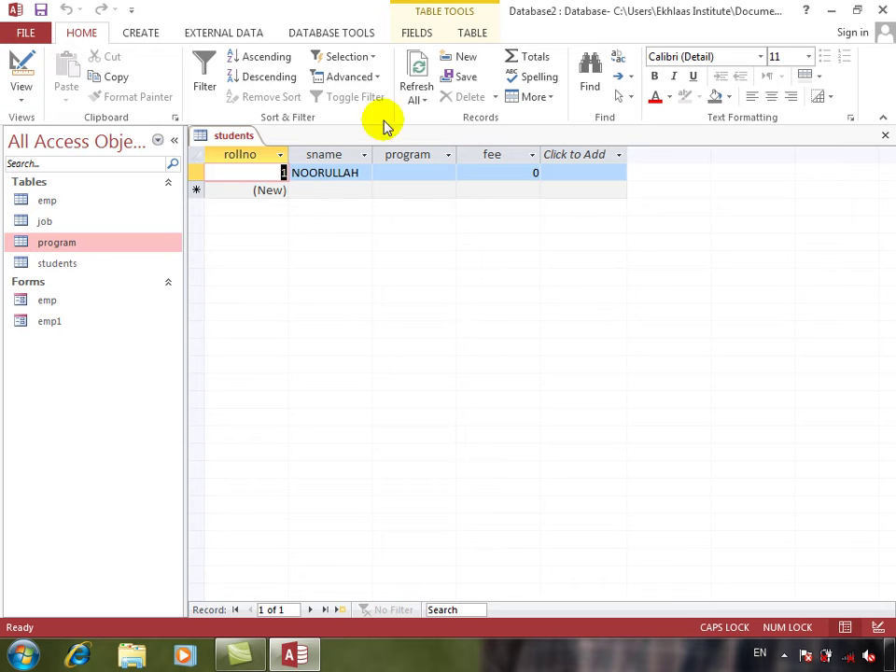
left_click(429, 183)
left_click(436, 173)
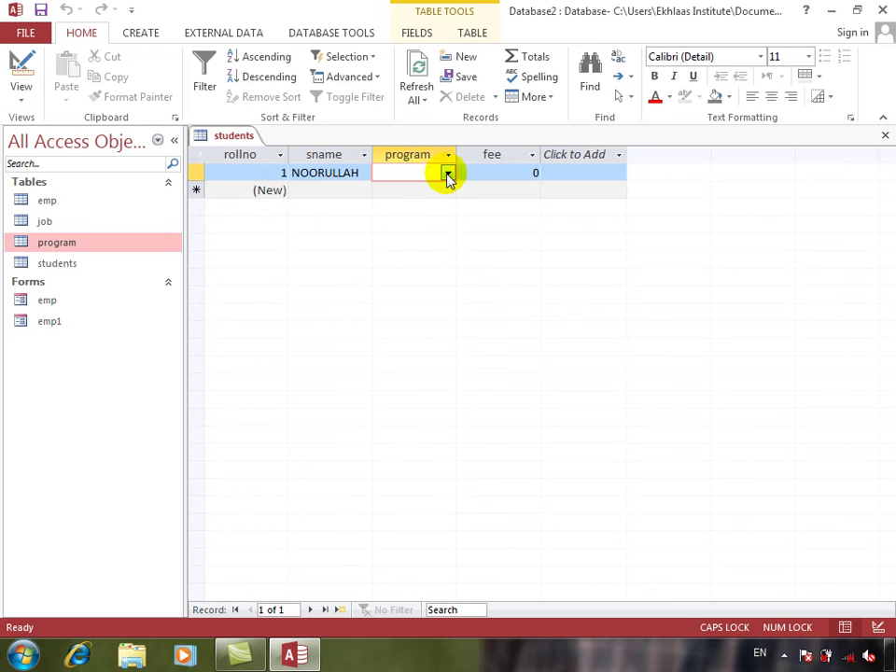
left_click(448, 174)
left_click(408, 166)
left_click(410, 168)
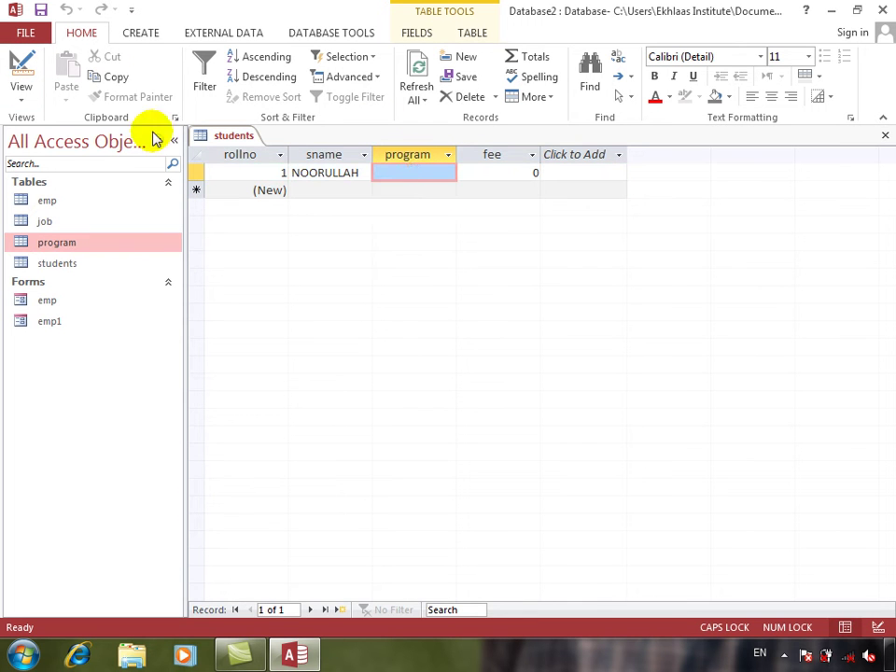
left_click(497, 173)
left_click(528, 175)
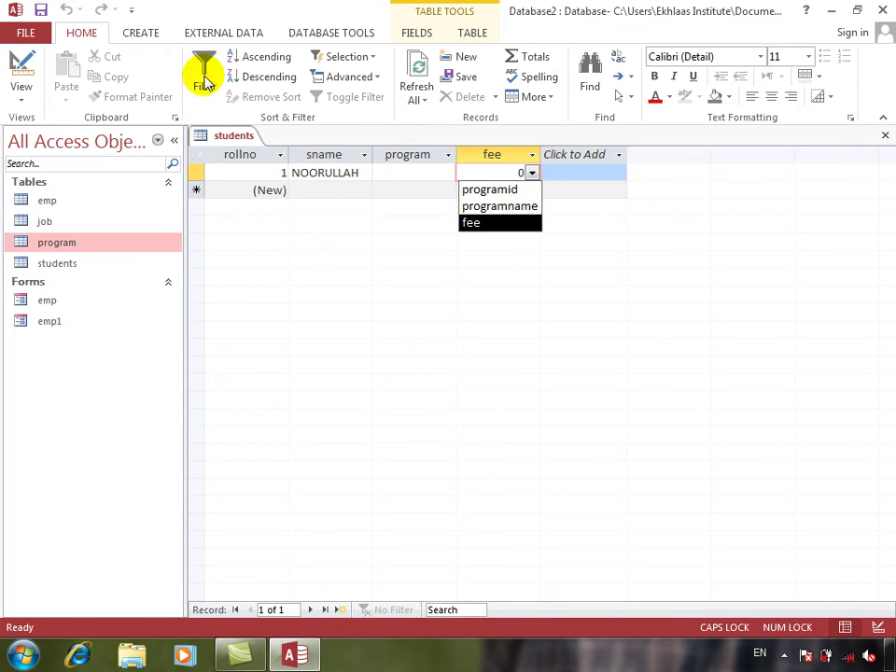
left_click(20, 71)
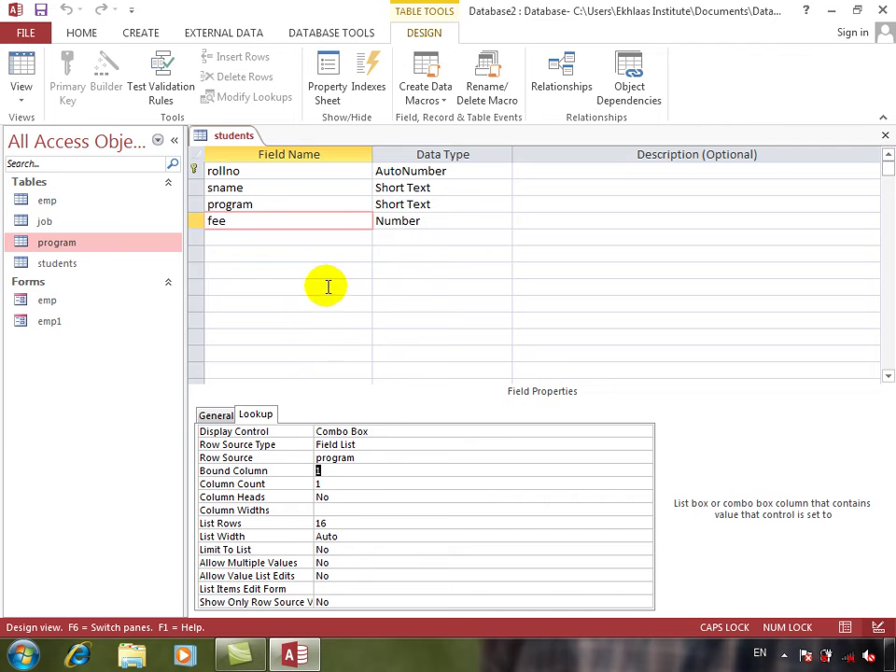
Revert fee to a text box and set program's row source back to the program table
double_click(373, 431)
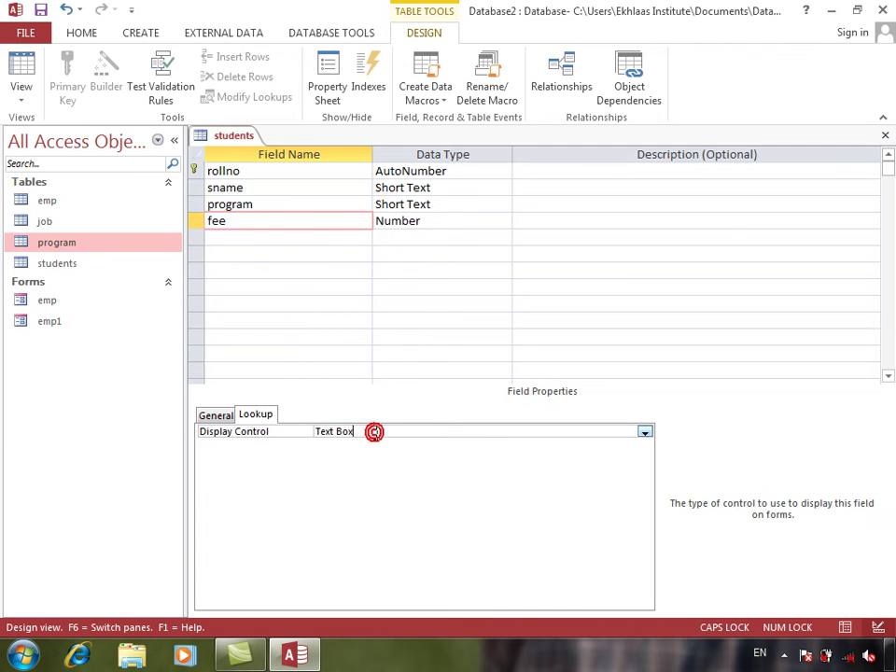
left_click(276, 204)
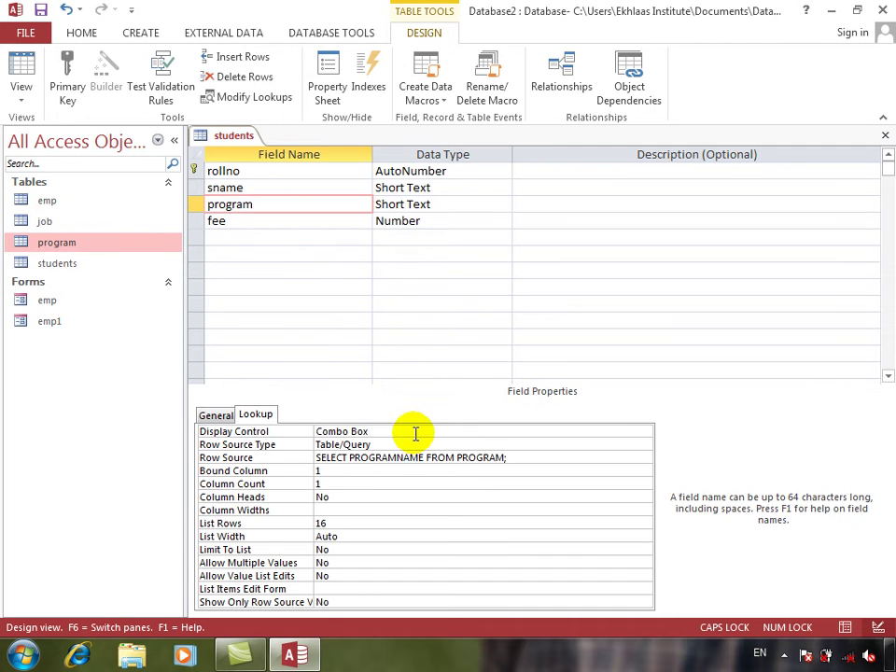
left_click(410, 432)
left_click(587, 448)
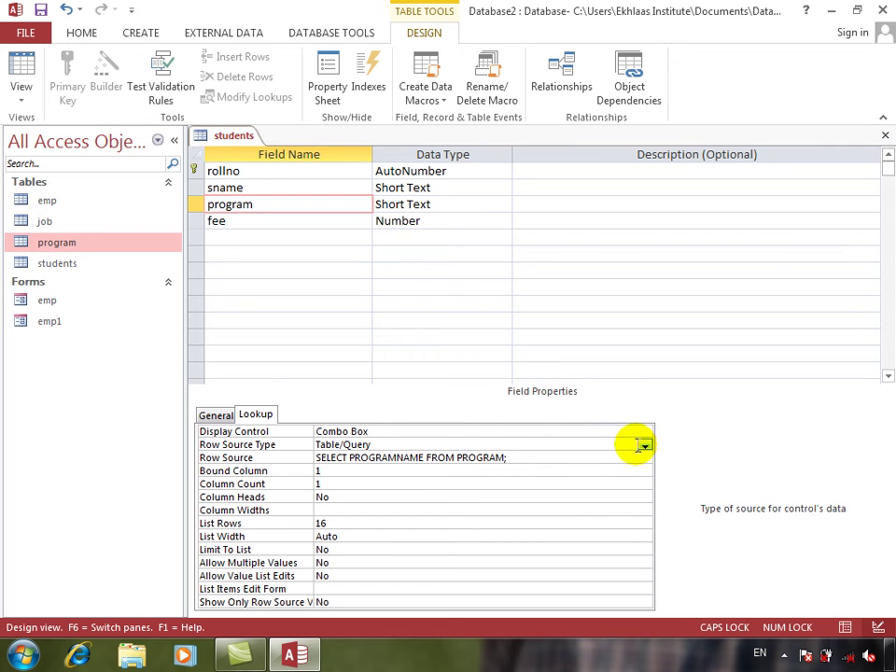
left_click_drag(545, 458, 296, 433)
type("Program")
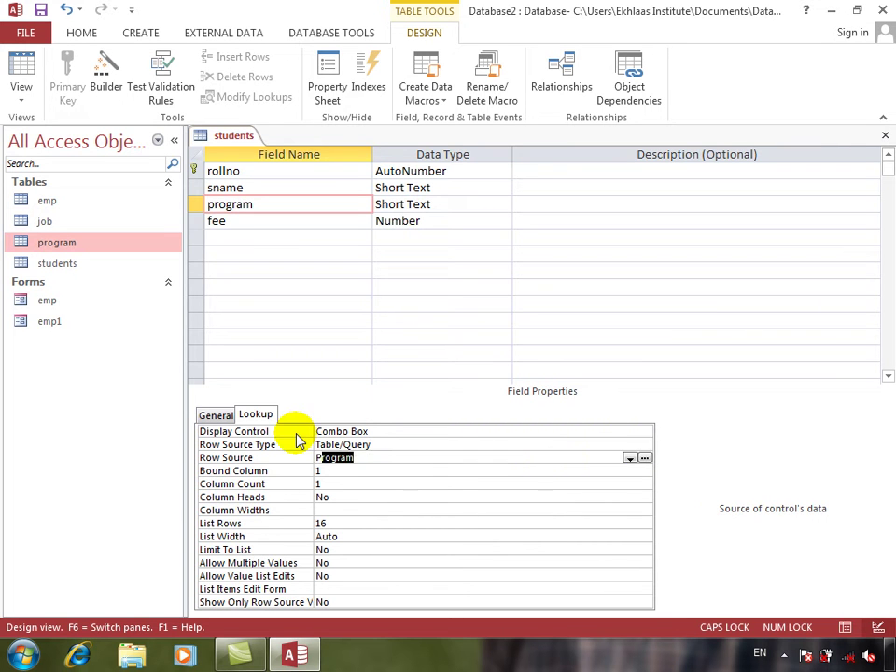
key("Return")
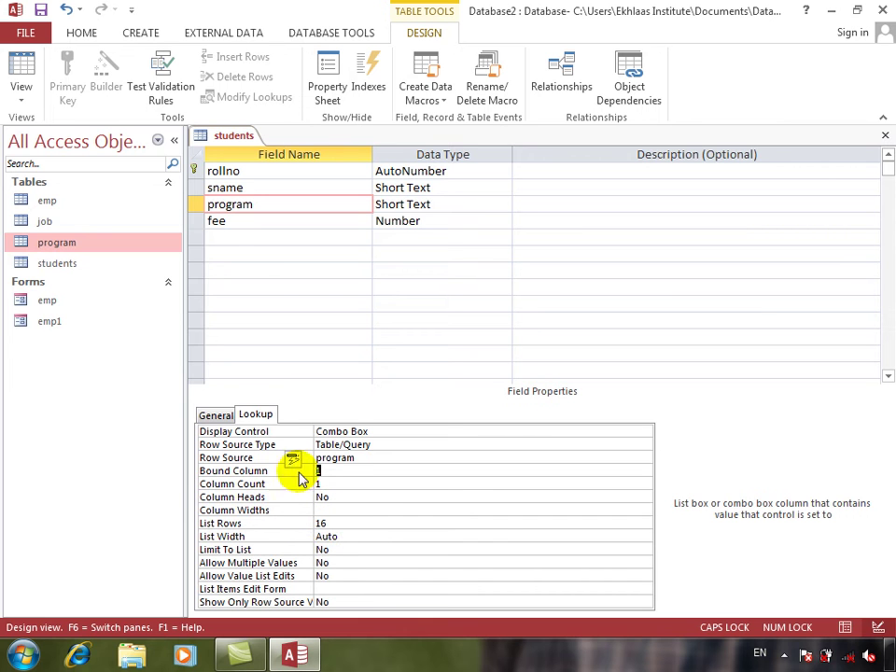
Save and check the program dropdown offers IDs 1–5, then return to Design view
left_click(20, 64)
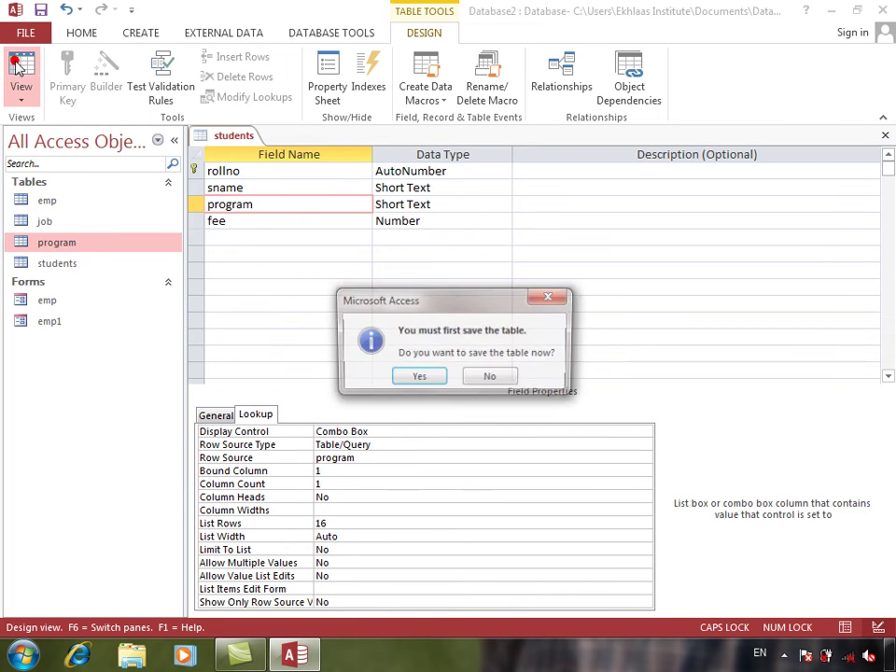
key("Return")
left_click(430, 176)
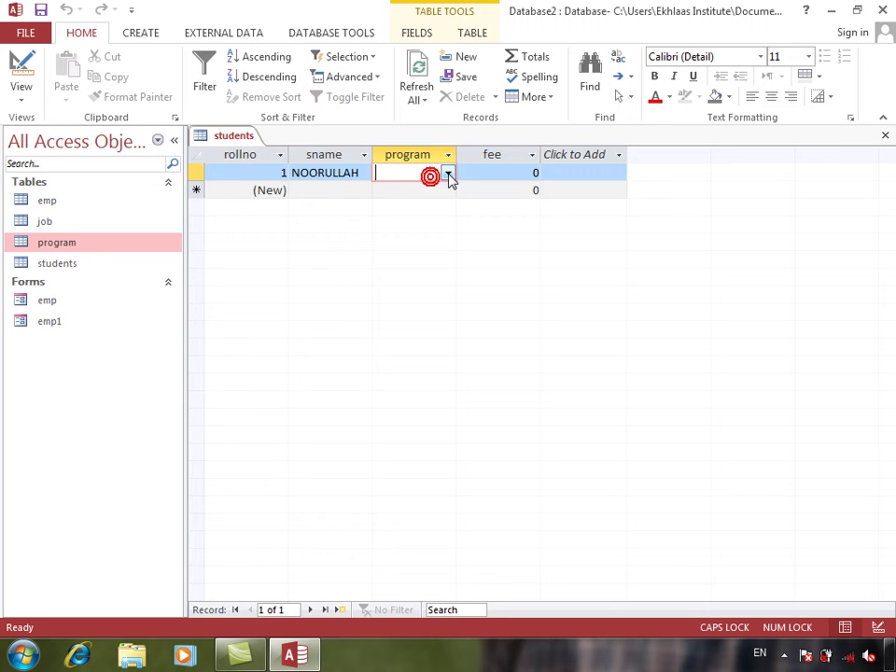
left_click(448, 174)
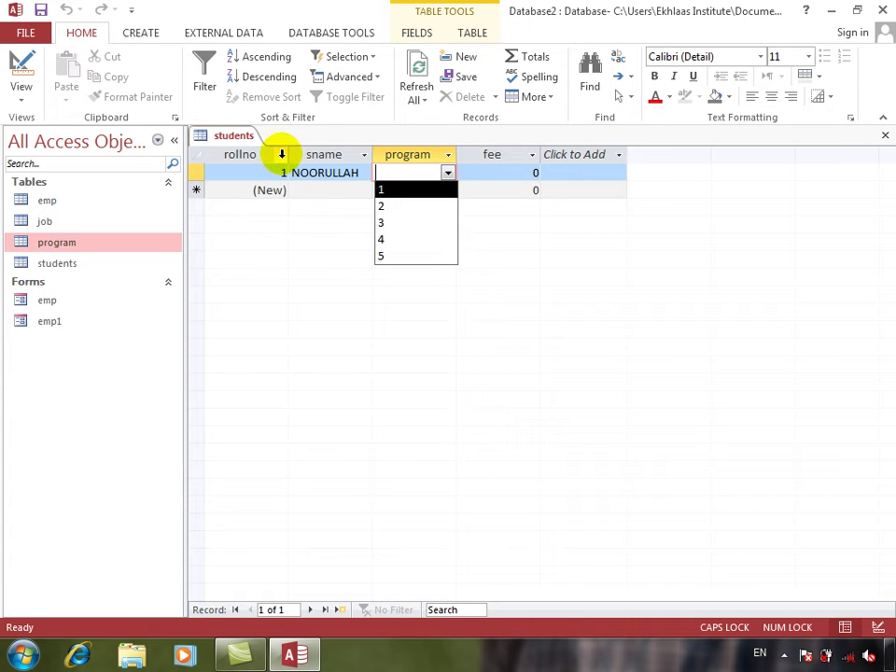
left_click(13, 58)
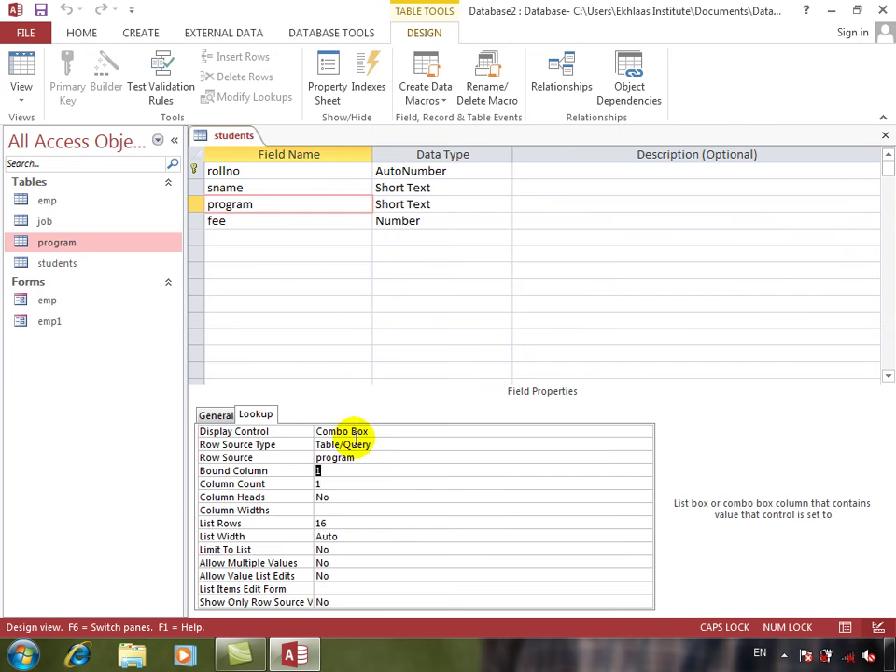
Change the program lookup's column count and test its dropdown in Datasheet view
left_click(354, 483)
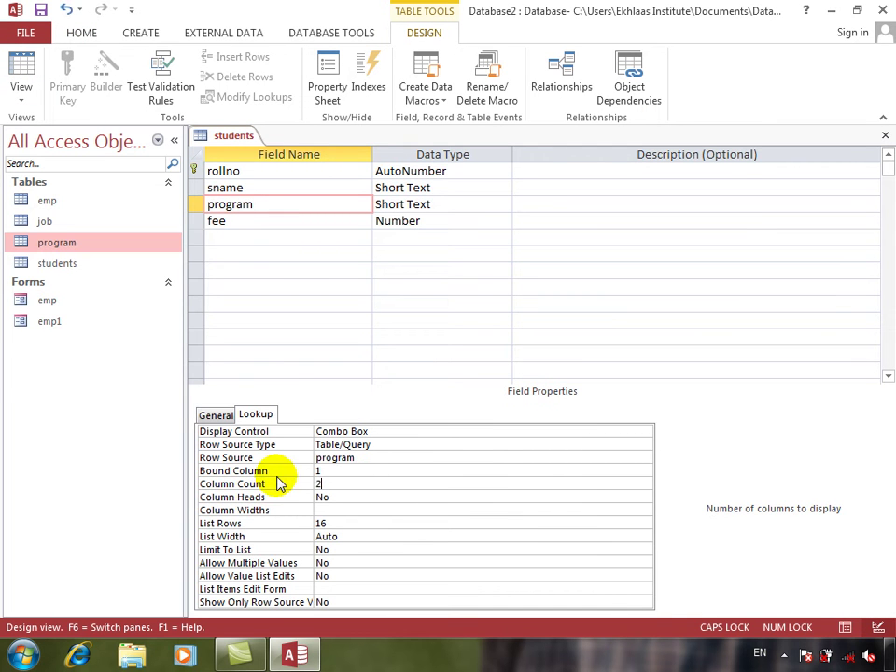
key("Return")
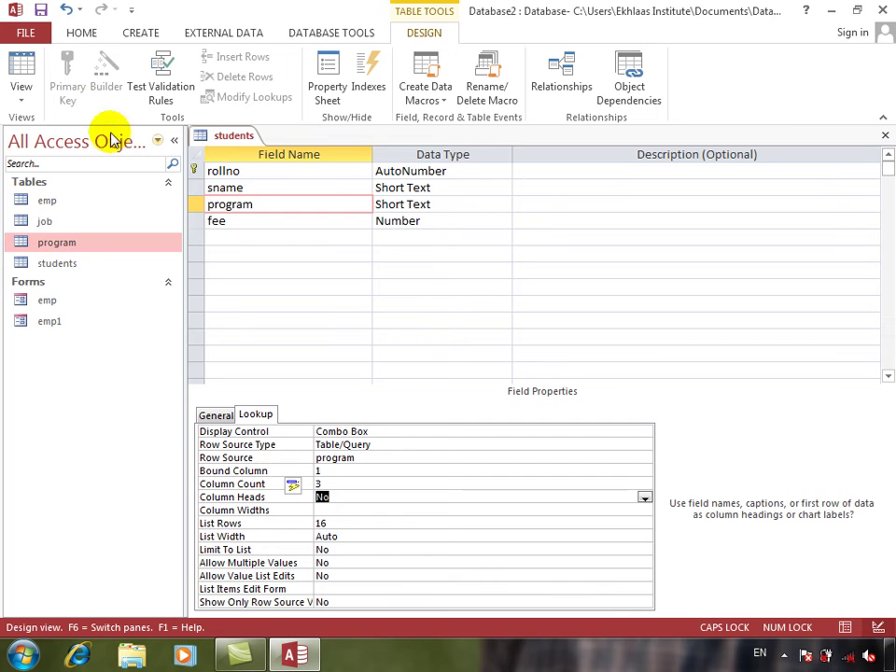
left_click(25, 78)
key("Return")
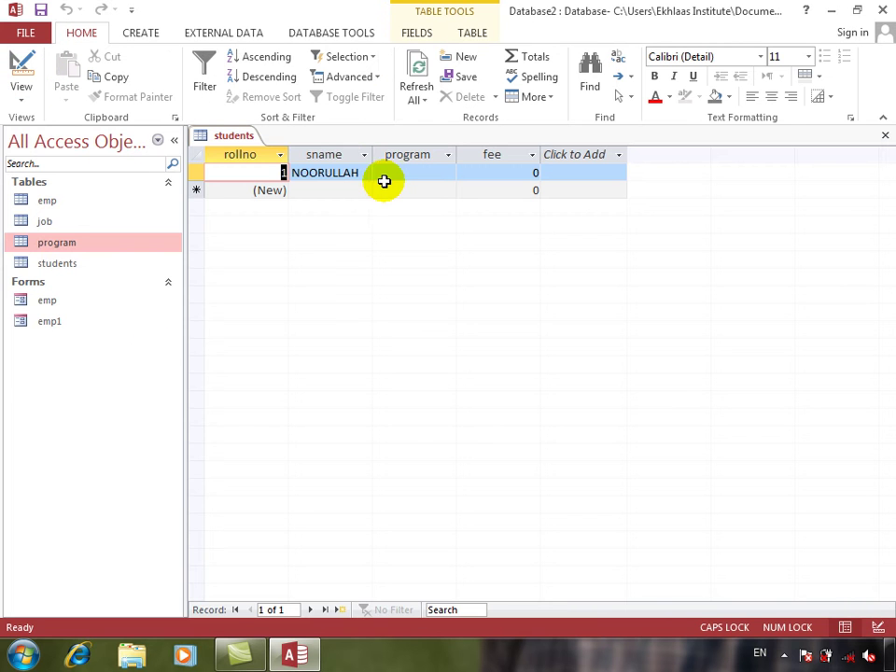
left_click(428, 177)
left_click(448, 175)
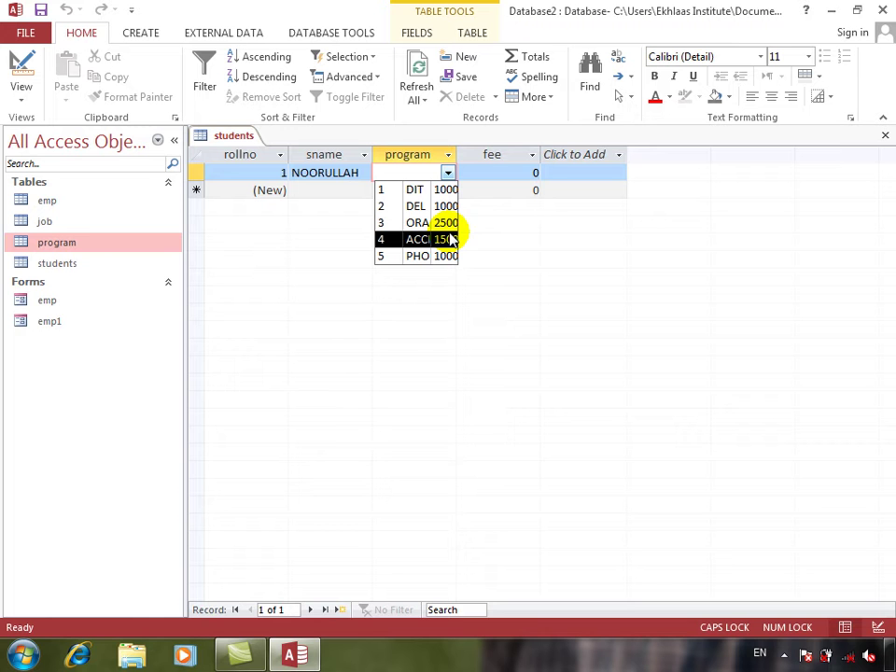
left_click(21, 70)
Set Column Count to 2 and confirm the dropdown pairs IDs 1–5 with program names
left_click(339, 483)
key("BackSpace")
type("3")
left_click(280, 482)
type("2")
key("Return")
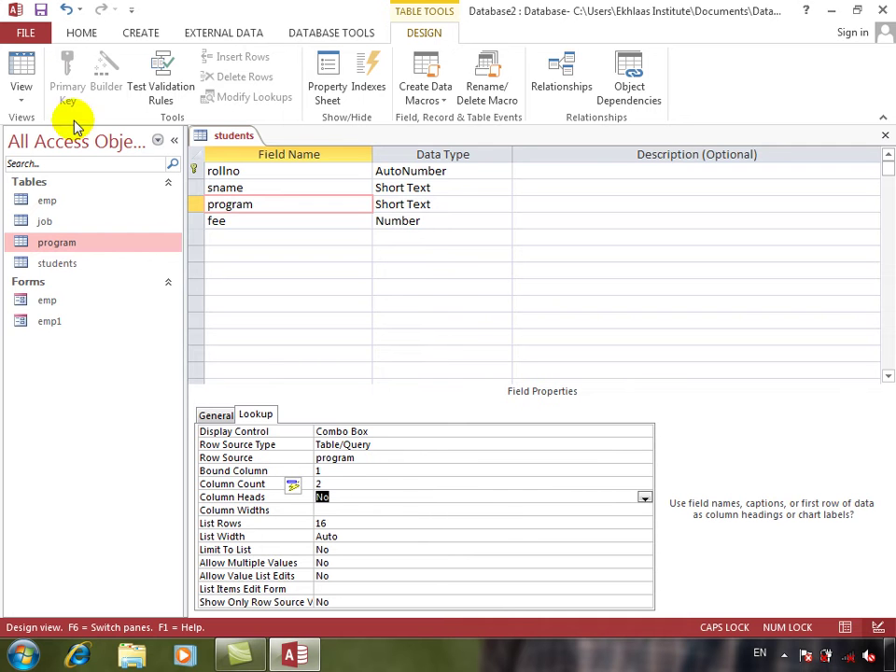
left_click(20, 70)
key("Return")
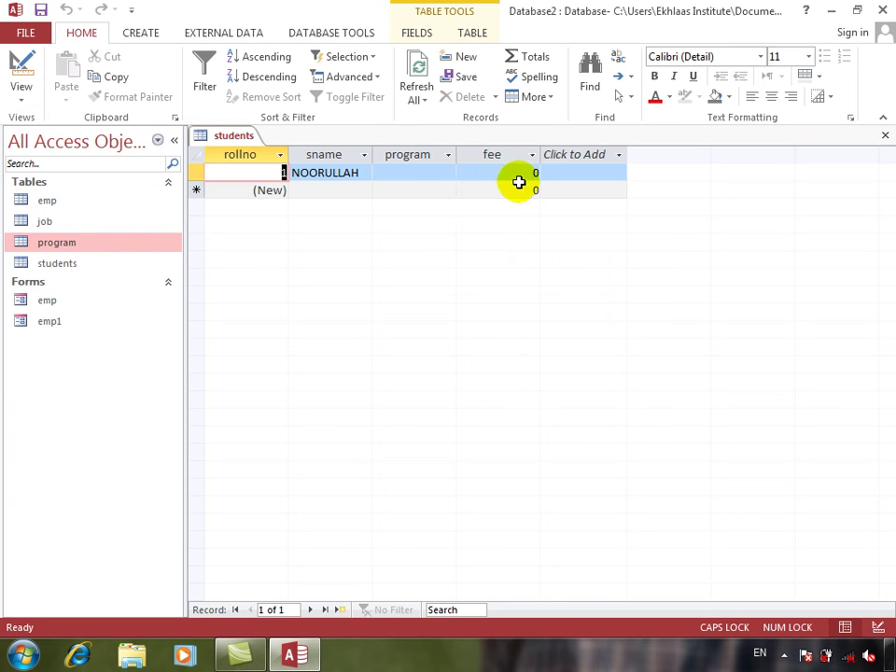
left_click(443, 172)
left_click(447, 173)
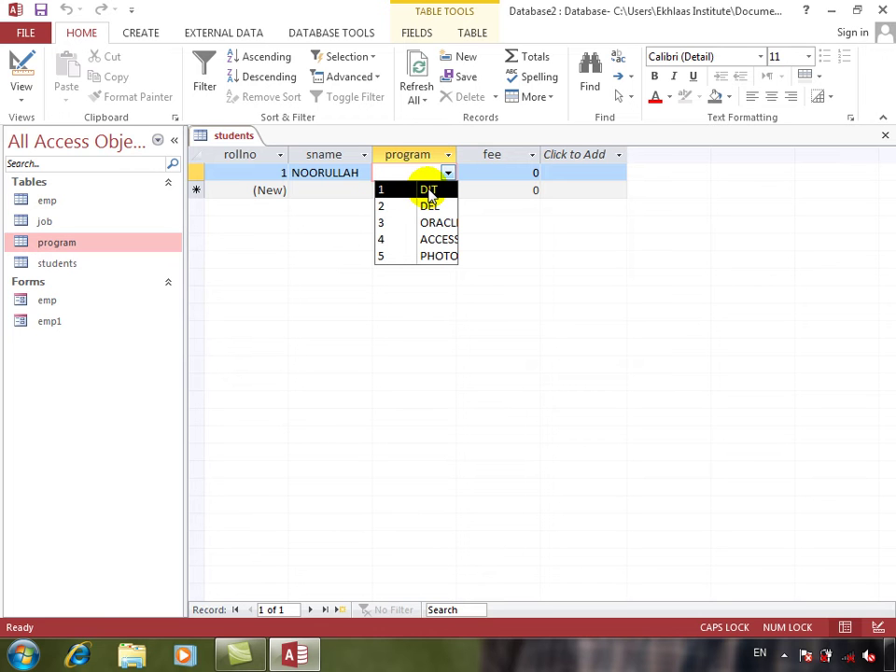
left_click(19, 61)
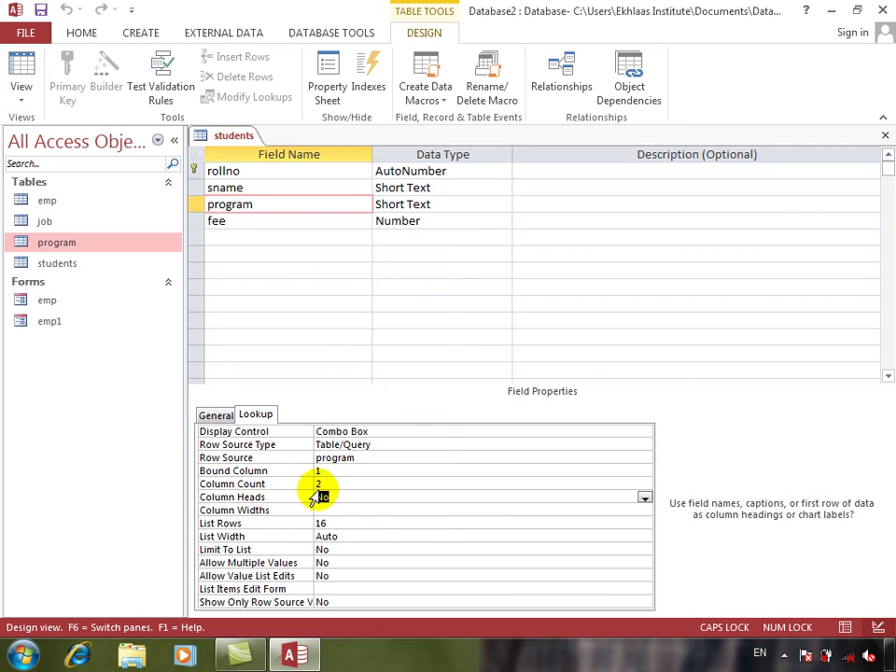
Turn on Column Heads, then widen the program column in Datasheet view to show the headed list
double_click(343, 497)
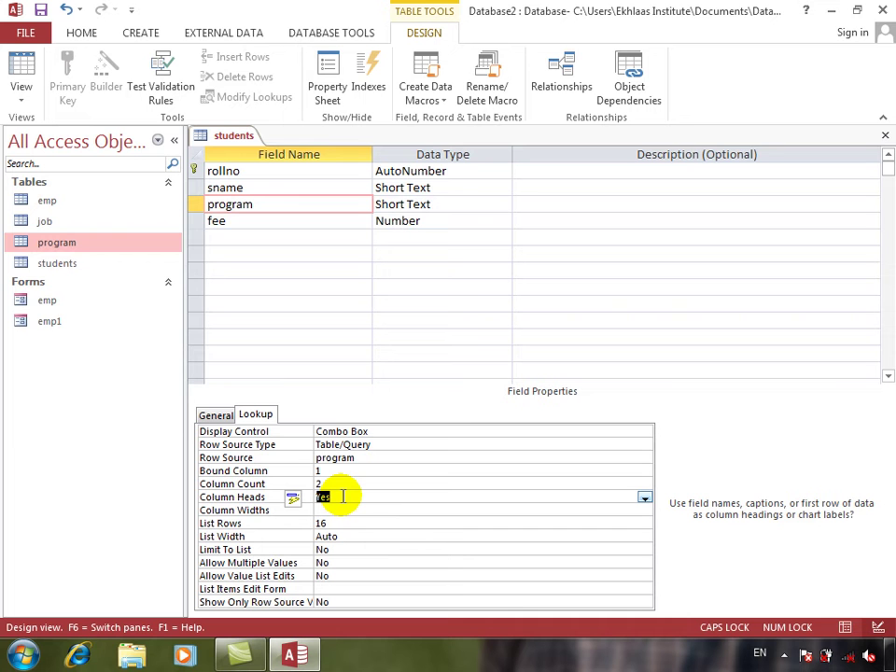
left_click(21, 70)
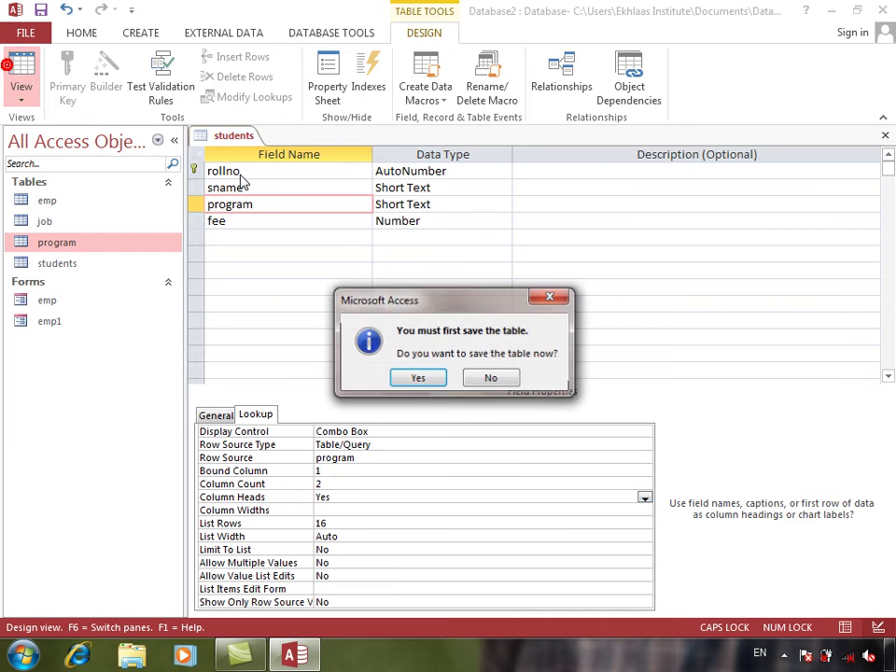
key("Return")
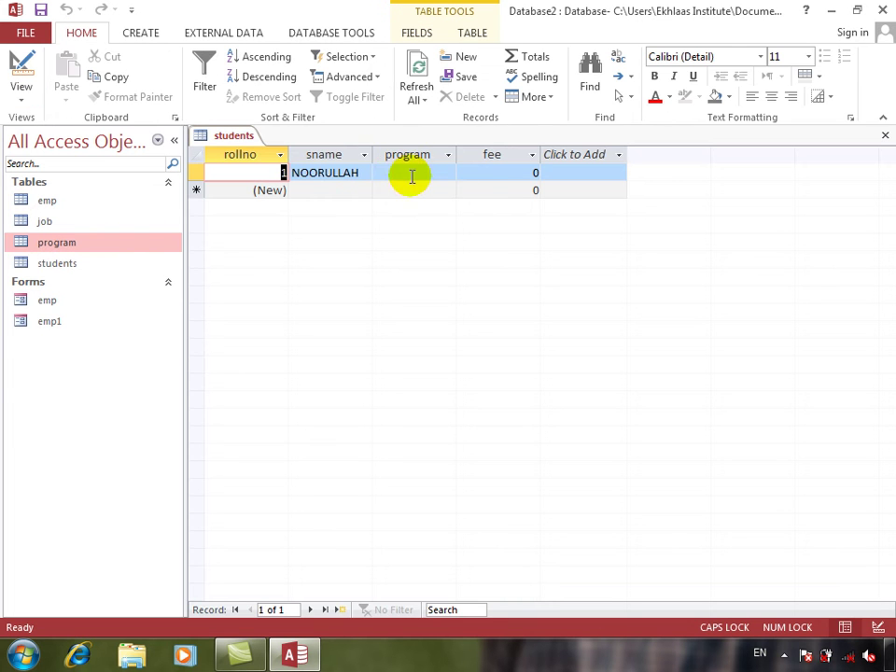
left_click(411, 176)
left_click(448, 173)
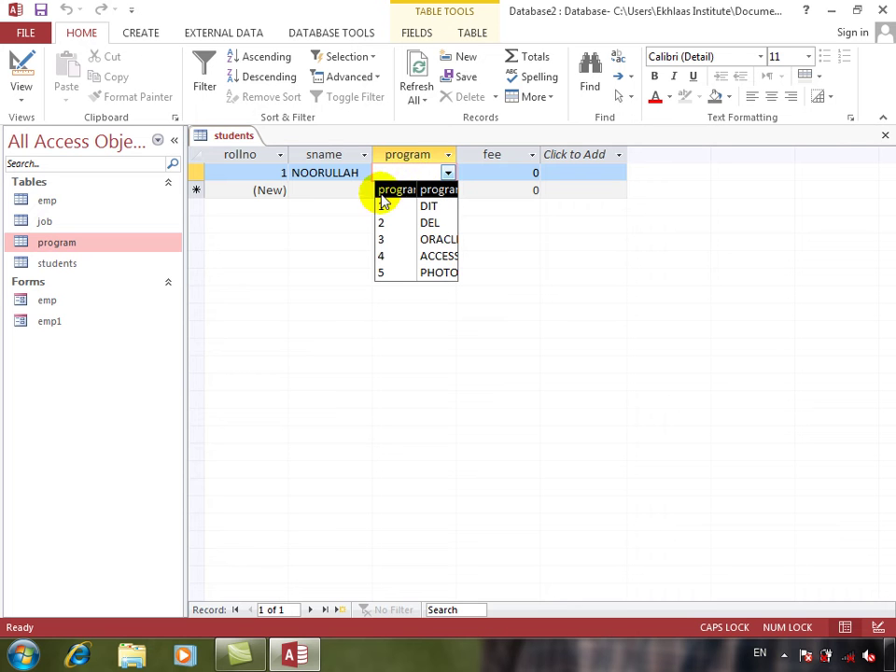
left_click_drag(457, 156, 503, 154)
left_click(492, 175)
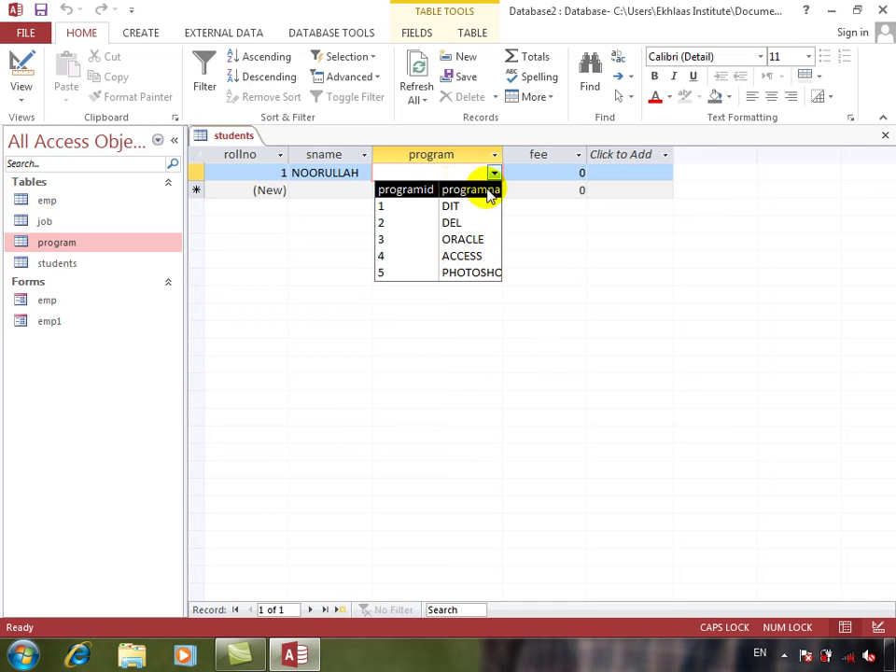
left_click(23, 73)
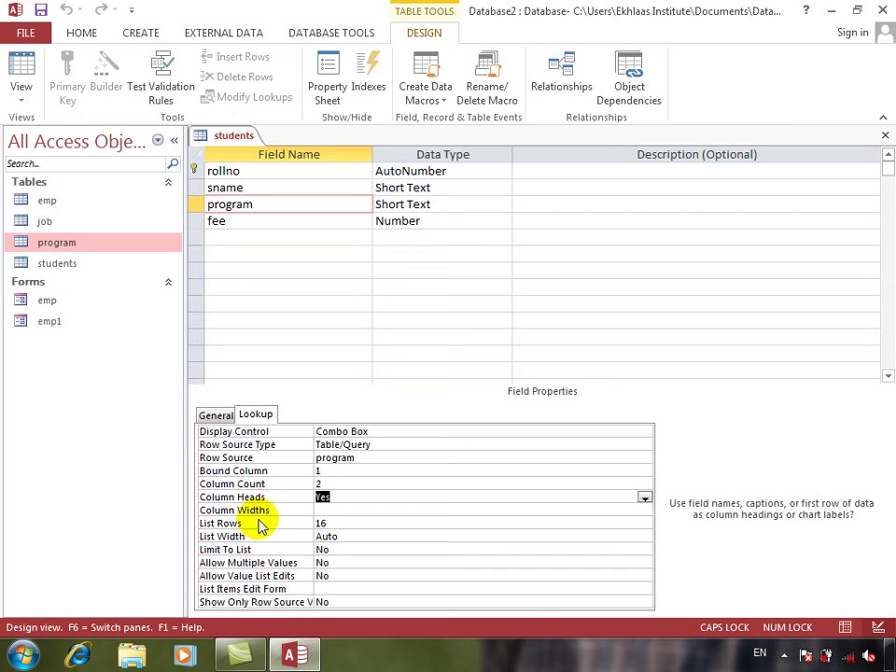
Set the lookup's Column Widths to 3 and test the program dropdown
left_click(324, 509)
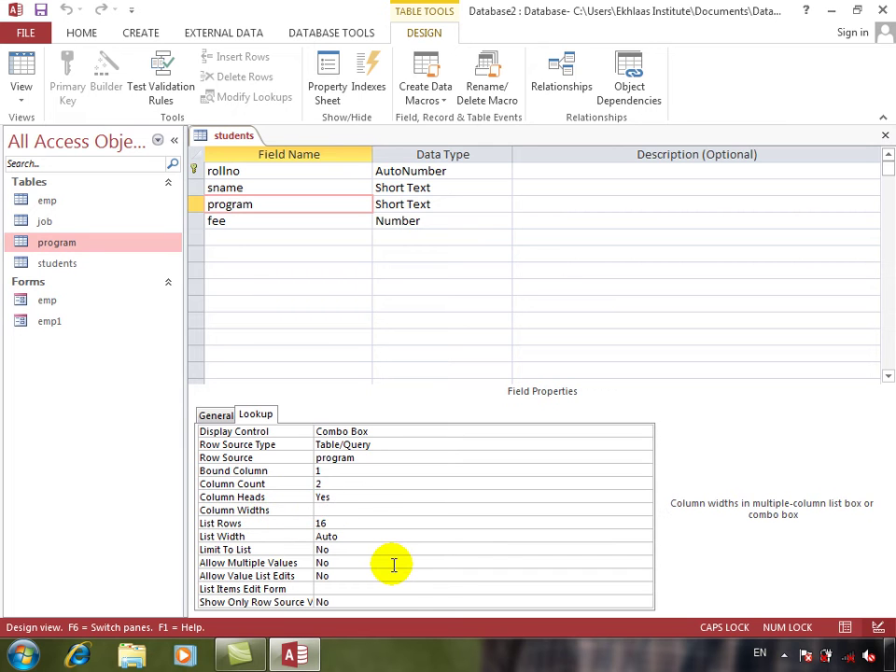
type("3")
key("Return")
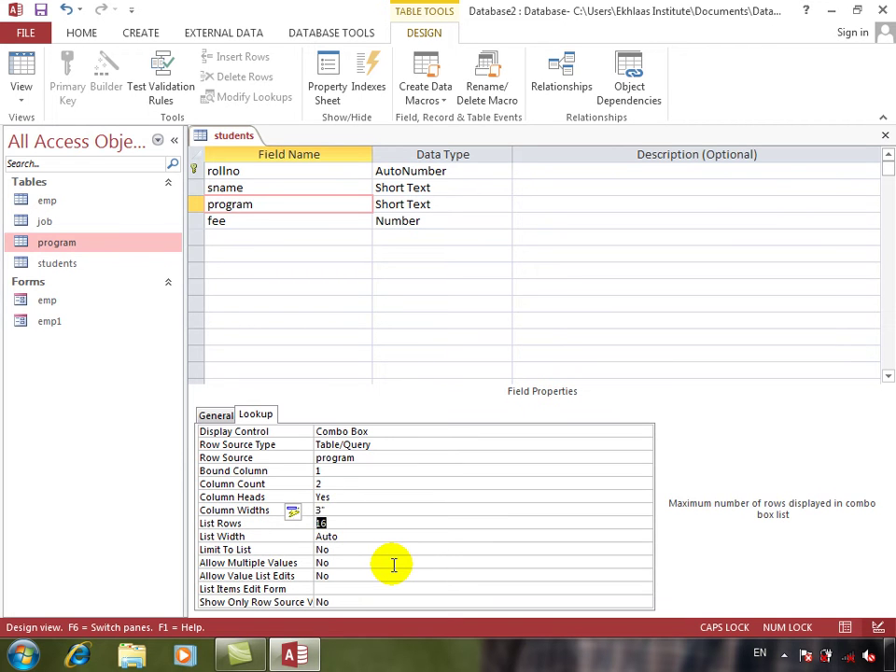
left_click(21, 74)
key("Return")
left_click(455, 175)
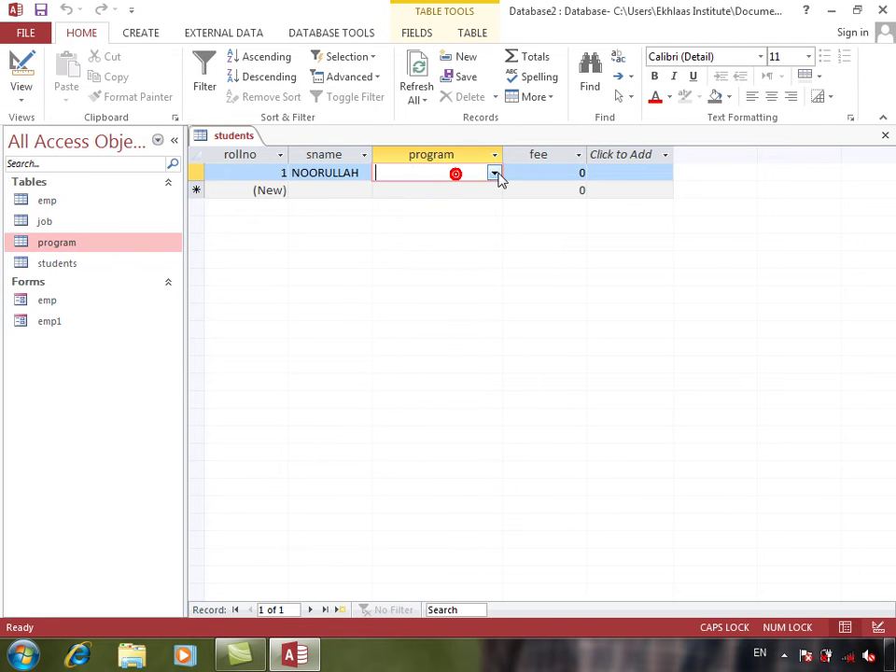
left_click(494, 173)
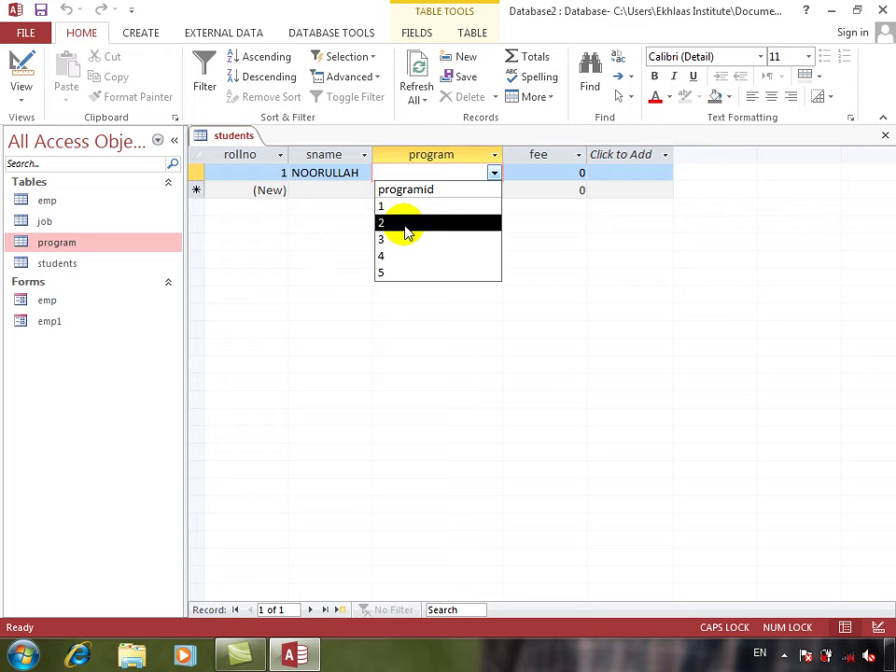
left_click(23, 77)
Clear Column Widths, save, and reopen the dropdown showing programid beside programname
left_click(327, 523)
left_click(326, 510)
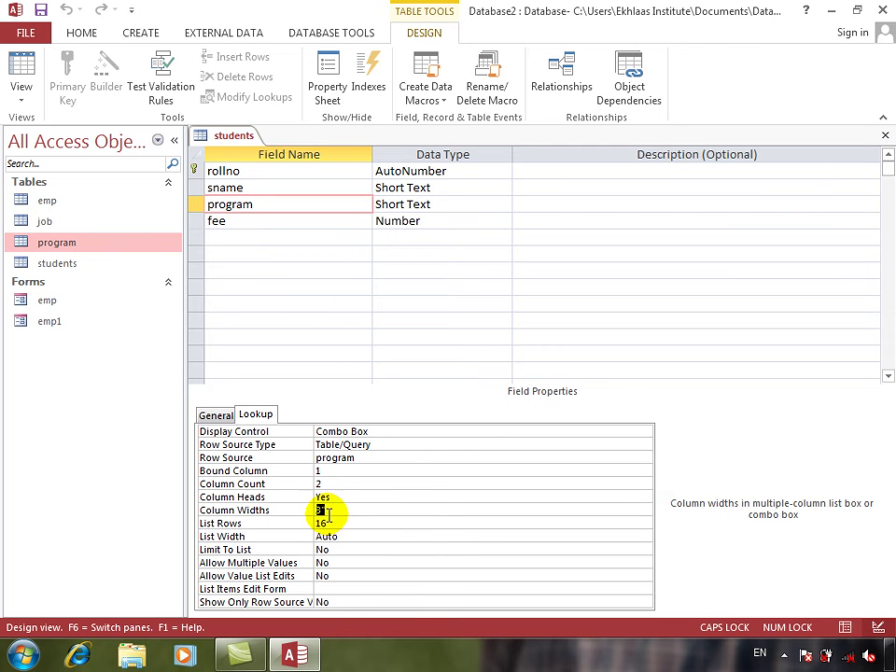
key("Return")
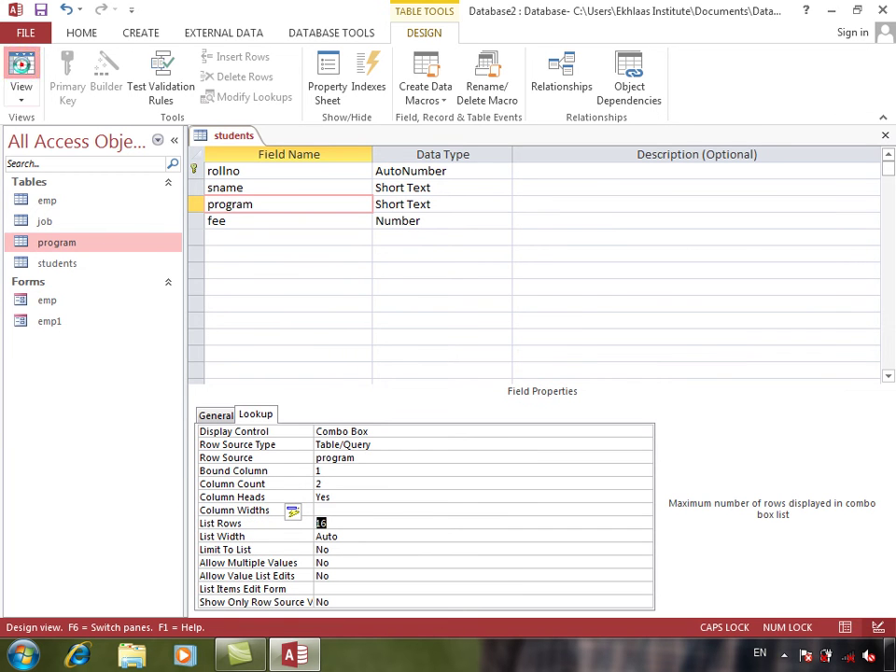
left_click(22, 71)
key("Return")
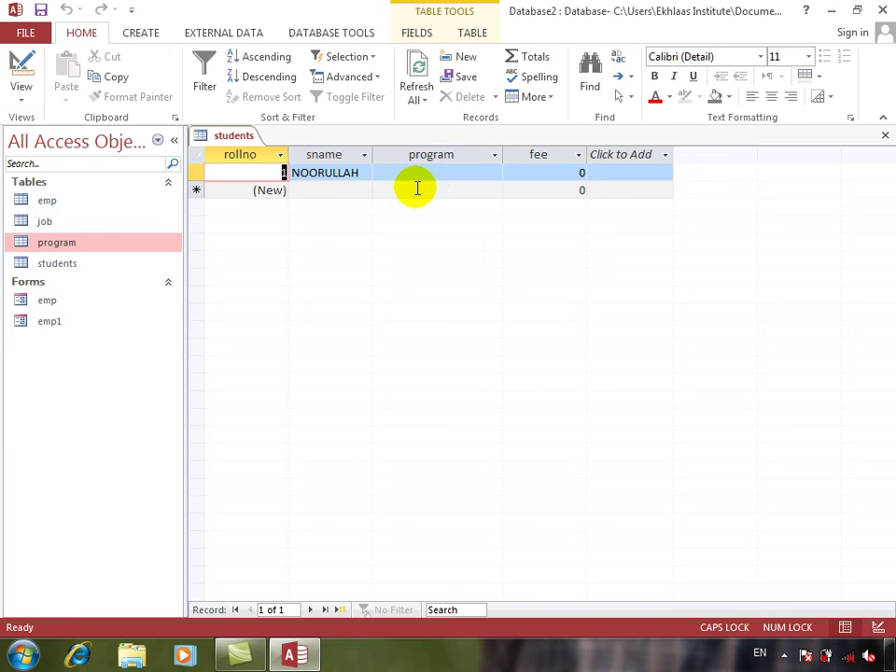
left_click(494, 155)
left_click(480, 168)
left_click(480, 172)
left_click(493, 173)
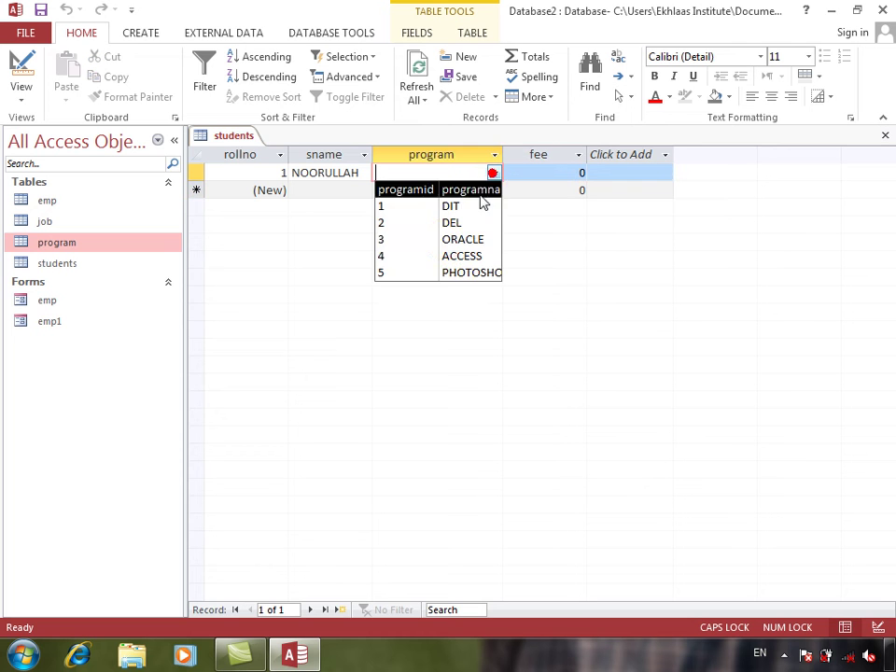
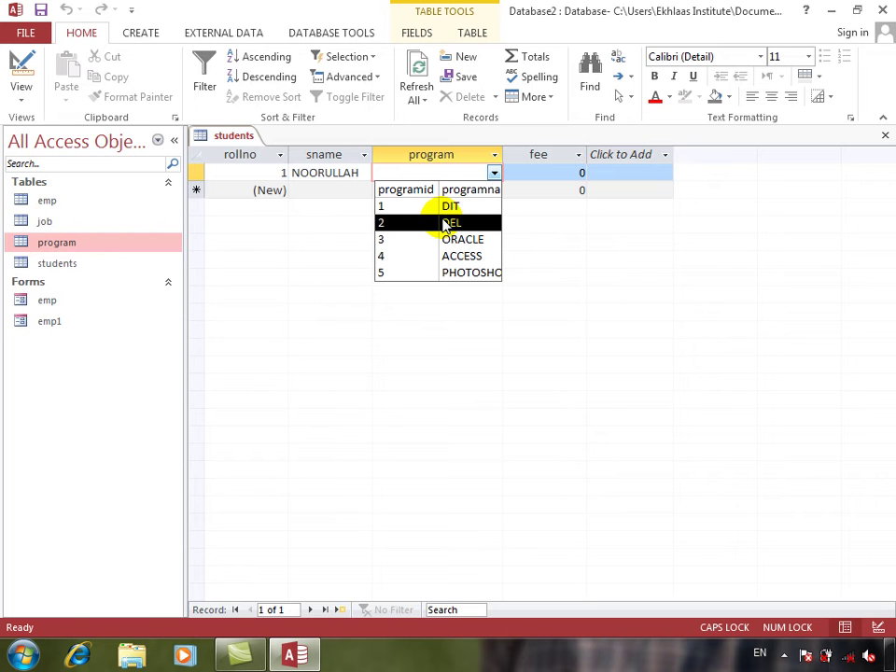
Set the program lookup's List Rows to 3 and save the students table design
left_click(21, 75)
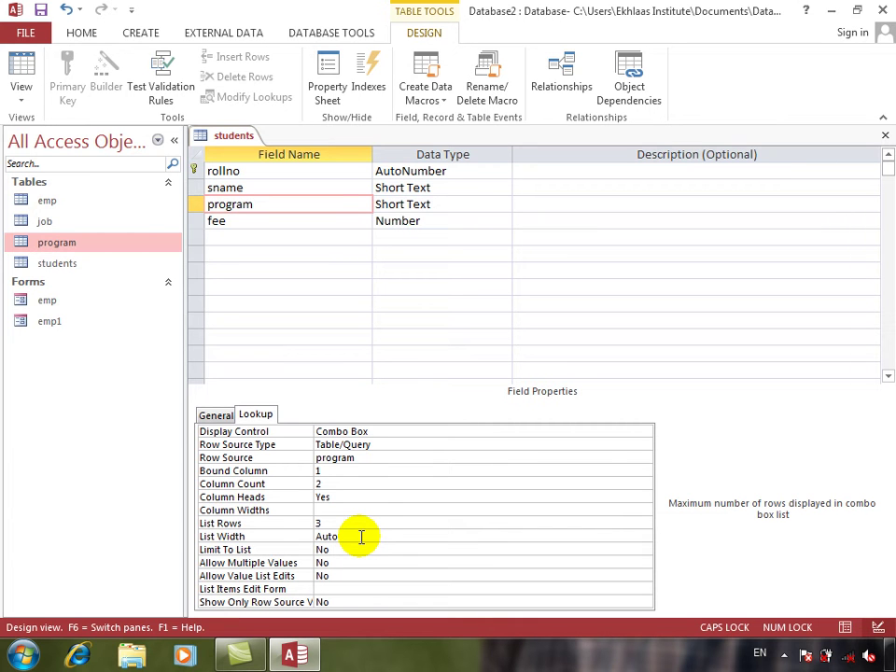
key("Return")
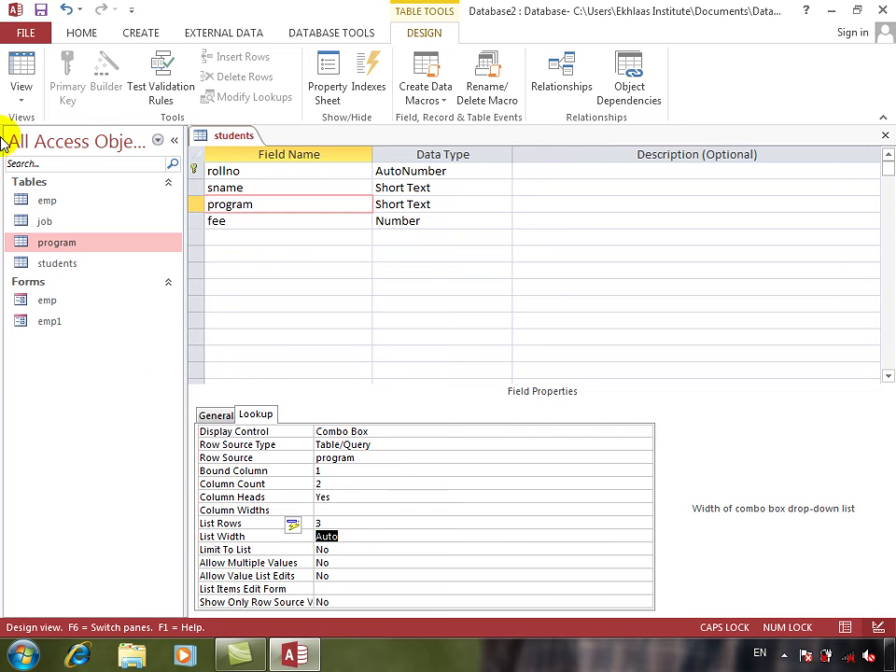
left_click(21, 76)
key("Return")
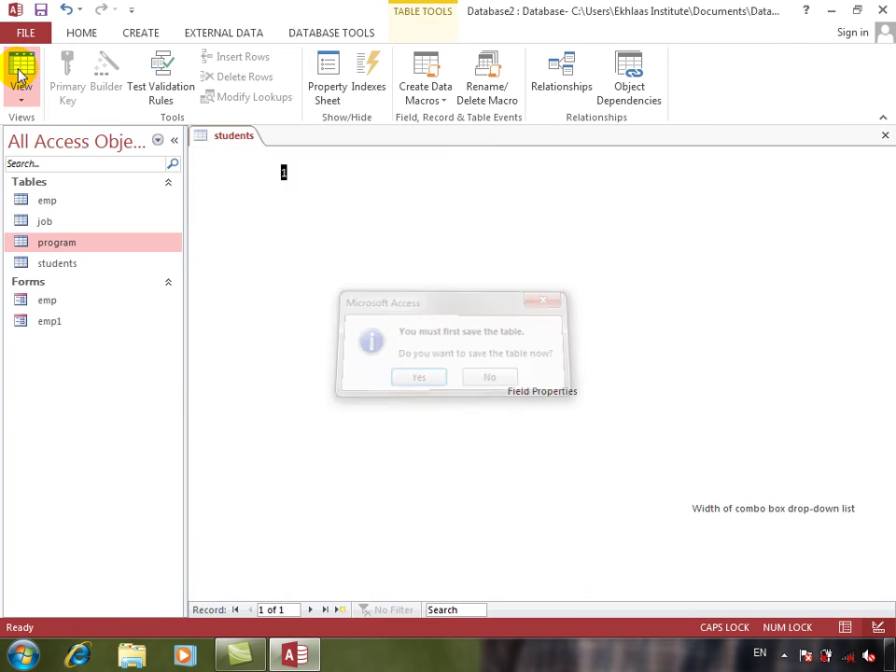
Test the 3-row program dropdown on the first student, then return to Design view
left_click(461, 176)
left_click(493, 174)
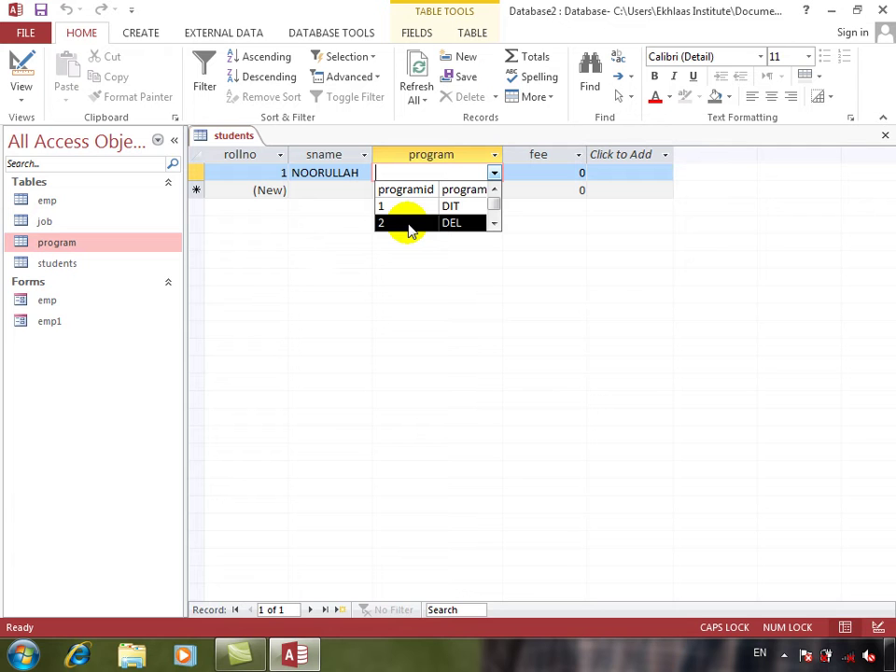
left_click_drag(494, 207, 493, 216)
scroll(494, 205, "down", 1)
scroll(494, 200, "up", 2)
left_click(35, 68)
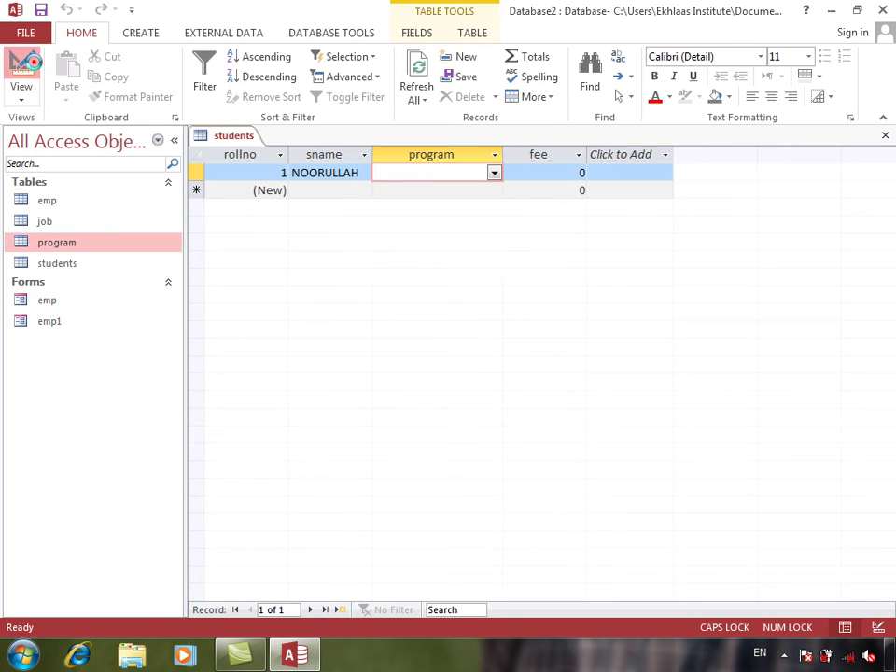
left_click(338, 524)
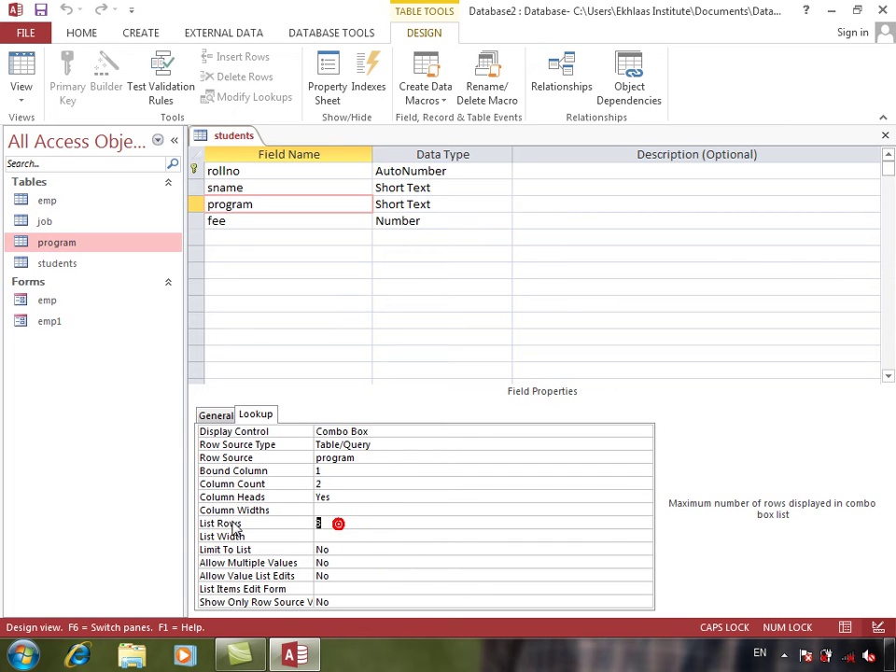
Change List Rows to 16, save, and open the first student's program list
key("Tab")
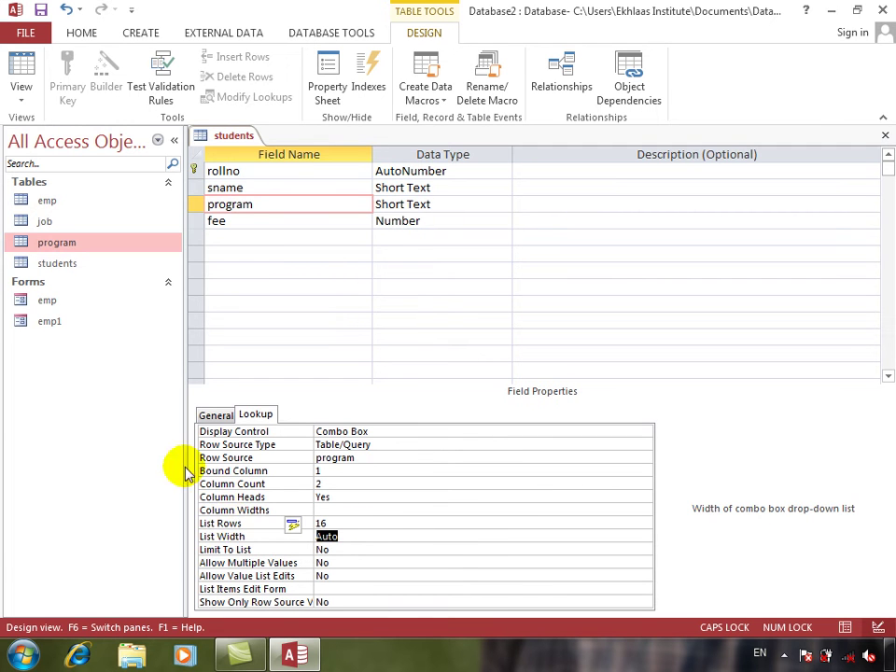
left_click(17, 70)
key("Return")
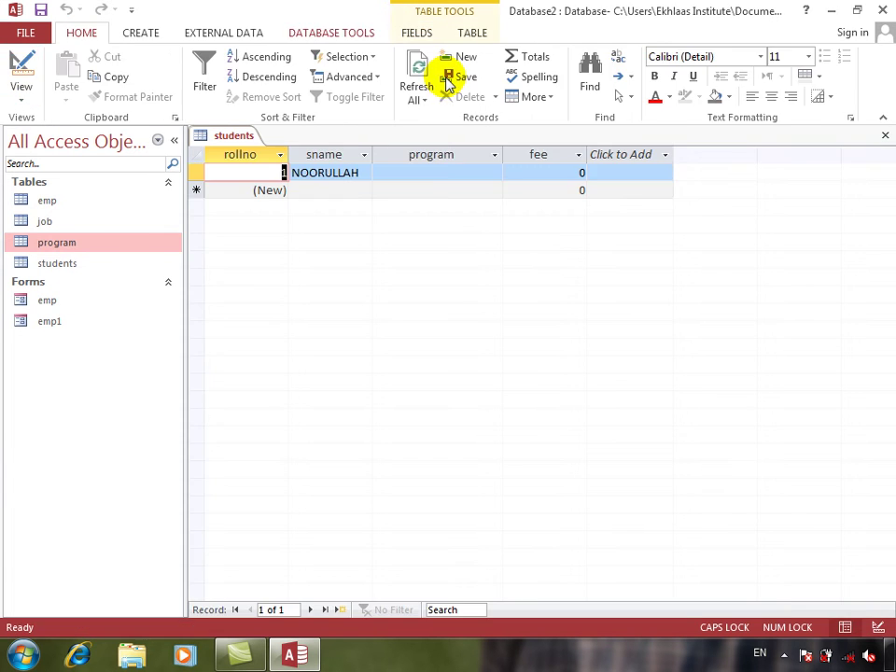
left_click(452, 173)
left_click(493, 174)
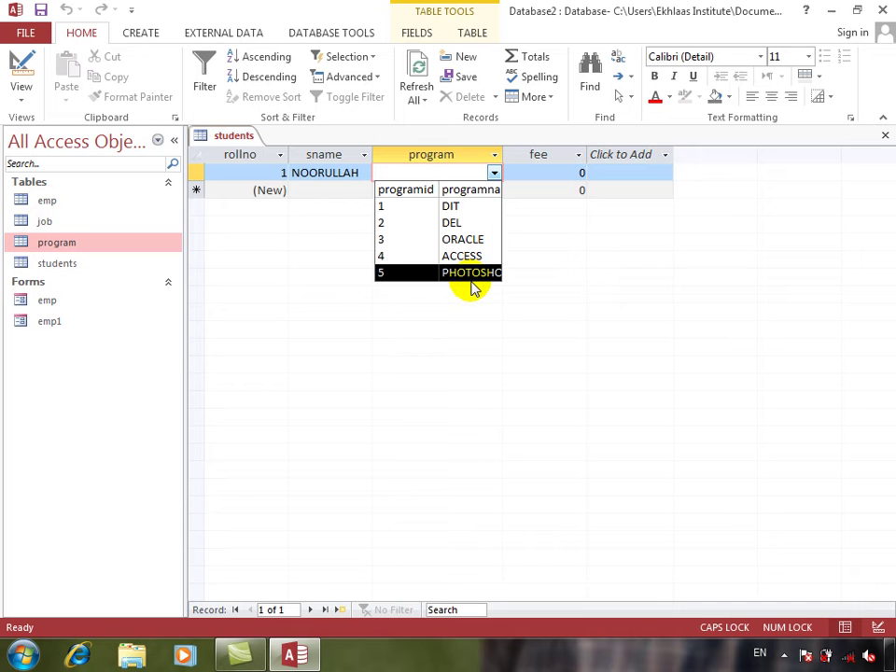
Recheck that the program list shows all five programs, then go back to Design view
left_click(14, 54)
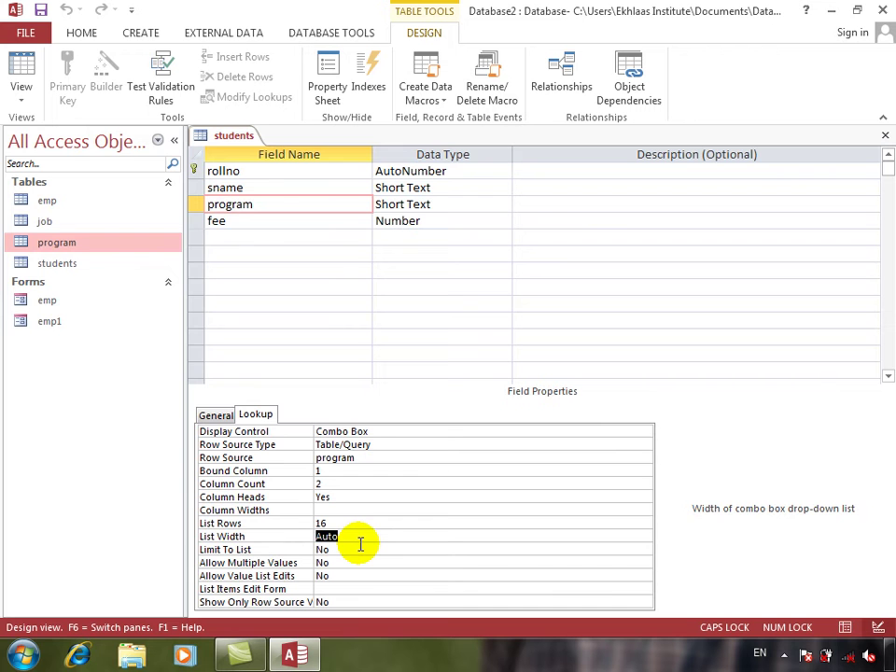
left_click(23, 67)
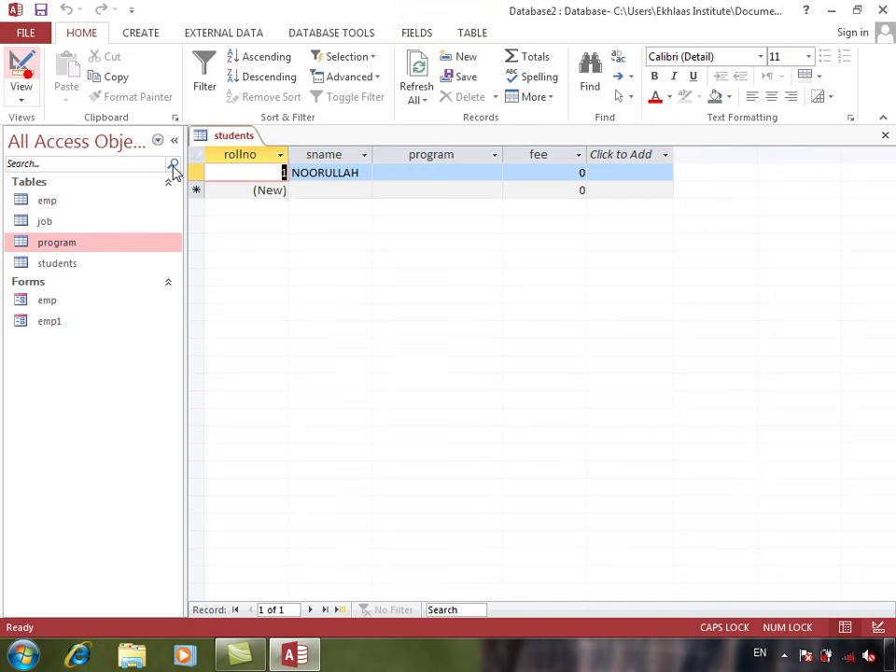
left_click(460, 171)
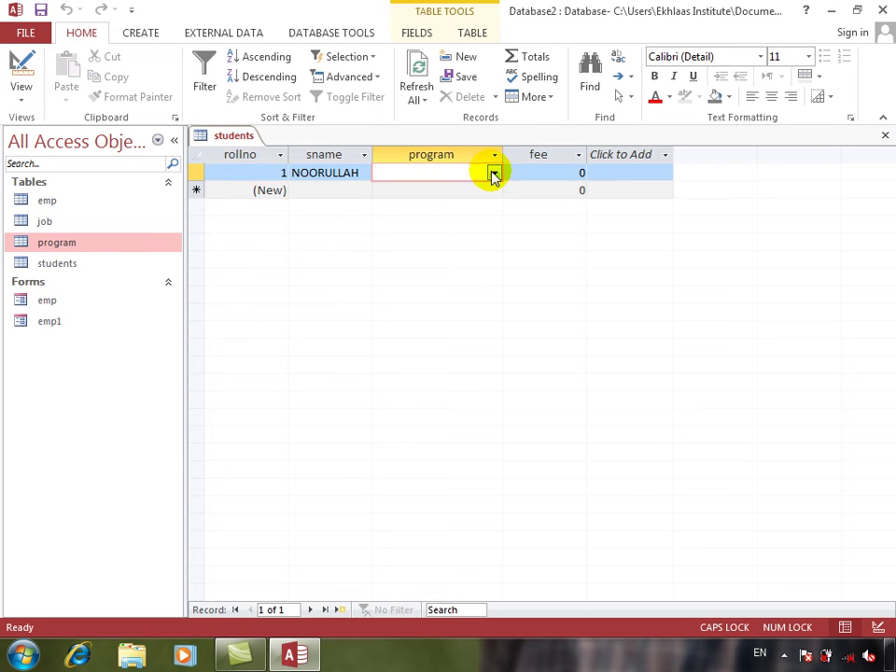
left_click(492, 172)
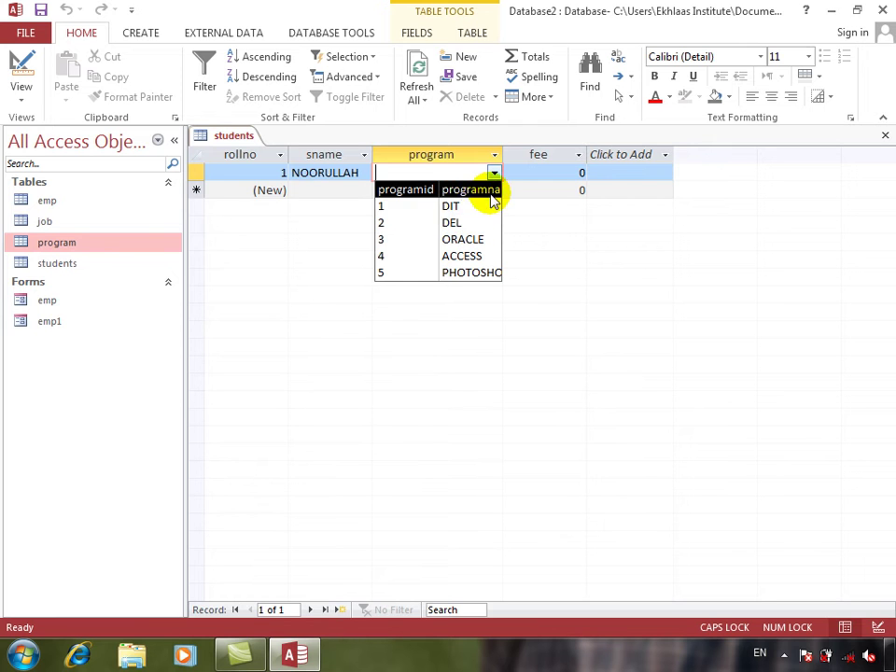
left_click(21, 73)
Set the program lookup's Column Count to 3, save, and view id, name and fee in the dropdown
left_click(352, 486)
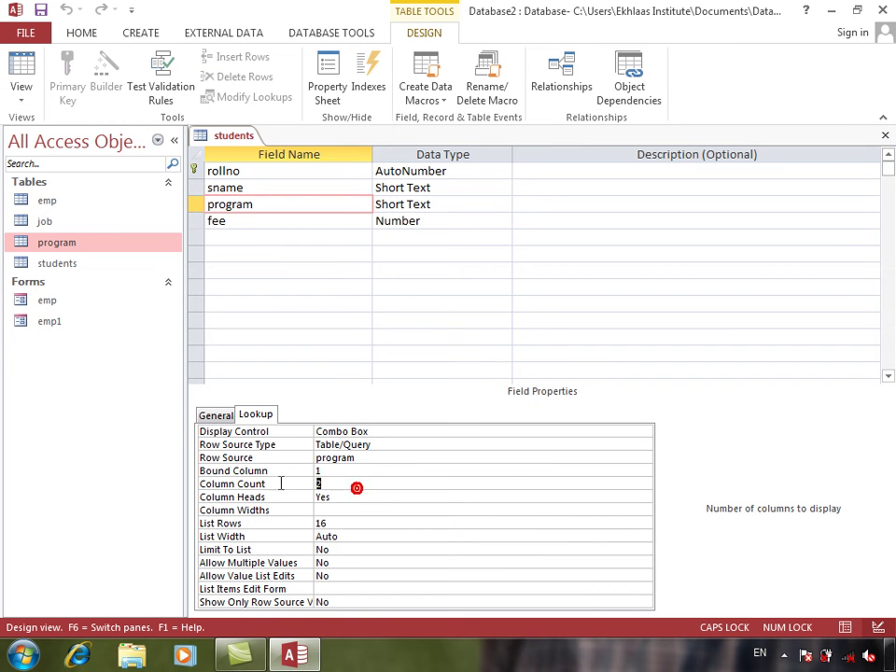
key("Return")
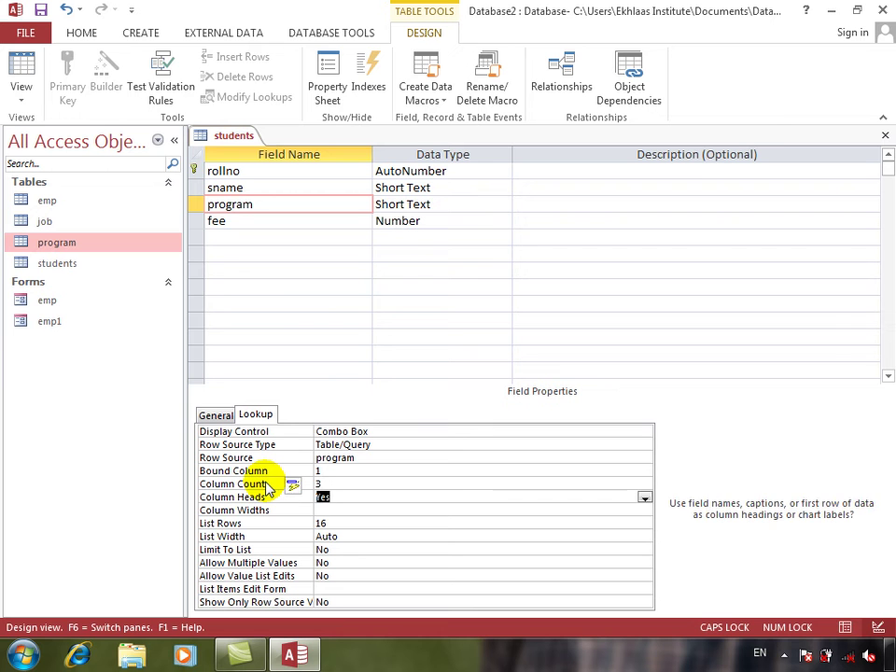
left_click(26, 89)
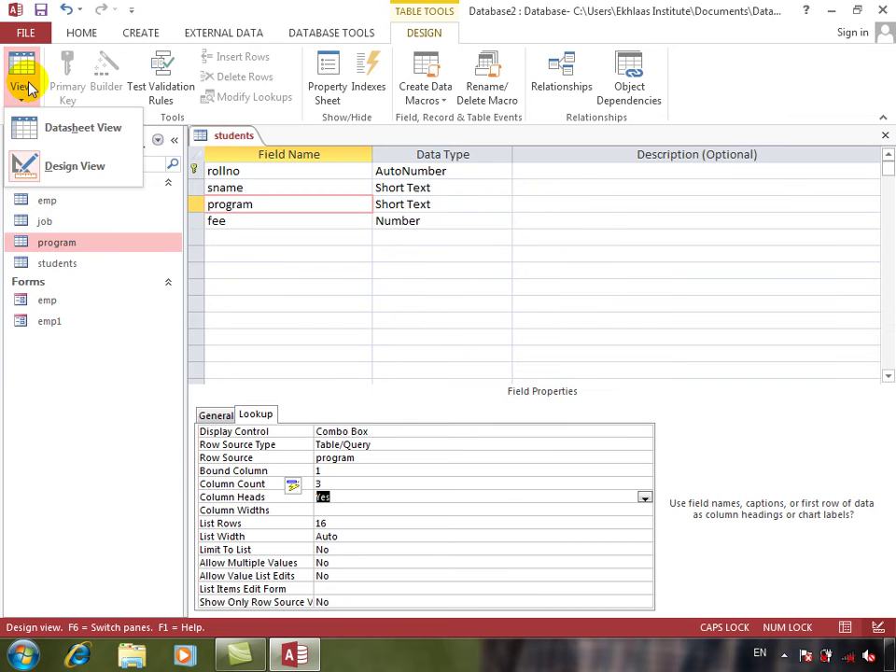
left_click(28, 121)
key("Return")
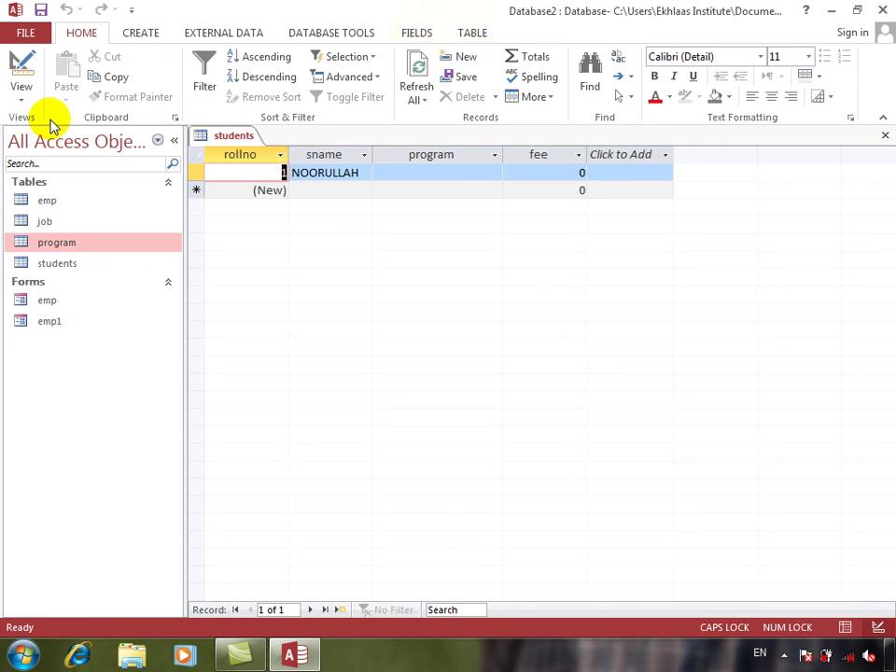
left_click(434, 170)
left_click(504, 170)
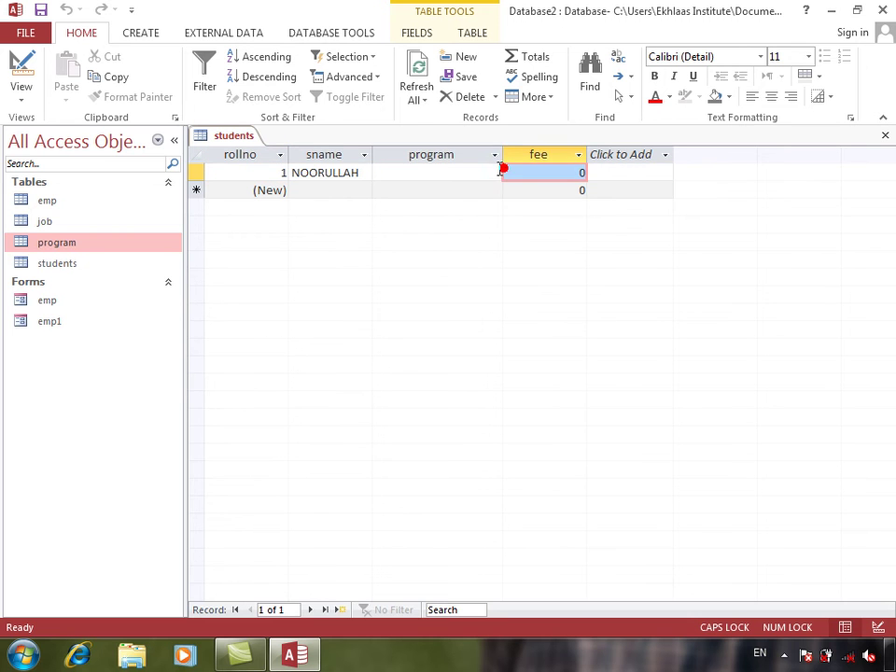
left_click(494, 172)
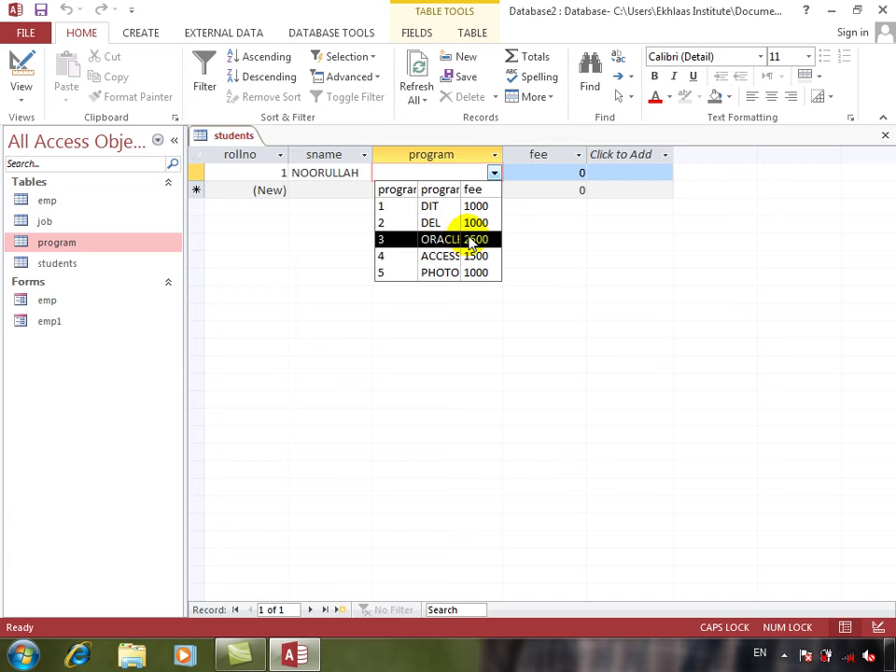
Widen the program lookup list to 3", save, and check full names and fees fit
left_click(21, 75)
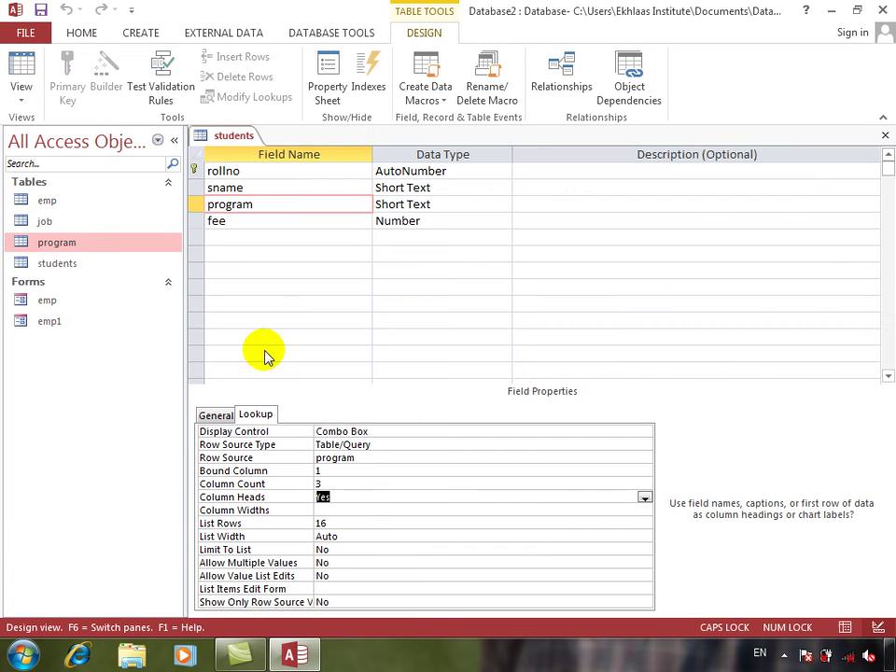
left_click(345, 538)
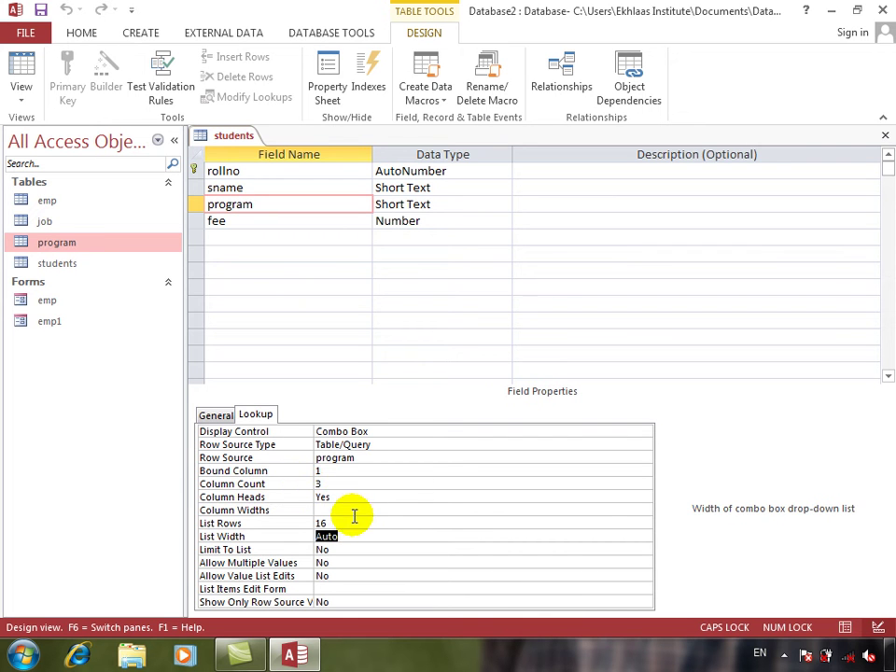
key("Return")
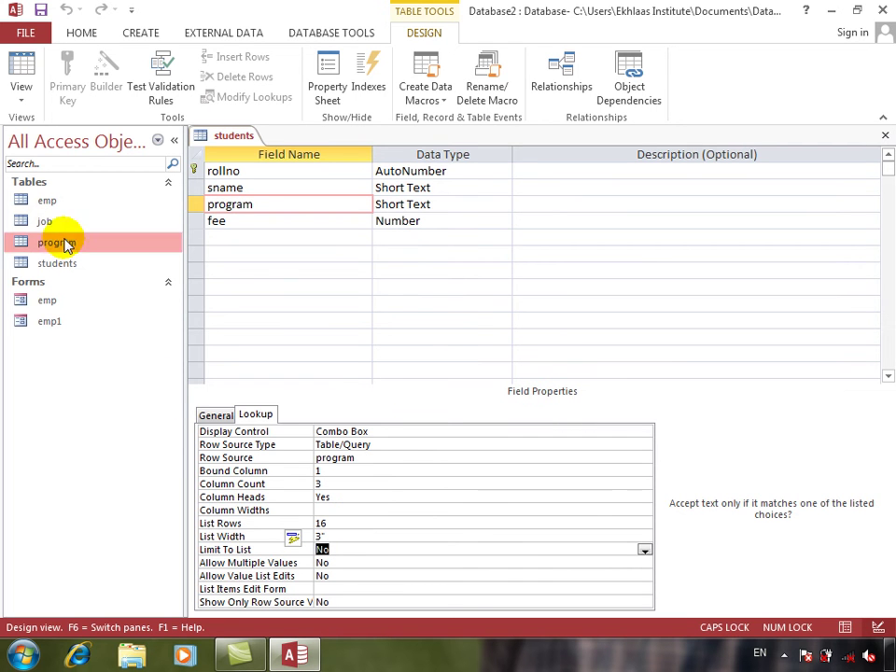
left_click(19, 60)
key("Return")
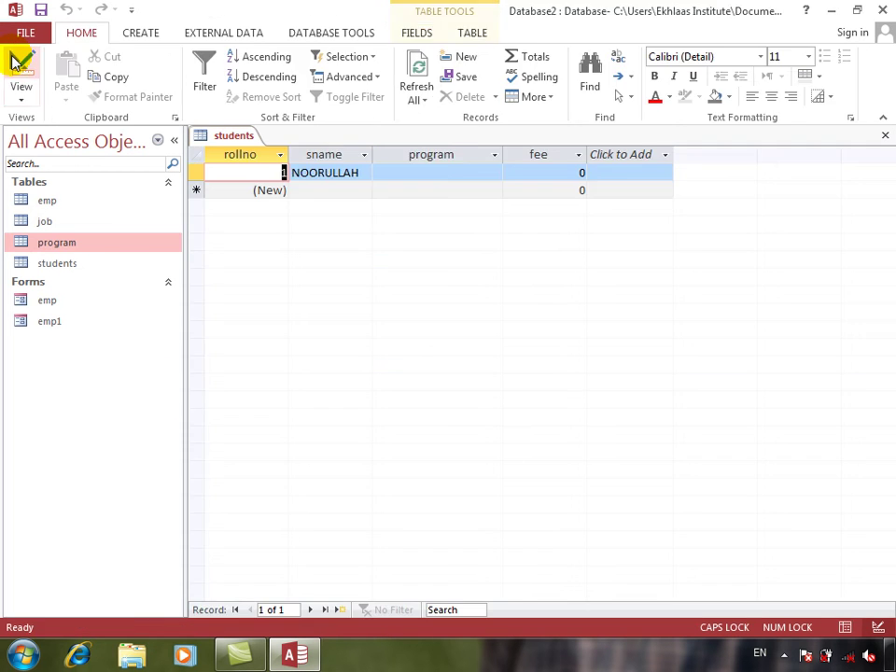
left_click(457, 168)
left_click(457, 168)
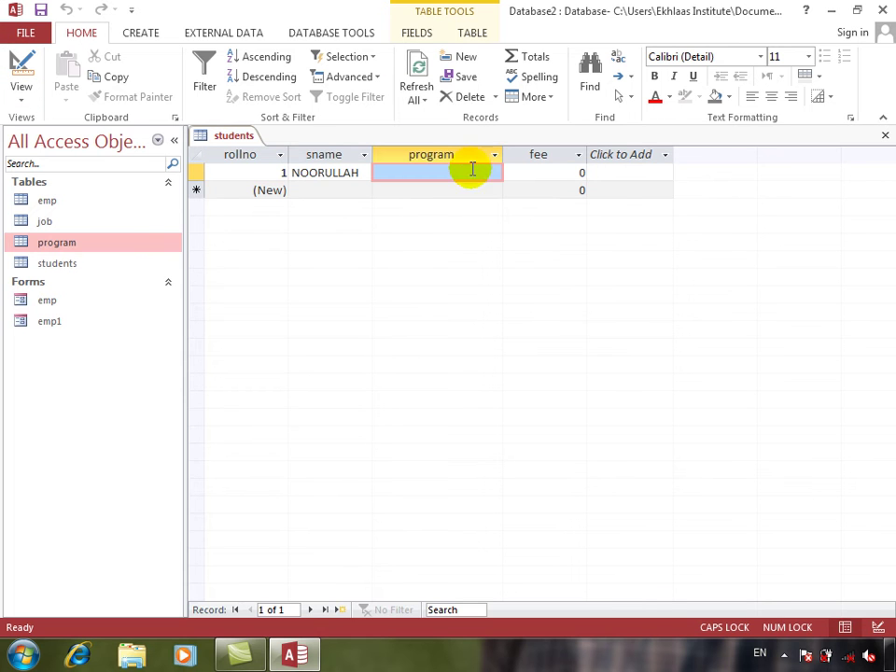
left_click(494, 173)
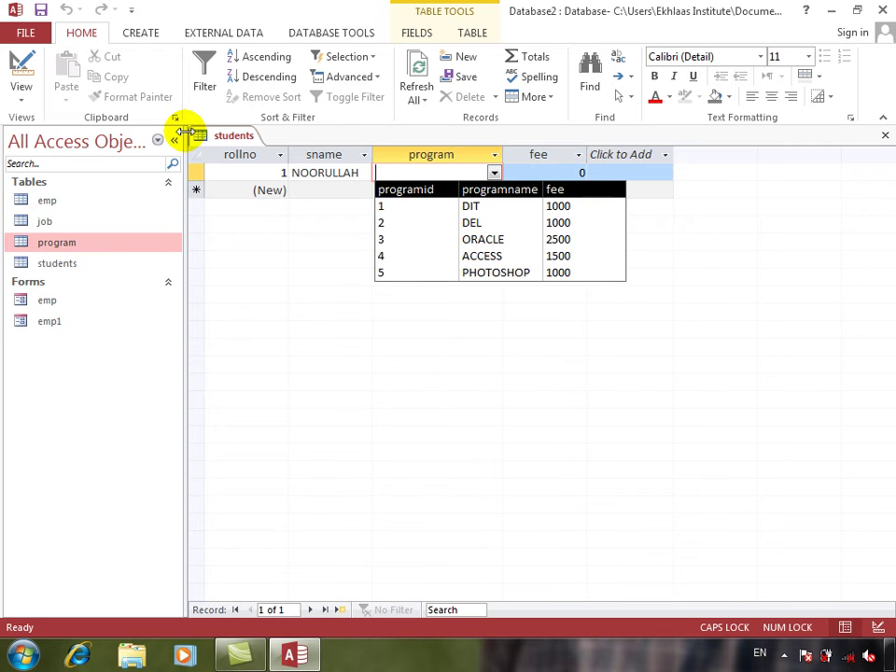
left_click(21, 75)
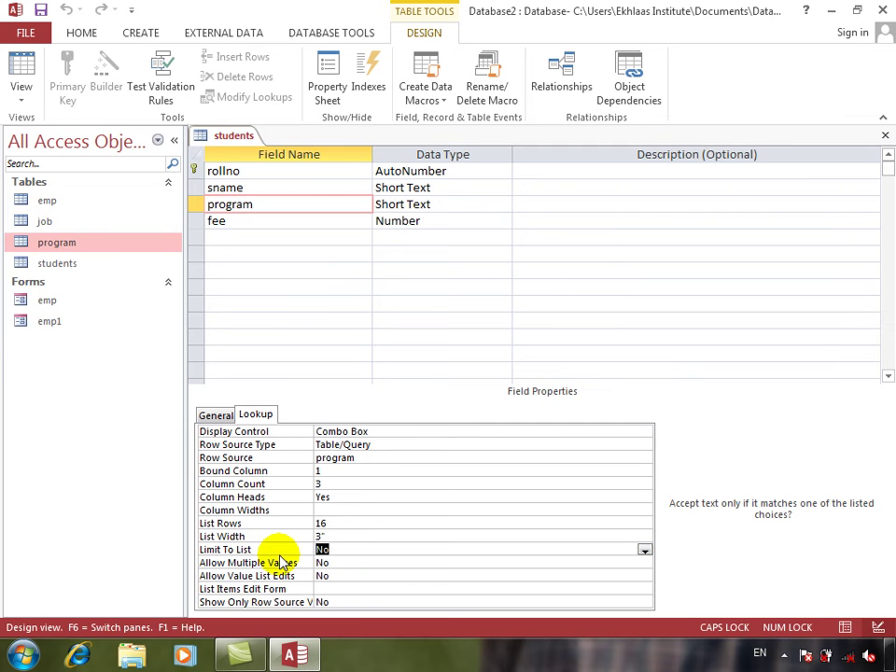
Back in Datasheet view, check the program dropdown and move into the (New) row
left_click(25, 61)
left_click(432, 172)
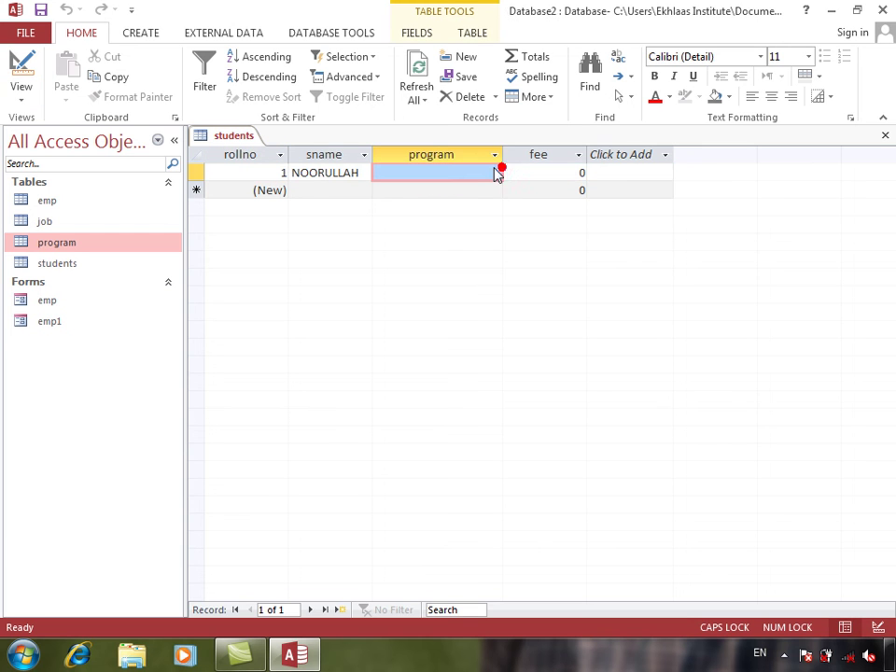
left_click(492, 173)
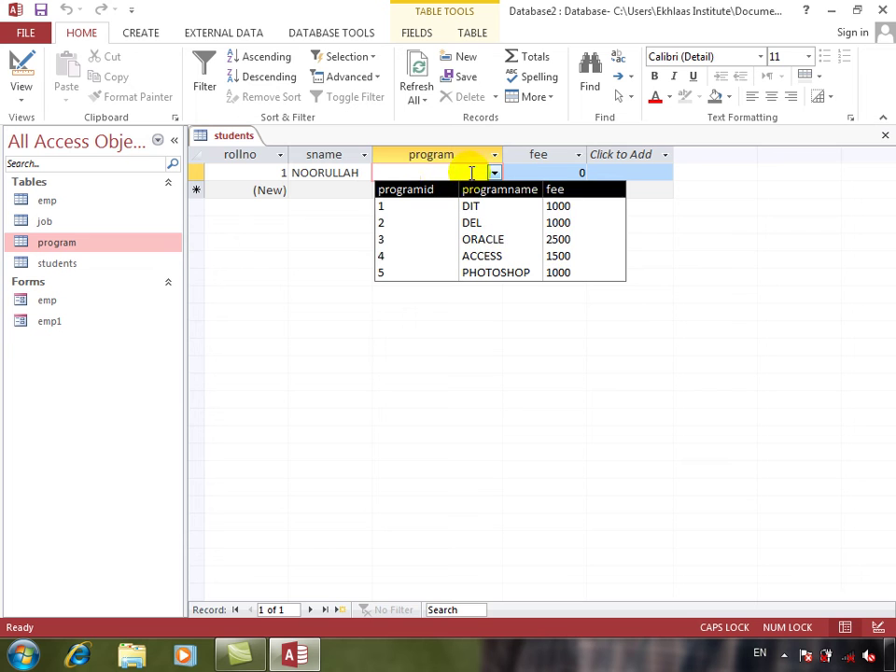
left_click(352, 188)
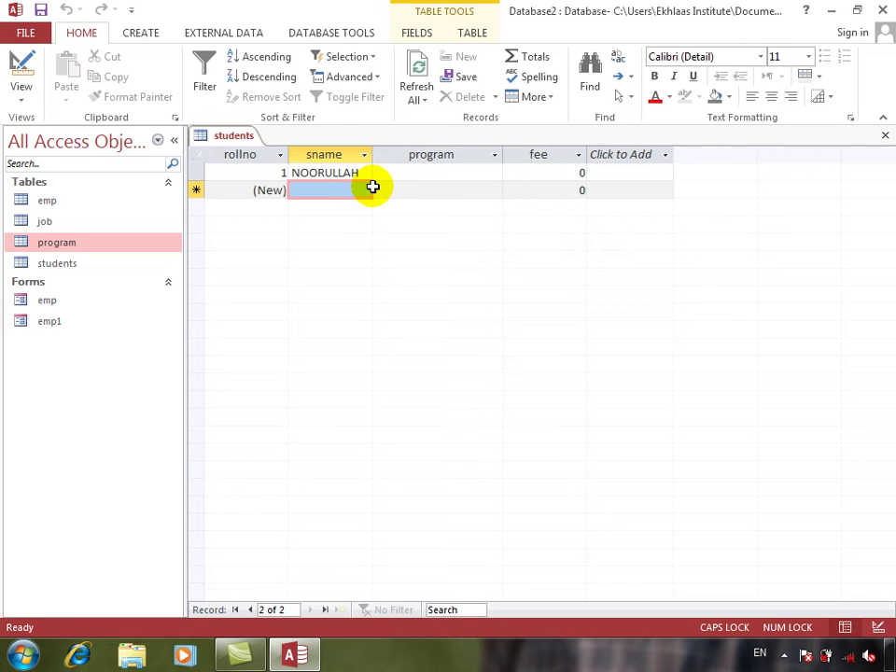
Add a second student, entering the name and program NETWORKING with fee 3000
left_click(448, 186)
left_click(493, 191)
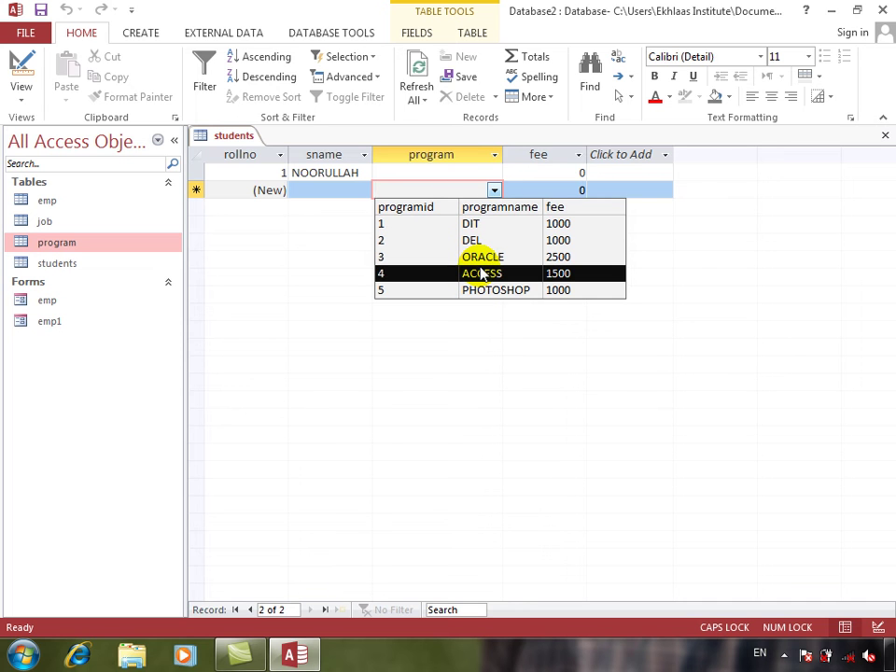
left_click(318, 222)
type("JANAN")
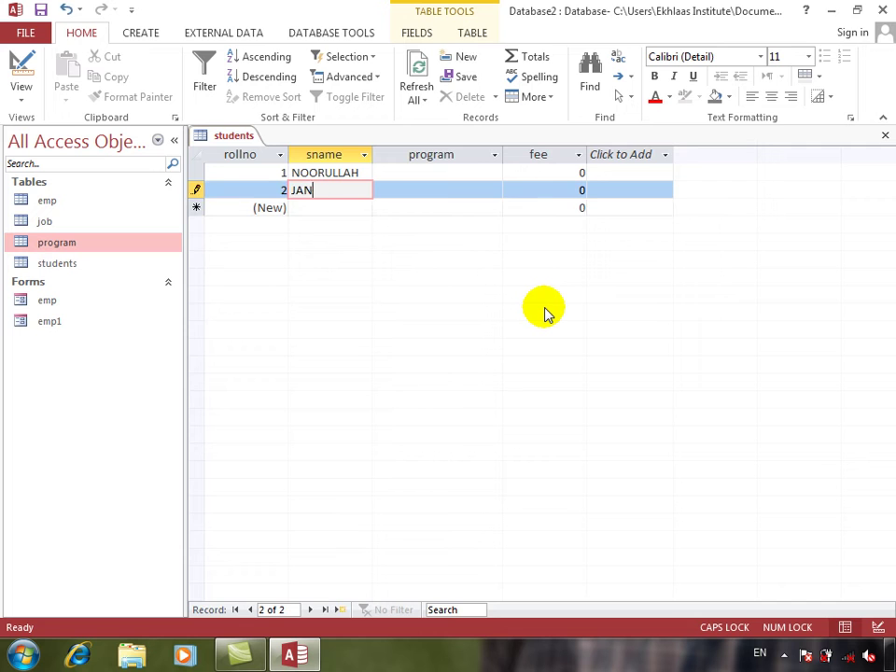
key("Tab")
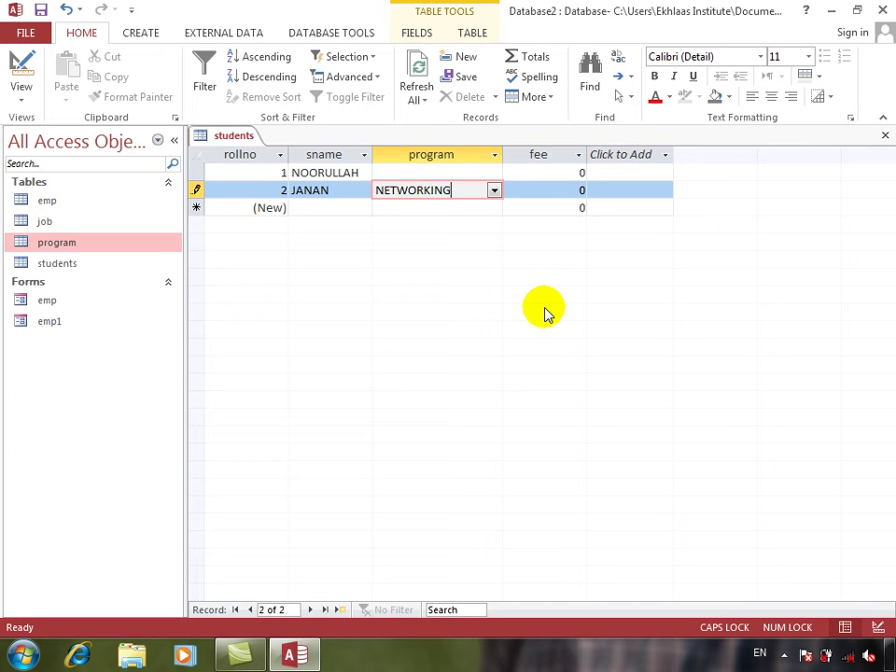
key("Tab")
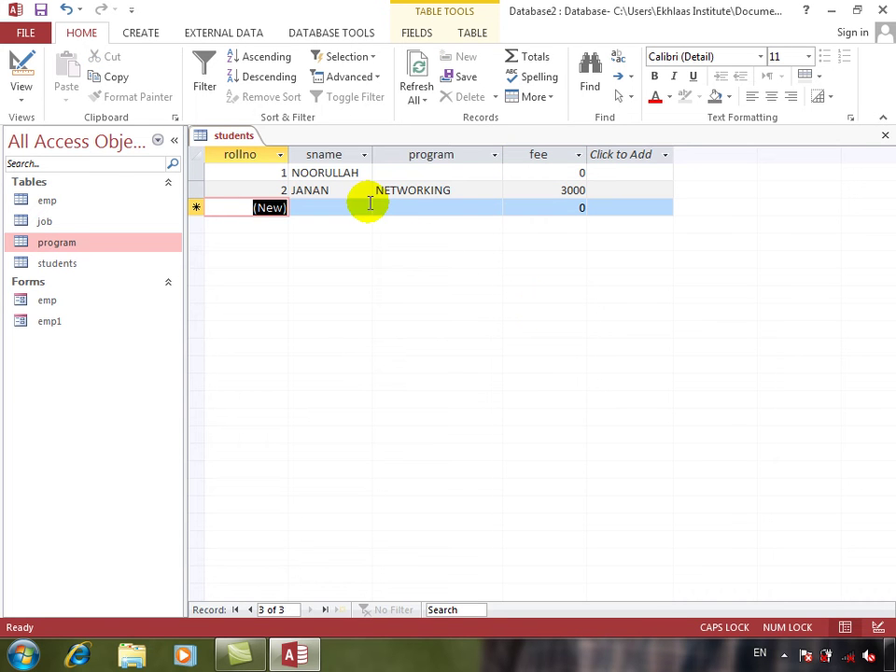
left_click(464, 191)
left_click(492, 191)
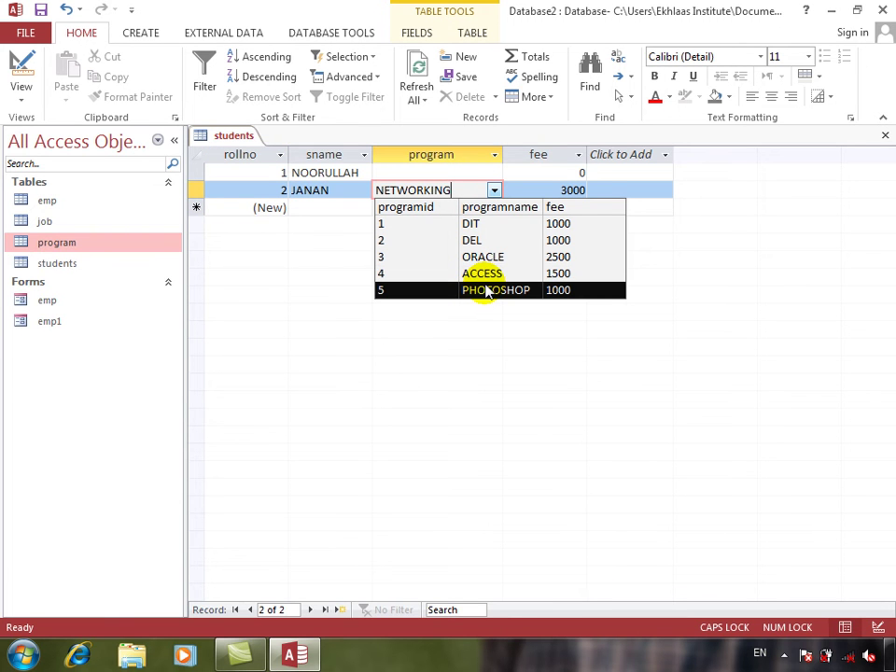
left_click(329, 205)
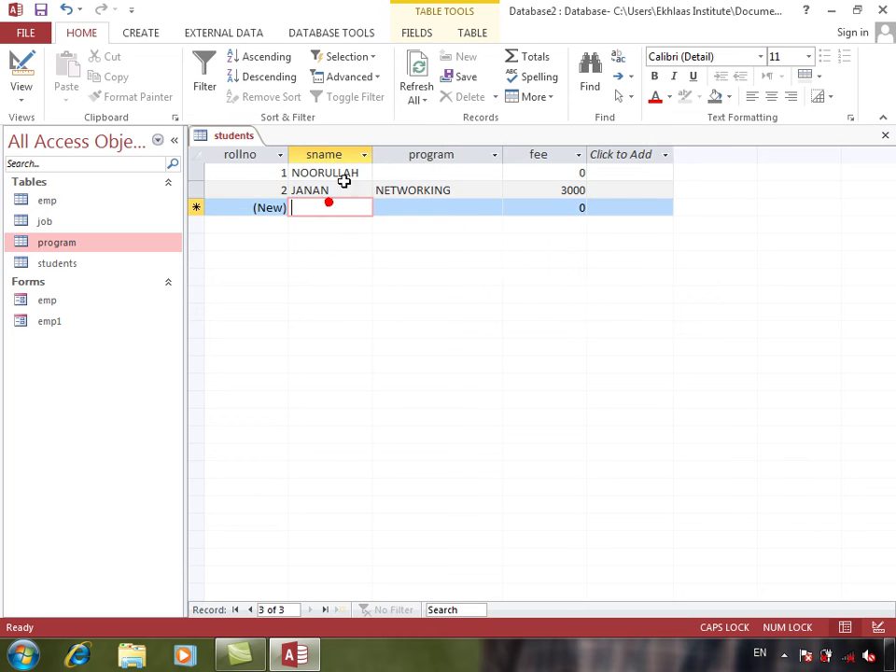
Set the first student's program to HARDWARE with fee 4000, then switch to Design view
left_click(350, 173)
key("Tab")
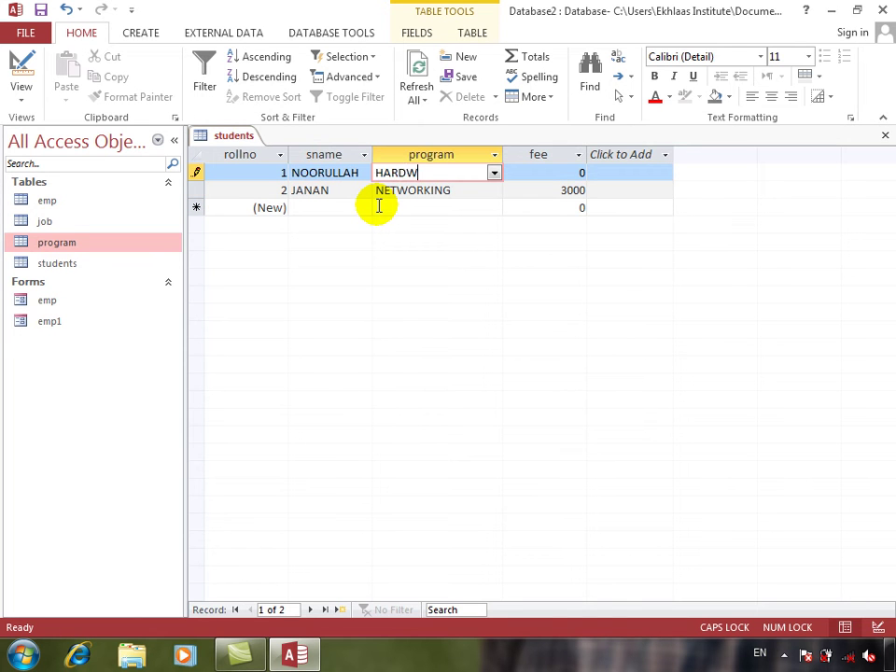
key("Tab")
type("4")
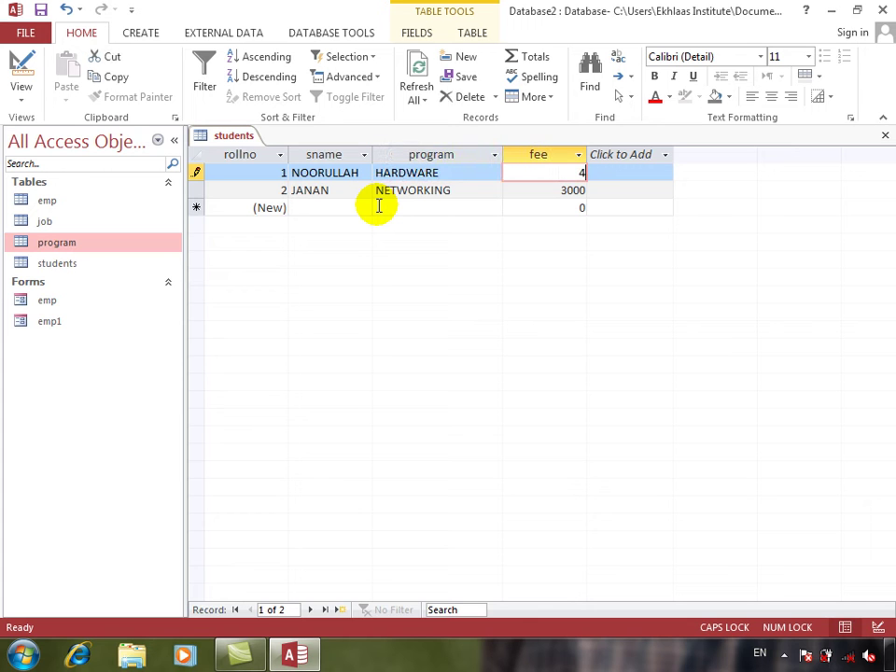
type("000")
key("Tab")
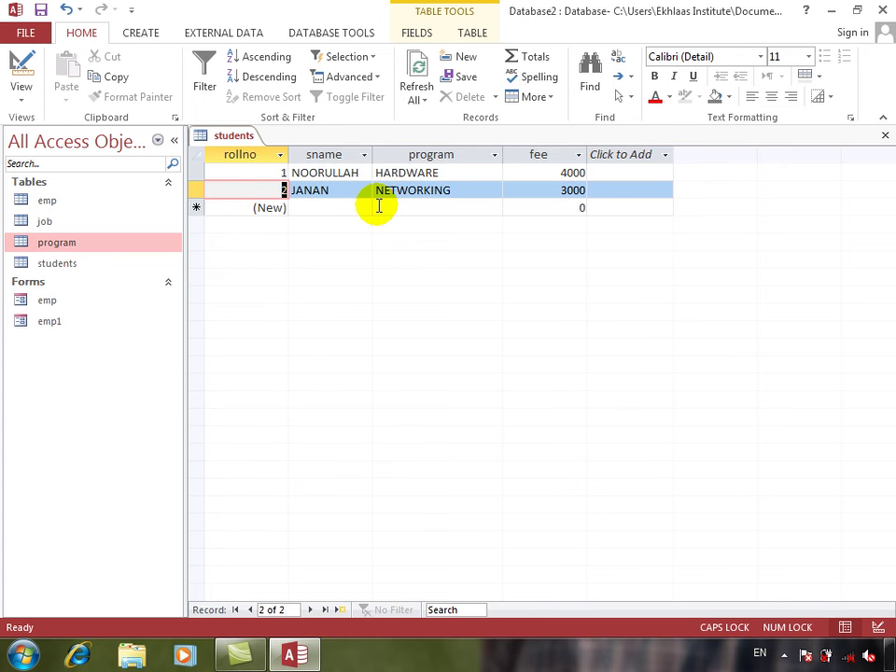
left_click(474, 171)
left_click(494, 173)
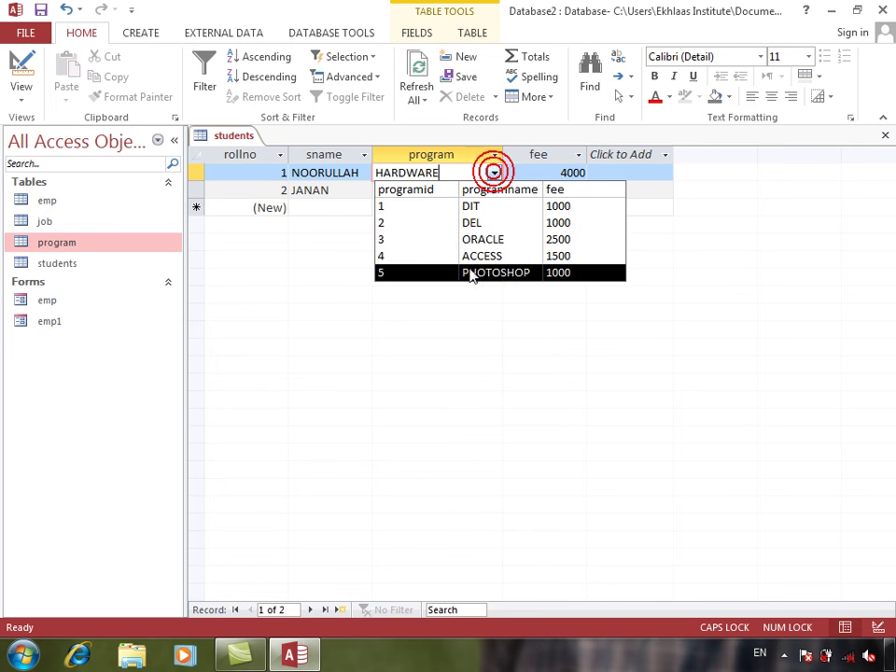
left_click(336, 203)
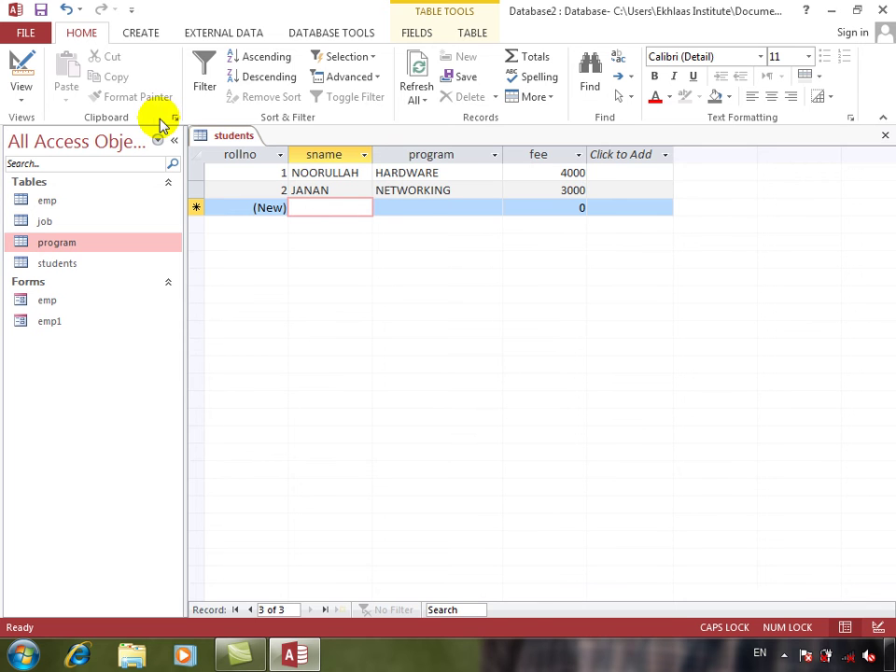
left_click(21, 73)
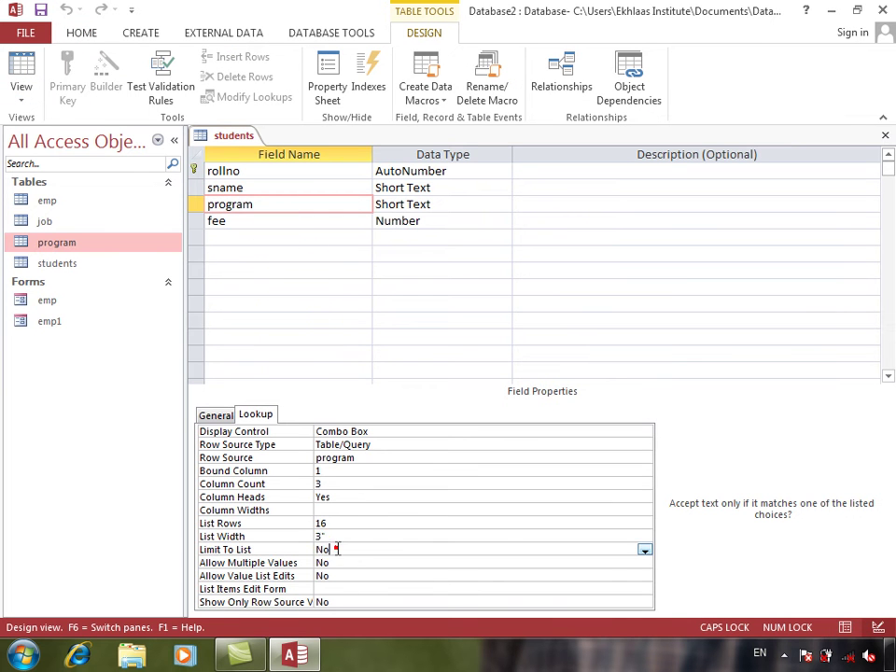
Set Limit To List to Yes for the program lookup and save the table
double_click(337, 549)
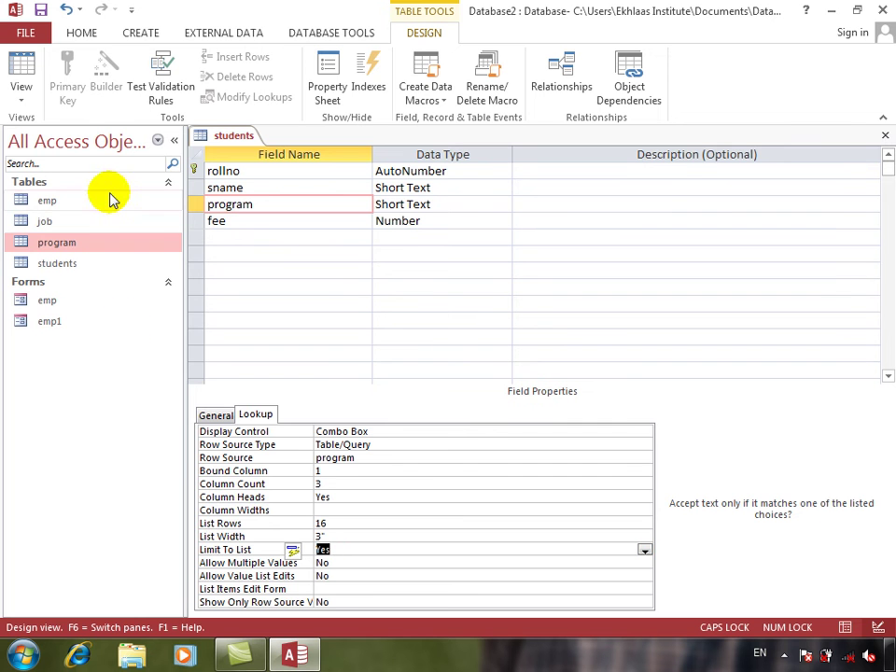
left_click(13, 35)
left_click(28, 32)
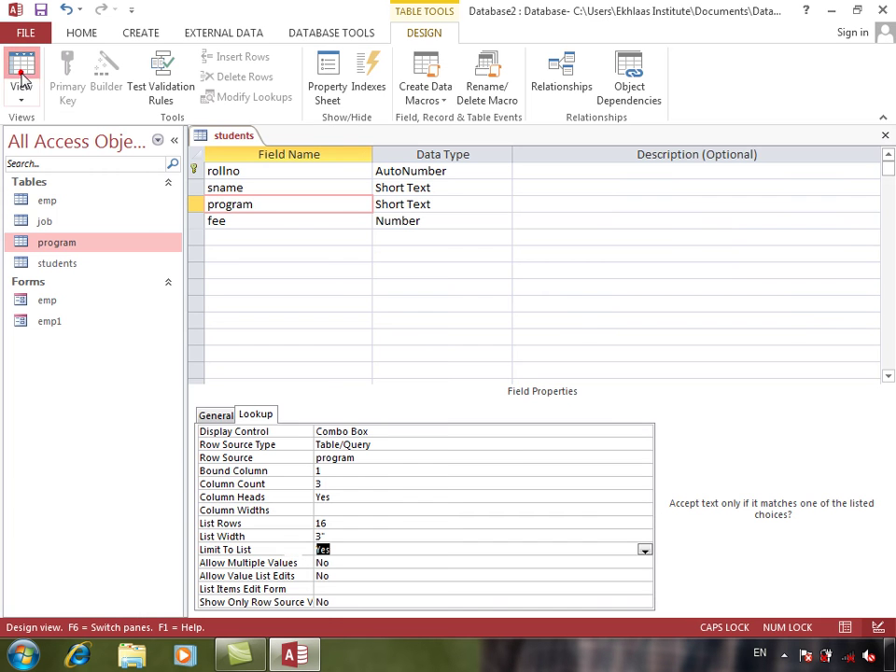
left_click(19, 67)
key("Return")
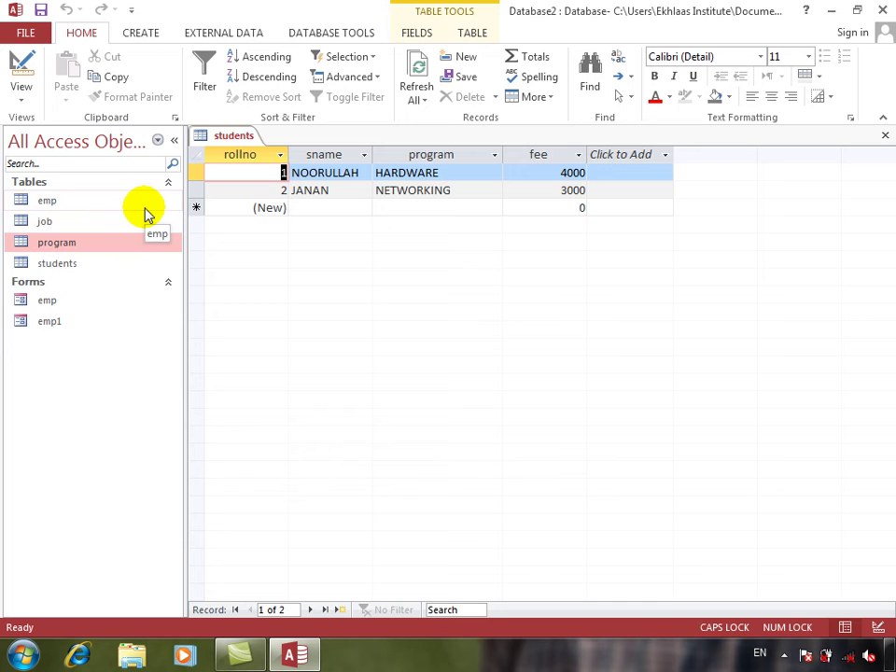
Add a third student by name and enter FLASH as the program
key("Down")
key("Down")
key("Tab")
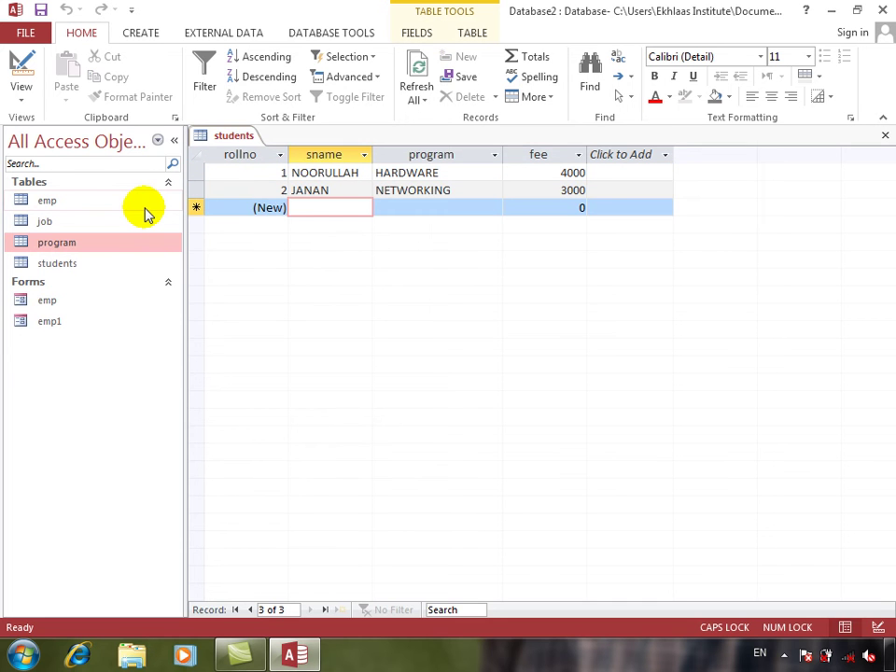
type("SAGF")
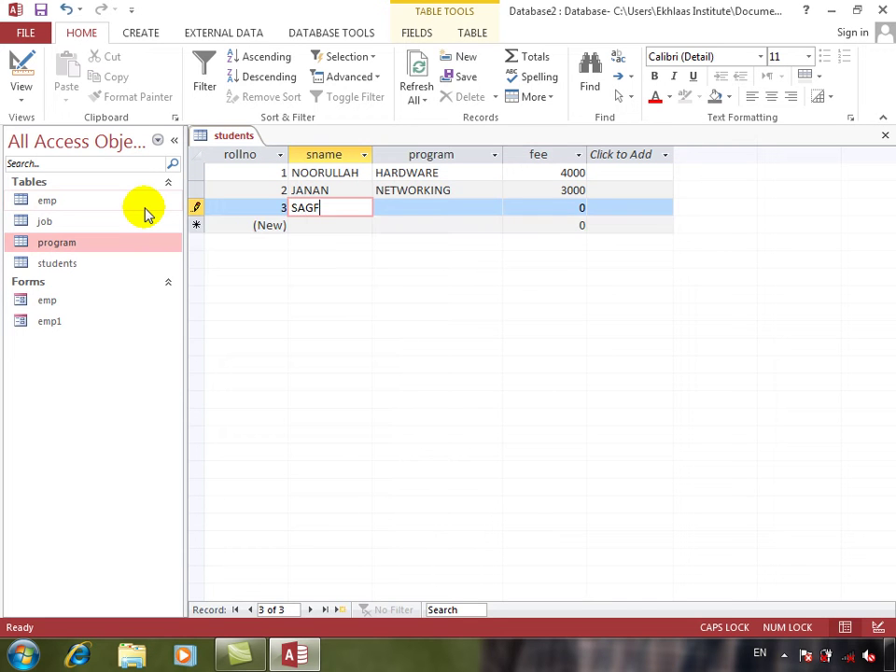
type("ULLAH")
key("Tab")
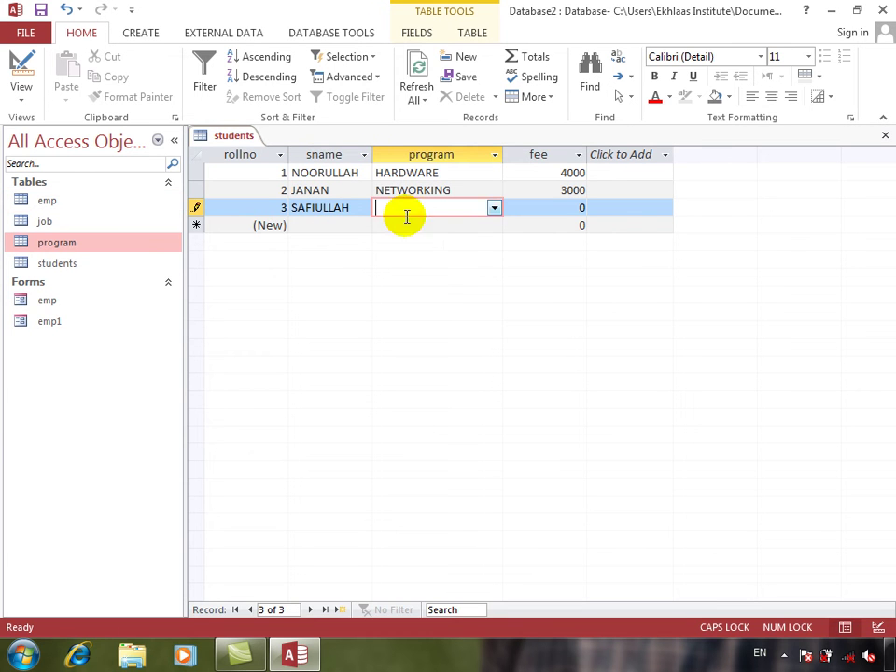
left_click(496, 208)
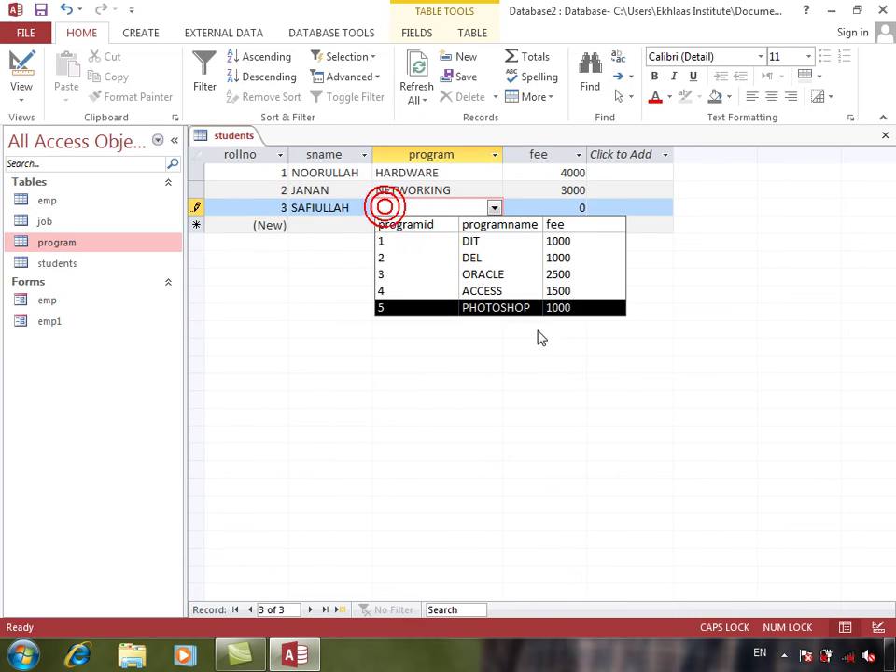
key("Escape")
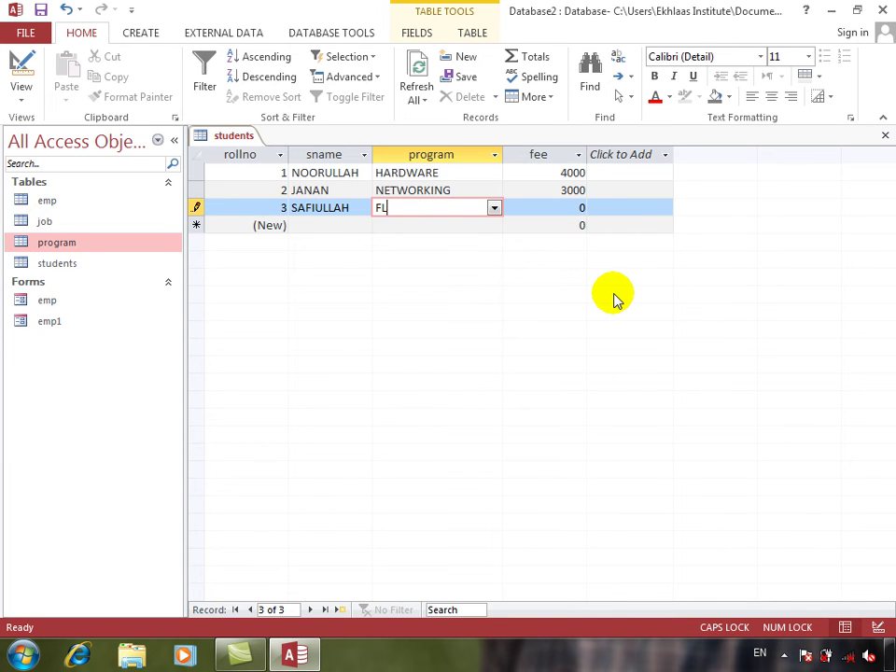
key("Return")
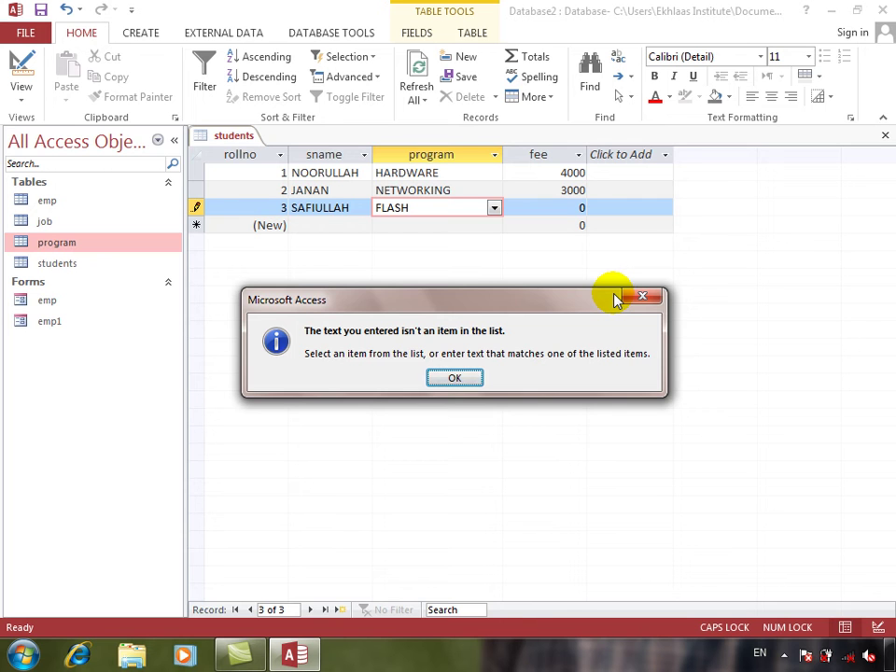
Dismiss the not-in-list warnings and replace FLASH with DIT (1) for the third student
key("Return")
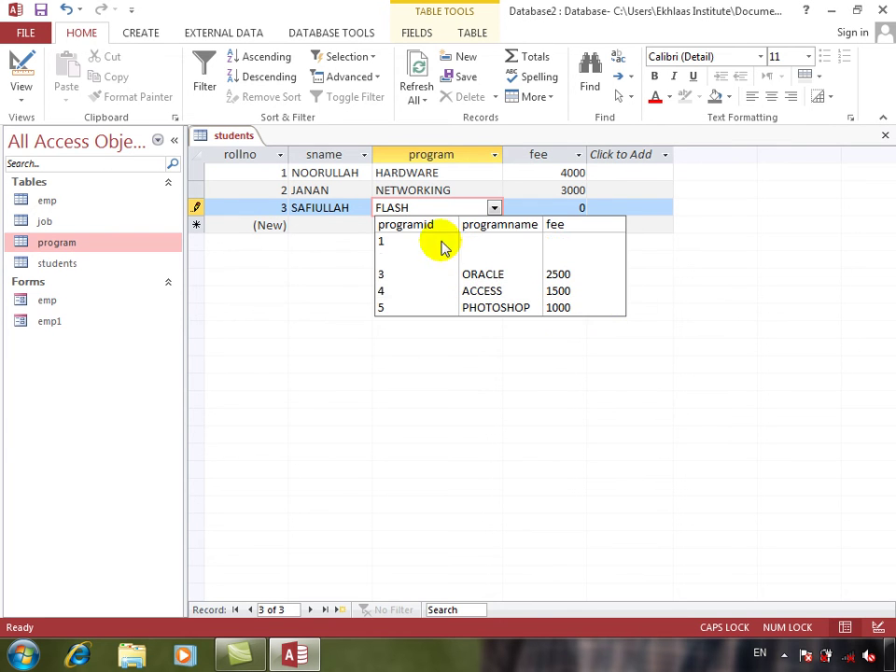
left_click_drag(444, 205, 370, 205)
key("Return")
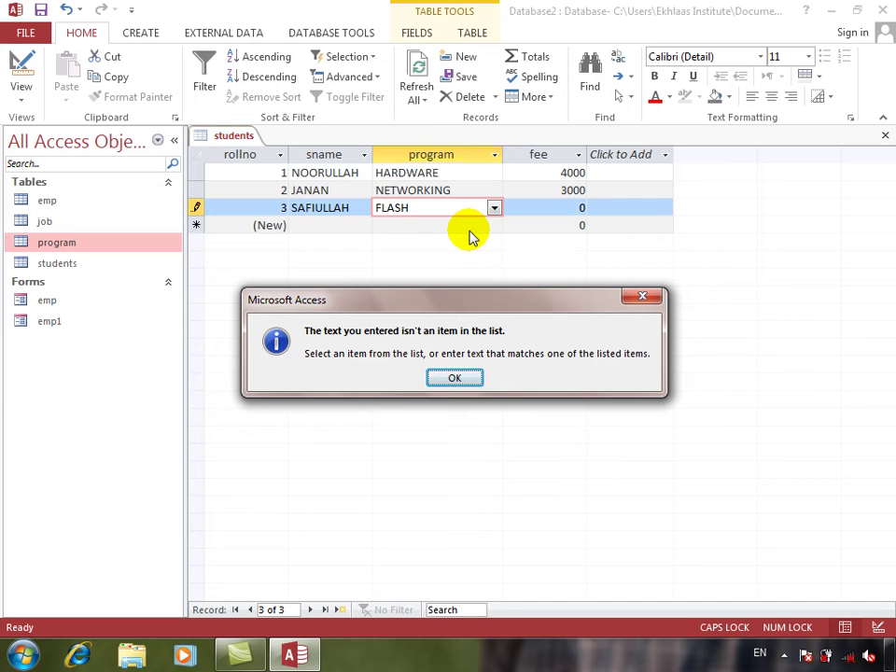
key("Return")
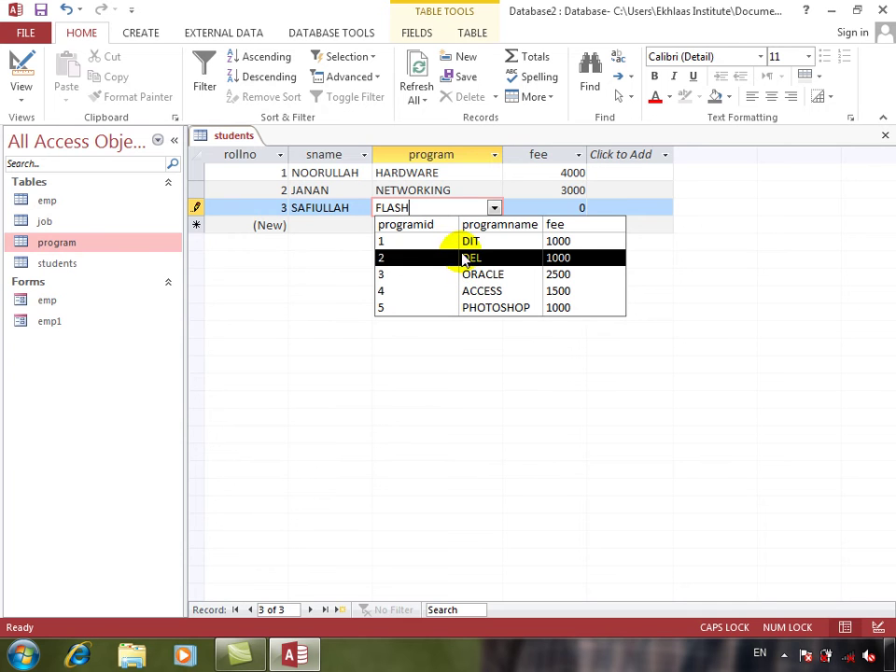
left_click(466, 245)
right_click(464, 248)
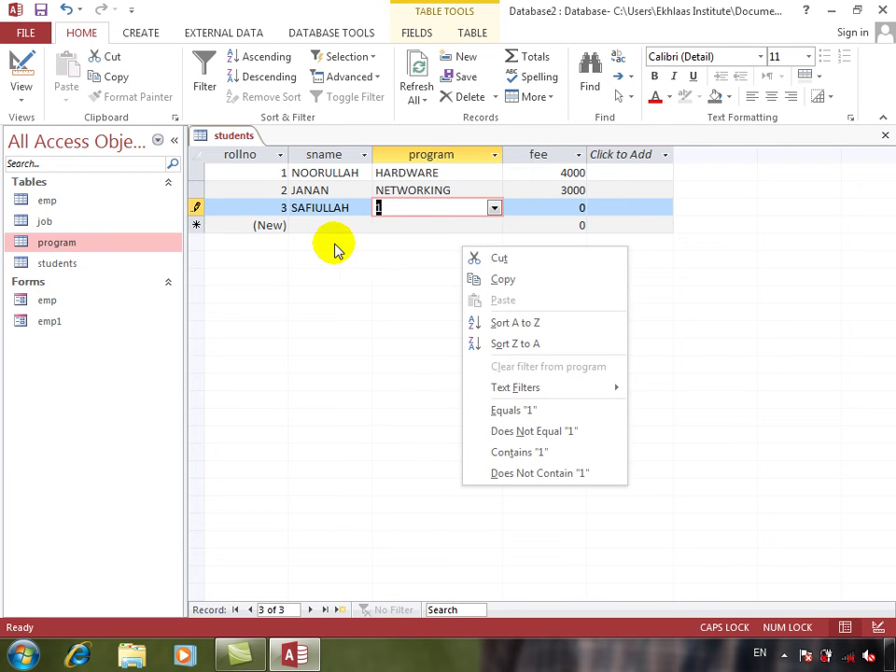
right_click(20, 63)
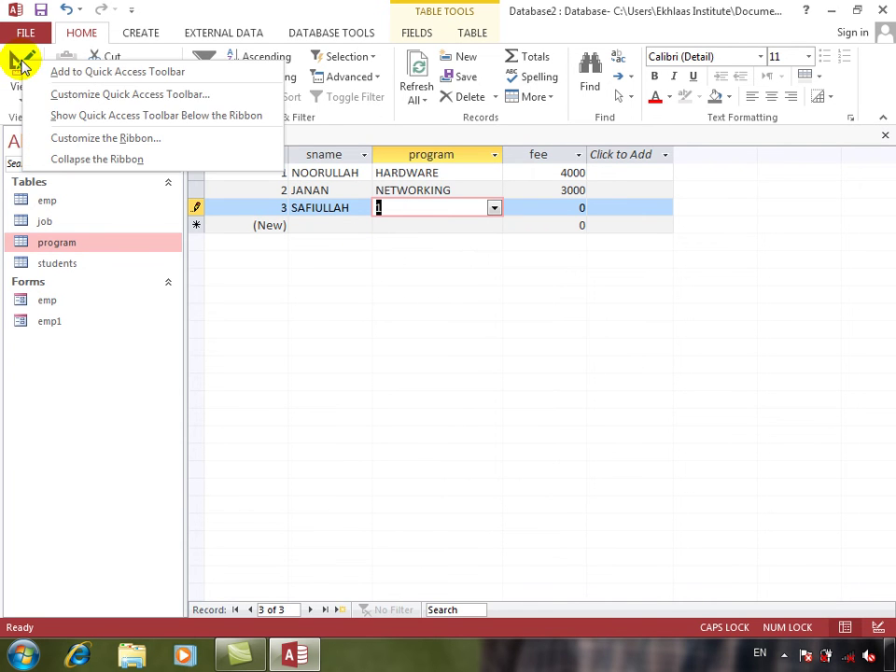
left_click(21, 75)
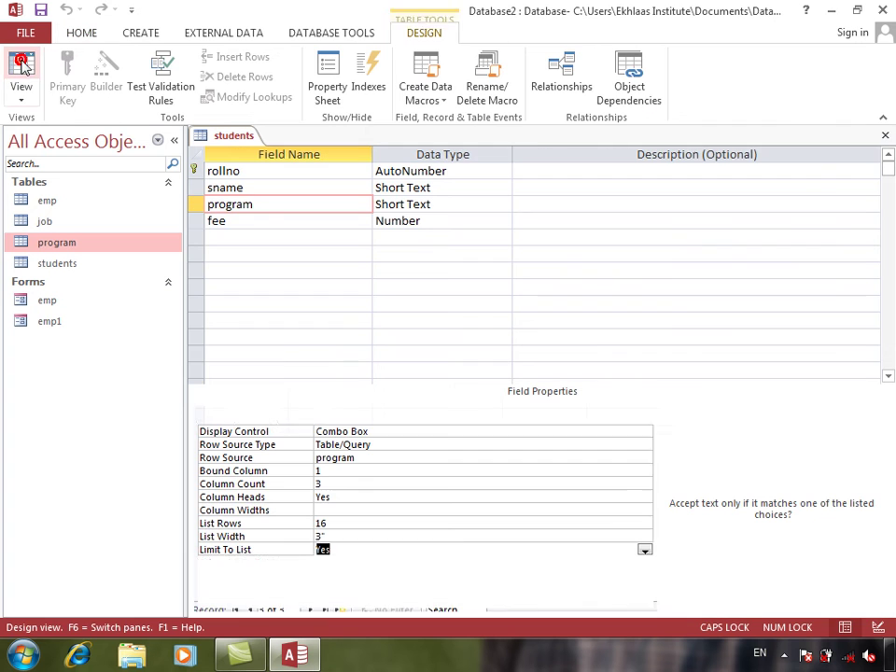
Set Limit To List back to No so outside values are allowed, and save
double_click(338, 551)
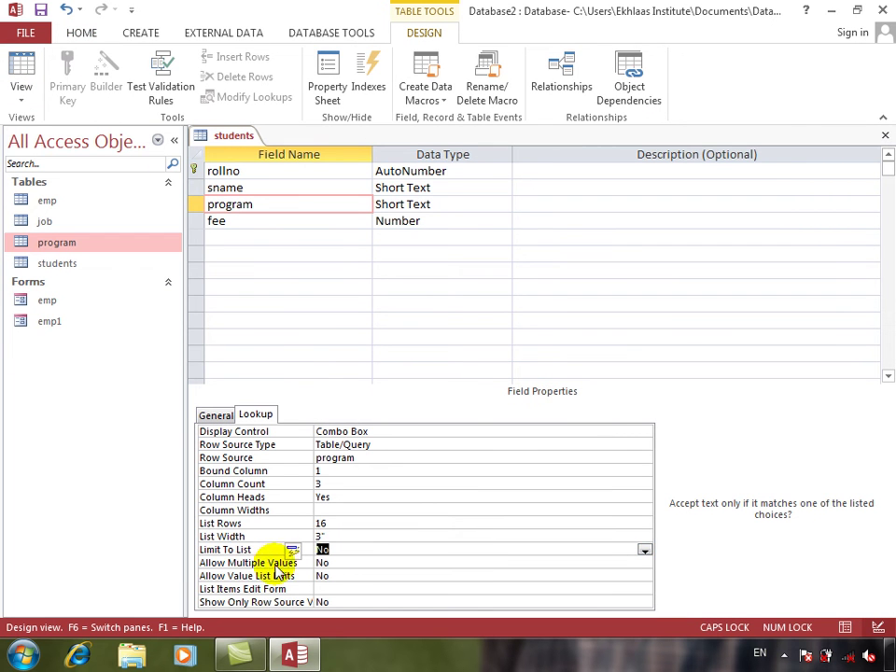
left_click(331, 563)
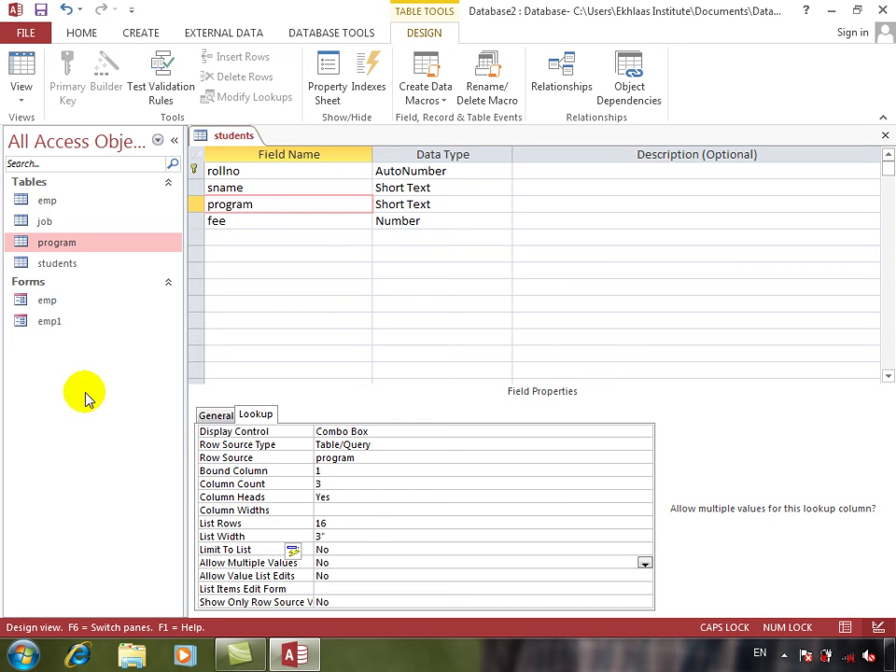
left_click(21, 75)
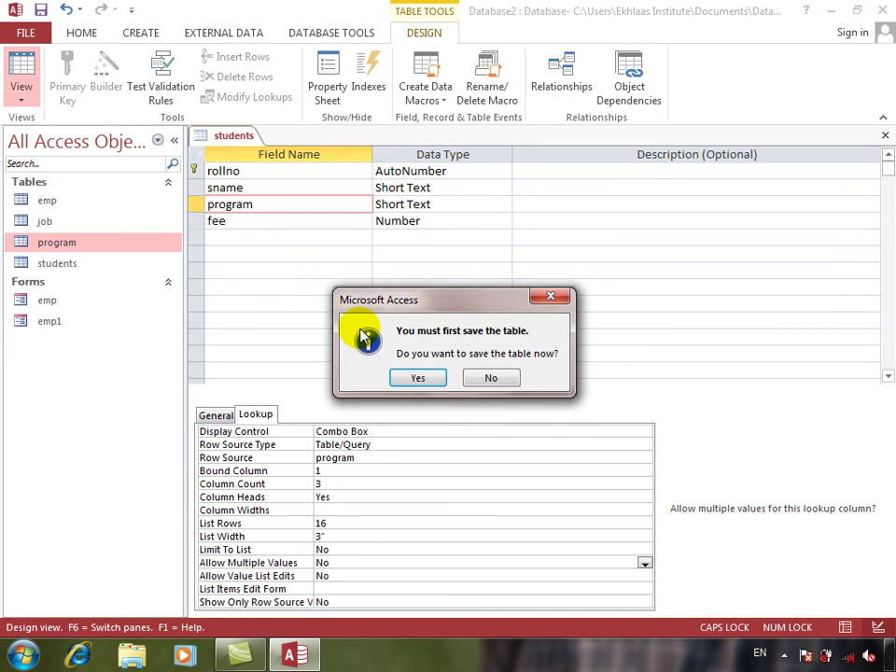
key("Return")
Try ORACLE and DEL, then settle record 3's program on ACCESS (4)
key("Down")
key("Down")
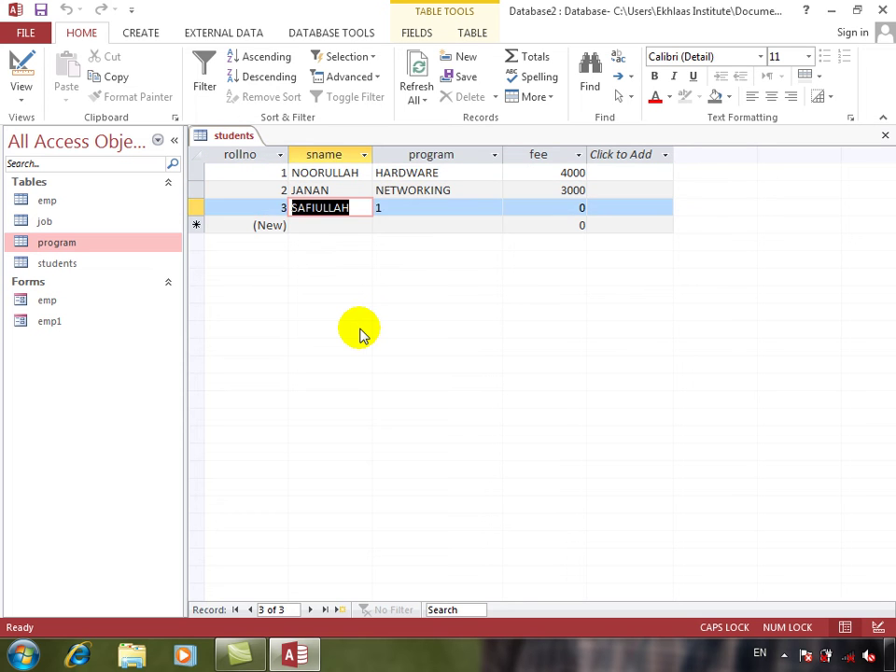
key("Down")
key("Right")
key("Right")
key("Up")
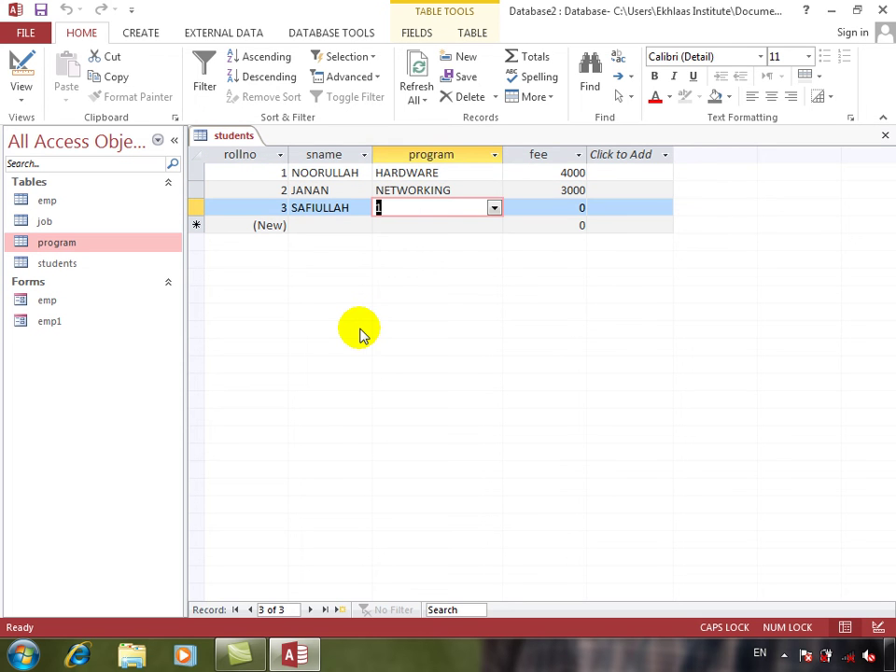
left_click(494, 208)
left_click(488, 274)
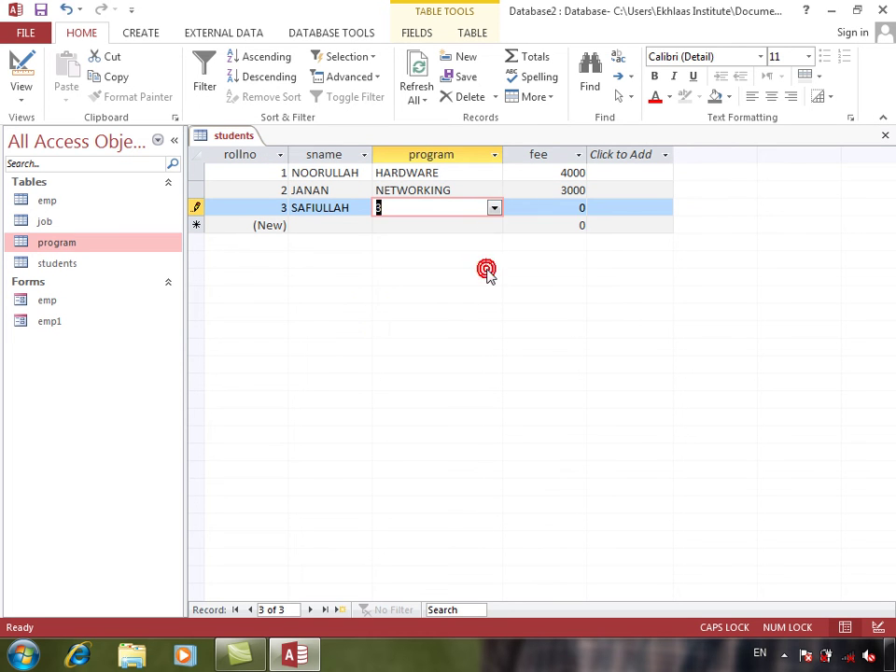
left_click(494, 207)
left_click(464, 257)
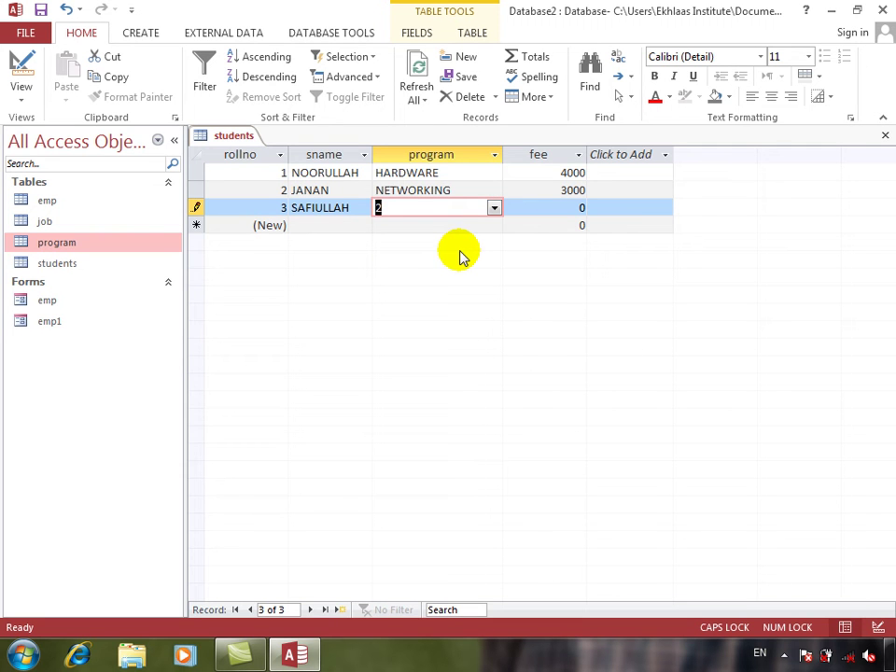
left_click(494, 208)
left_click(487, 274)
left_click(494, 207)
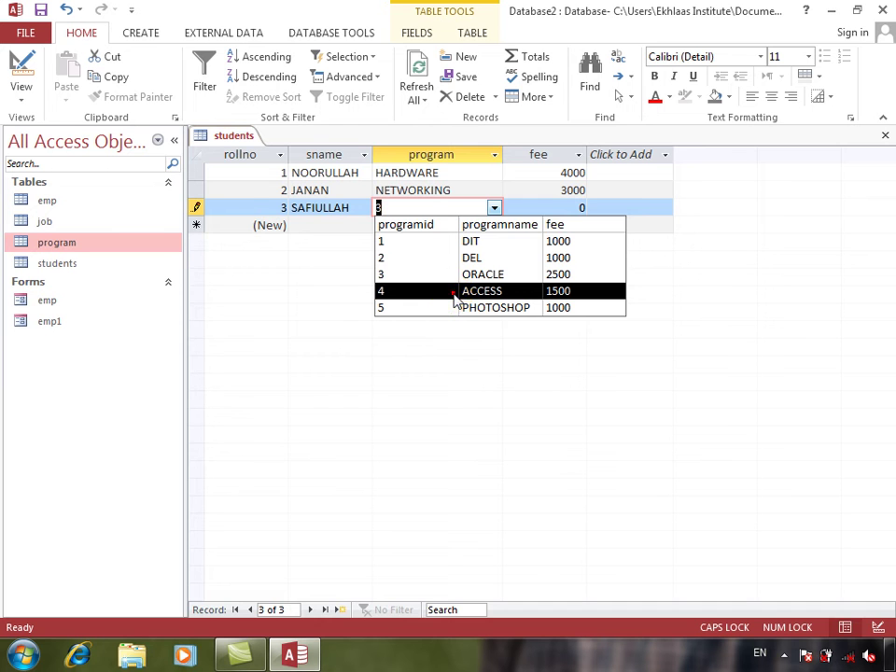
left_click(458, 299)
left_click(17, 64)
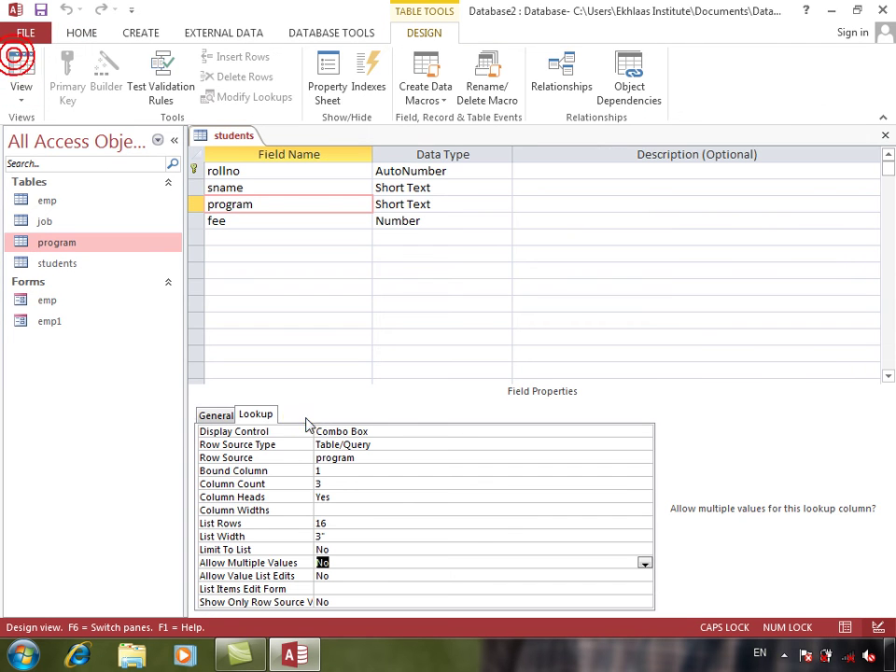
Set Allow Multiple Values to Yes for the program field and save the table
double_click(346, 561)
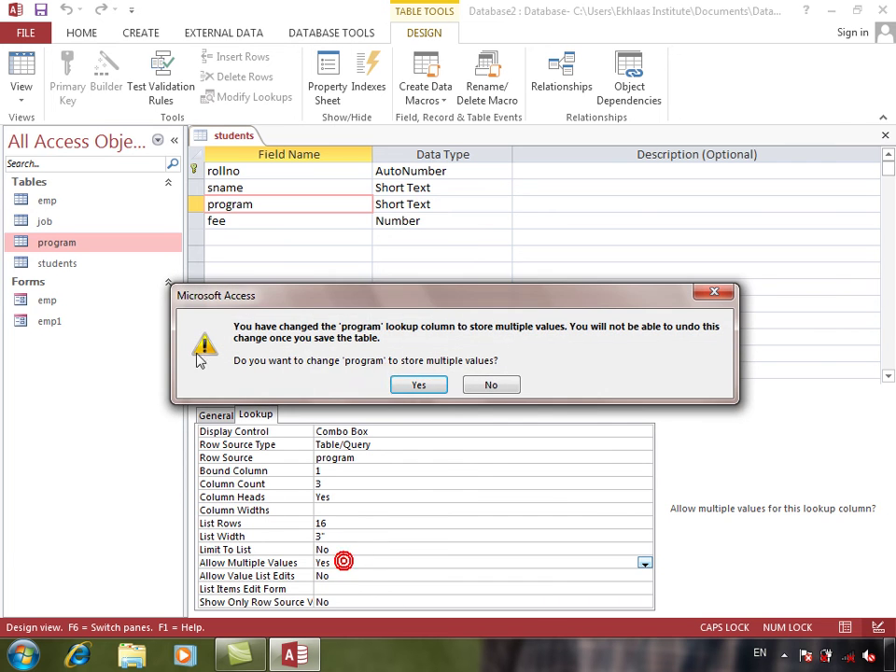
left_click(400, 386)
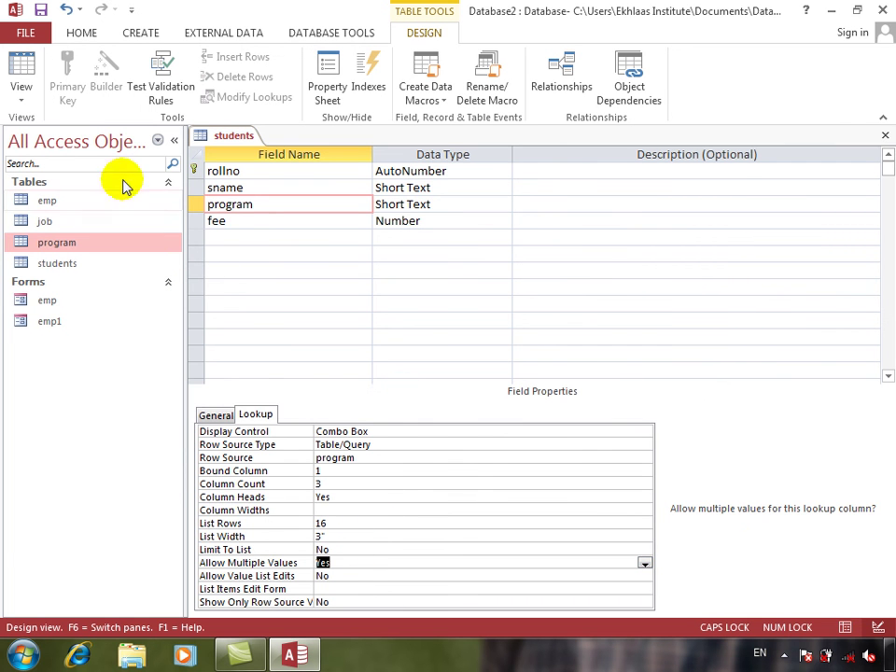
left_click(15, 71)
key("Return")
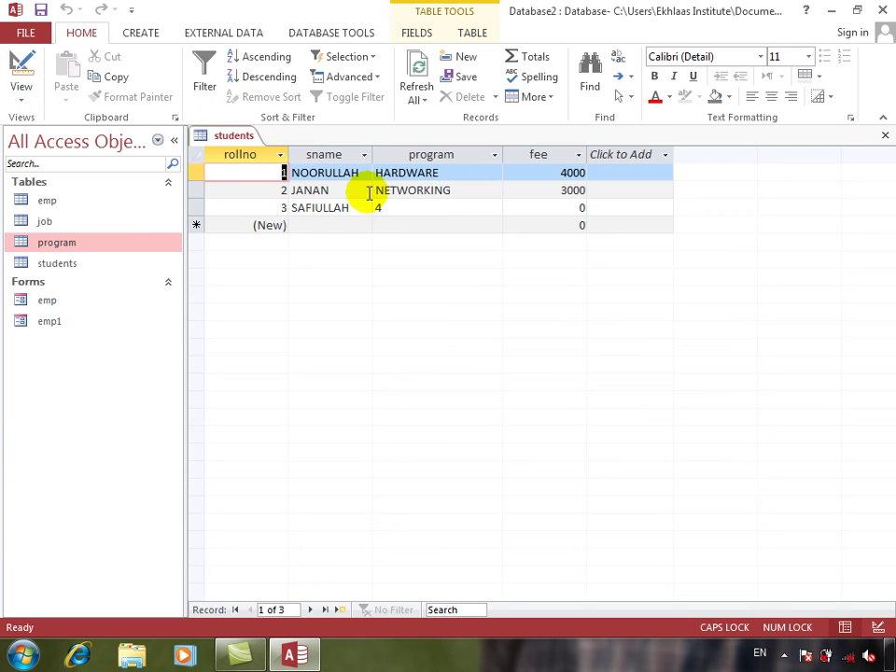
Tick DEL (2) and DIT (1) alongside ACCESS in record 3's program checklist
left_click(405, 208)
left_click(493, 207)
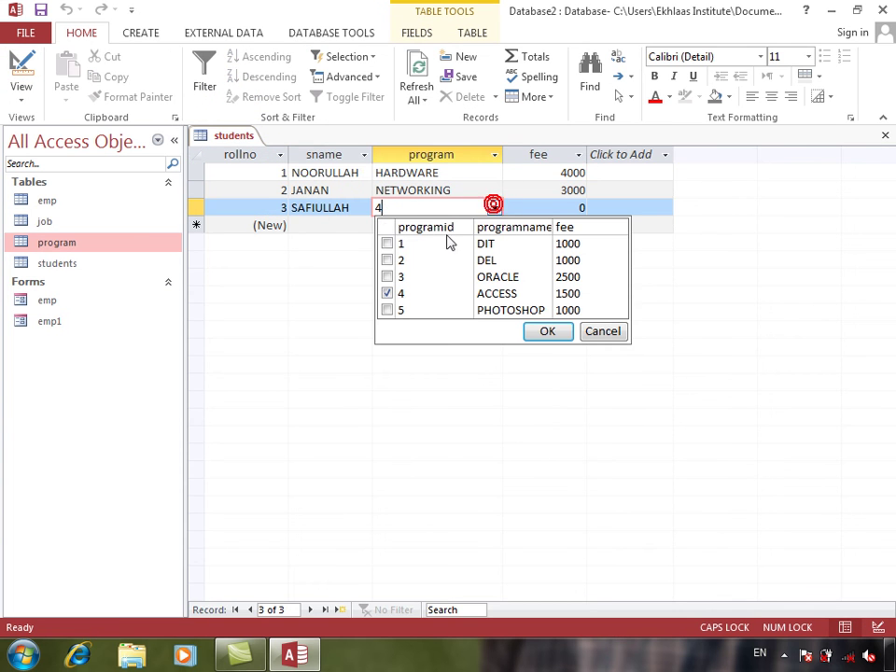
left_click(387, 260)
left_click(388, 243)
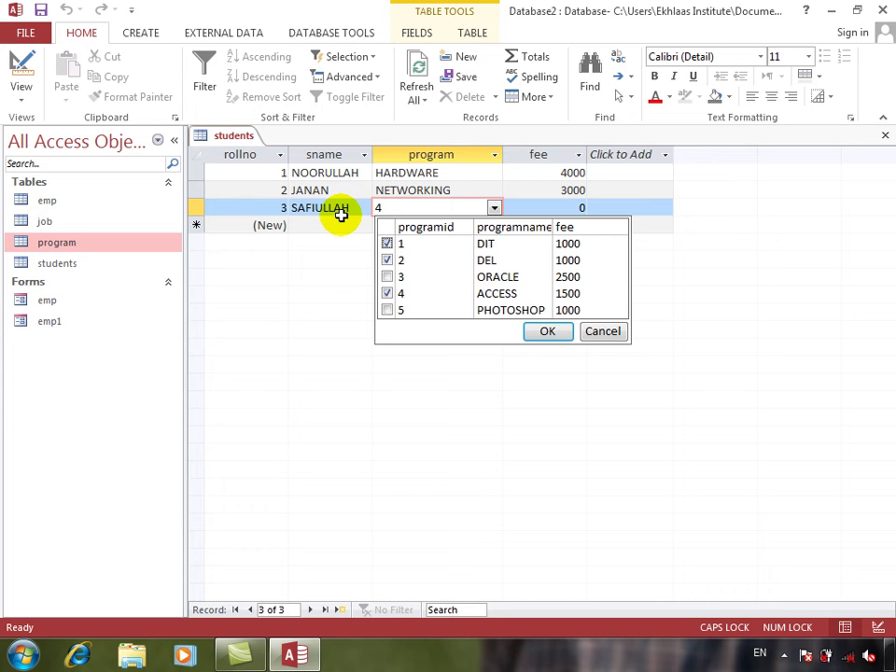
key("Return")
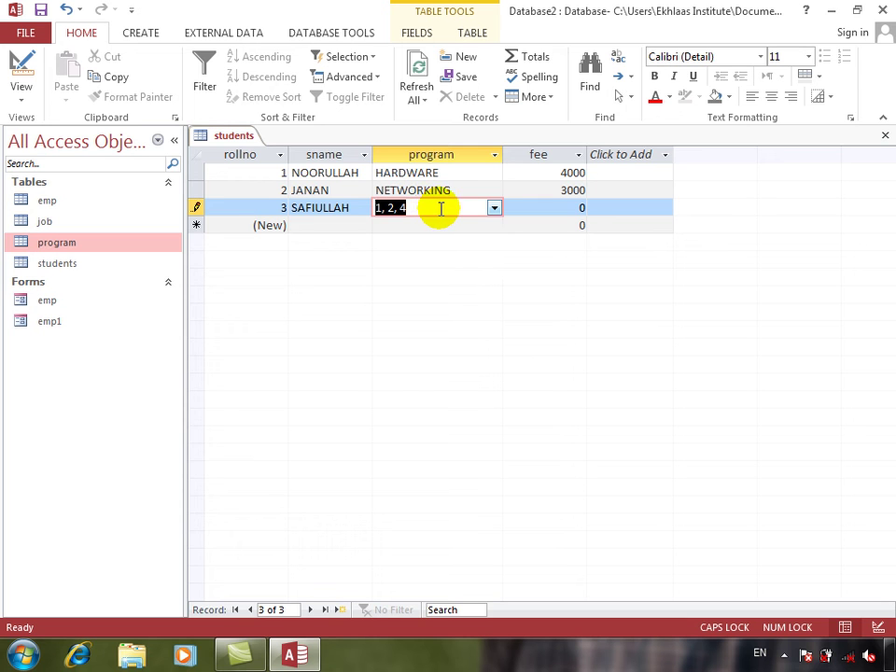
Untick programs 1 and 2 so record 3 keeps only program 4
left_click(493, 208)
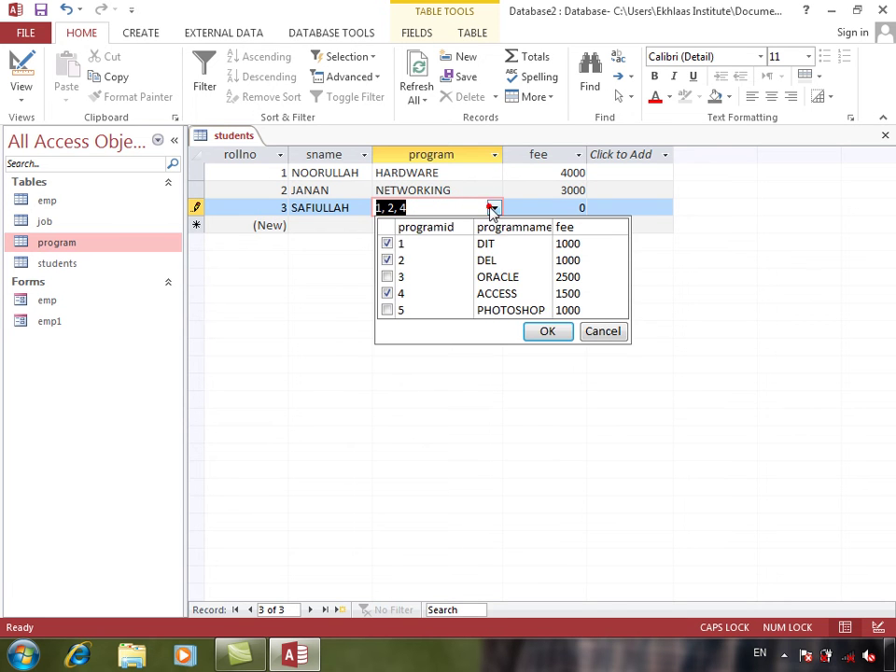
left_click(388, 261)
left_click(388, 243)
left_click(546, 351)
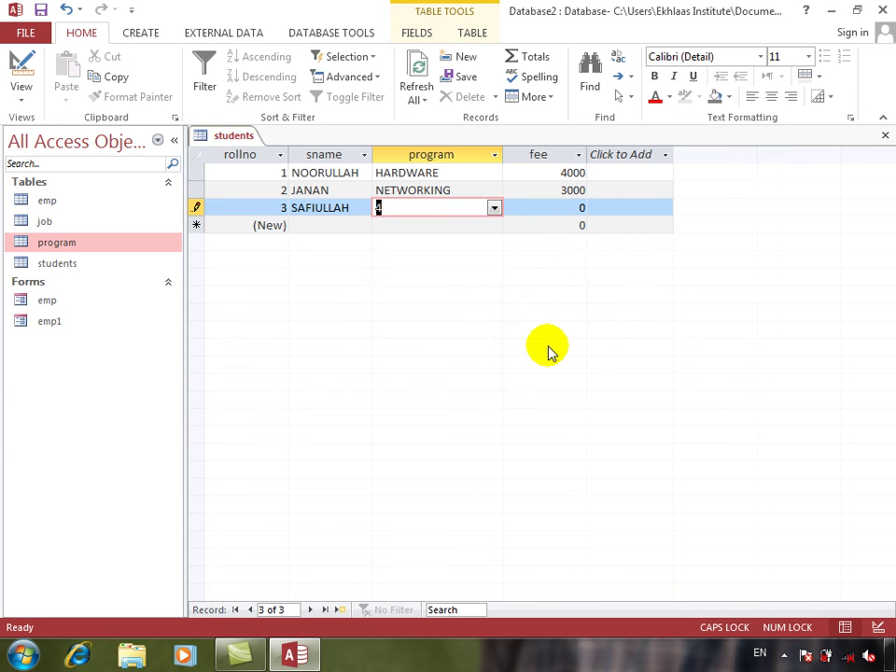
left_click(494, 208)
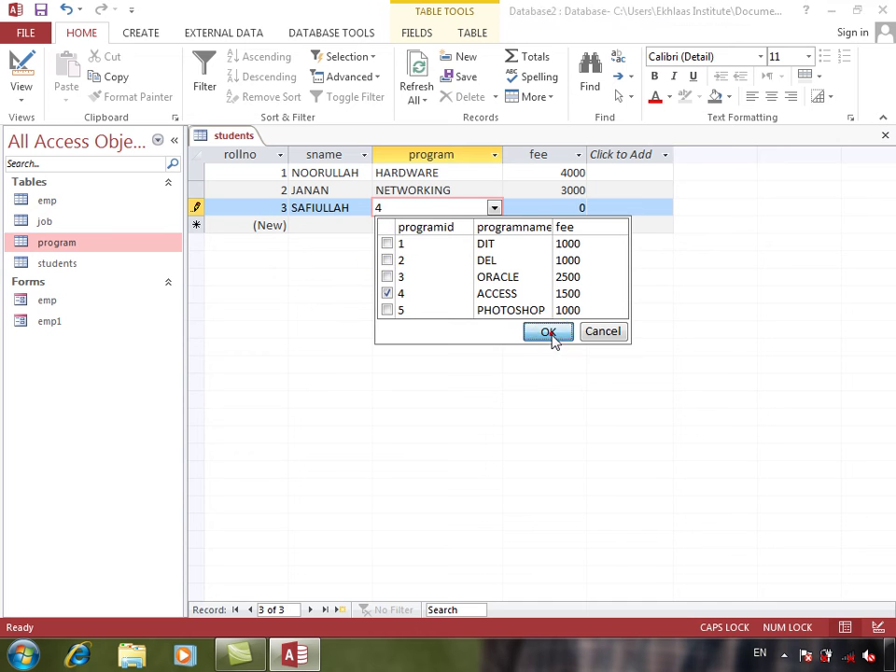
left_click(551, 335)
left_click(21, 77)
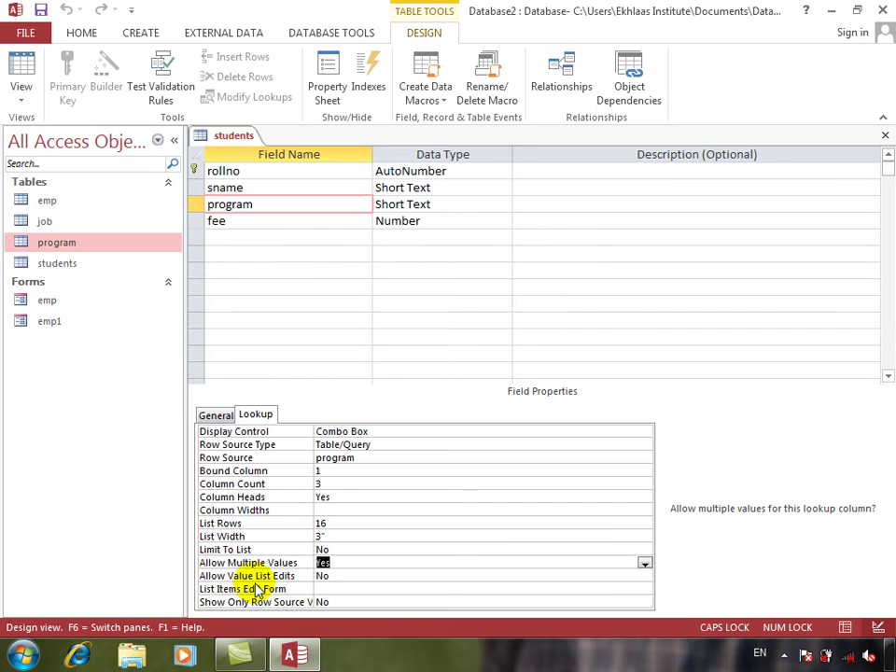
Make the program lookup a Value List of HARDWARE, PHOTOSHOP and DIT
left_click(346, 570)
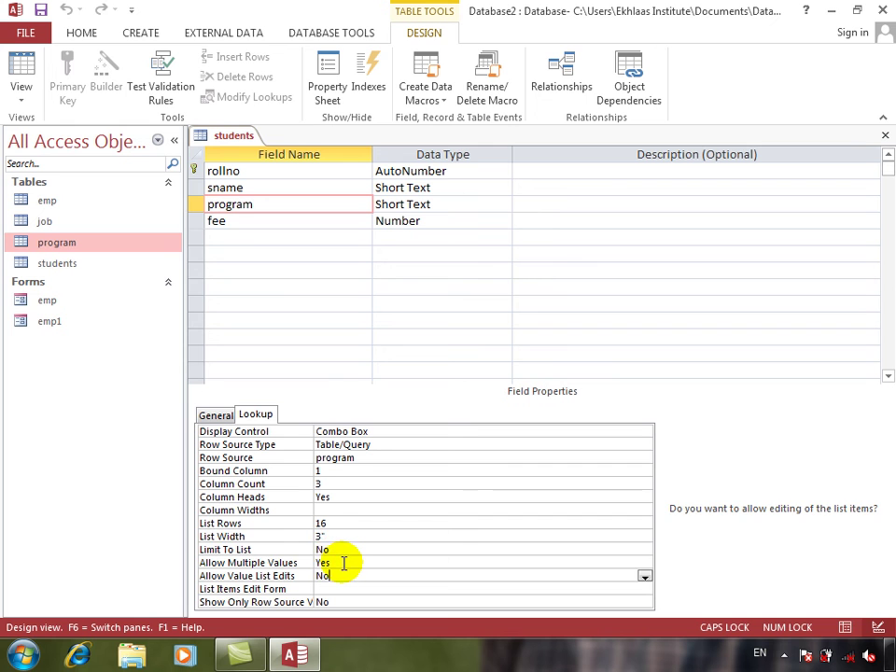
left_click(344, 563)
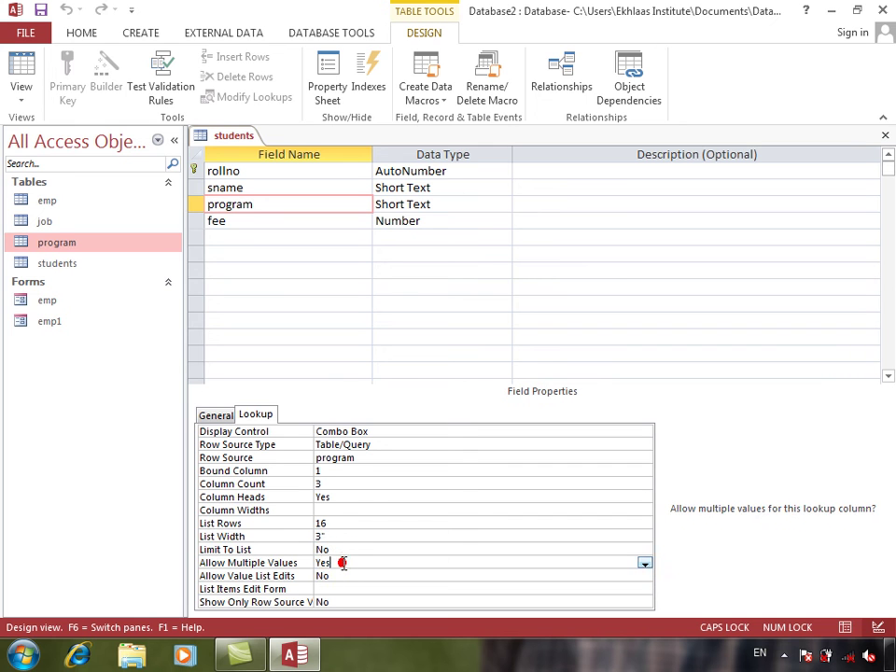
left_click(380, 457)
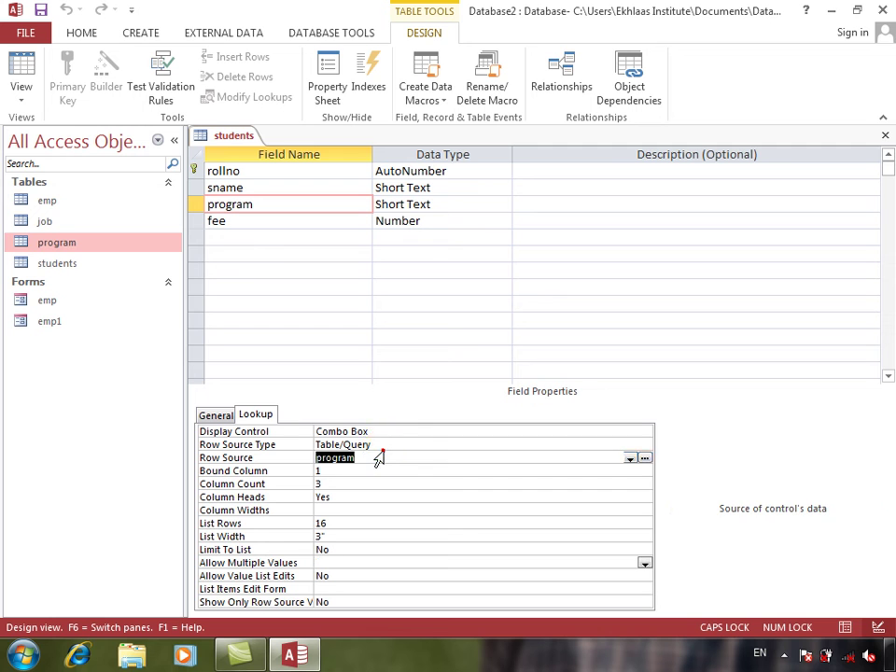
key("Delete")
left_click(379, 447)
key("ctrl+z")
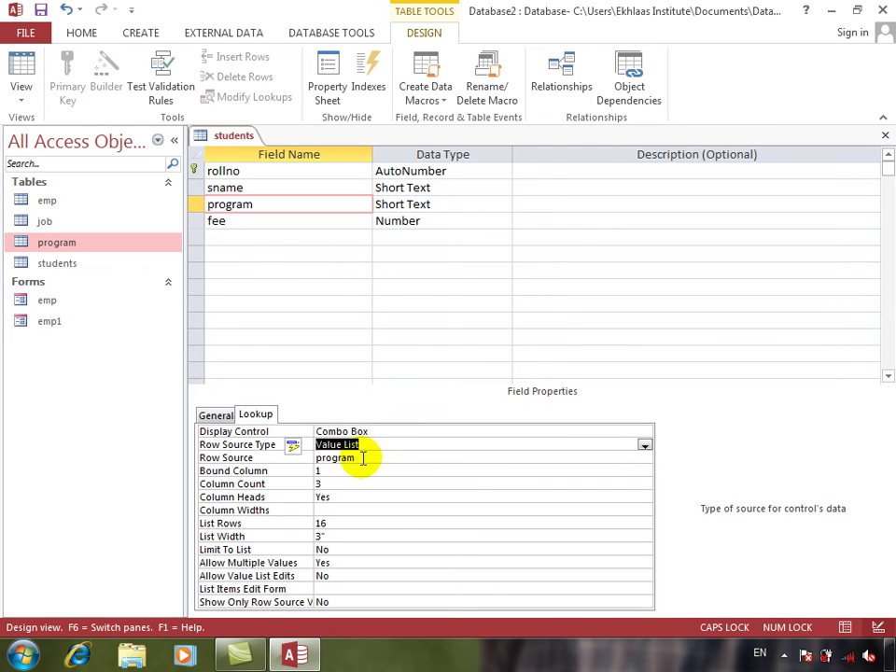
left_click(276, 457)
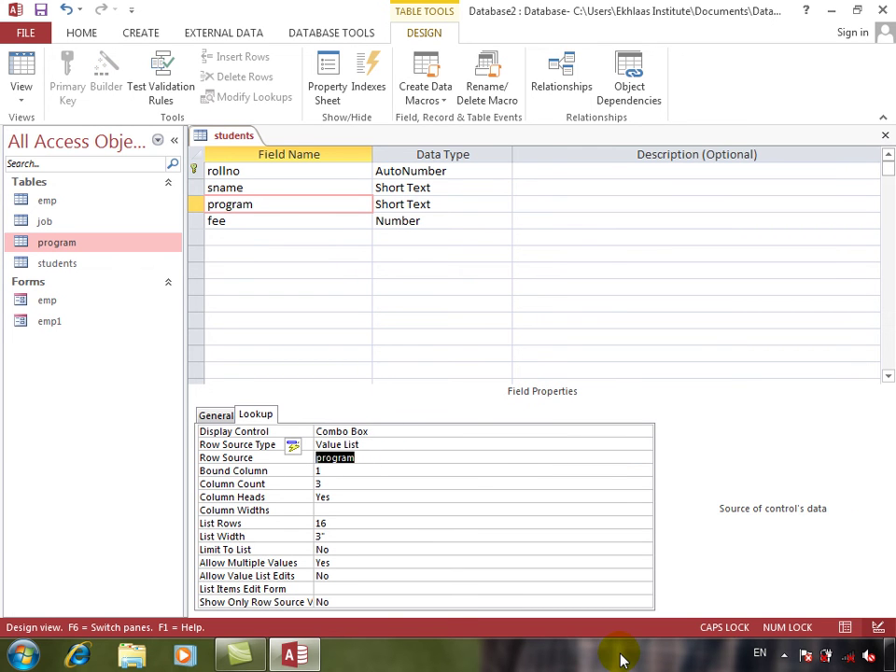
type("HARDWARE,PHOTOSHOP,DIT,")
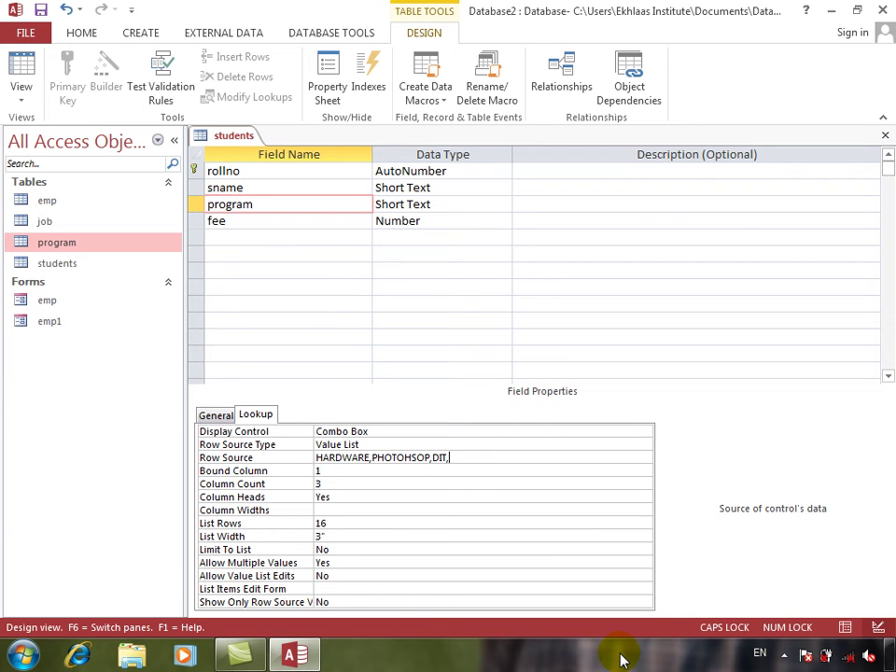
key("Return")
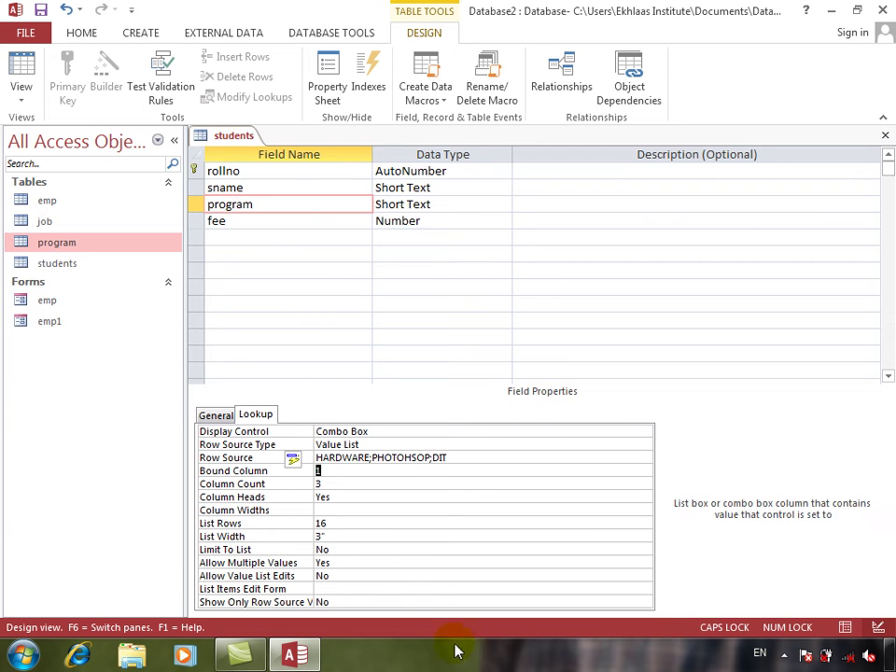
Set Allow Value List Edits to Yes and switch the table to Datasheet view
left_click(336, 576)
double_click(337, 576)
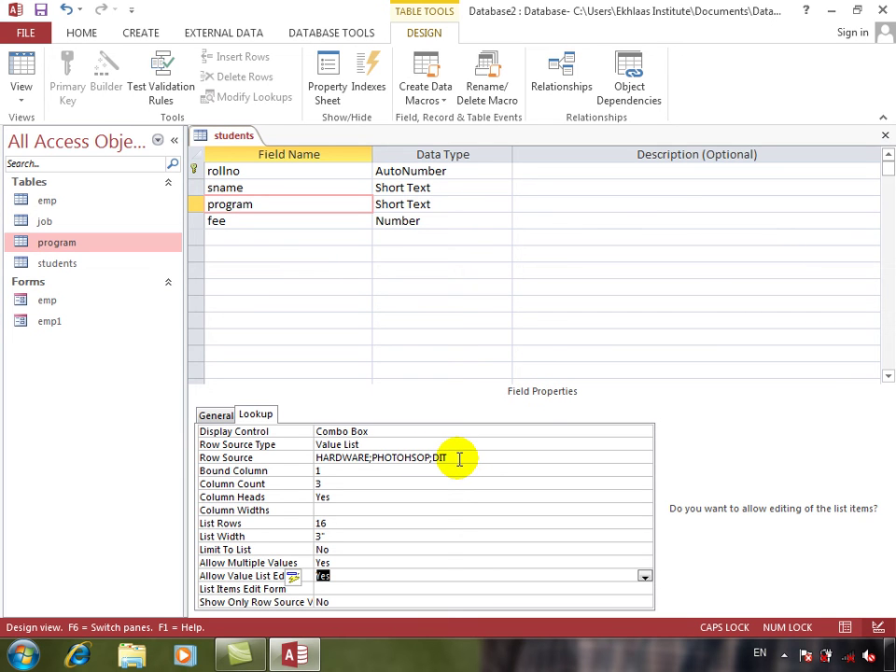
key("Return")
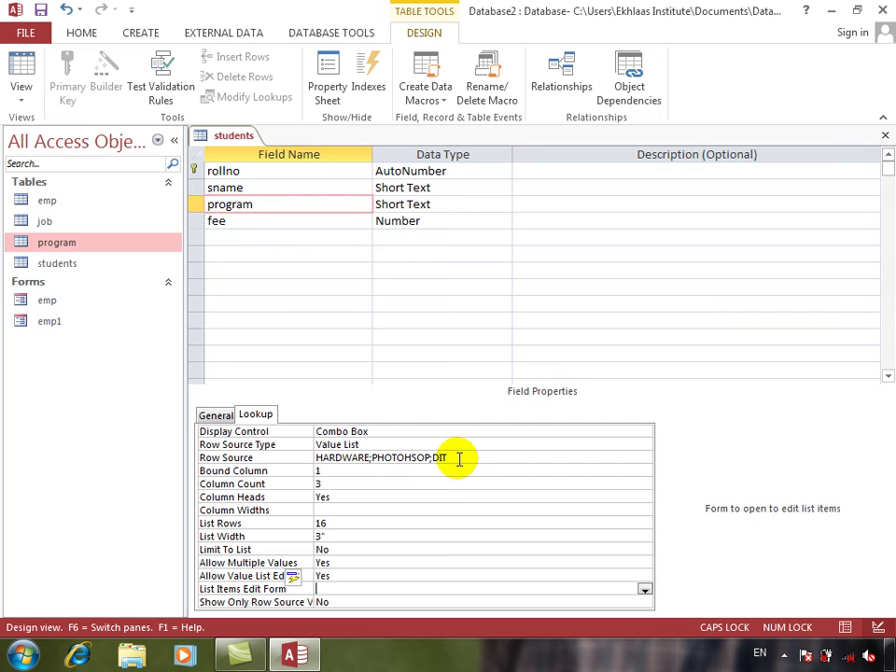
left_click(22, 74)
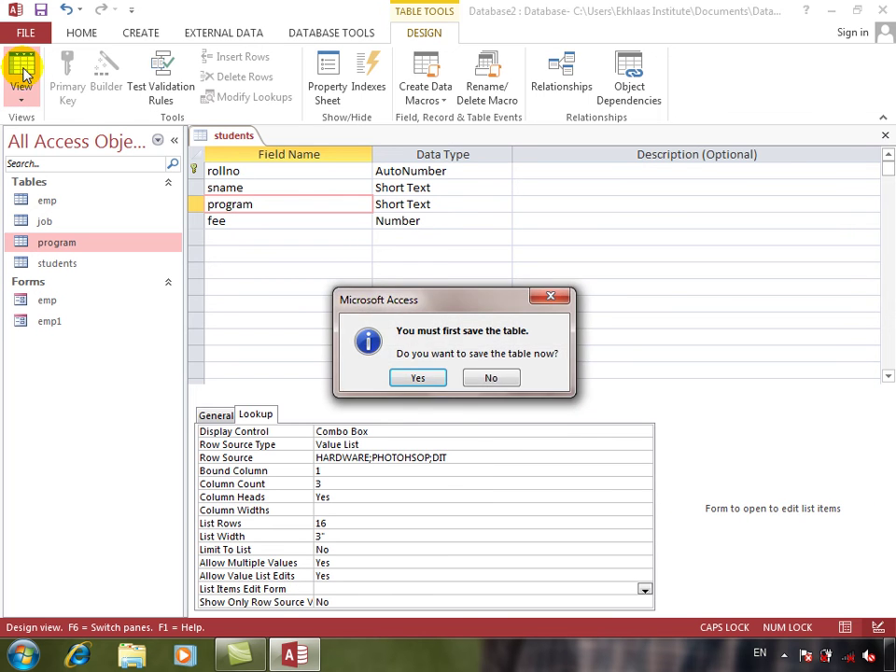
Save the students table and untick record 3's program entry to clear it
key("Return")
left_click(434, 214)
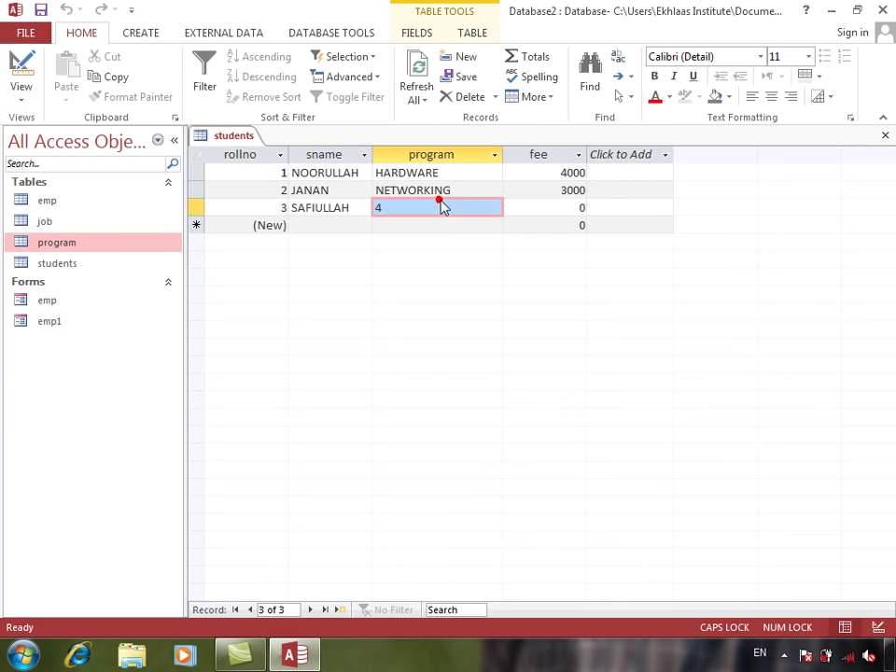
left_click(493, 208)
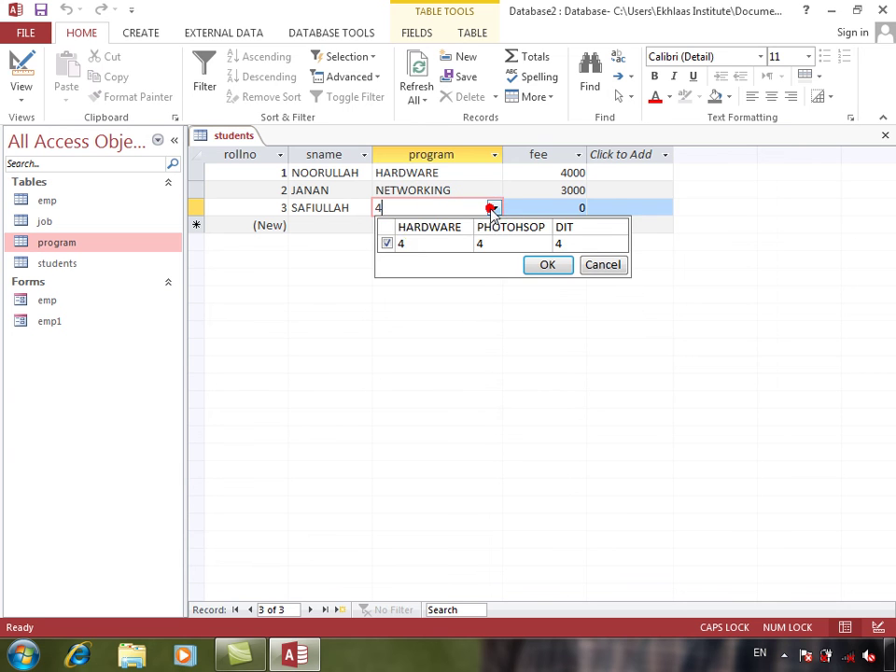
left_click(385, 244)
left_click(536, 266)
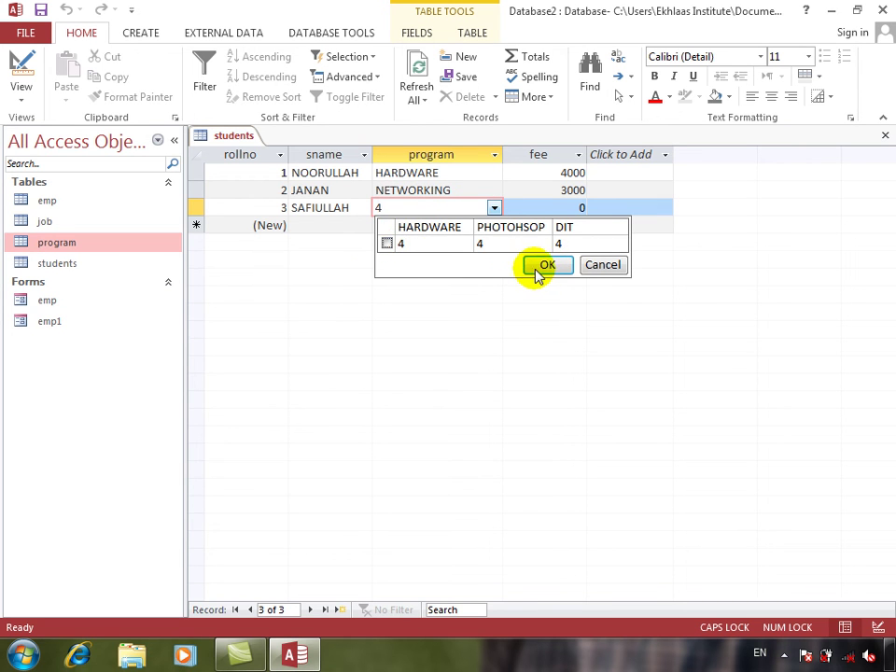
Recheck record 3's program checklist without changes, then return students to Design view
left_click(406, 230)
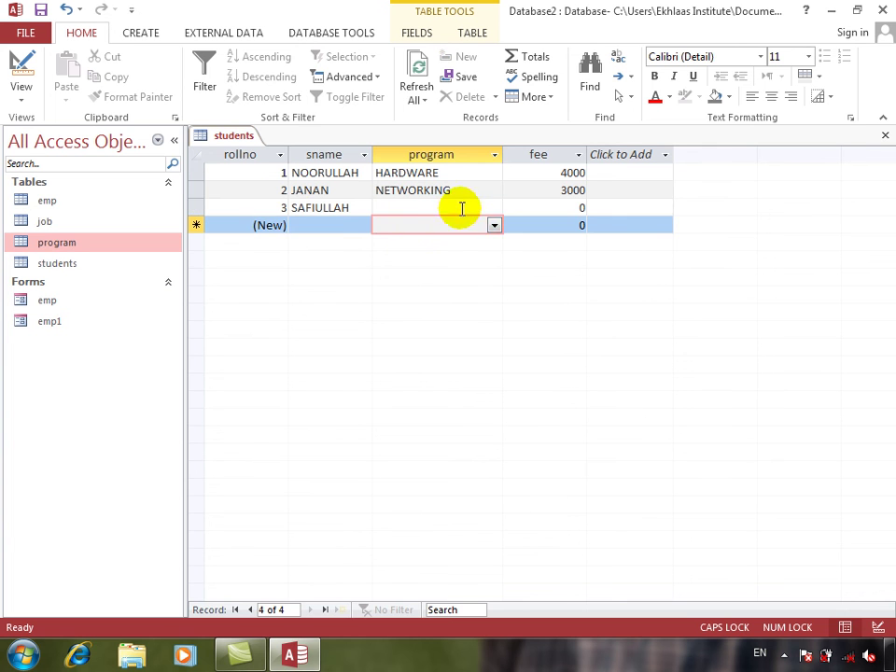
left_click(464, 208)
left_click(494, 208)
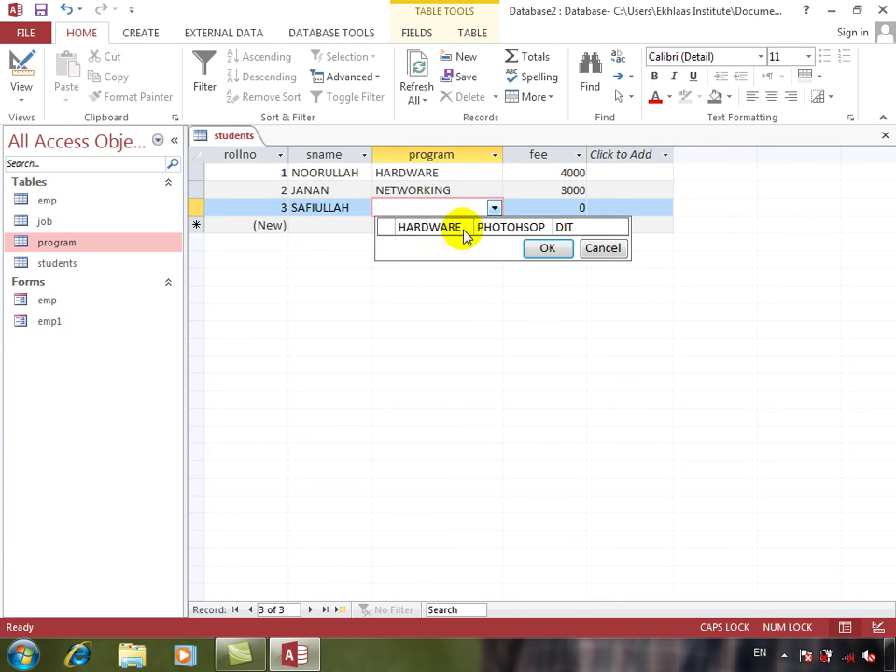
left_click(597, 246)
left_click(22, 68)
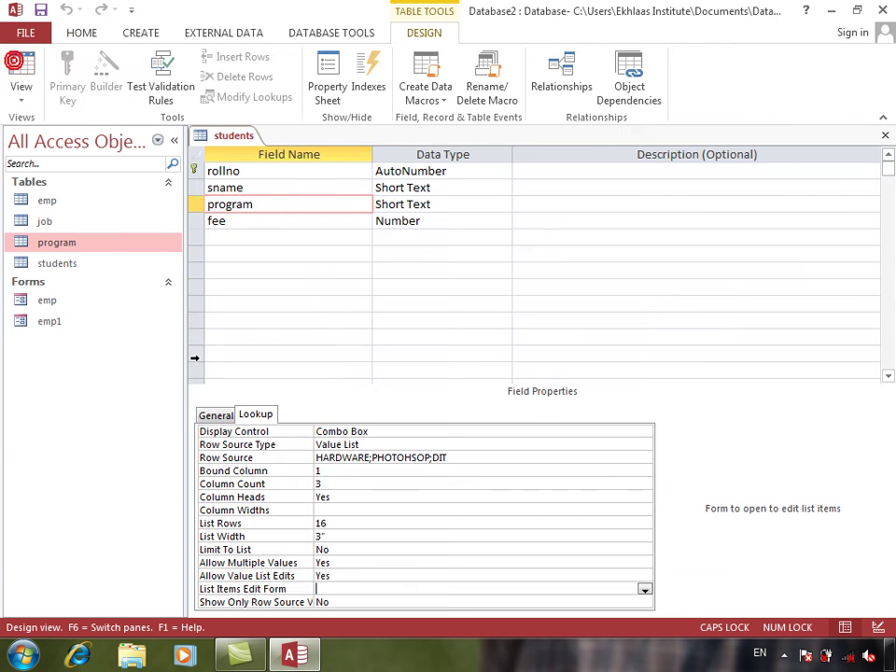
Keep Column Count at 1 and set the lookup List Width to 1 inch
left_click(336, 483)
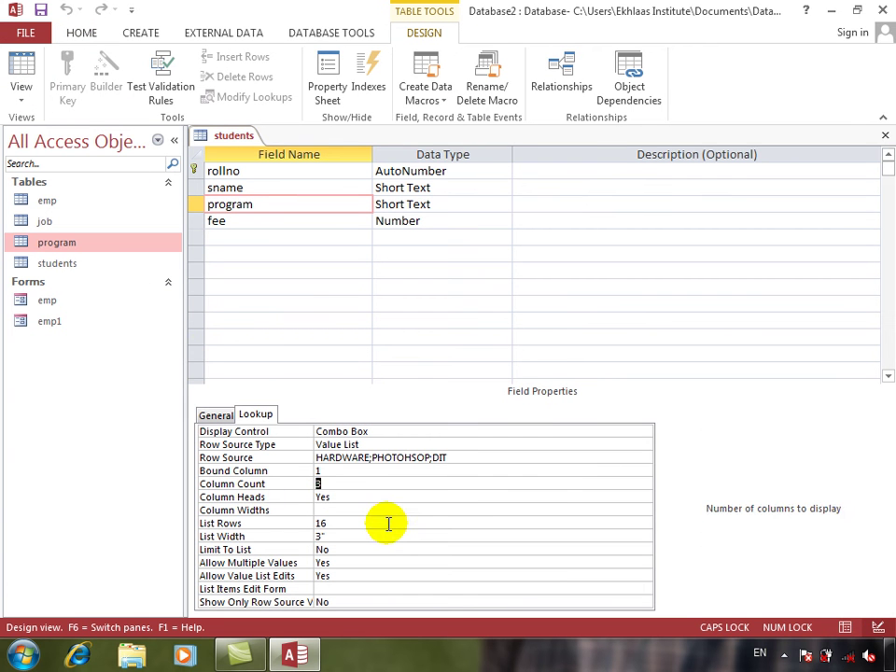
key("Return")
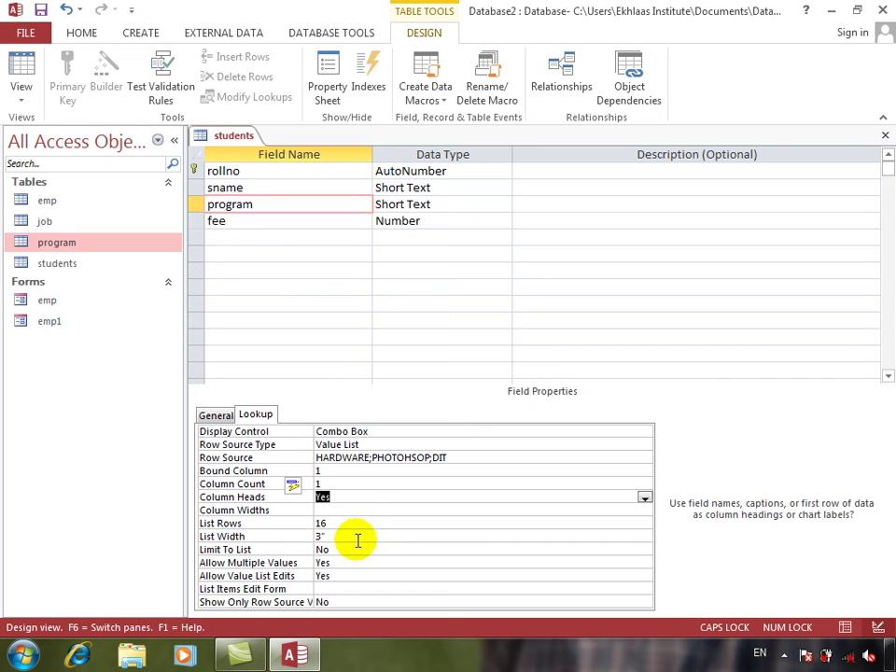
left_click(350, 538)
type("1")
key("Return")
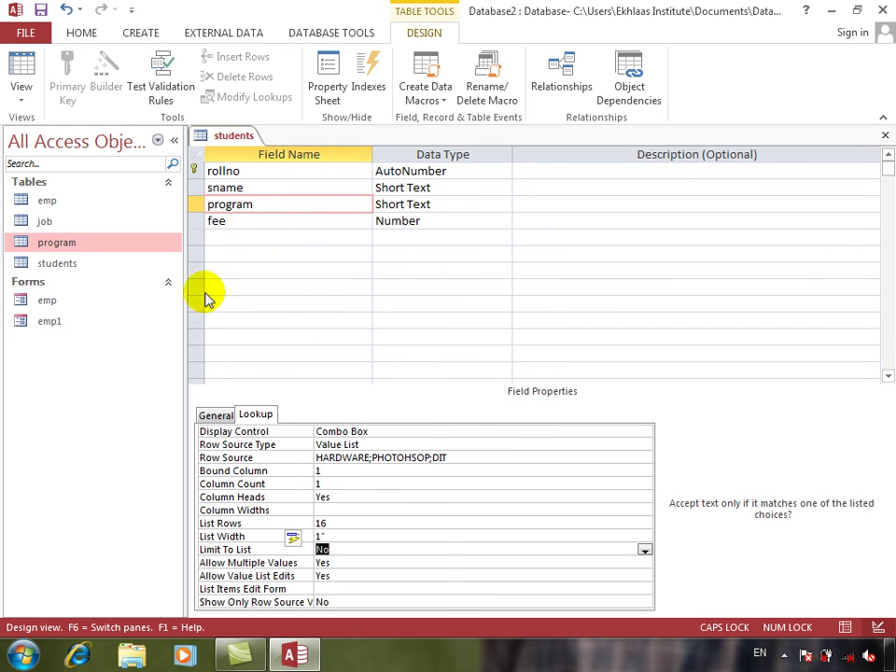
Save students in Datasheet view and show row 3's HARDWARE, PHOTOSHOP, DIT choices
left_click(28, 73)
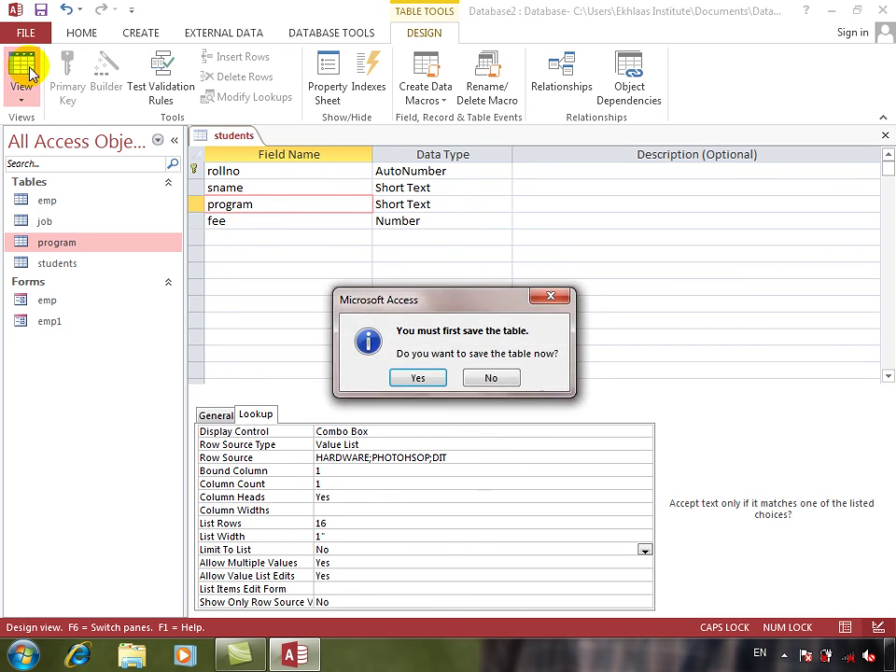
key("Return")
left_click(436, 206)
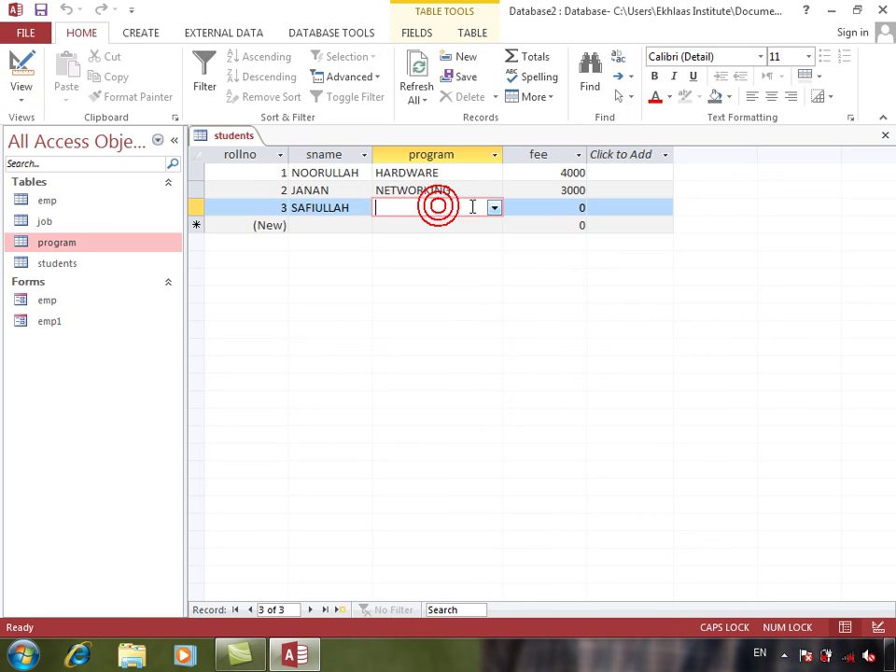
left_click(494, 208)
left_click(419, 281)
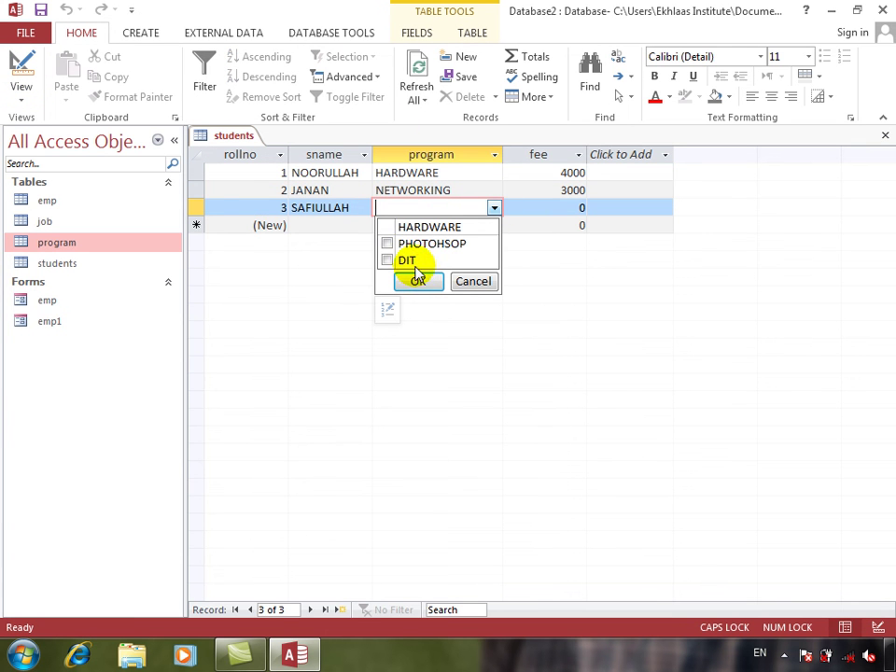
Add DEL and ORACLE to the program value list, verify the dropdown, then return to Design view
left_click(388, 317)
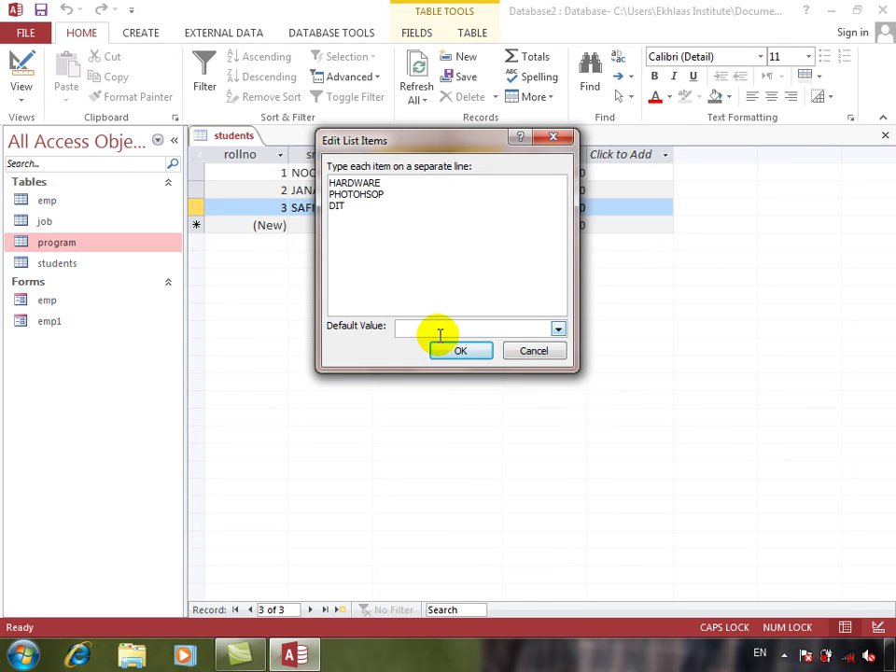
type("DIT DE")
type("L")
key("Return")
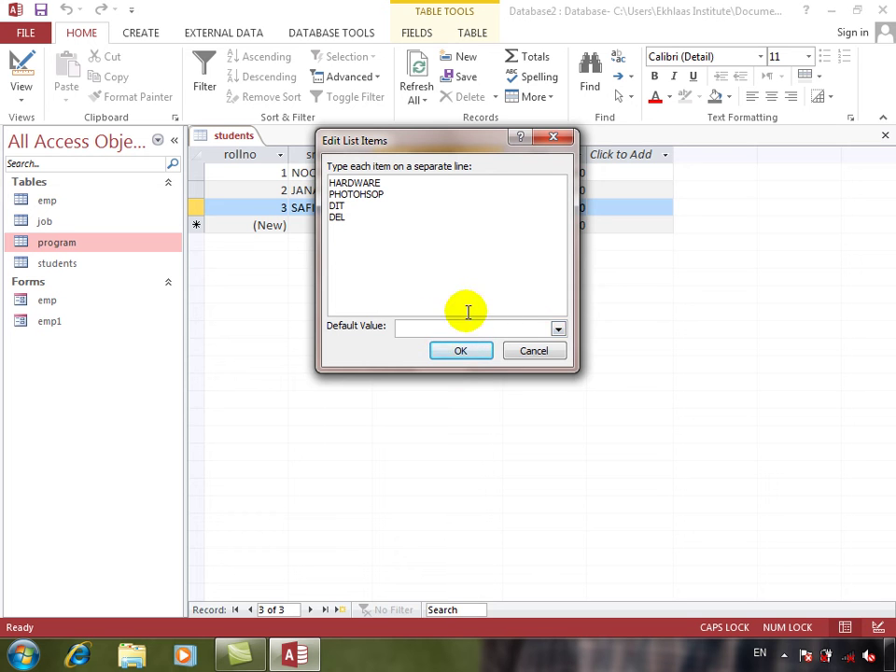
type("ORACLE")
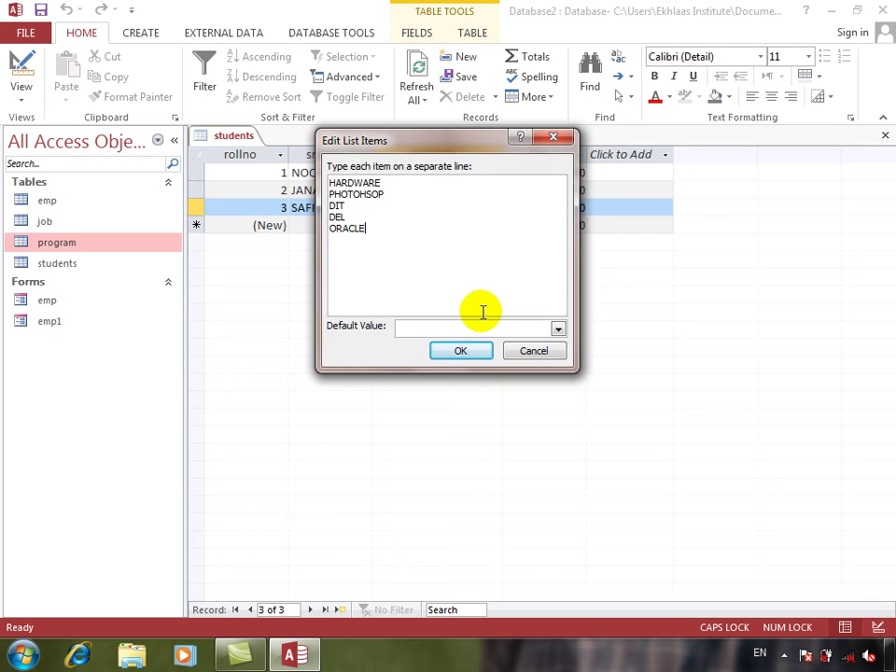
left_click(460, 350)
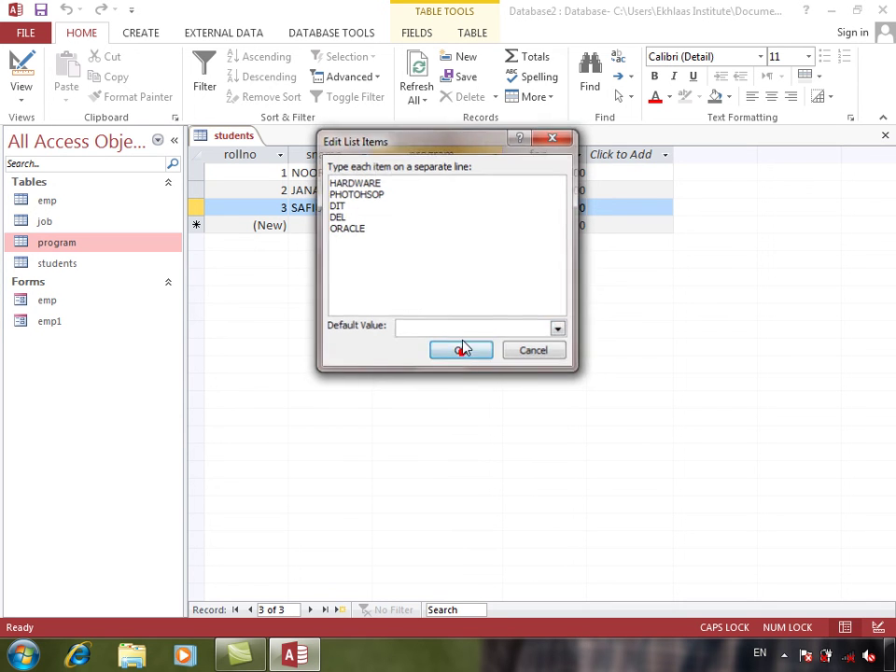
left_click(494, 208)
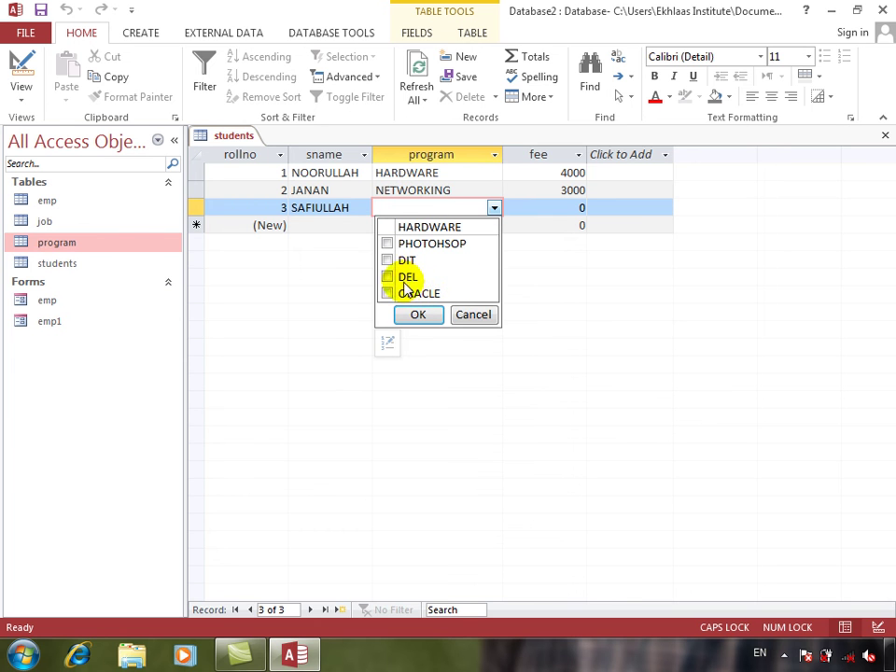
left_click(18, 66)
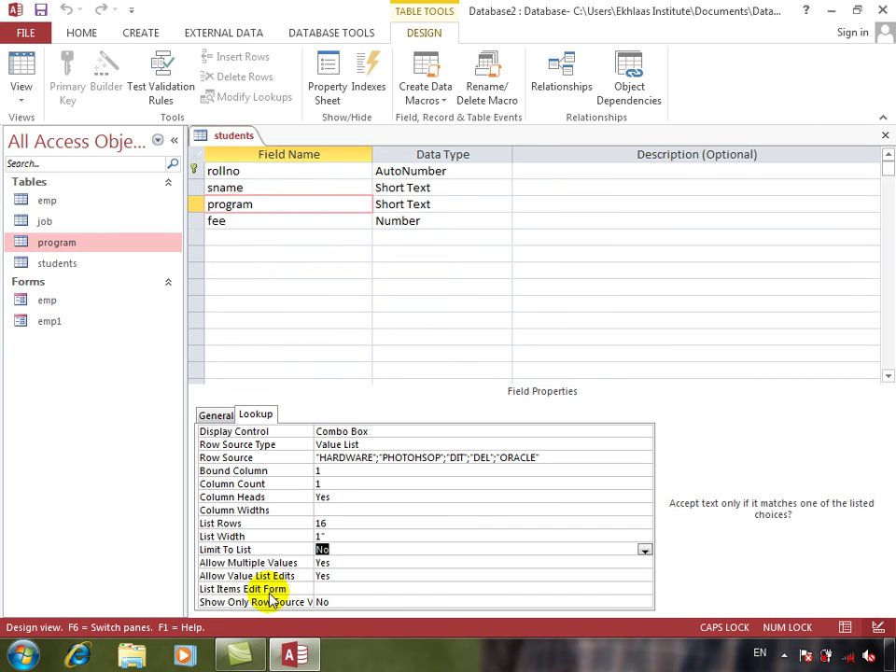
Set the lookup Row Source Type to Table/Query with the program table as Row Source
left_click(328, 588)
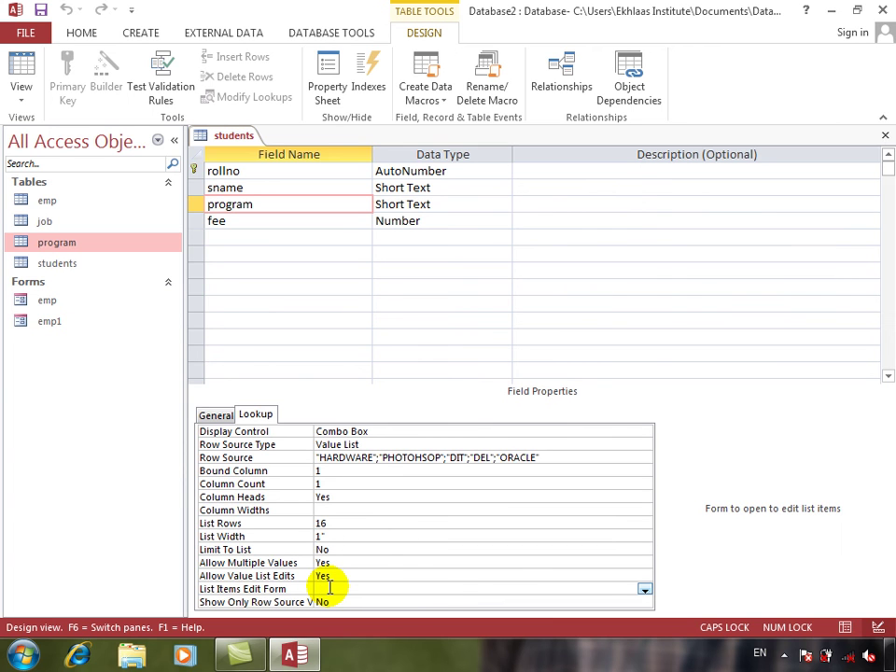
left_click(379, 434)
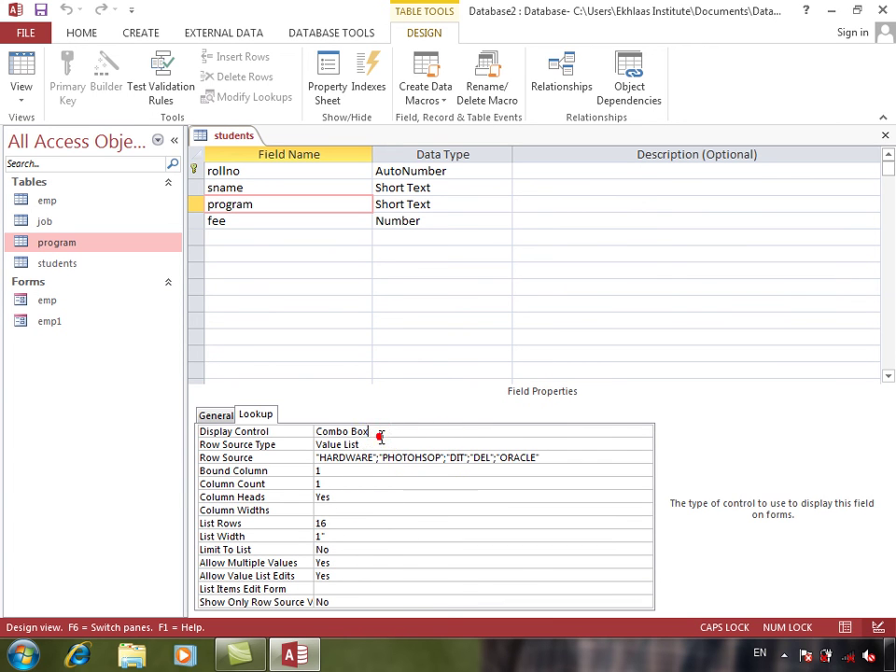
double_click(379, 444)
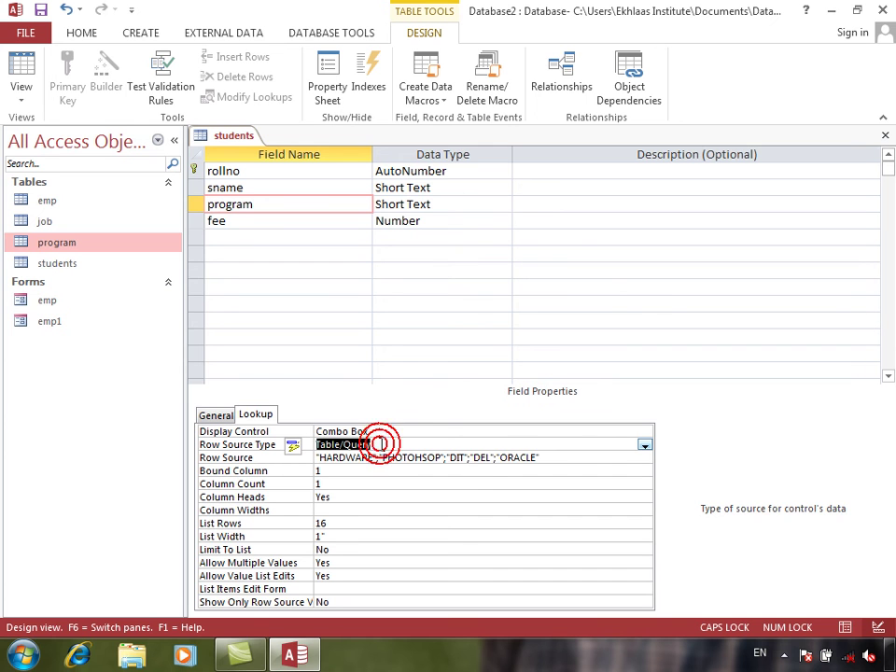
left_click_drag(560, 462, 265, 462)
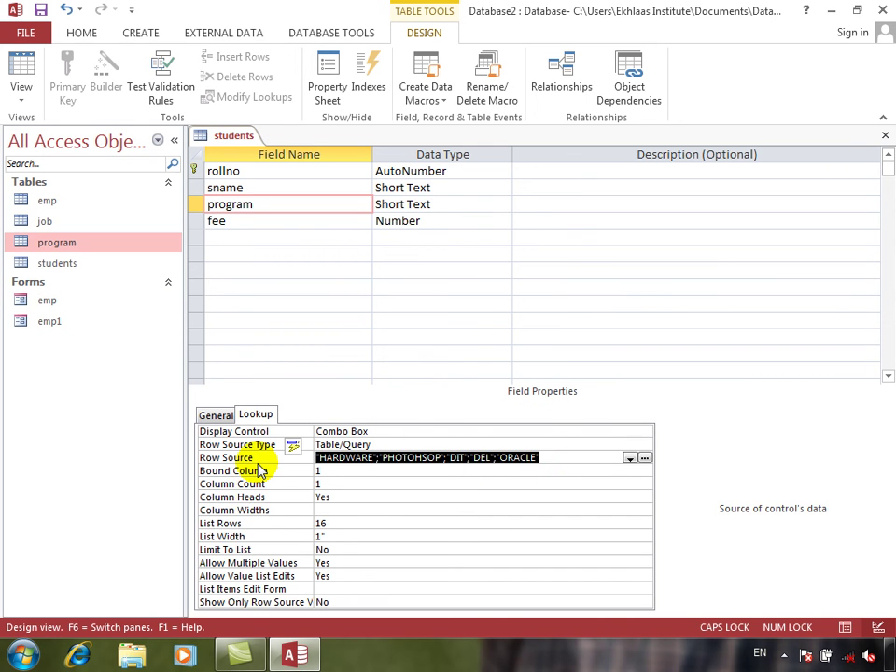
type("p")
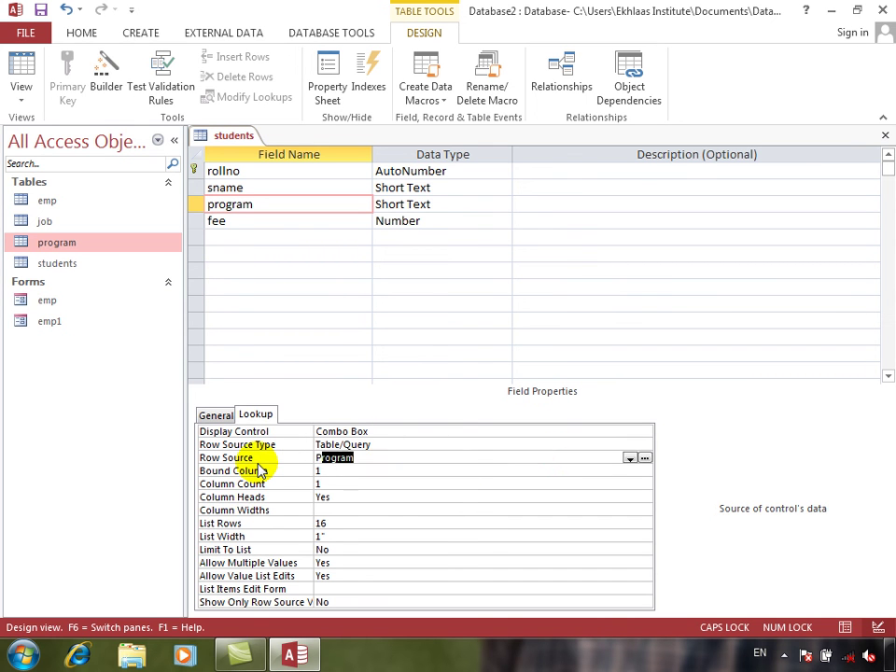
key("Return")
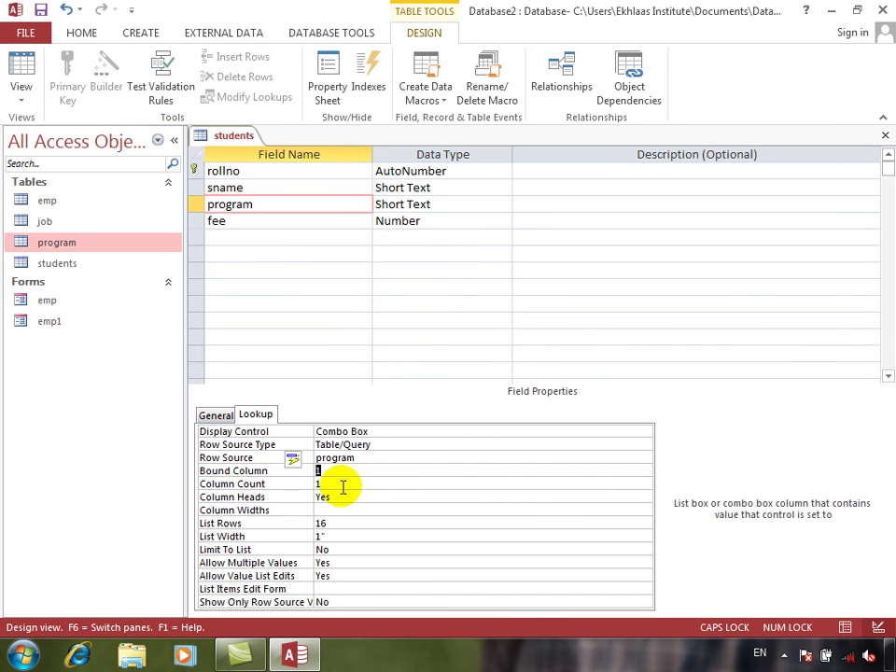
Set the lookup Column Count to 2 and List Width to 2 inches
double_click(342, 484)
type("2")
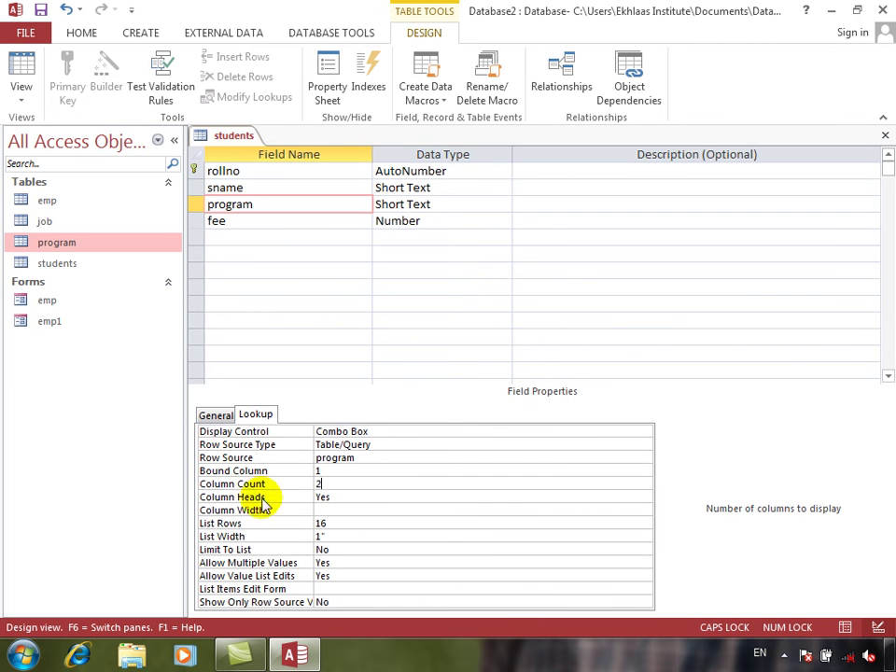
double_click(337, 539)
type("2")
key("Return")
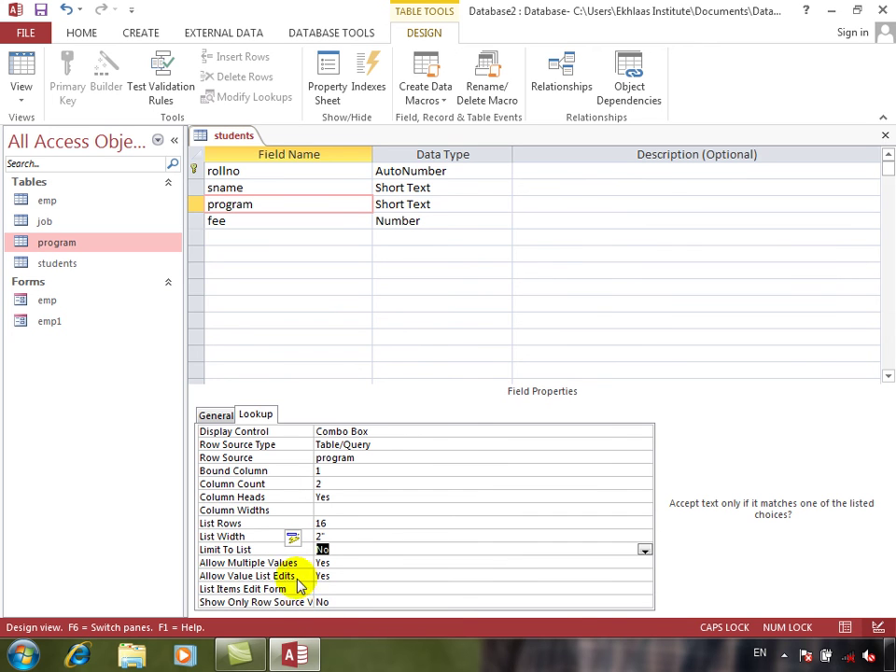
Choose emp as the List Items Edit Form, then save and show the datasheet
left_click(328, 589)
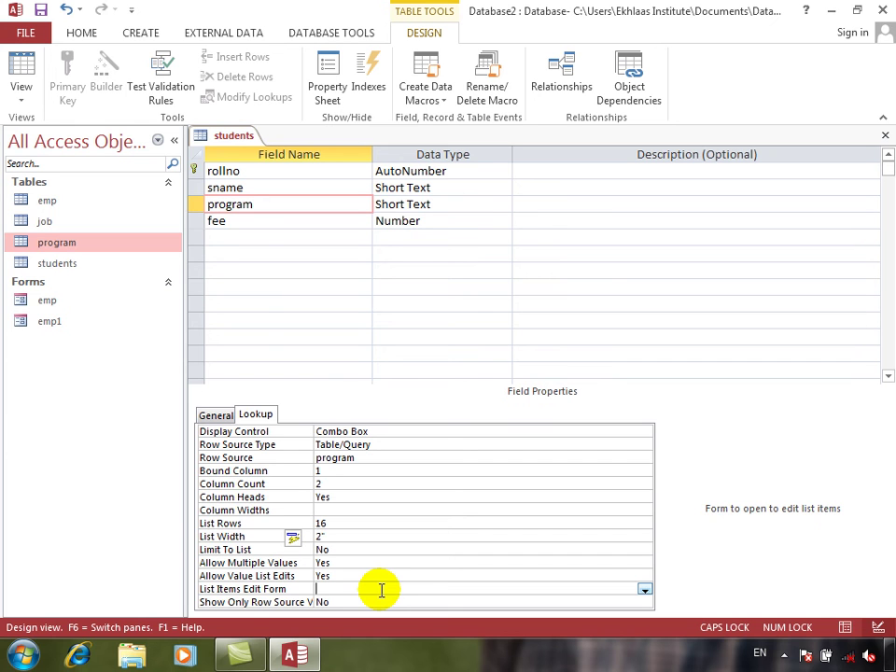
left_click(645, 590)
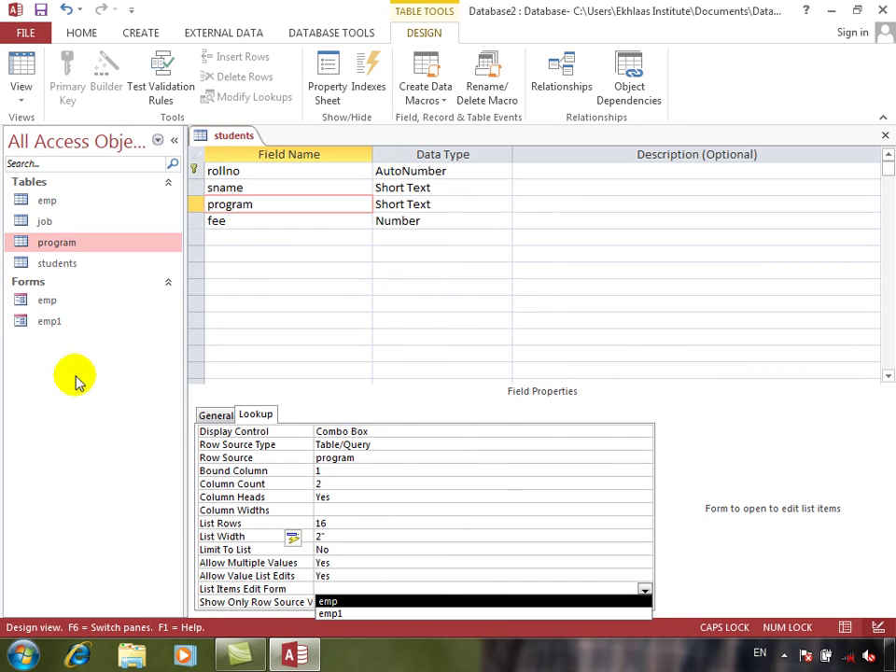
left_click(330, 602)
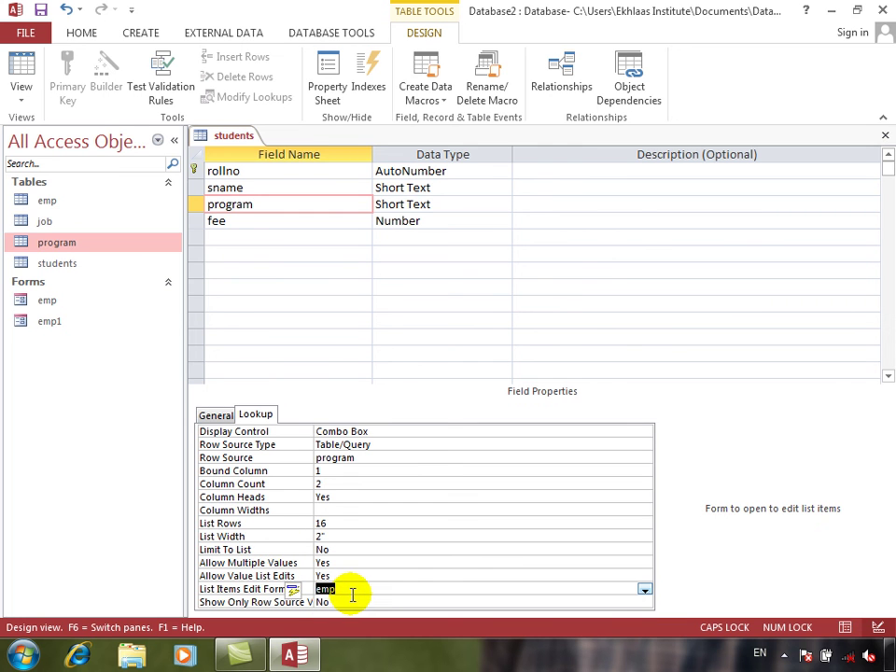
left_click(23, 70)
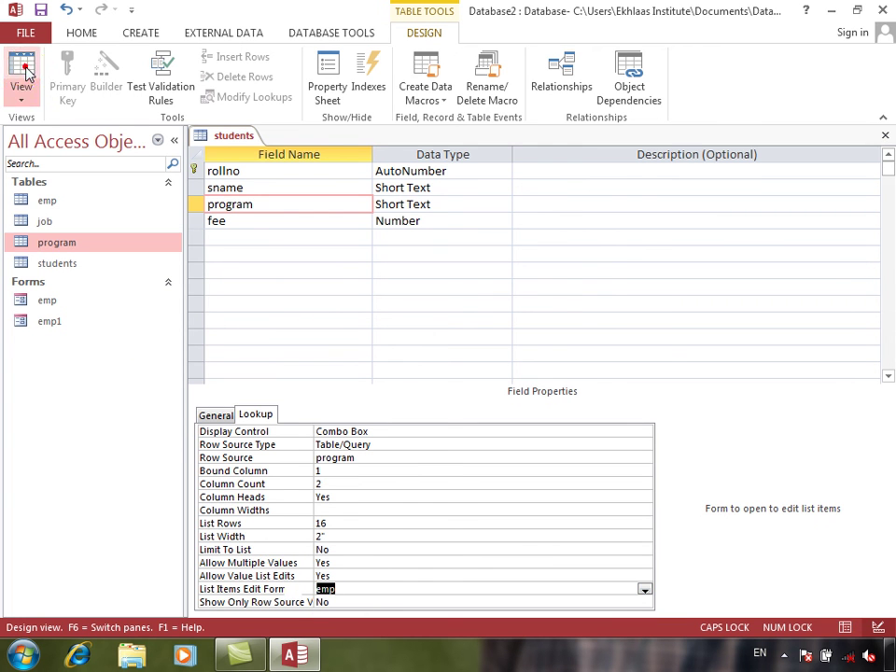
key("Return")
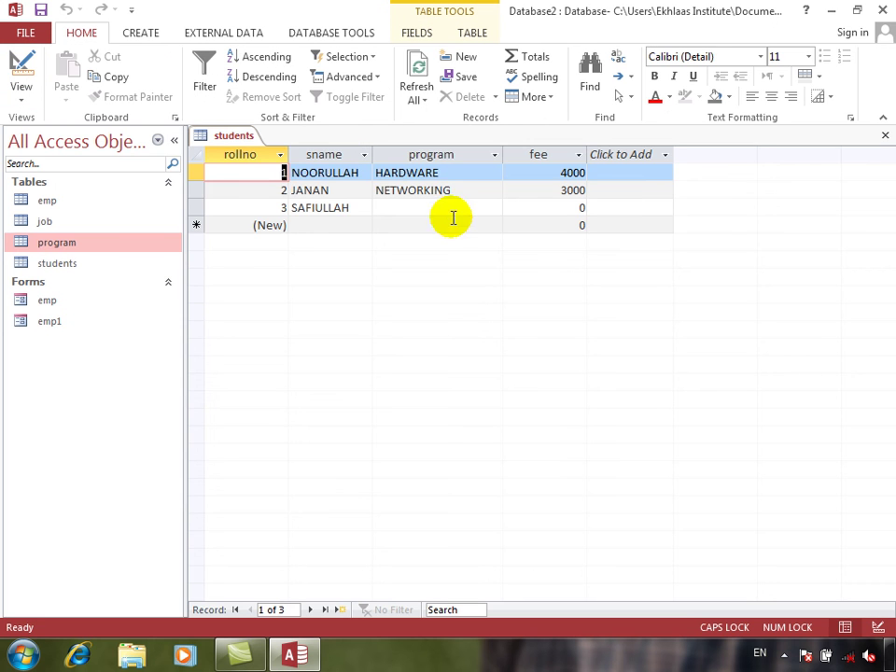
Check row 3's program lookup listing five program ids and names, then close it
left_click(458, 213)
left_click(491, 213)
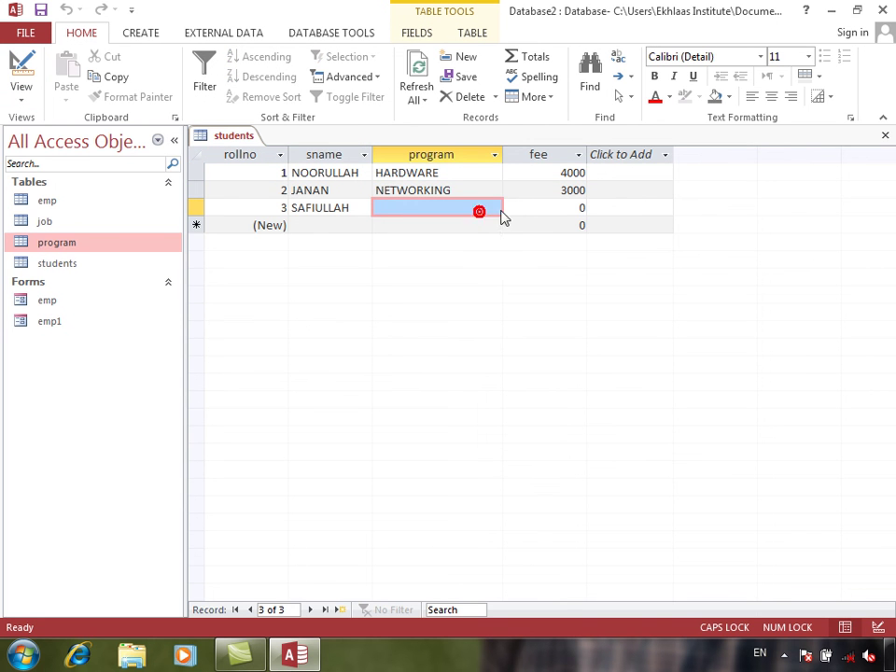
left_click(494, 207)
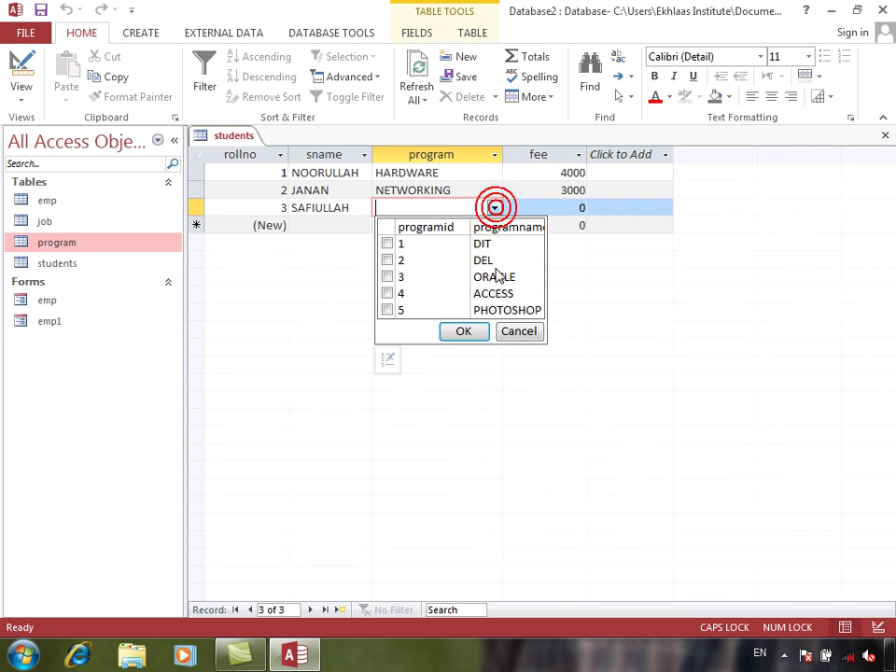
left_click(387, 367)
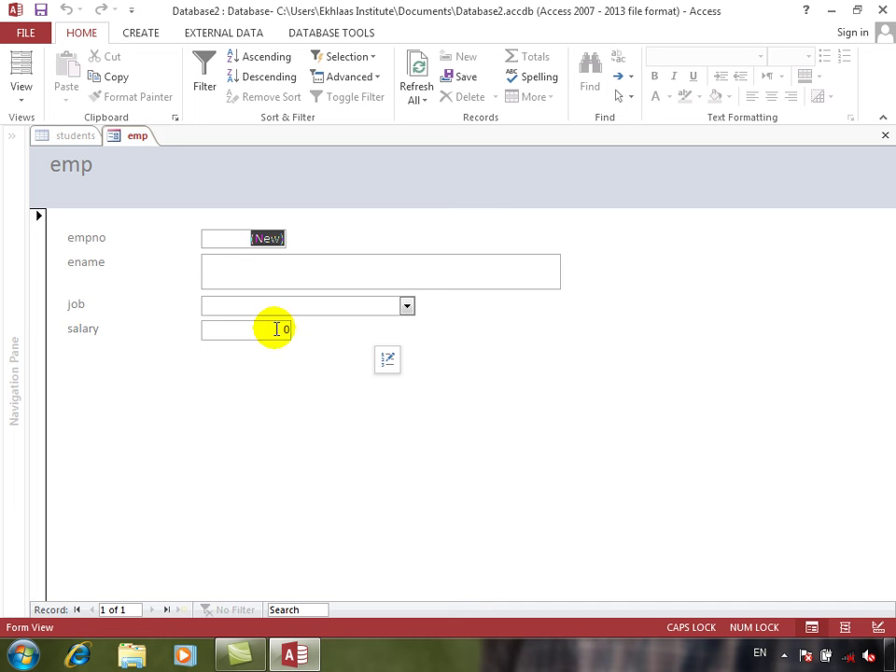
Enter an emp record with job DIT and salary 1000, then close the emp form and students table
left_click(312, 280)
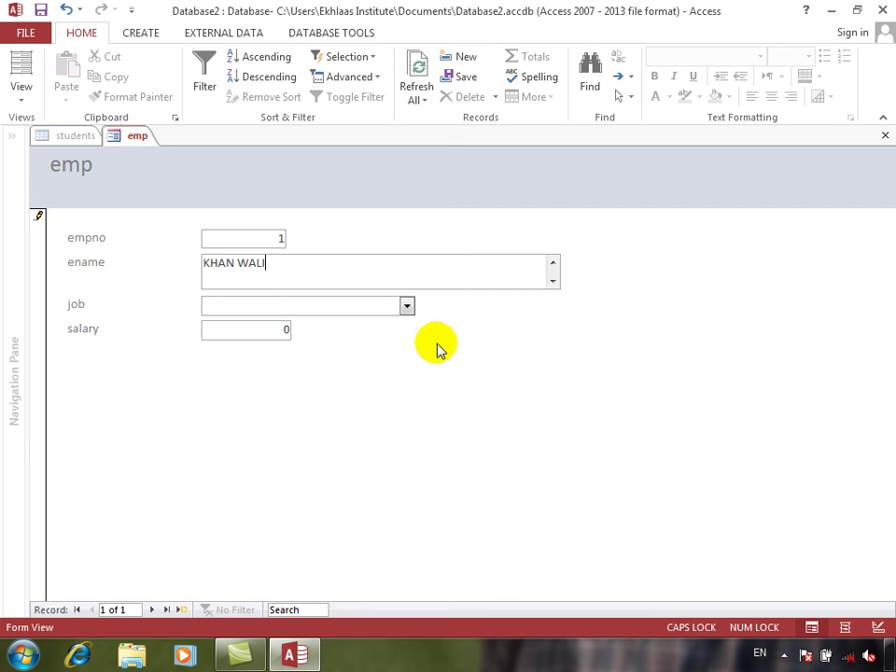
left_click(408, 306)
left_click(316, 311)
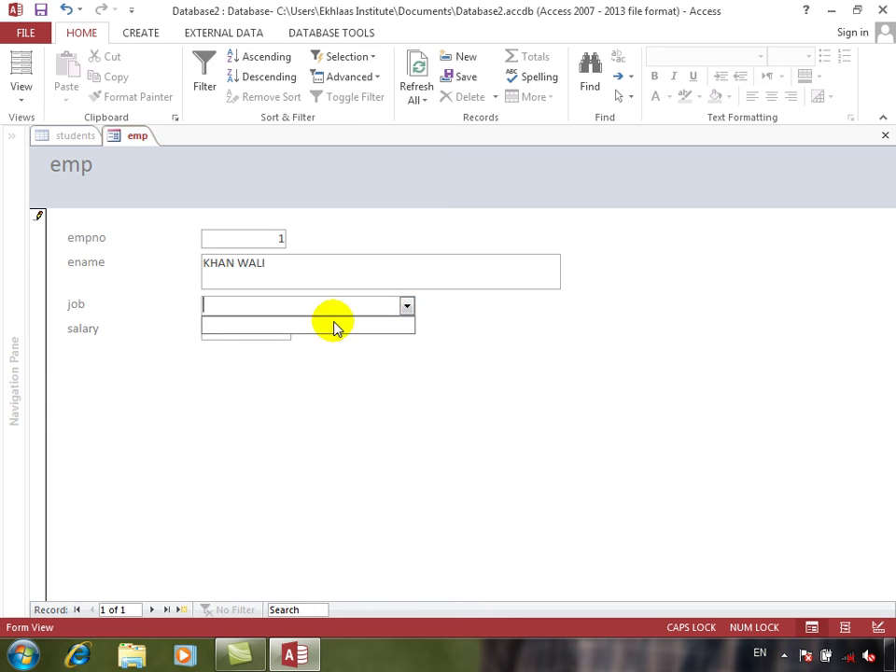
type("DIT")
key("Tab")
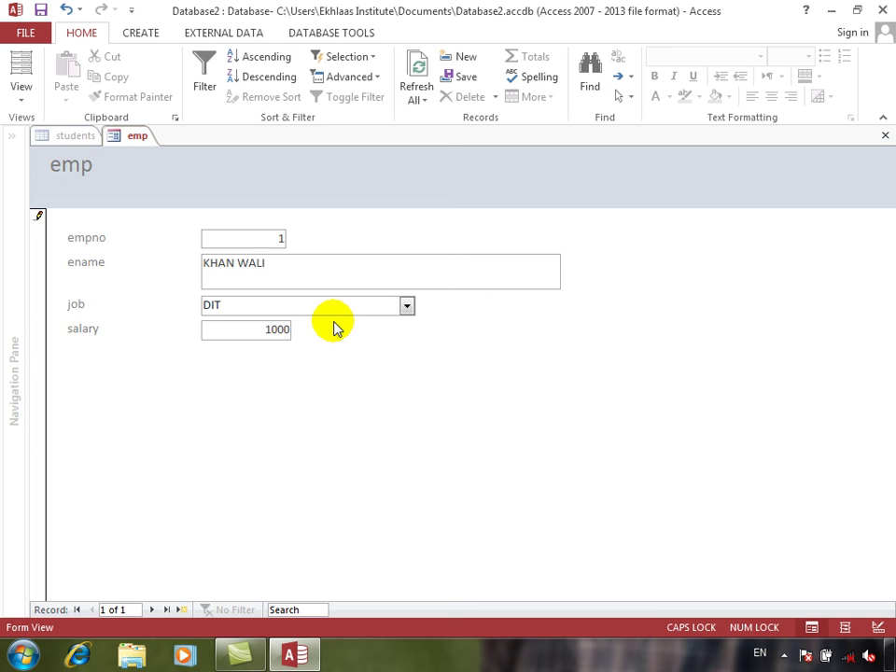
type("1000")
key("Tab")
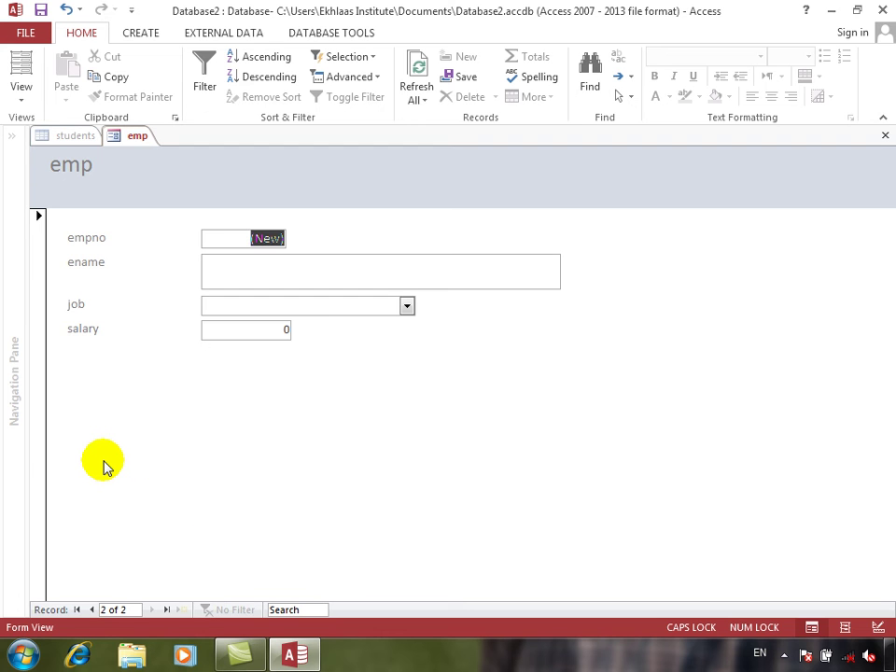
left_click(885, 136)
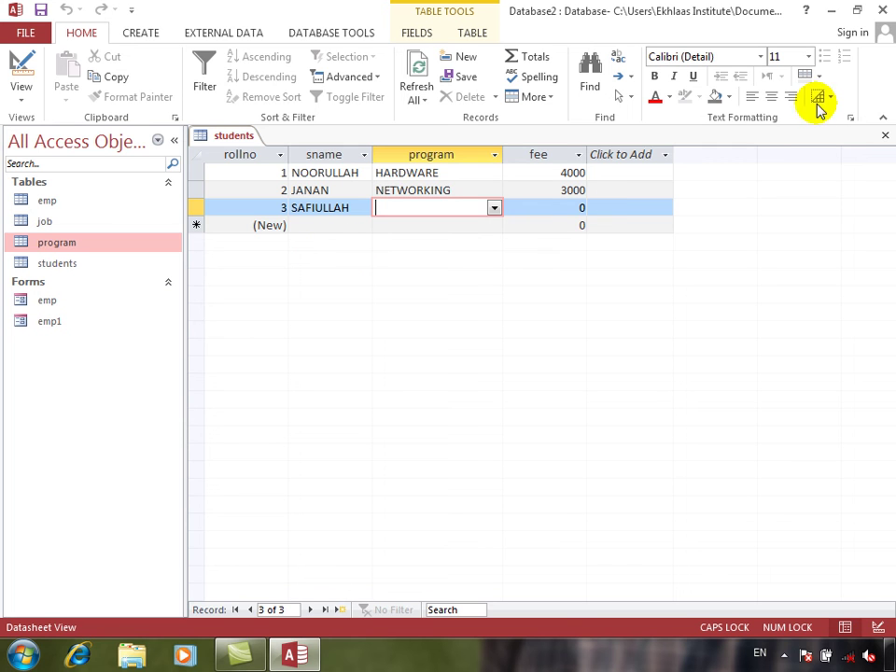
left_click(887, 135)
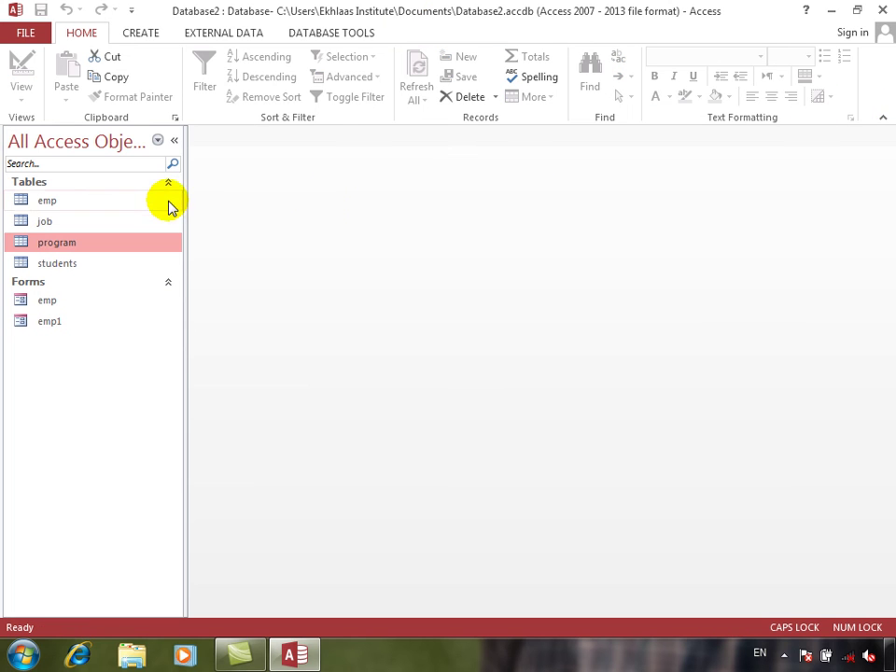
double_click(84, 297)
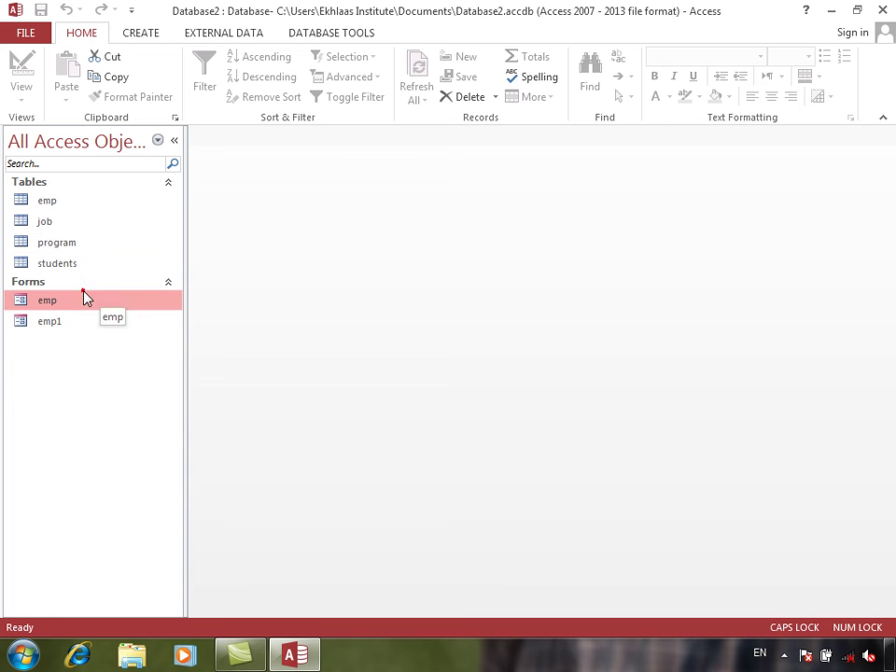
left_click(458, 303)
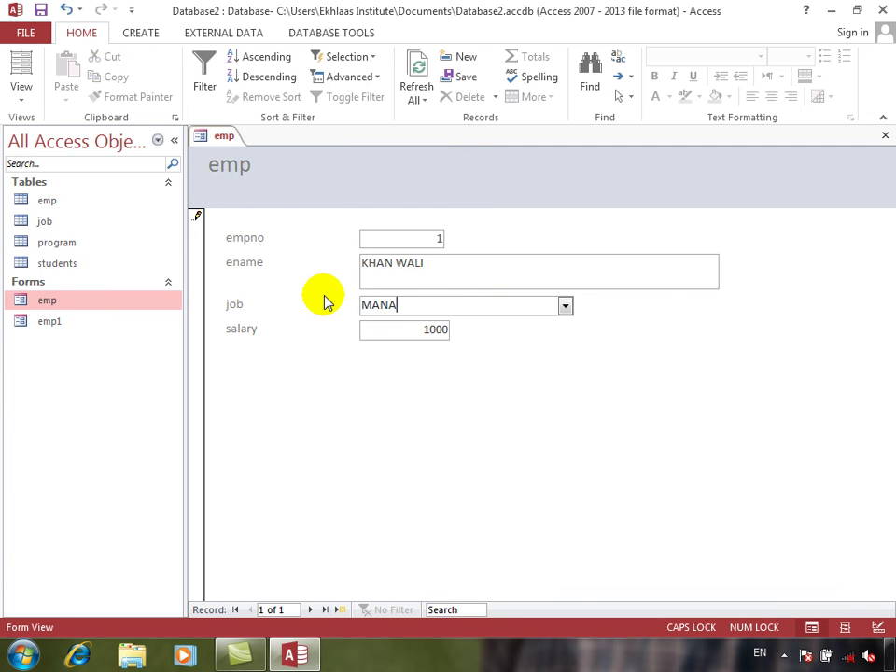
key("Tab")
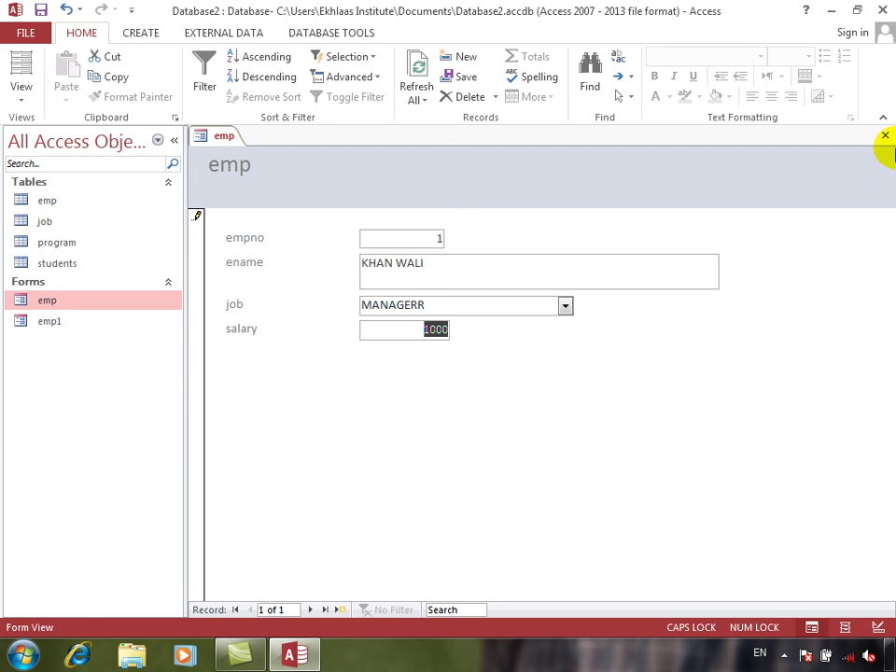
left_click(885, 137)
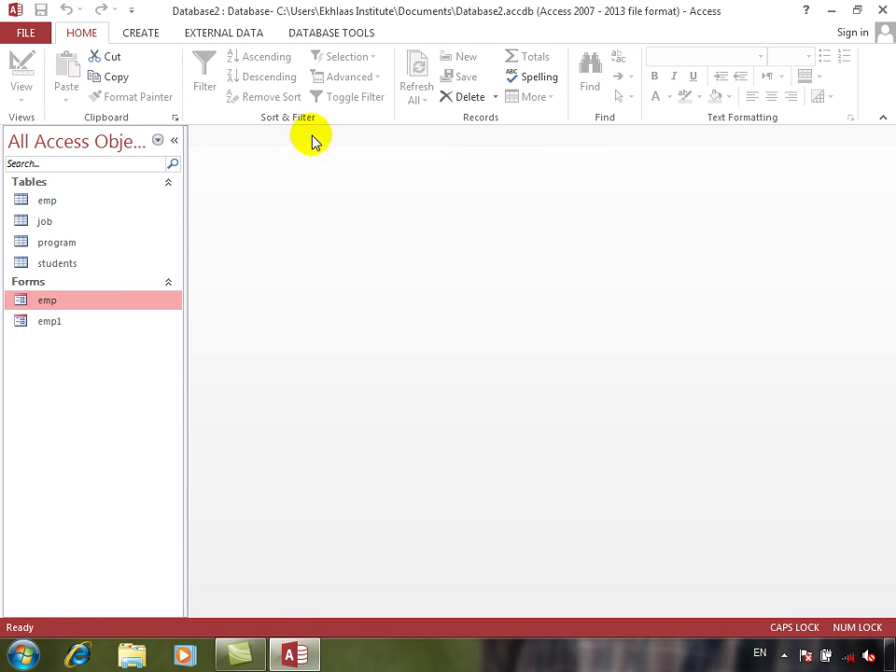
double_click(64, 204)
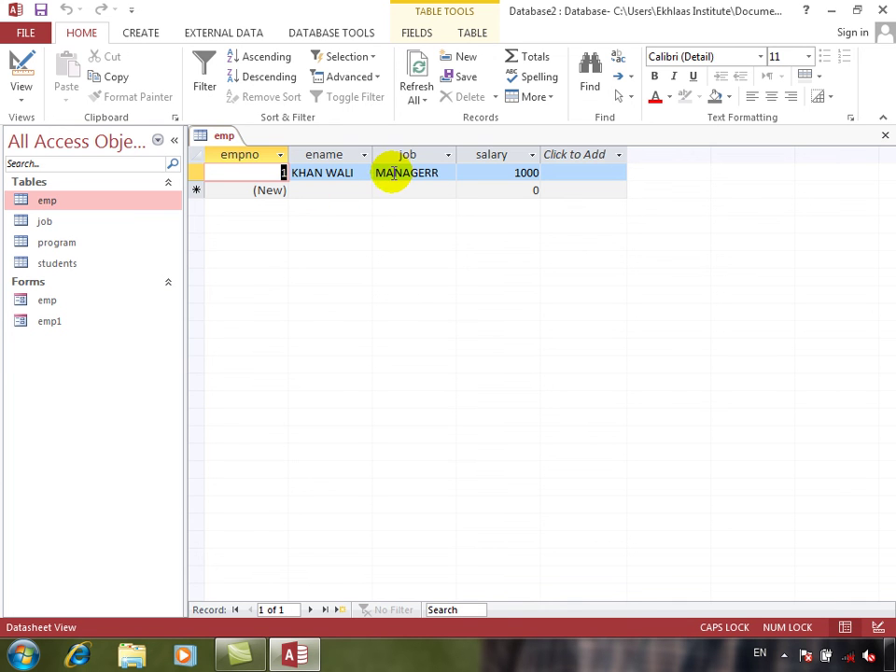
left_click(885, 135)
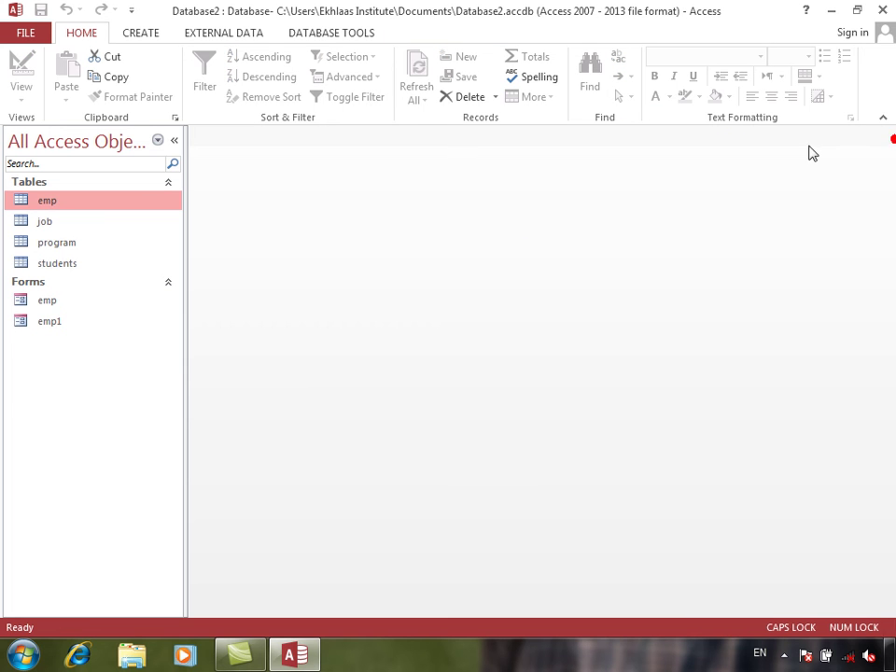
double_click(62, 243)
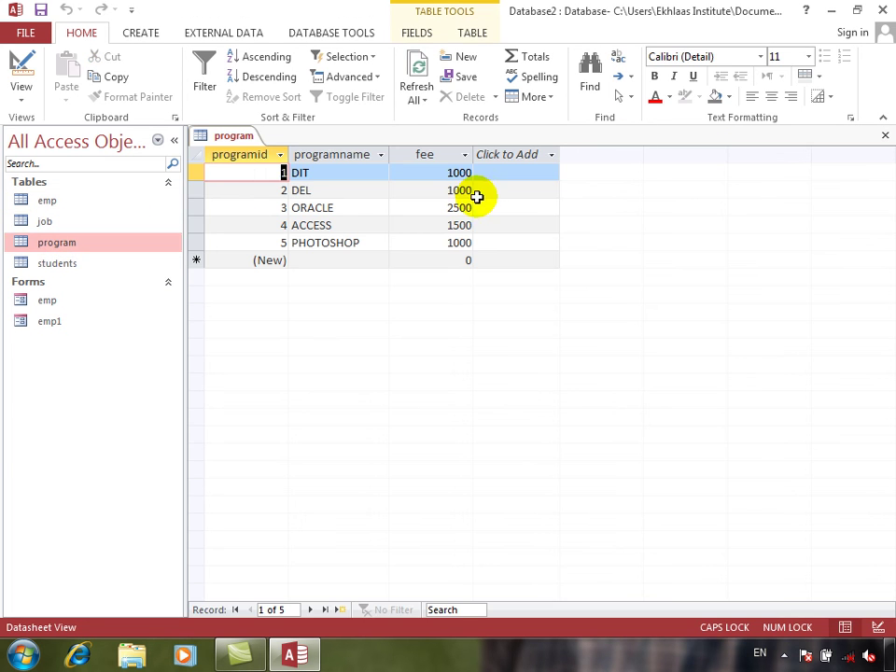
left_click(885, 135)
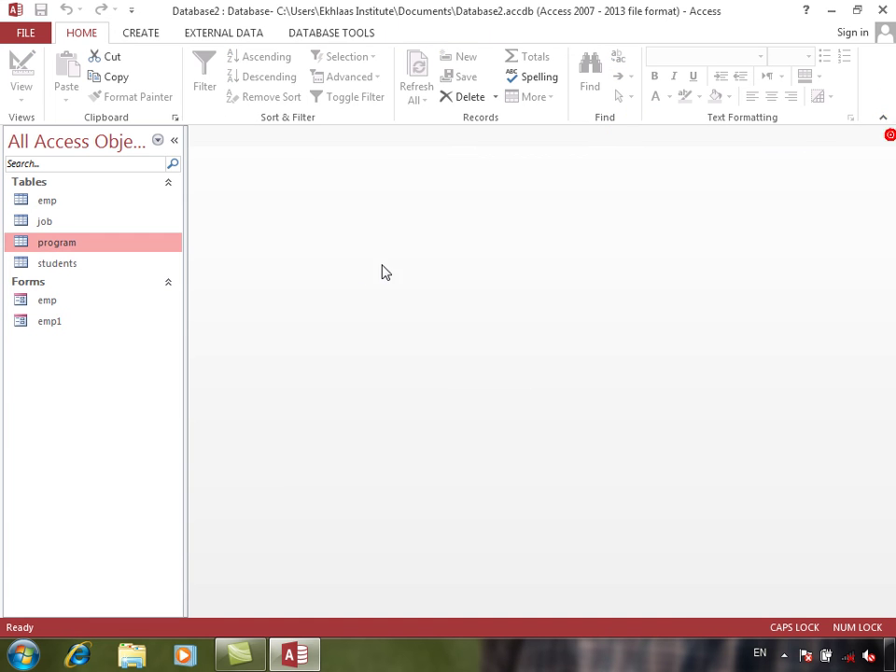
Review the students program field's Lookup properties in Design view, then return to Datasheet view
double_click(64, 261)
left_click(21, 70)
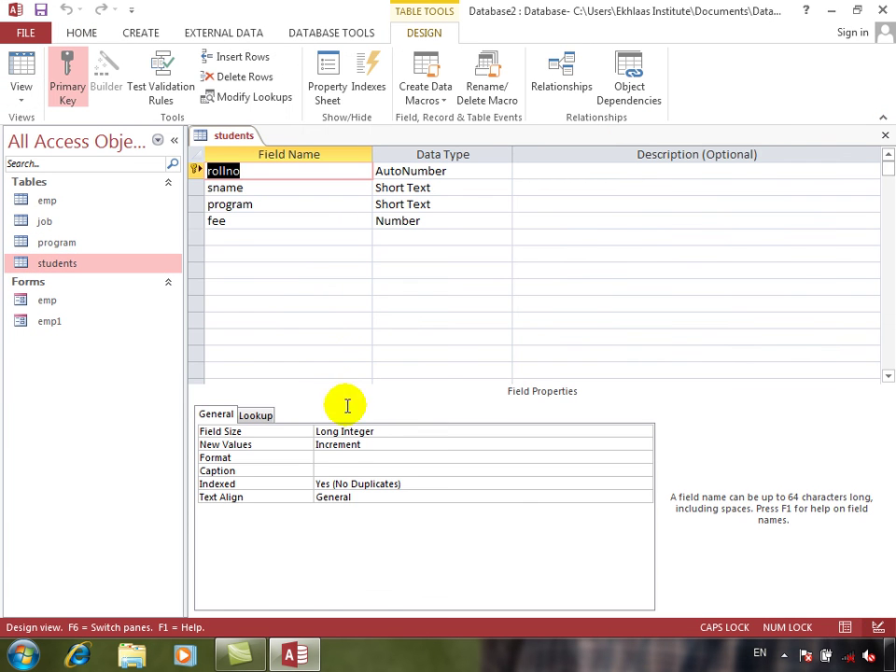
left_click(266, 207)
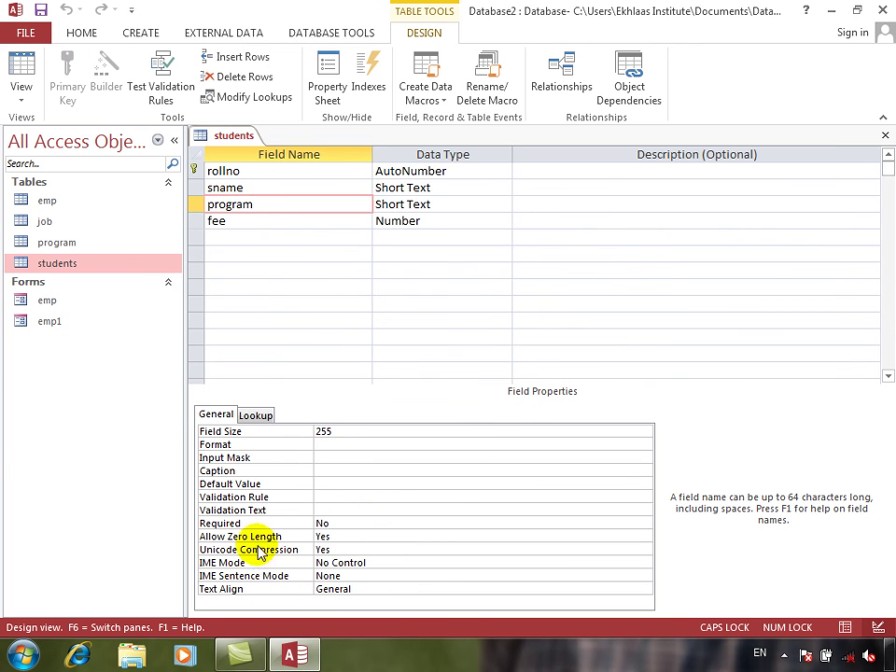
left_click(256, 411)
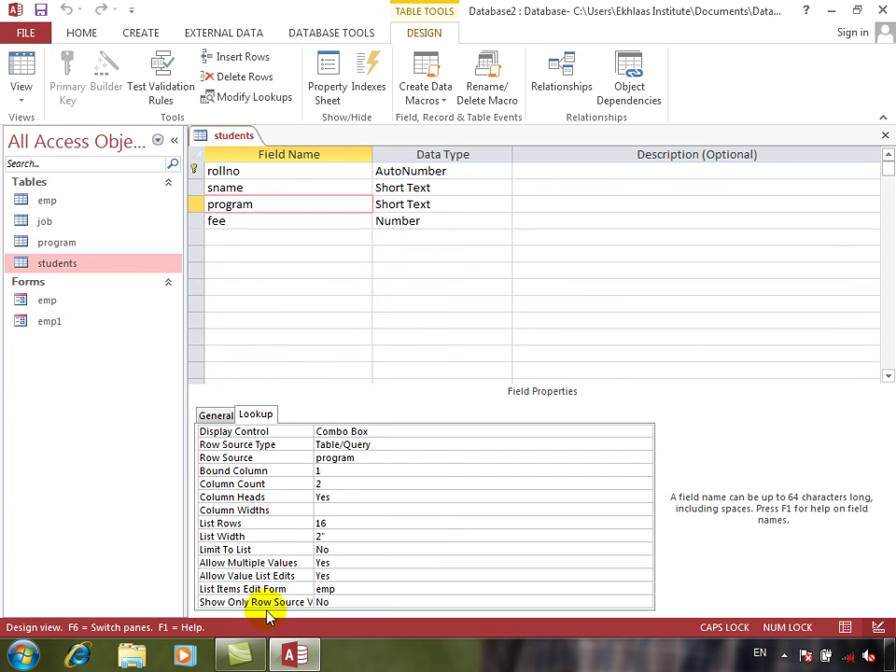
left_click_drag(312, 428, 343, 427)
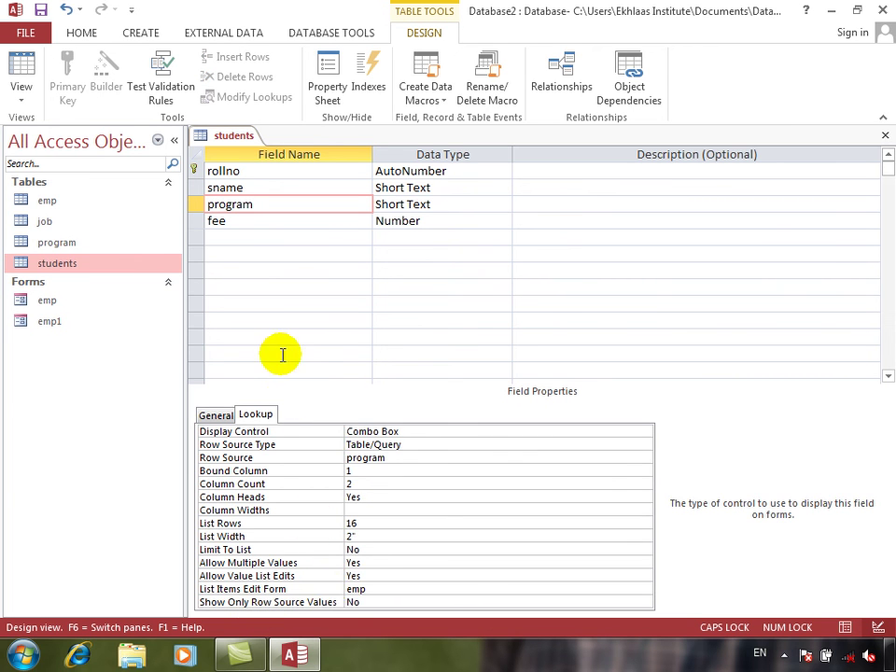
left_click(22, 69)
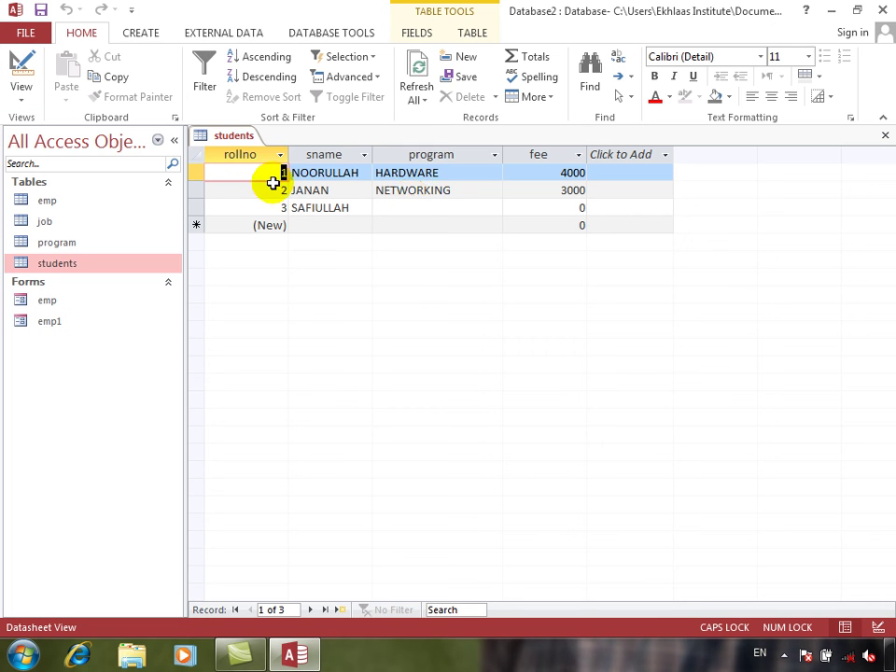
Set the third student's program to programid 2
left_click(453, 207)
left_click(492, 207)
left_click(387, 261)
left_click(463, 332)
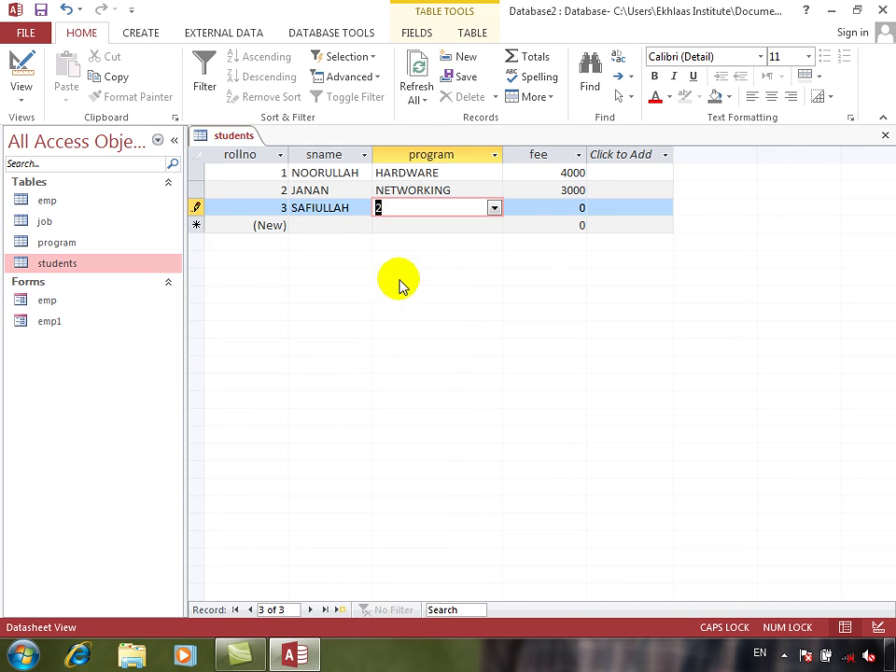
Add a fourth student with program 5 (PHOTOSHOP) and fee 1000, then open Design view
left_click(334, 226)
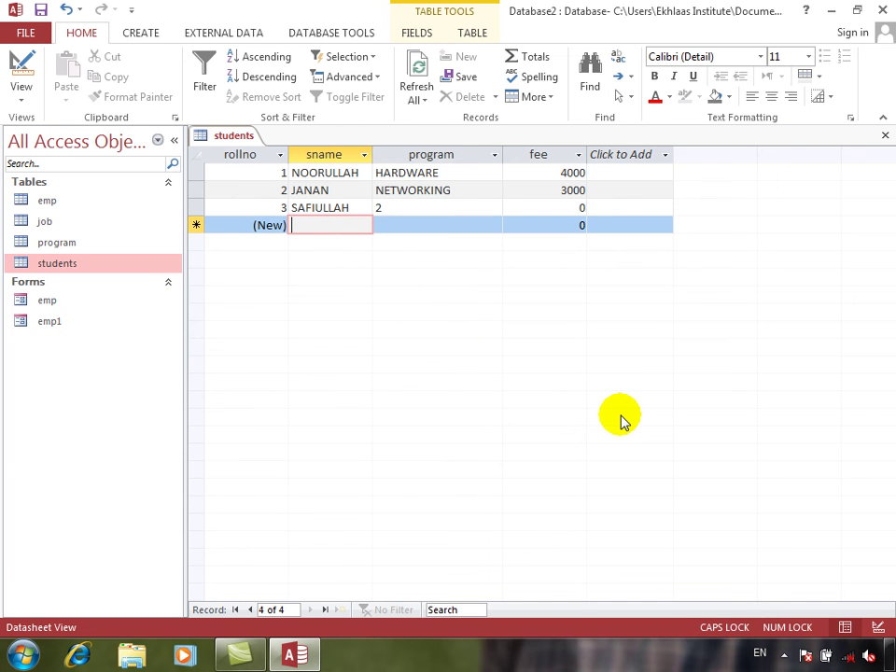
type("WALI KHAN")
key("Tab")
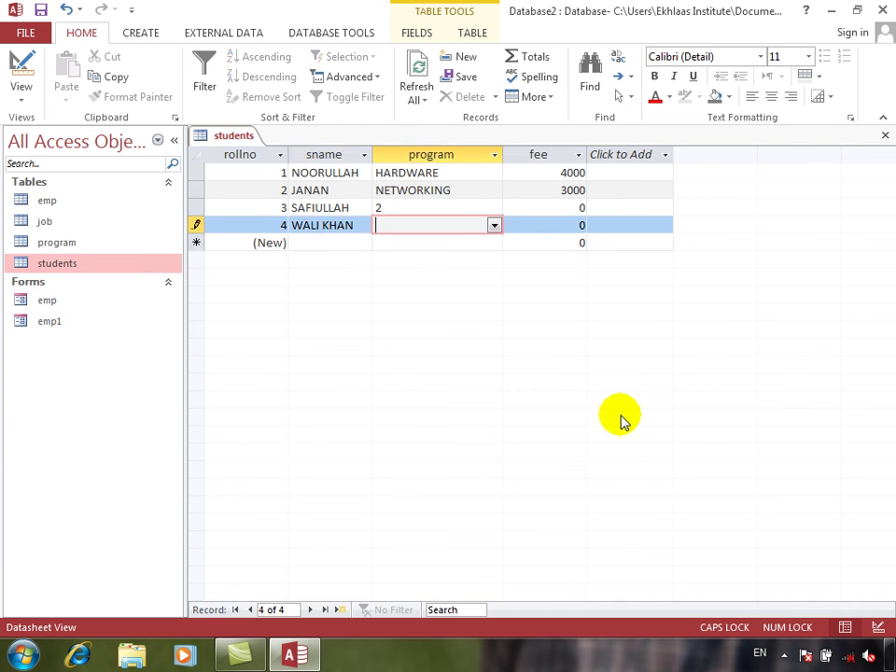
left_click(494, 225)
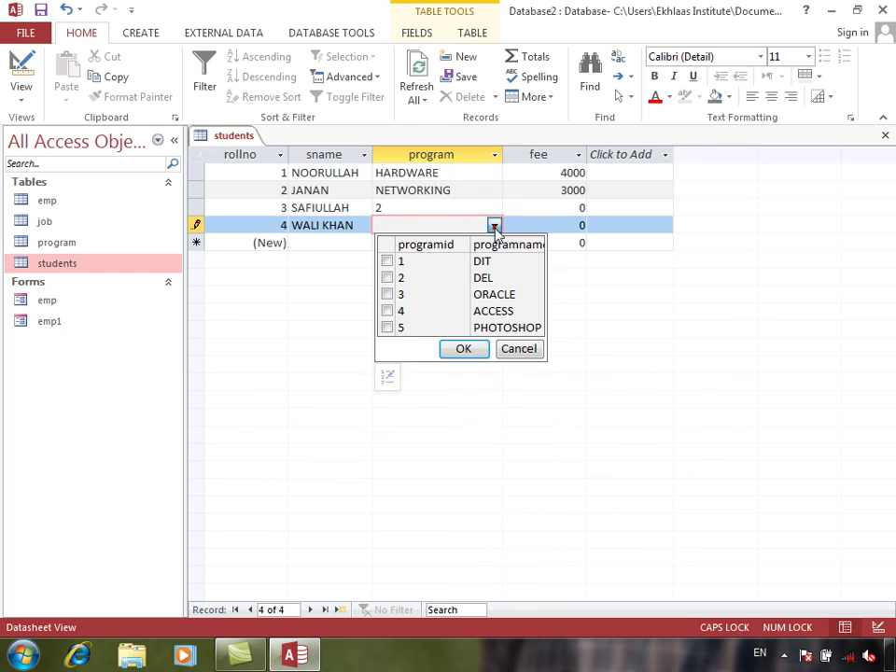
left_click(387, 327)
left_click(579, 226)
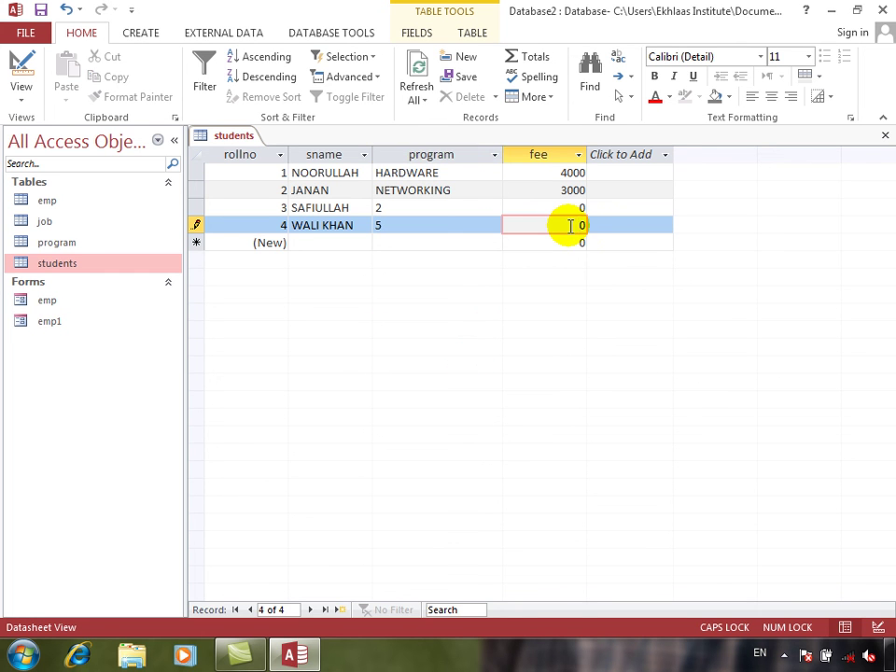
key("Return")
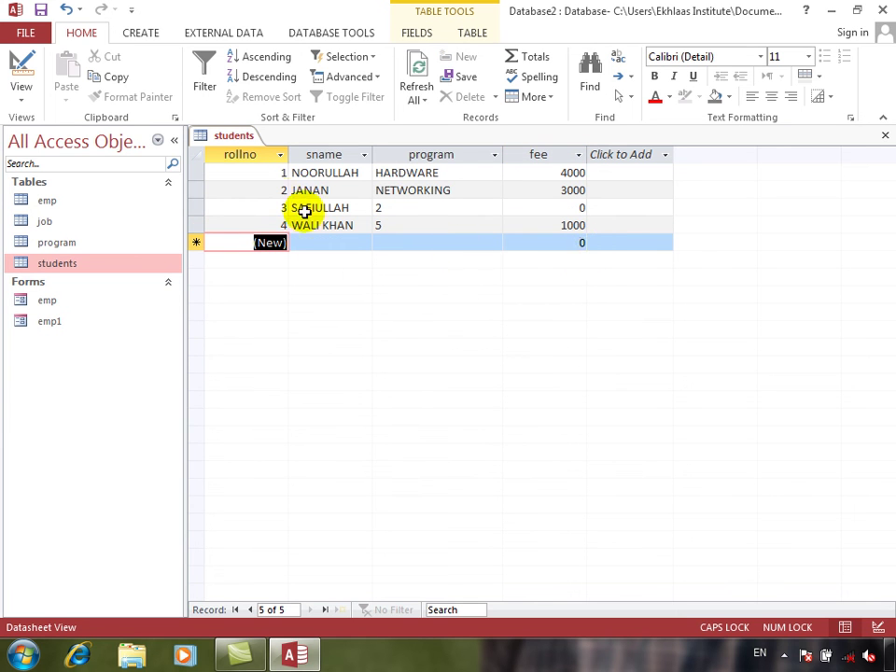
left_click(21, 75)
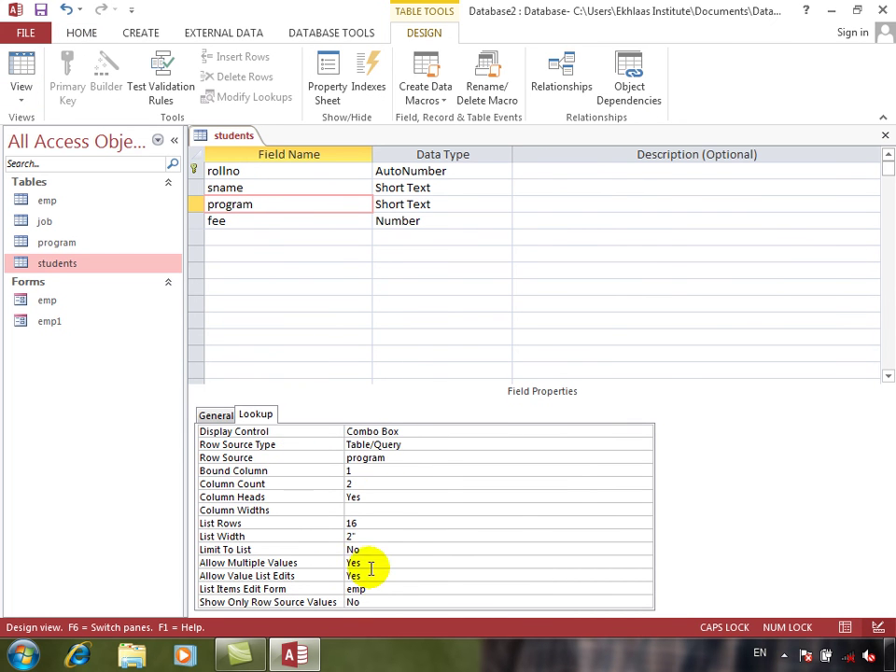
Set Show Only Row Source Values to Yes and save students in Datasheet view
left_click(376, 605)
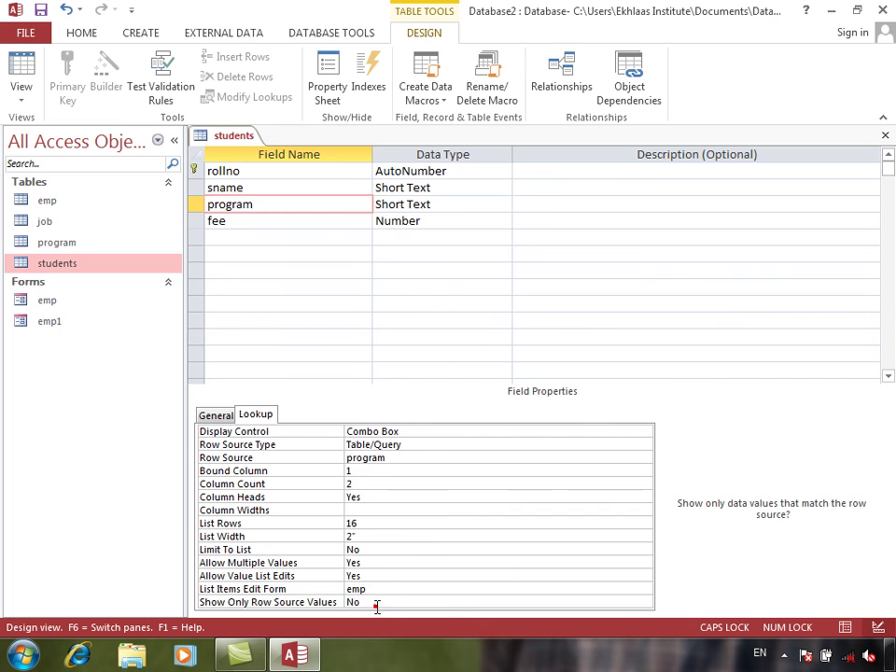
left_click(19, 64)
key("Return")
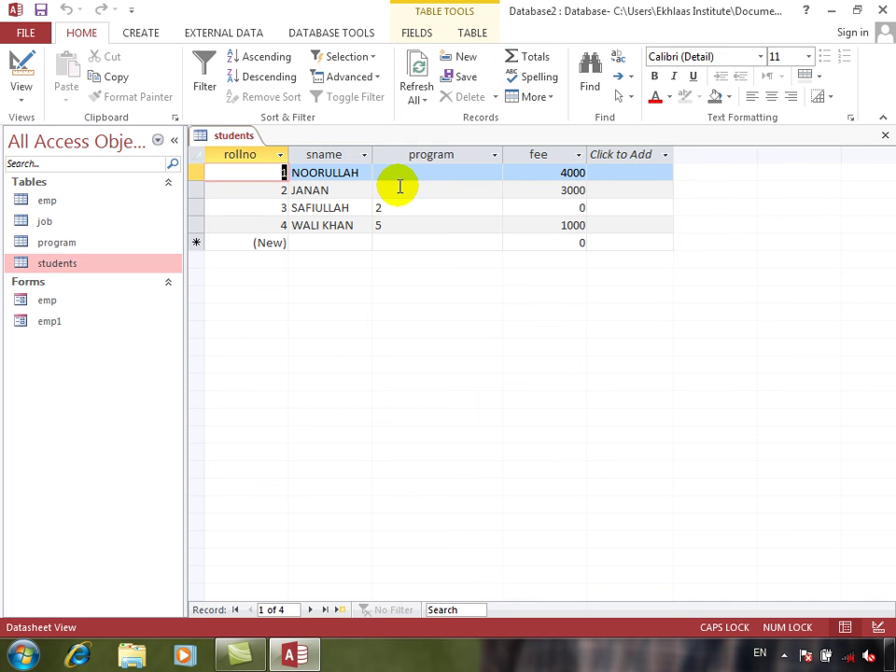
Check row 3's program list, close students, and open the job table
left_click(426, 206)
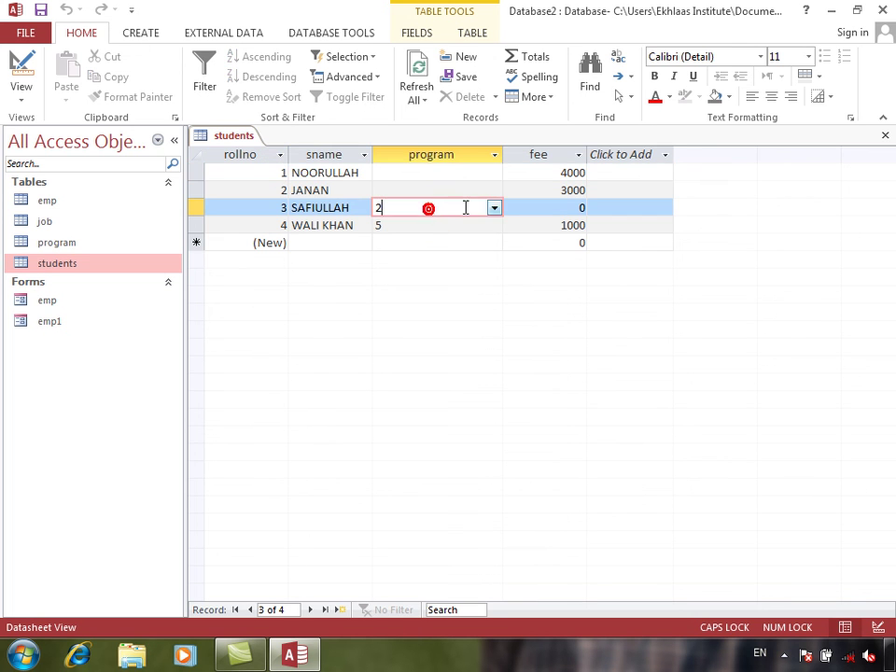
left_click(489, 206)
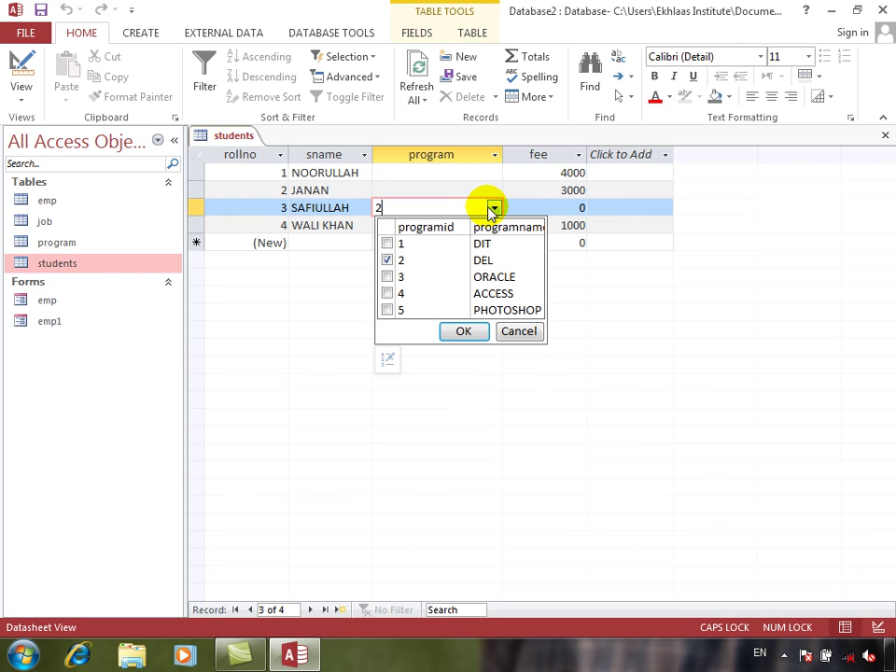
left_click(489, 206)
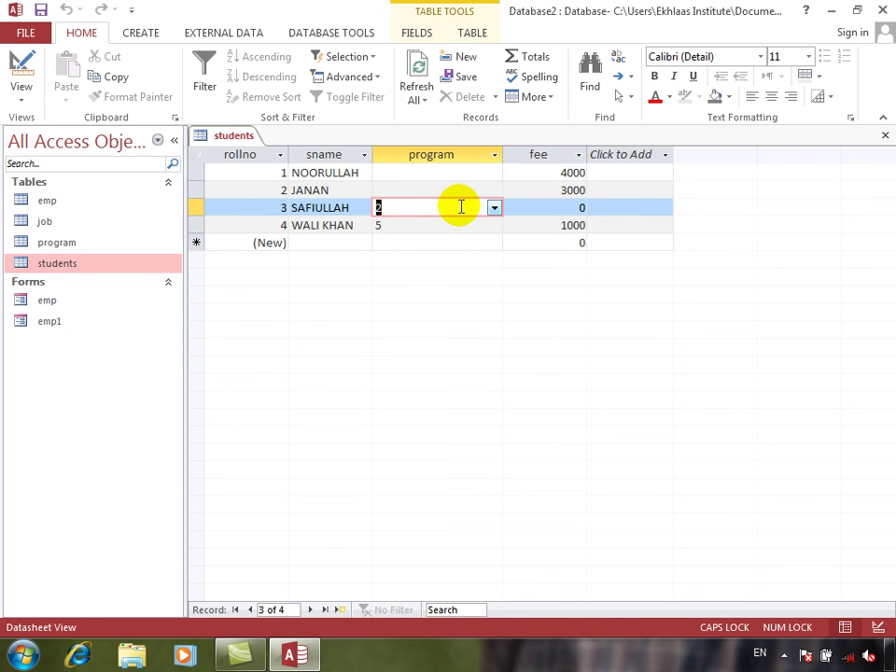
left_click(883, 137)
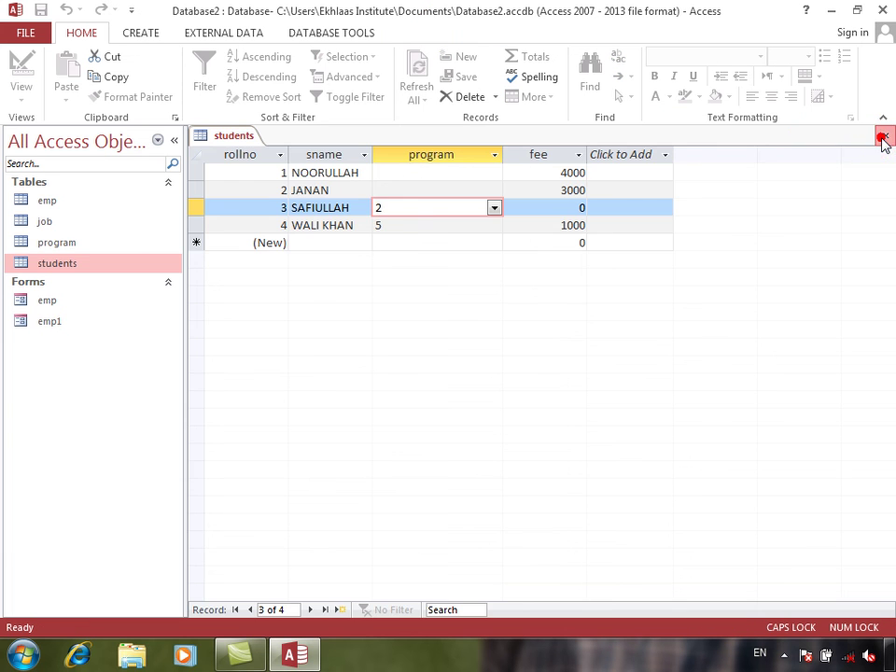
double_click(57, 223)
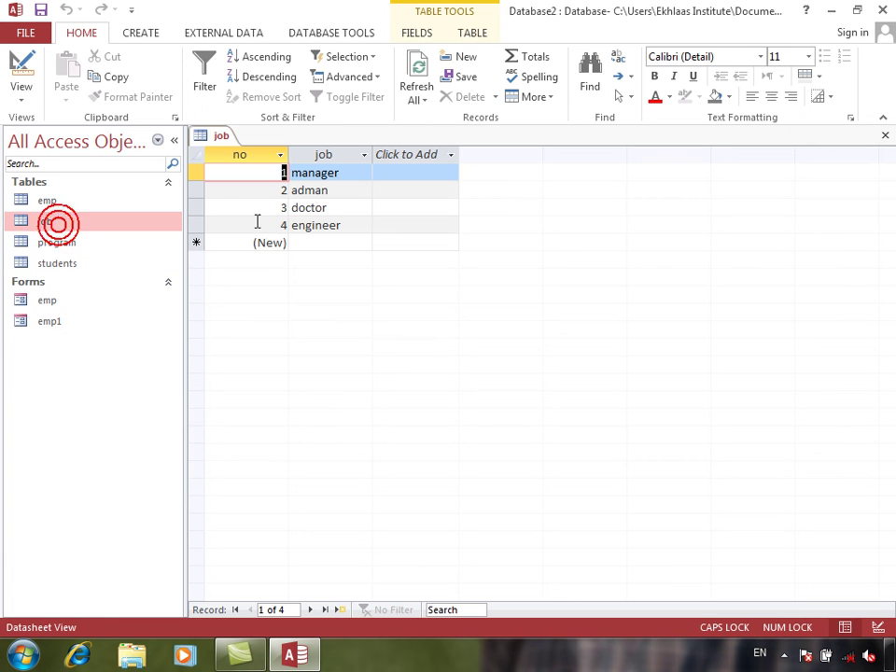
Add a SALARY field of Number type below job in the job table's design
left_click(885, 137)
double_click(65, 225)
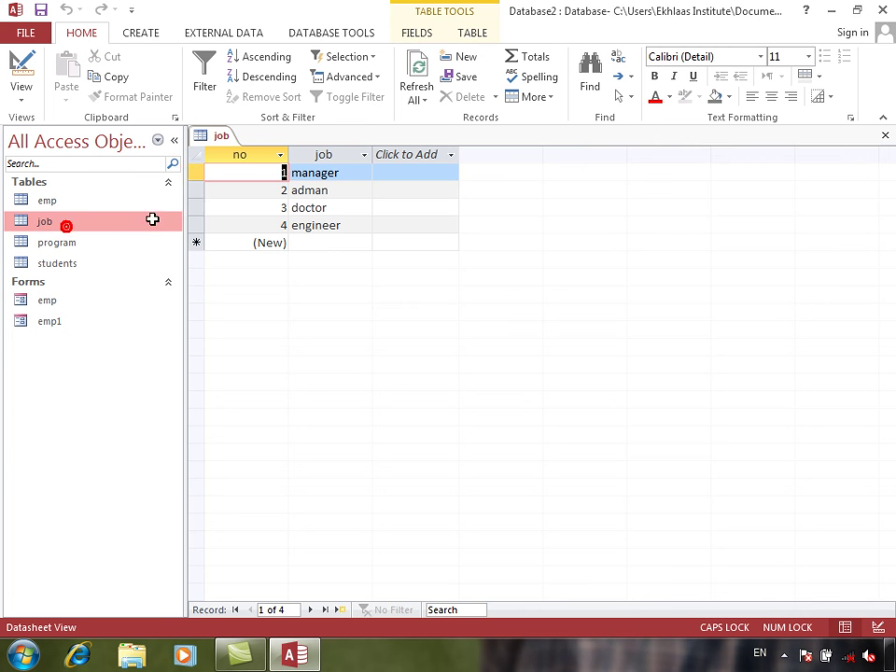
left_click(21, 75)
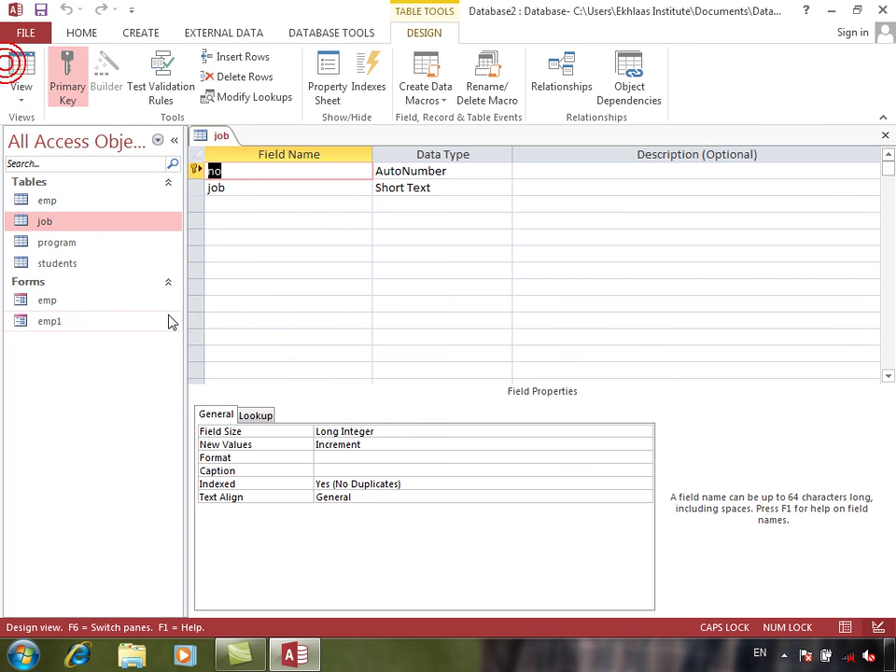
left_click(243, 202)
type("SALARY")
key("Tab")
type("N")
key("Tab")
key("Tab")
Enter salaries 500, 600, 700 and 600 for the four jobs, then close the table
left_click(17, 63)
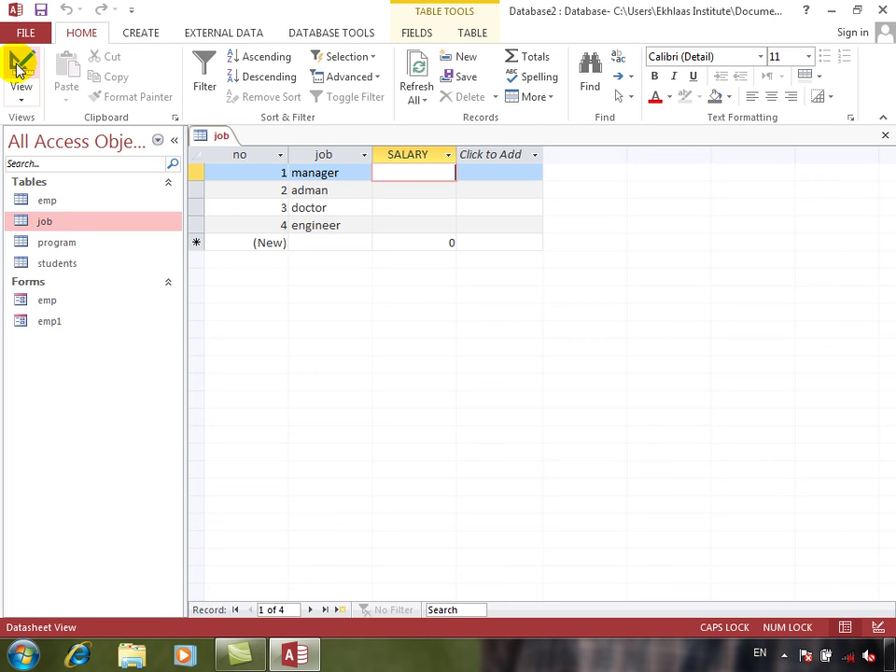
key("Down")
type("6")
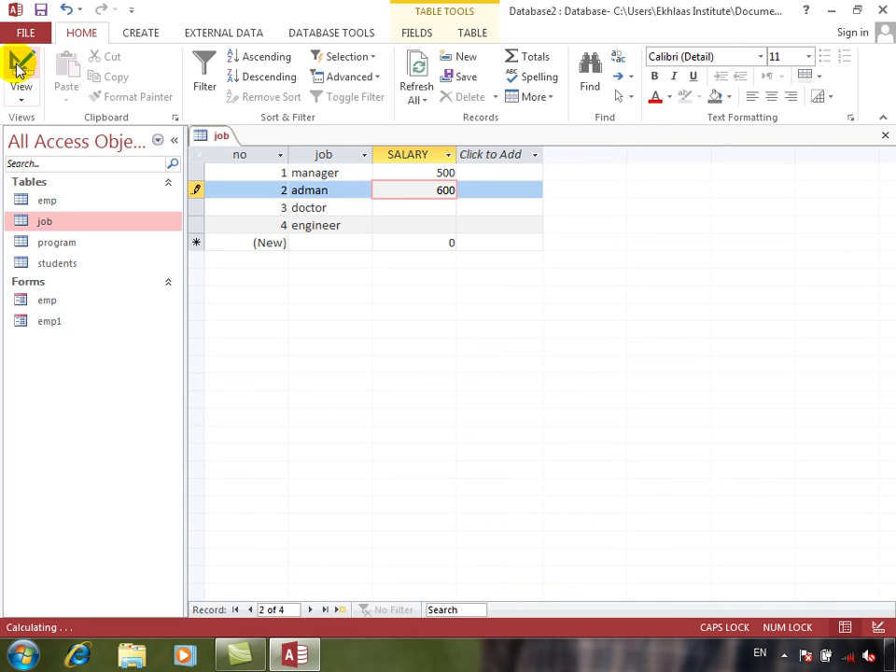
type("00")
key("Down")
key("Down")
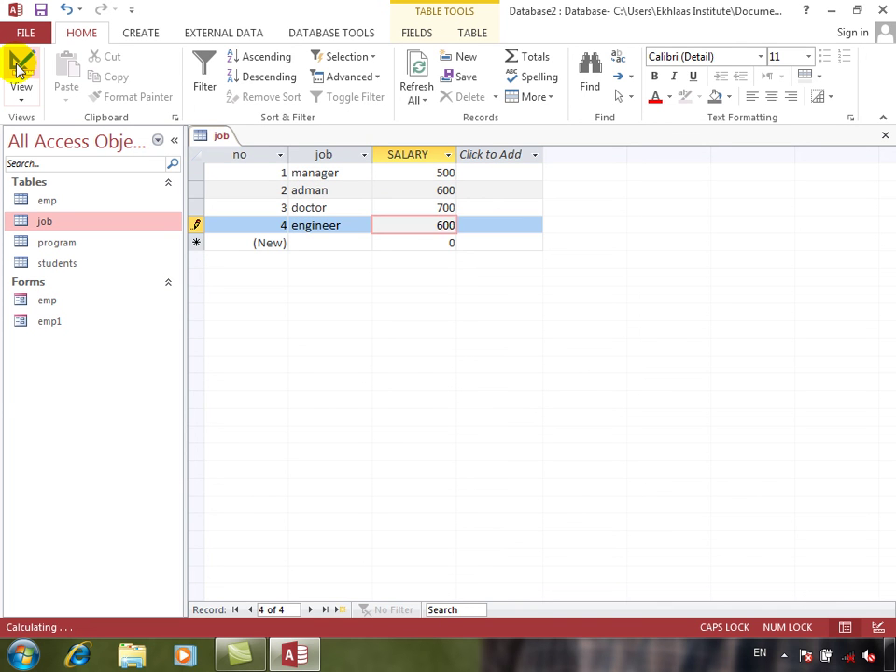
type("600")
key("Down")
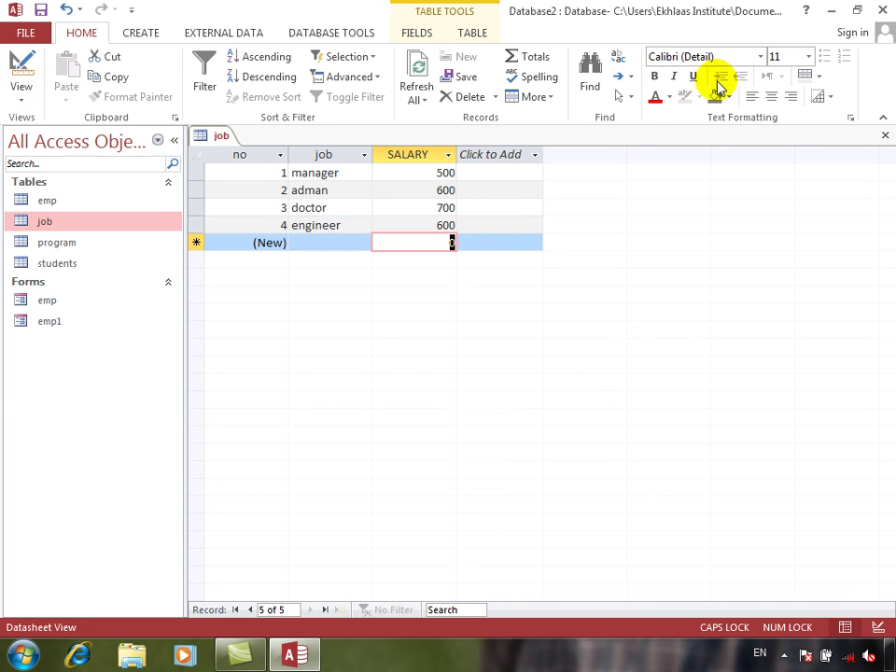
left_click(884, 135)
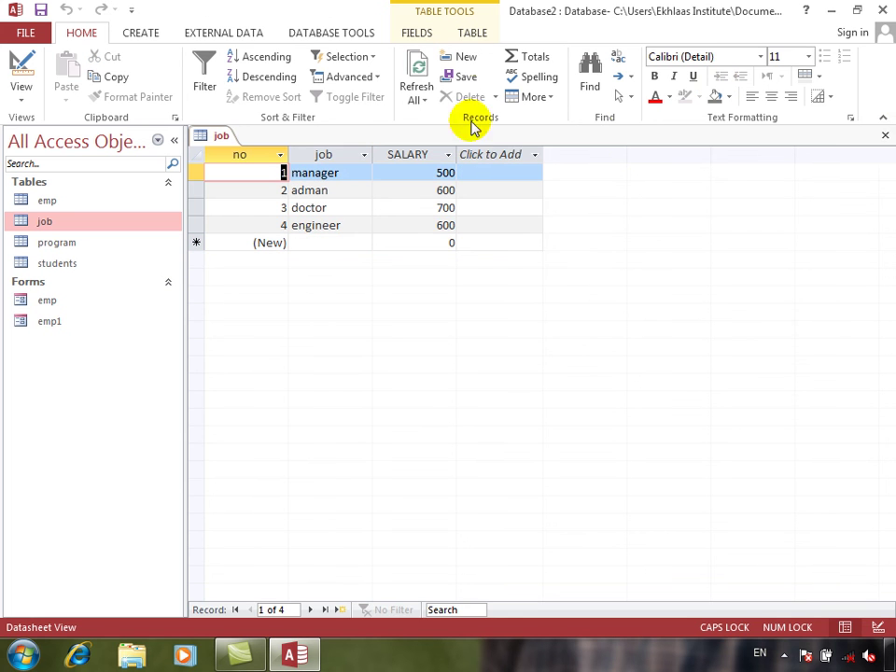
left_click(886, 135)
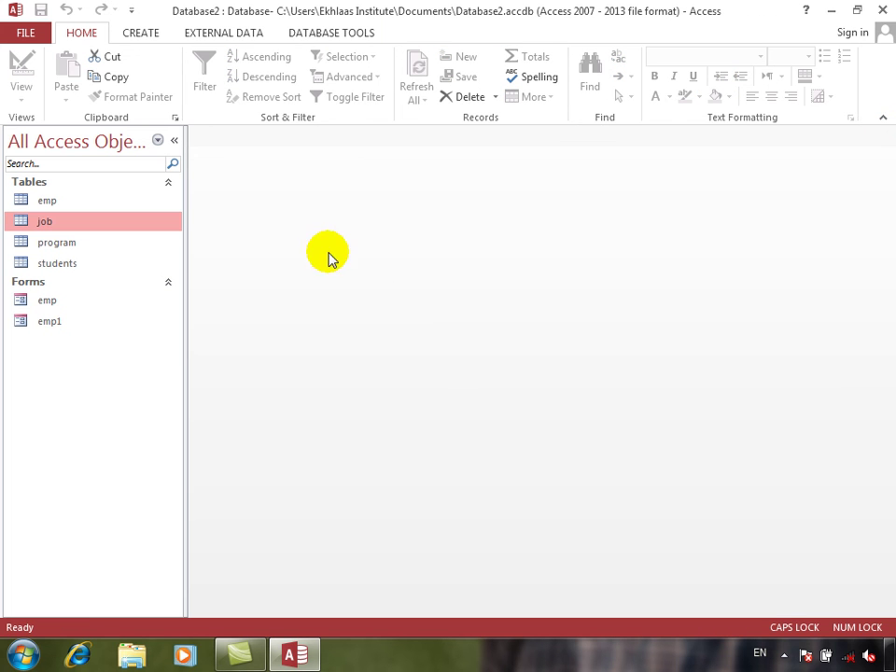
Open the emp table and select the first employee's job value
double_click(38, 200)
left_click(408, 189)
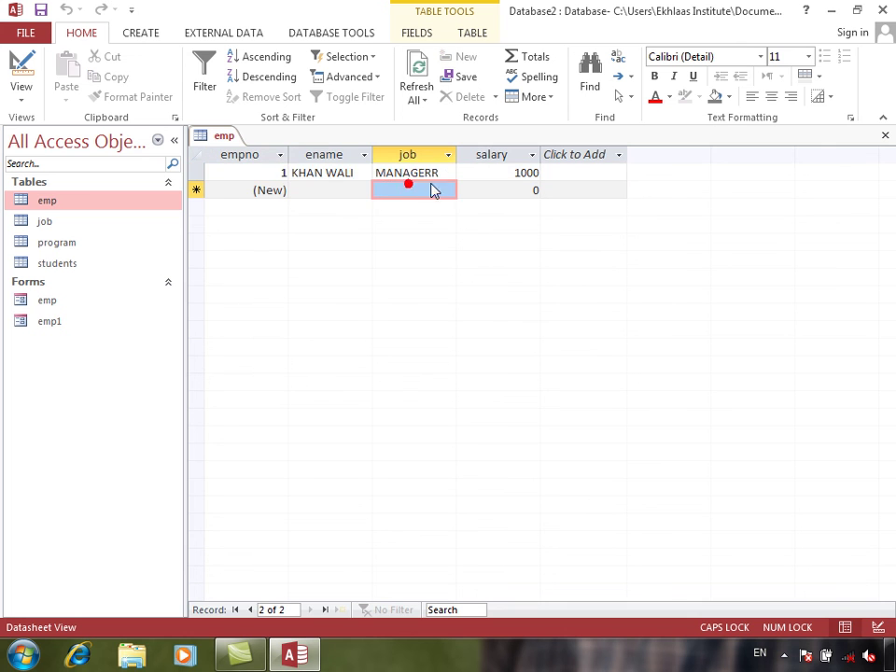
left_click(451, 173)
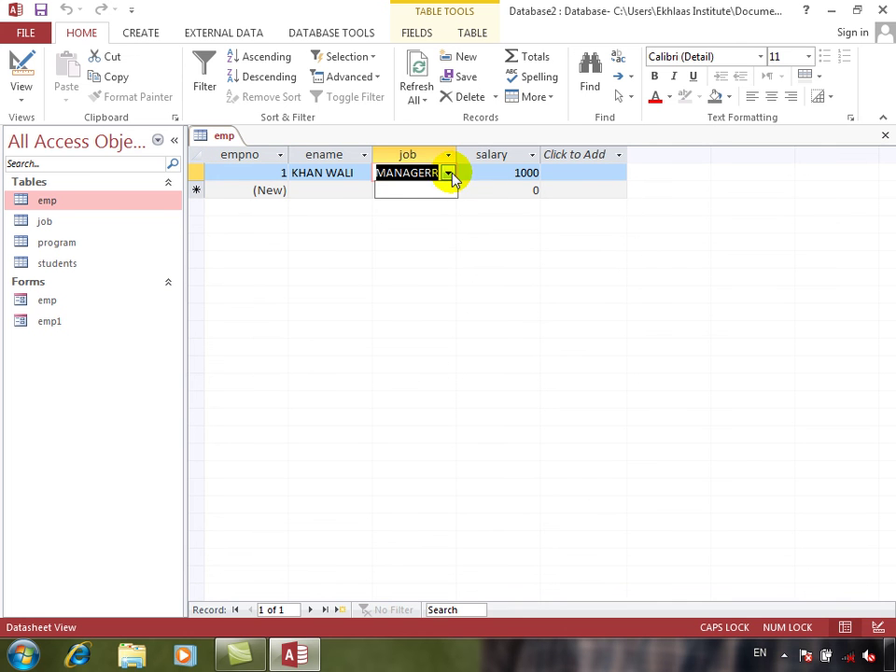
left_click(453, 176)
In emp's design, make the job field a combo box drawing from the job table
left_click(21, 72)
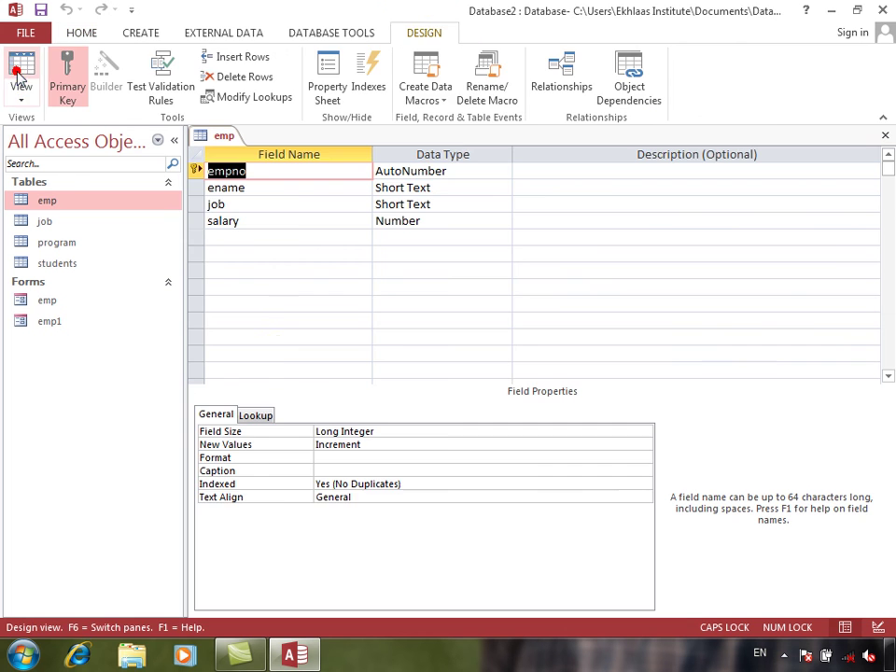
left_click(271, 204)
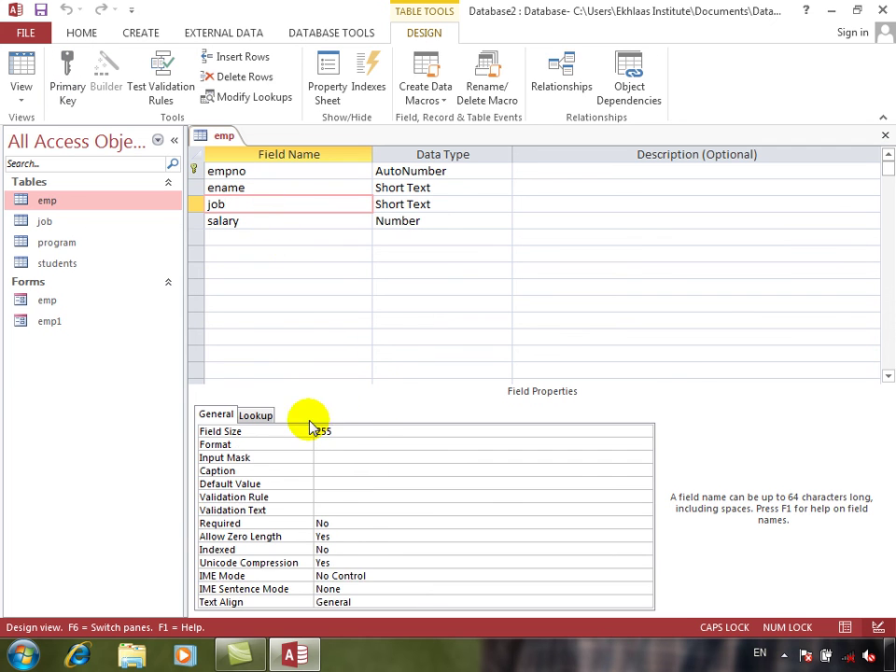
left_click(270, 414)
left_click(355, 456)
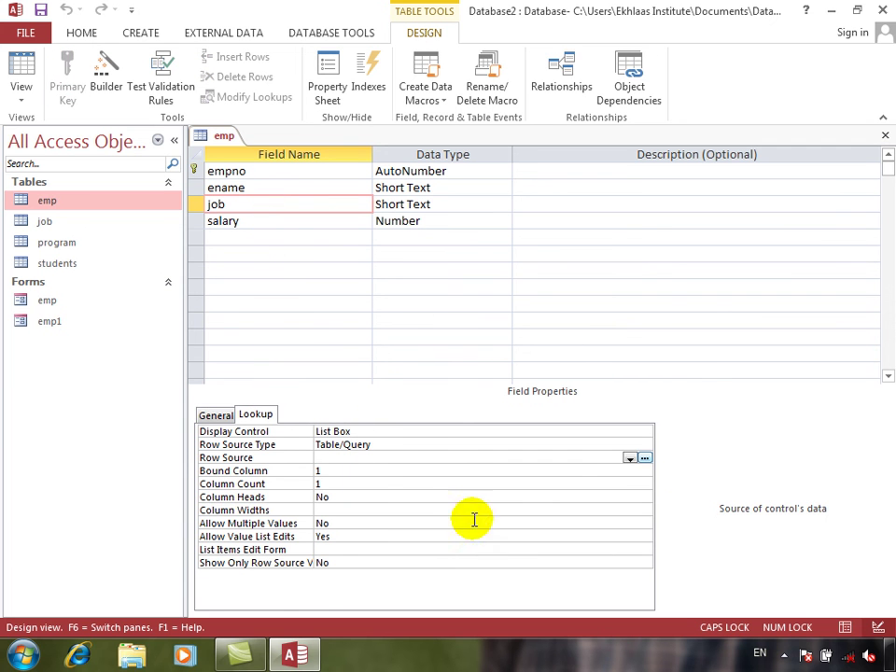
double_click(421, 432)
left_click(338, 458)
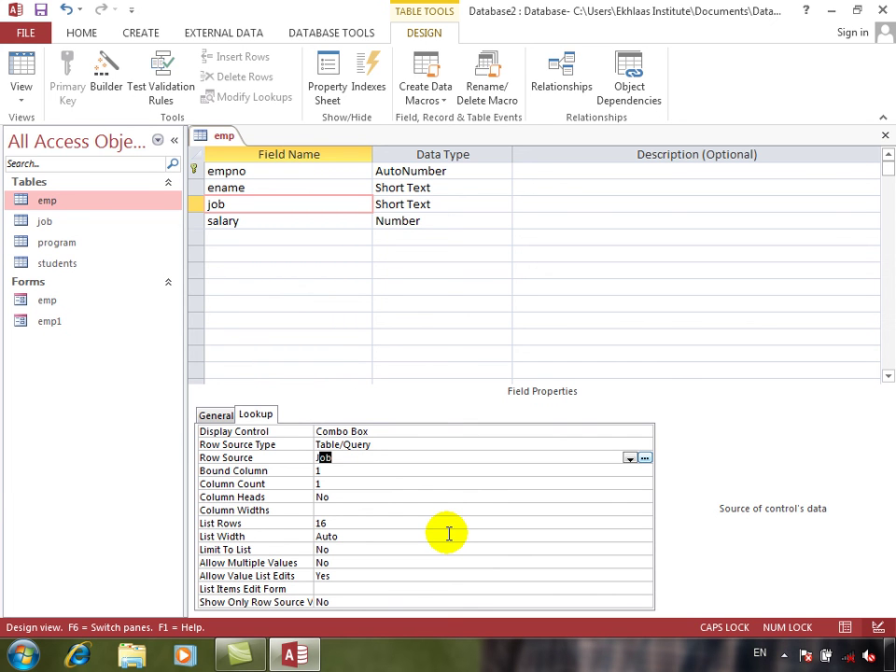
key("Return")
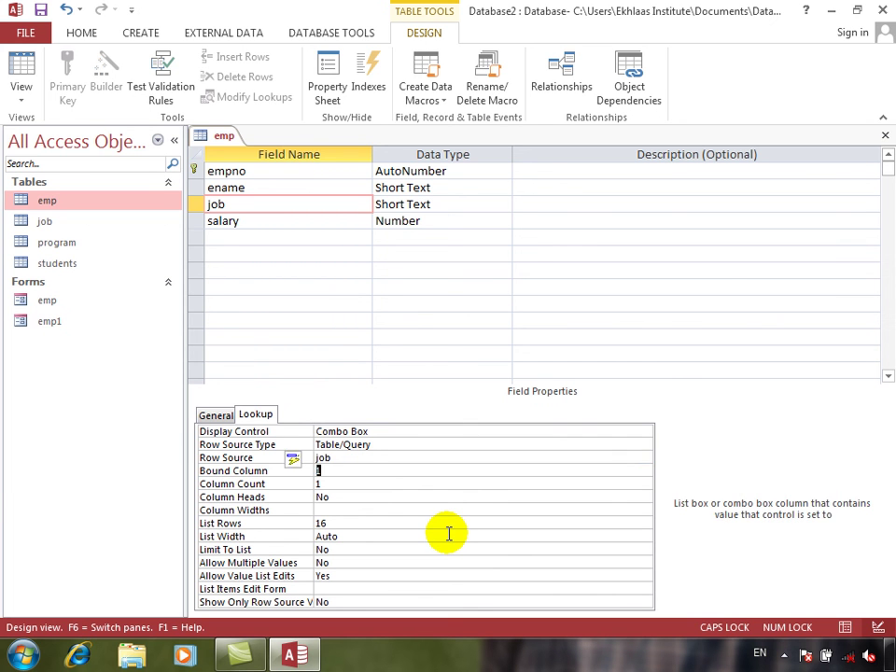
Give the job lookup Column Count 3, Column Heads Yes and a 3" list width
left_click(333, 485)
left_click(271, 482)
type("3")
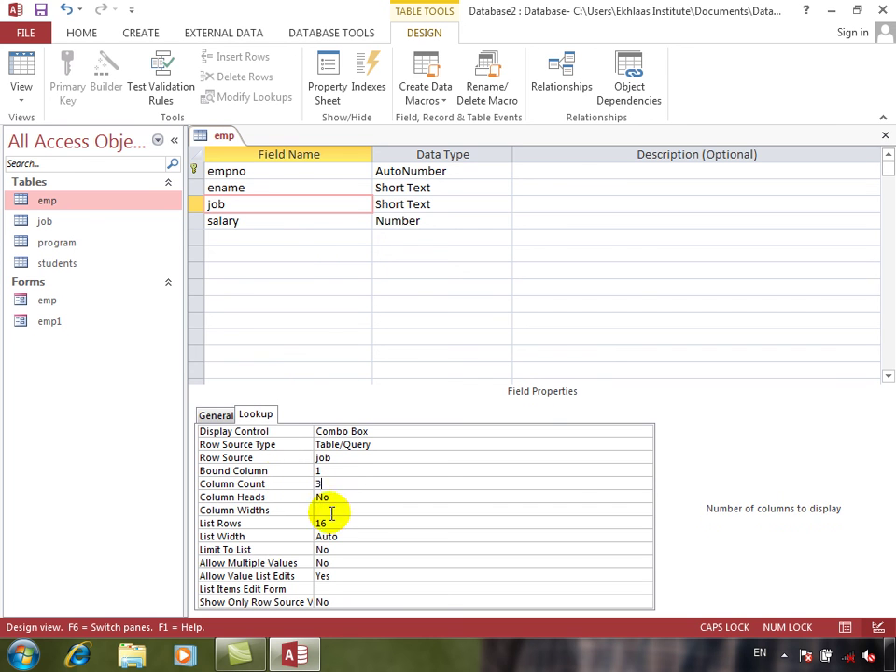
left_click(265, 500)
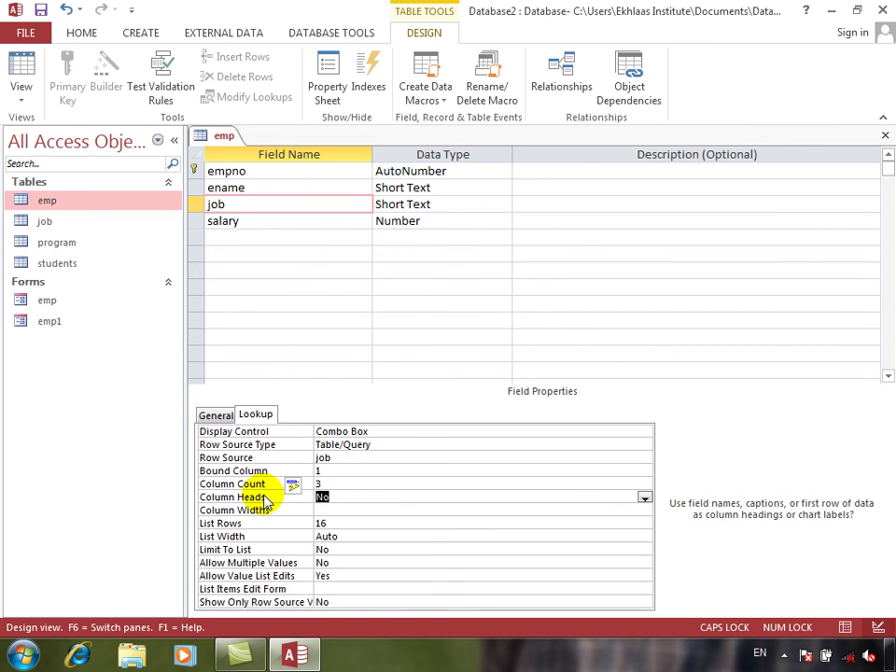
type("y")
key("Return")
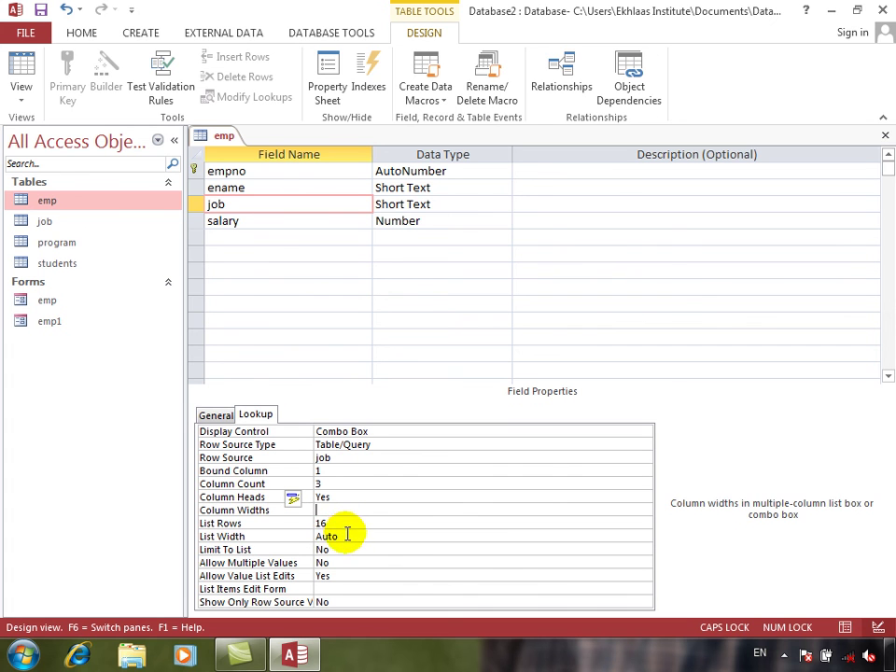
left_click(346, 534)
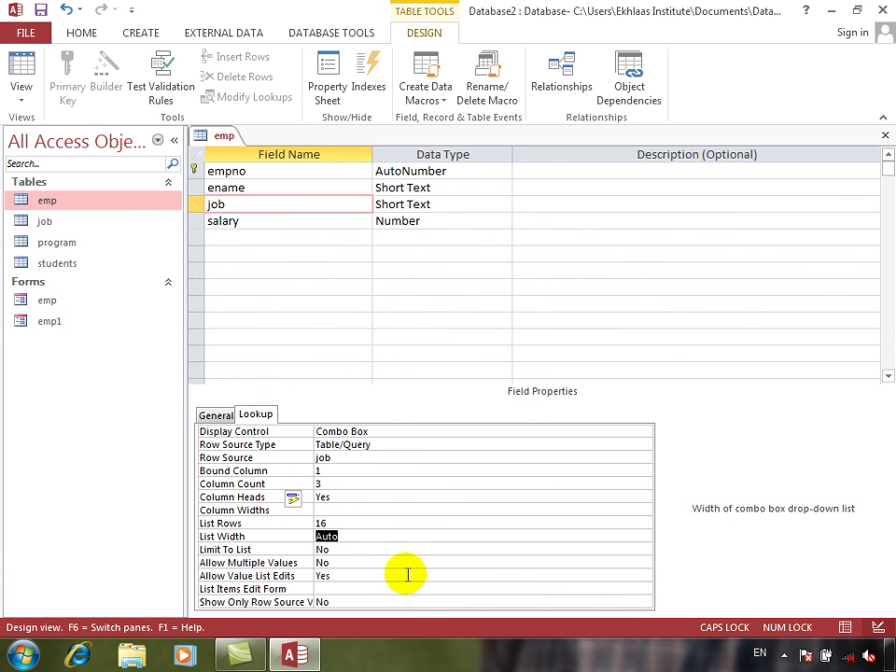
key("Return")
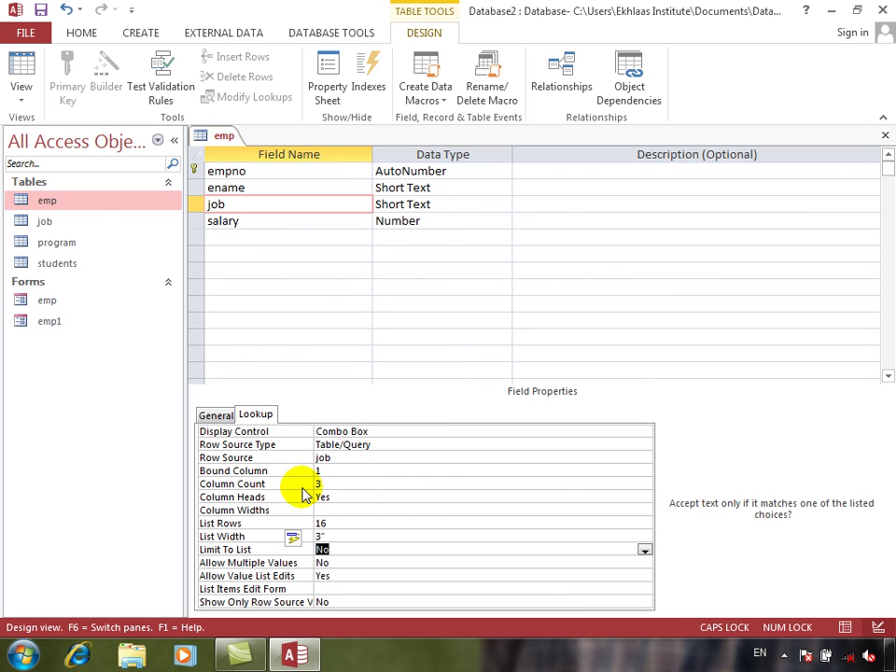
left_click(23, 63)
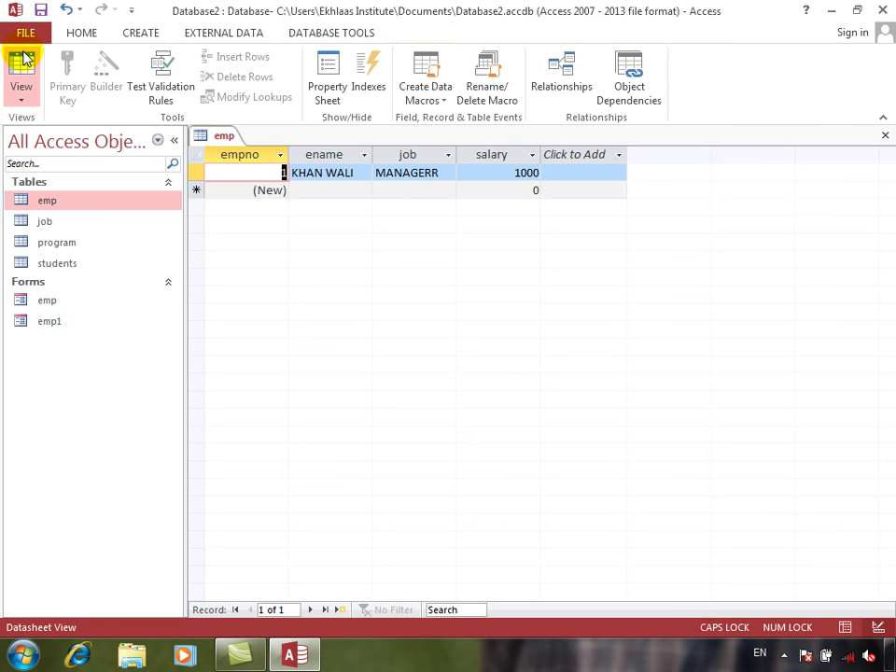
Test the job dropdown by picking doctor, then set the lookup's Bound Column to 2
left_click(444, 172)
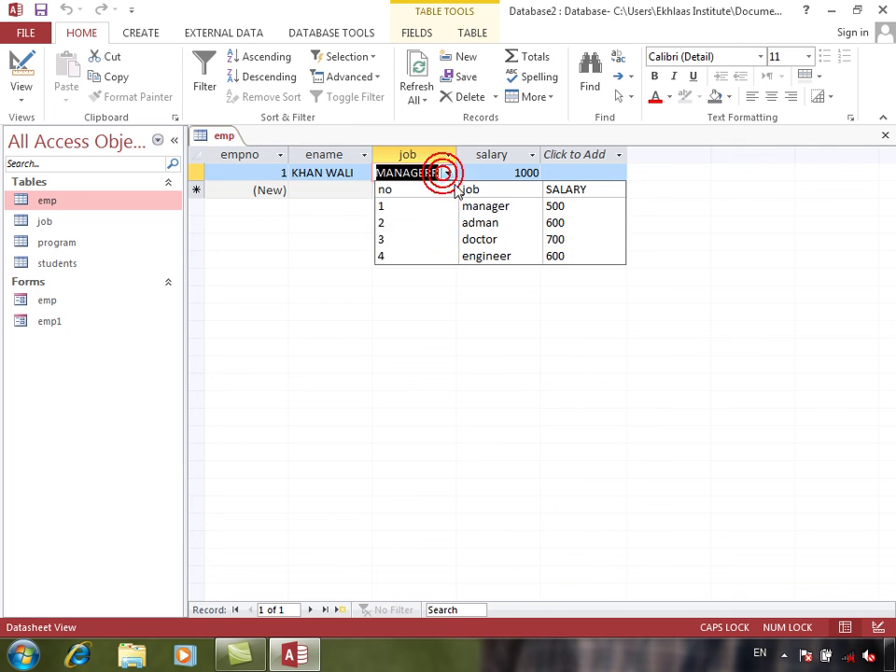
left_click(436, 241)
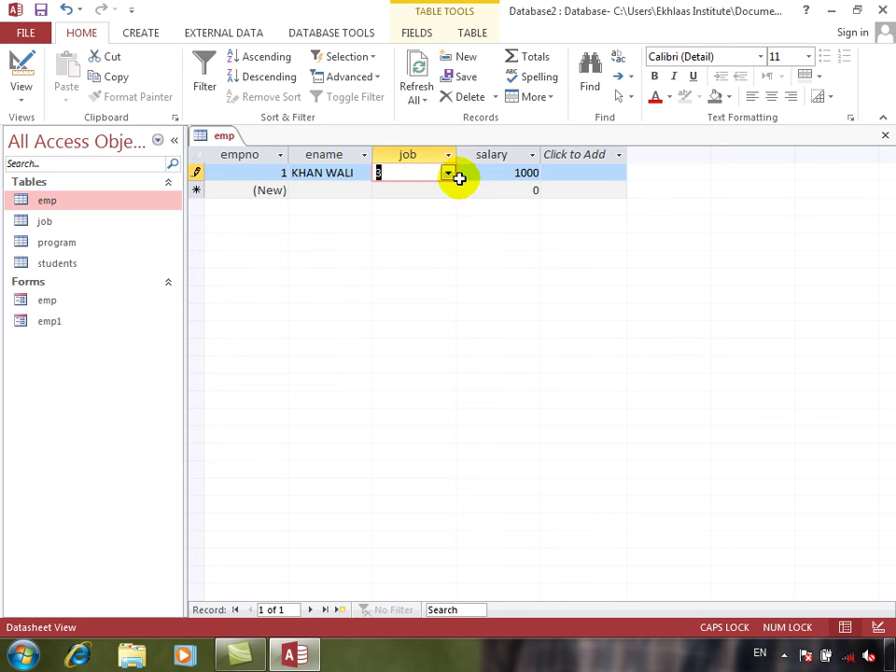
left_click(13, 64)
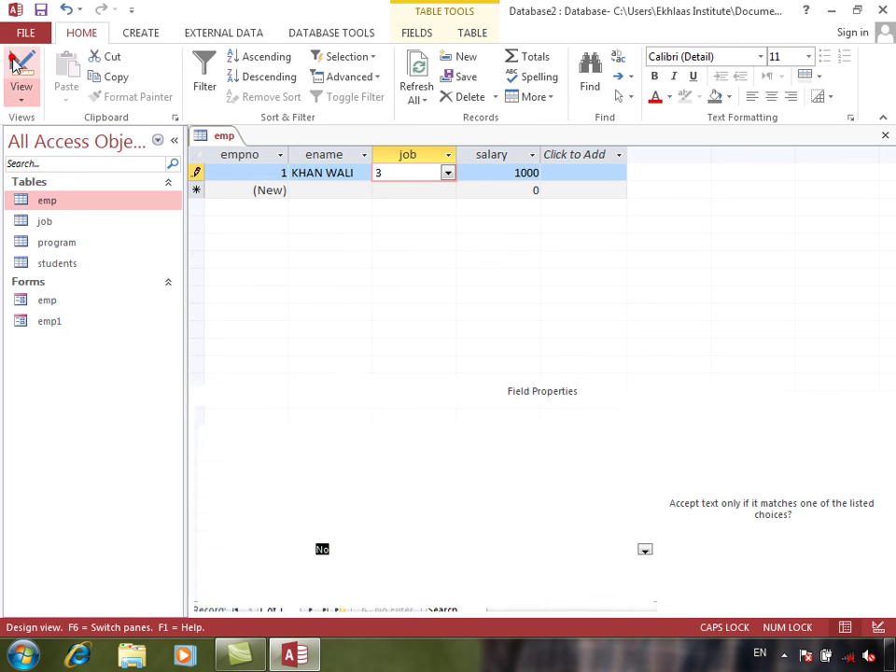
left_click(322, 469)
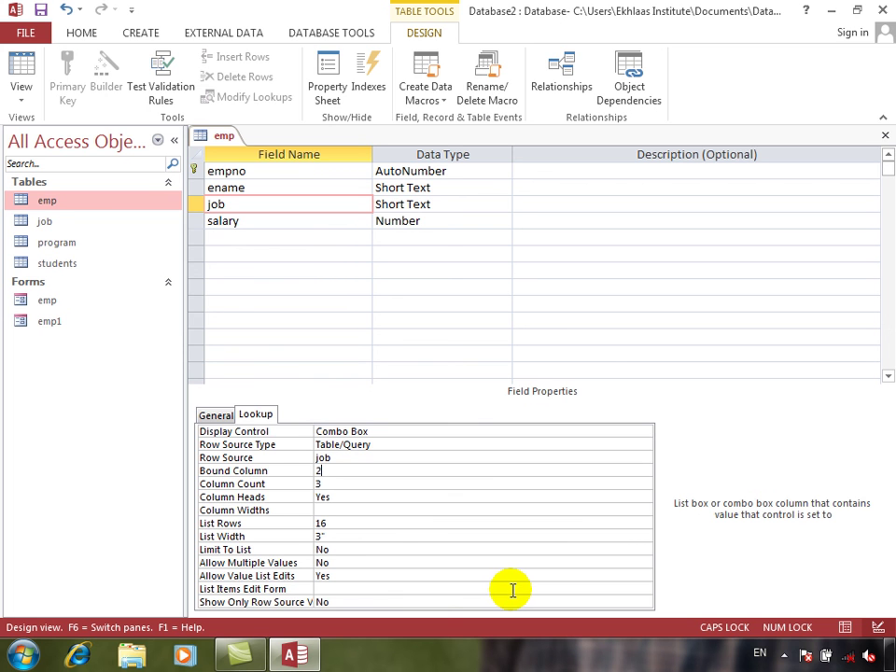
type("2")
key("Tab")
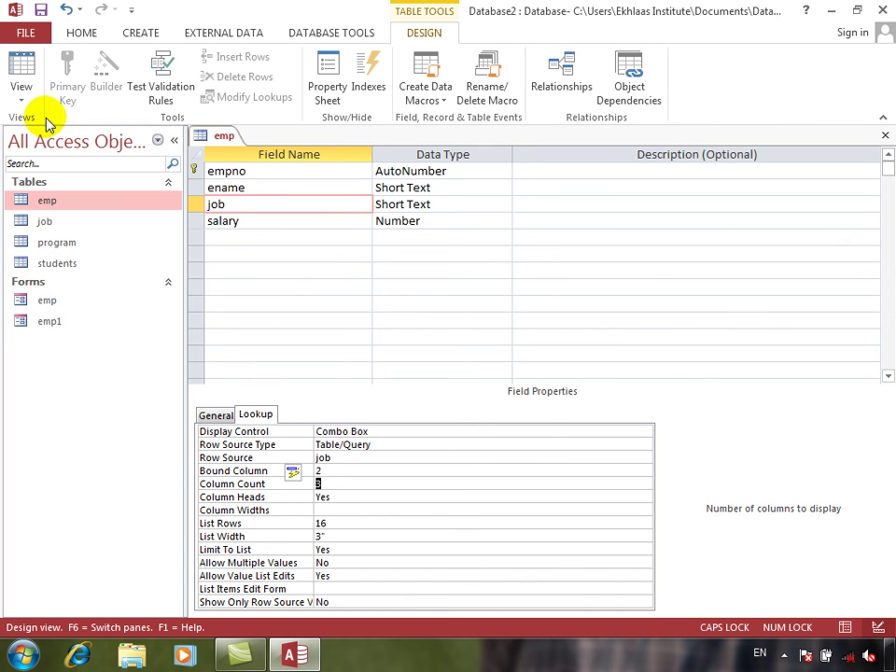
Save the table and set the first employee's job to adman from the dropdown
left_click(23, 67)
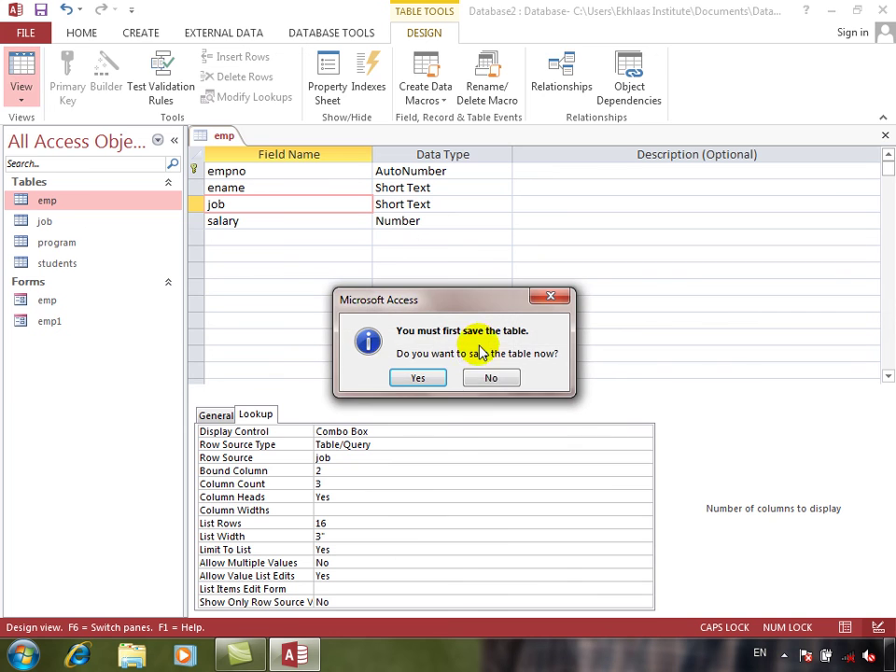
left_click(418, 377)
left_click(420, 173)
left_click(448, 173)
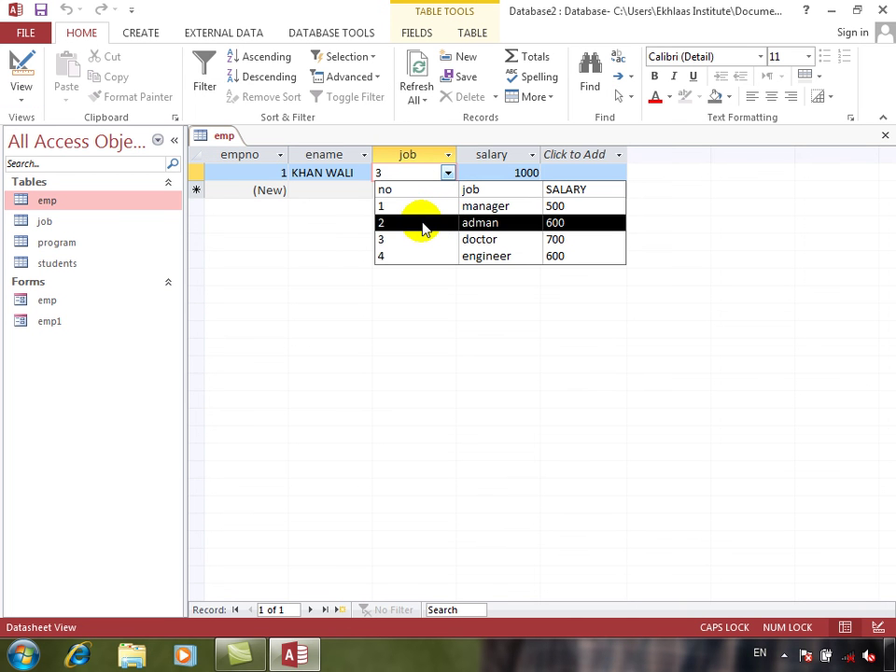
left_click(398, 184)
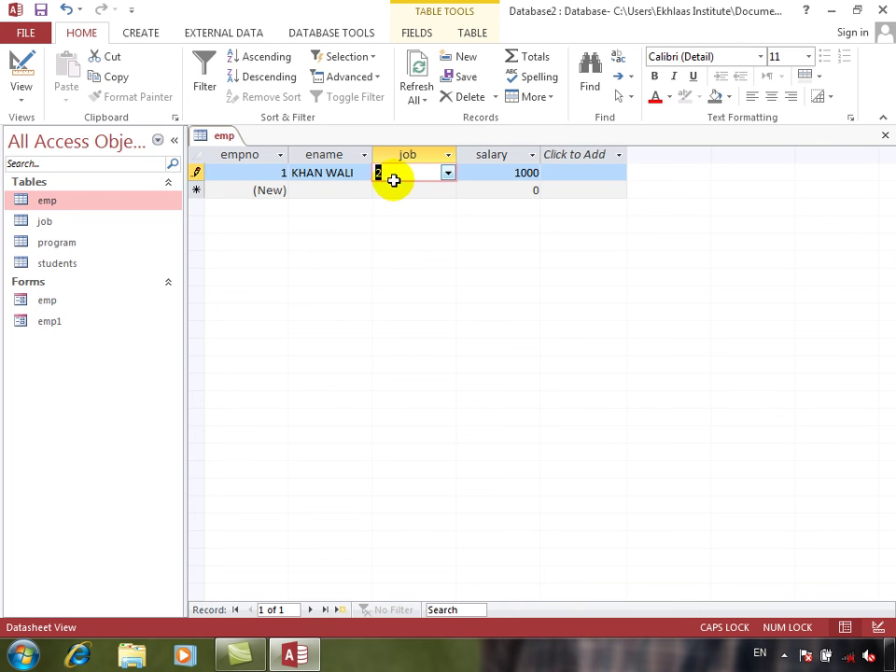
left_click(22, 63)
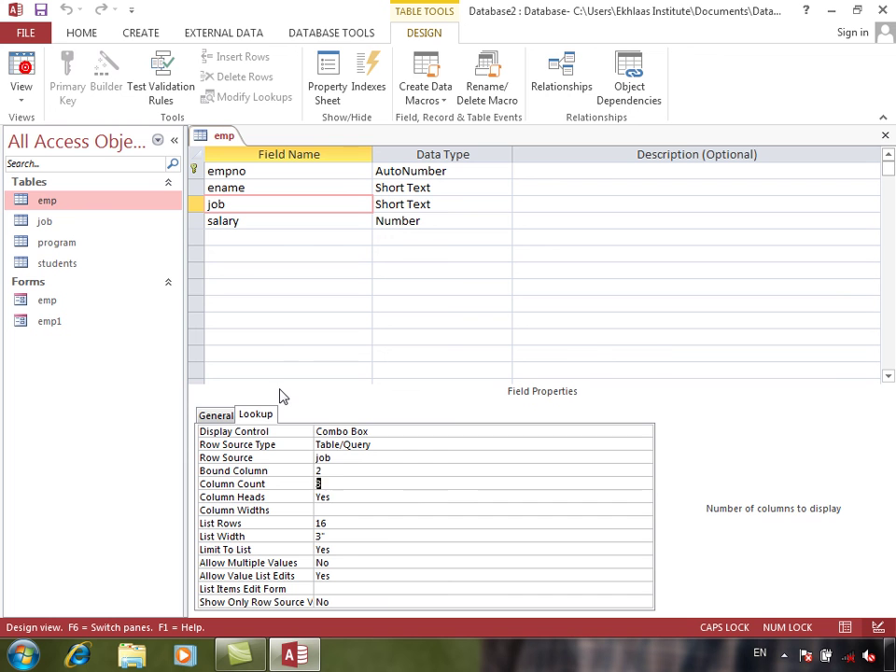
Change the job lookup's bound column to 1, save, then close and reopen emp
double_click(337, 471)
type("1")
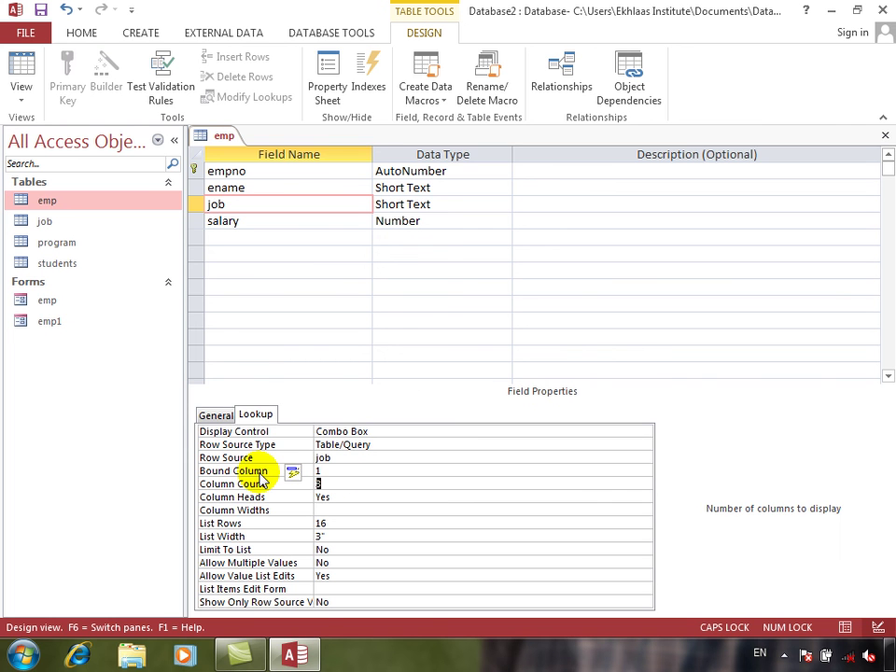
left_click(20, 62)
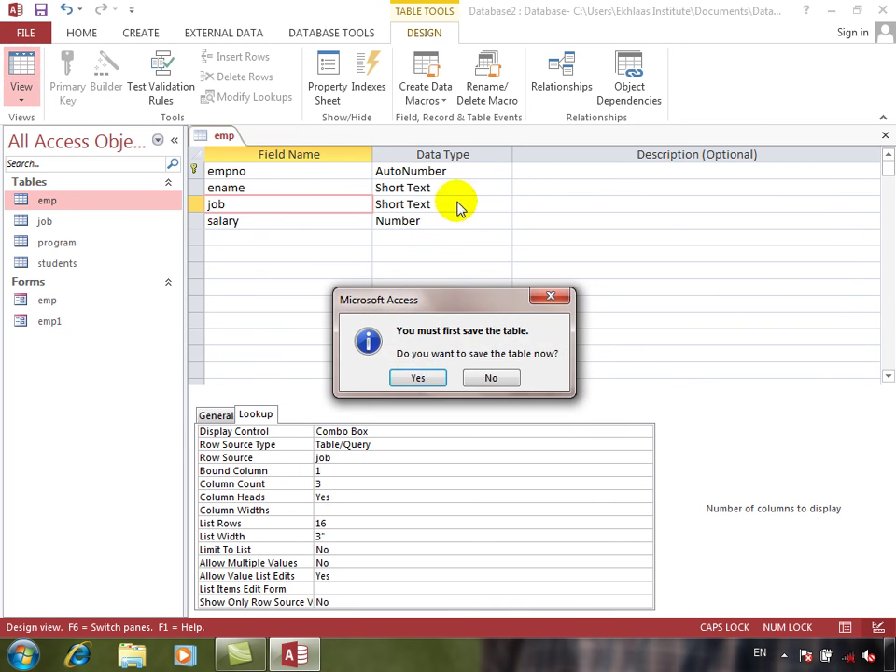
left_click(419, 378)
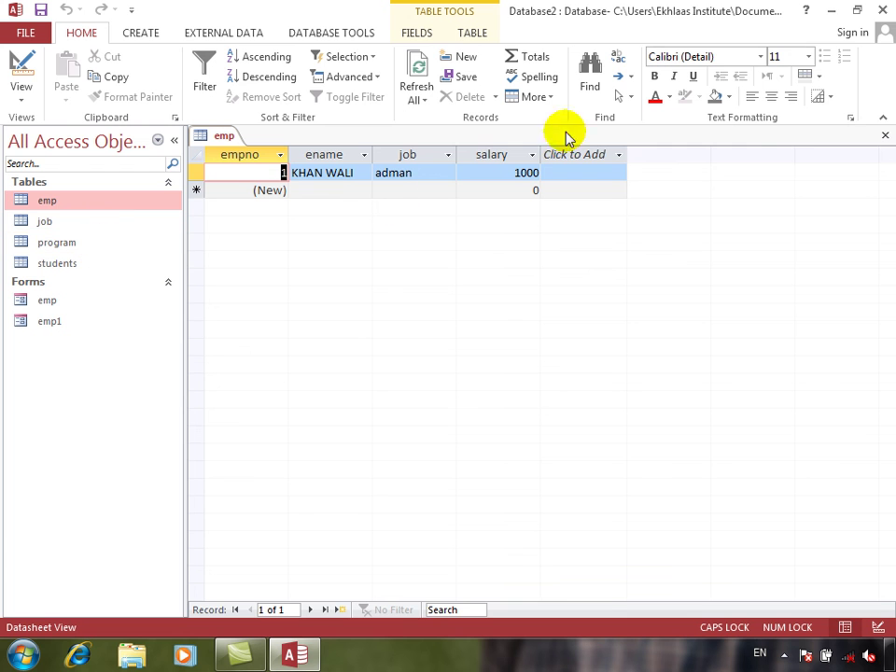
left_click(887, 136)
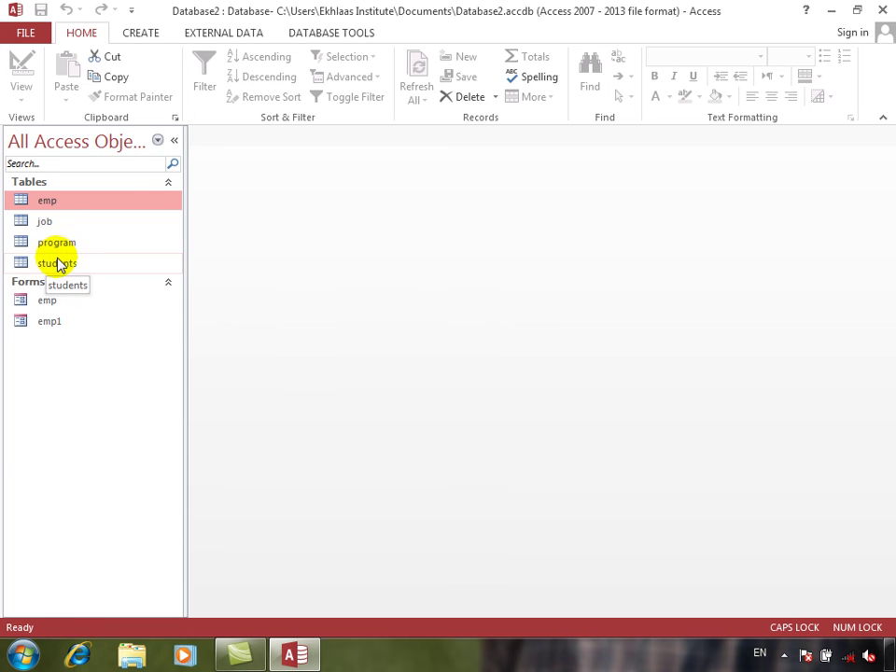
double_click(65, 203)
Insert a JOBID Short Text field above job in emp's design
left_click(21, 67)
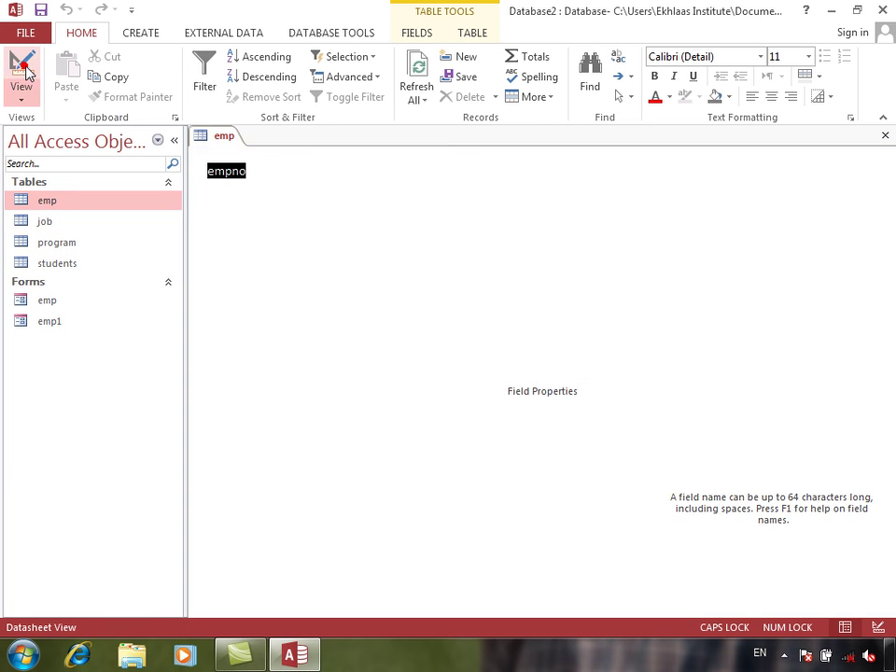
right_click(192, 204)
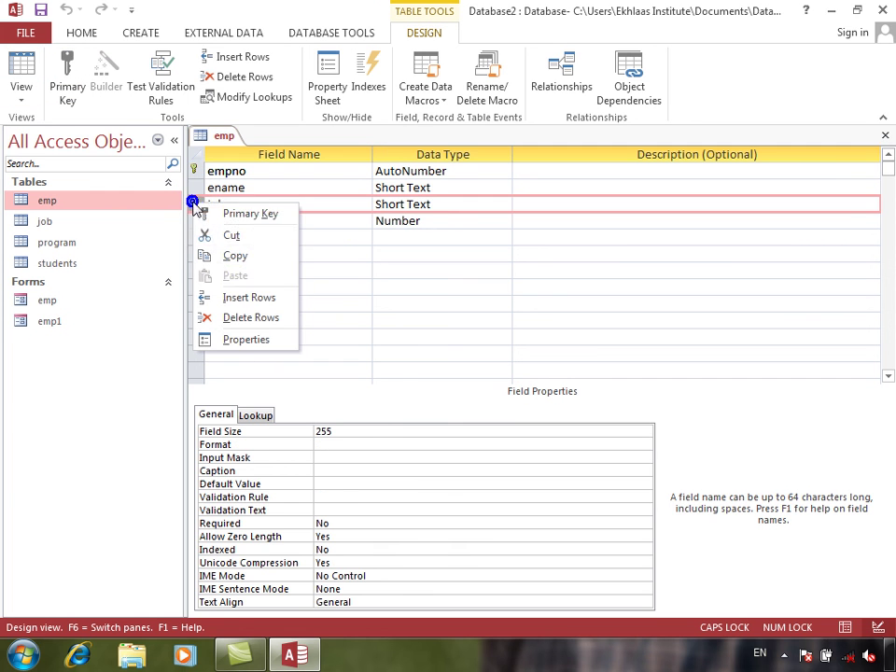
left_click(248, 297)
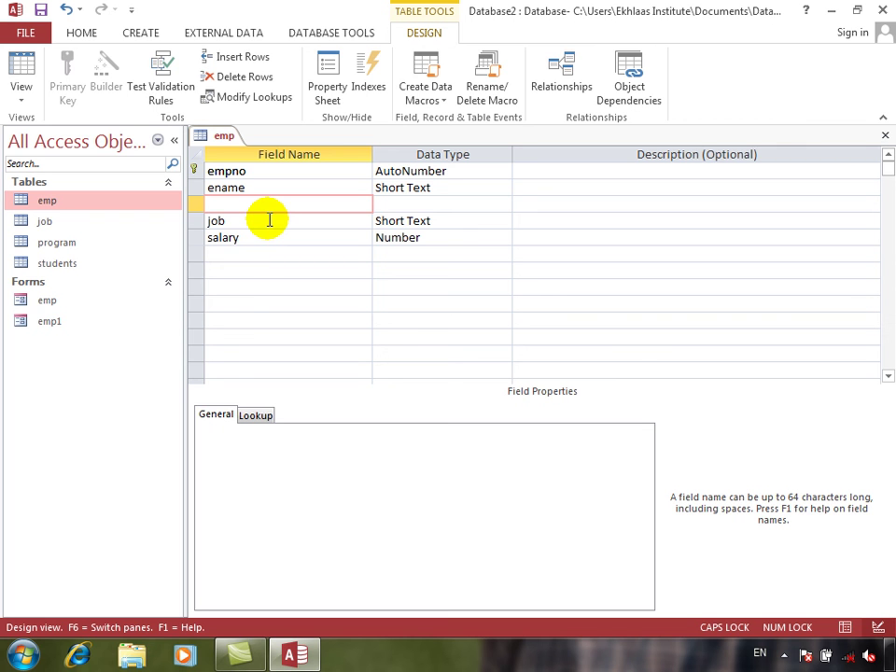
type("JOBID")
key("Tab")
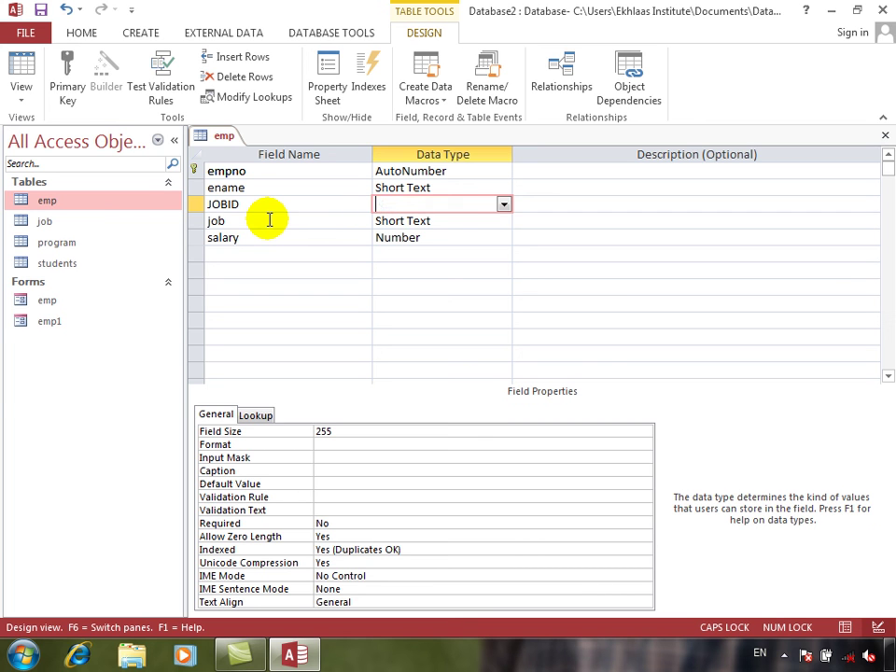
key("Tab")
left_click(271, 214)
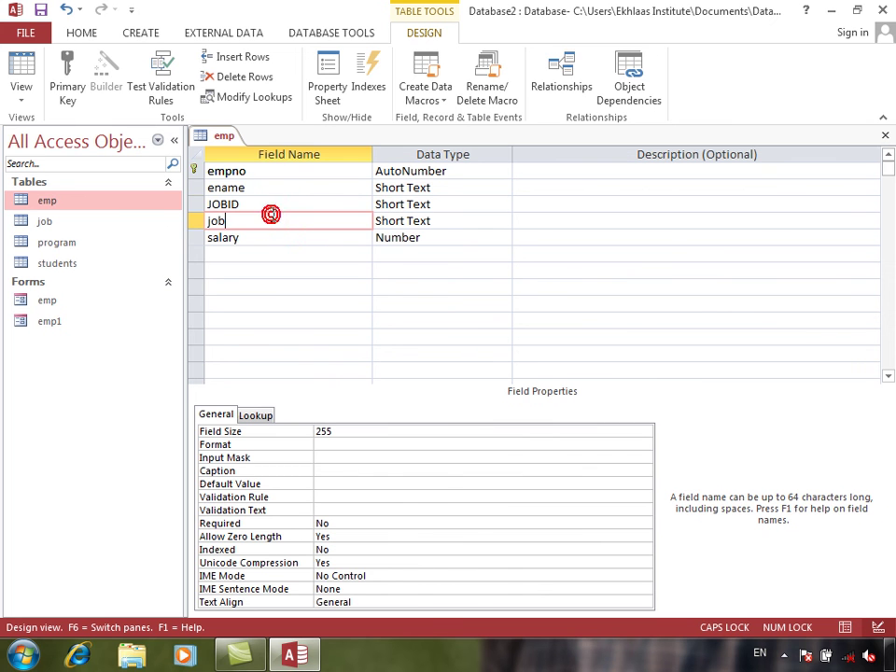
left_click(288, 203)
Make JOBID a combo box from the job table with 3 columns, headings and 3" width
left_click(262, 413)
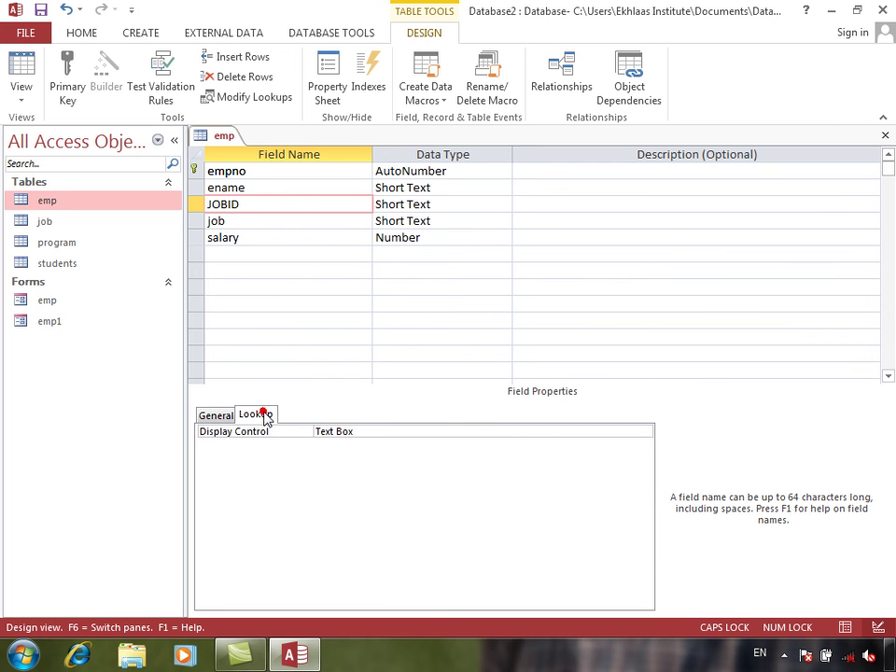
double_click(361, 432)
double_click(361, 431)
left_click(342, 459)
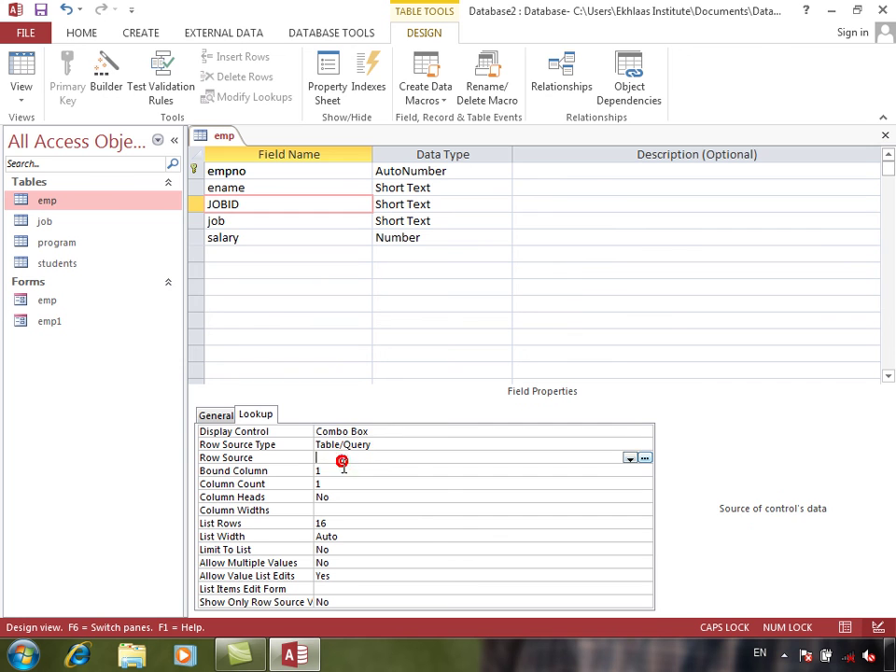
key("Return")
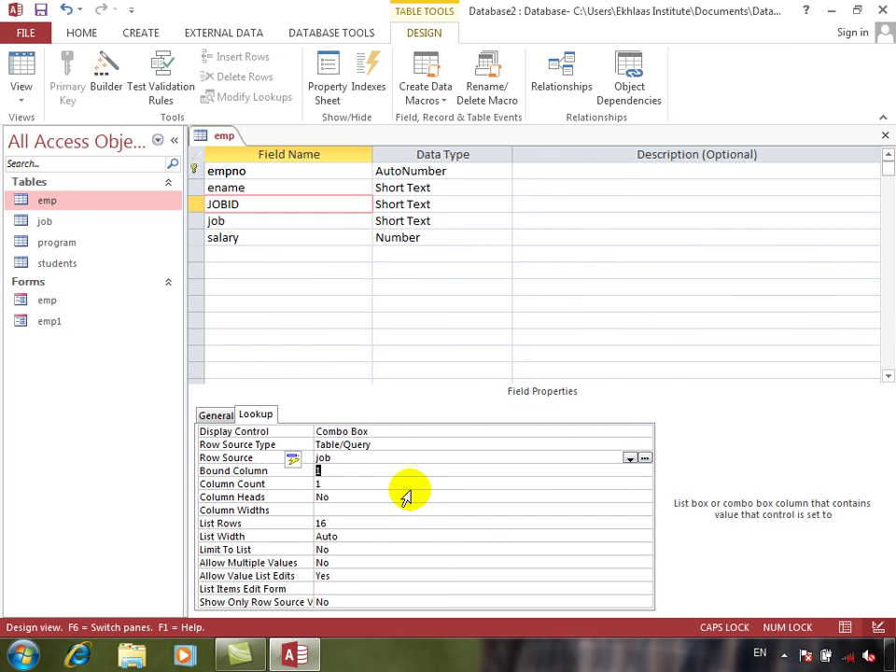
left_click(355, 483)
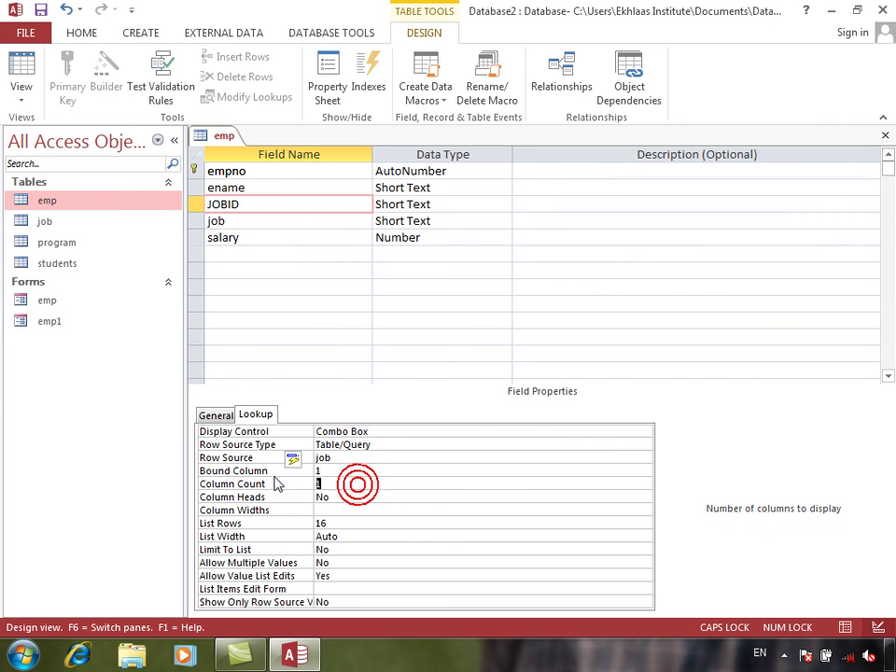
type("3")
left_click(331, 508)
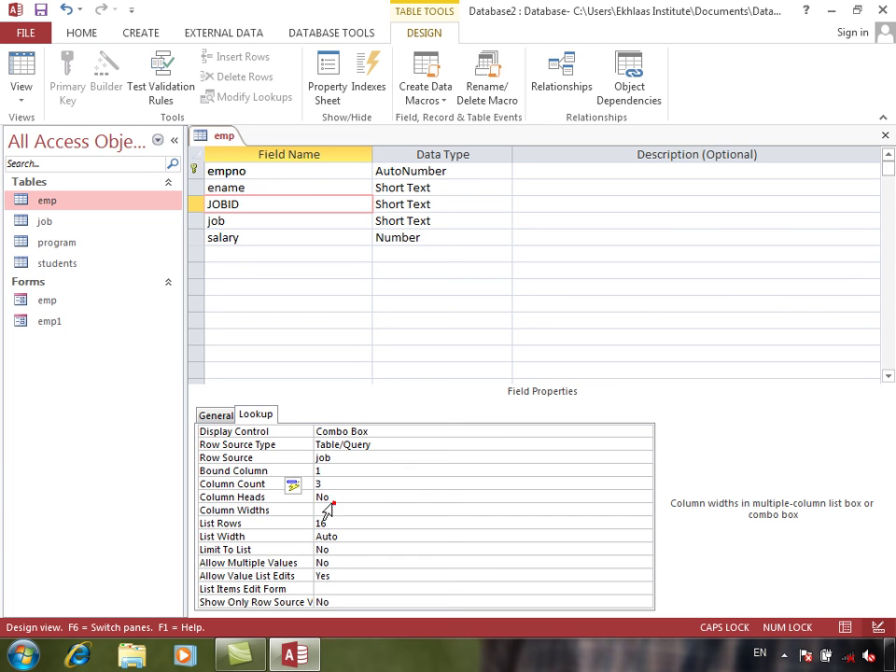
double_click(344, 499)
key("Return")
key("Return")
key("Return")
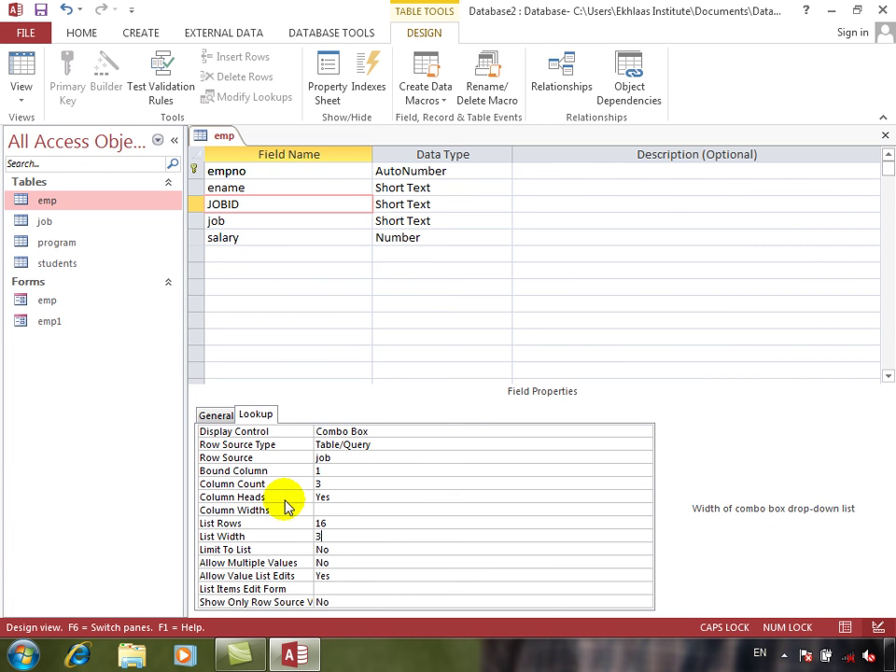
type("3")
key("Return")
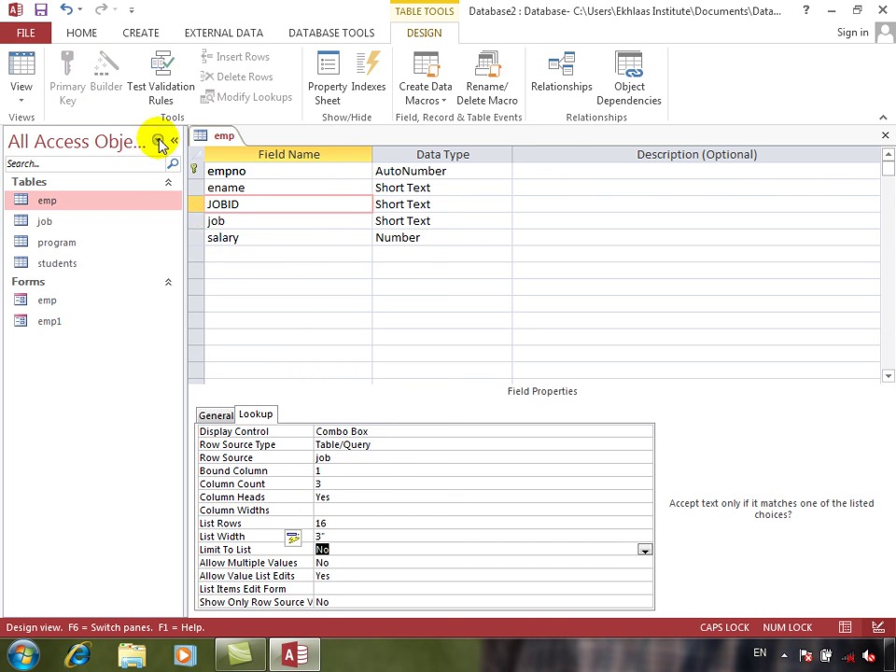
Turn the job field back into a plain text box and save the table
left_click(235, 221)
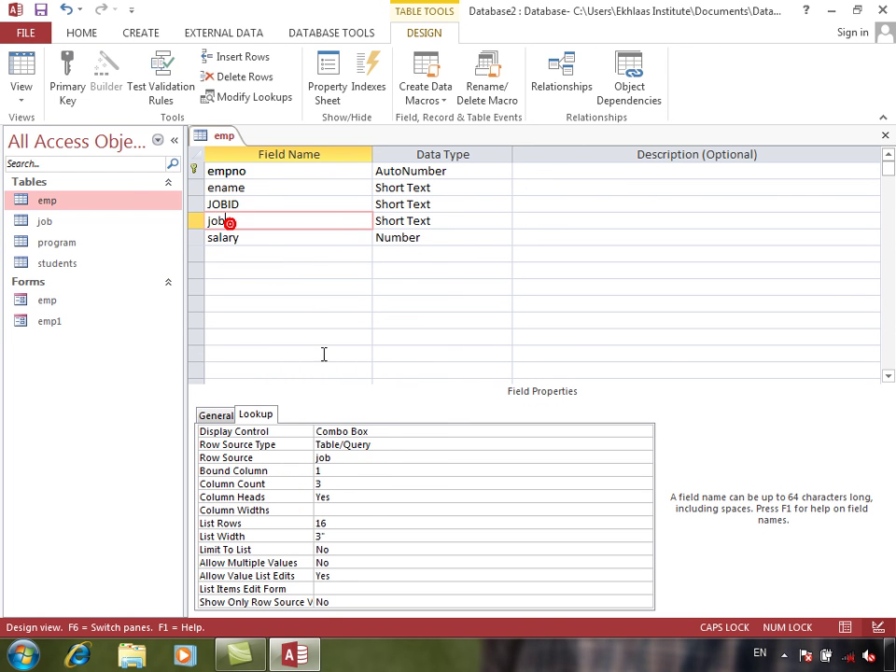
double_click(378, 431)
left_click(19, 79)
key("Return")
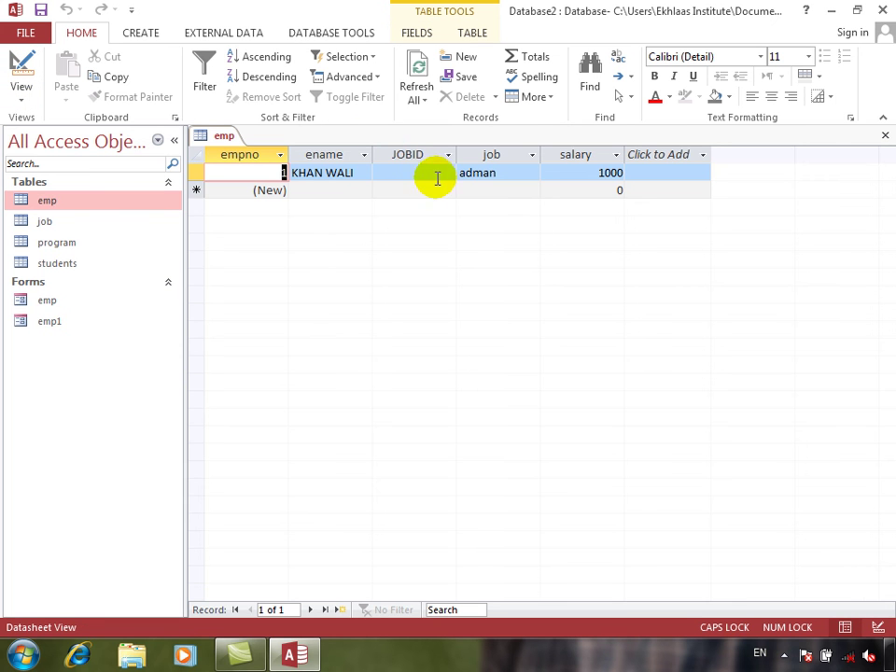
Pick job 1 (manager) for the first record's JOBID, then change it to 2 (adman)
left_click(430, 175)
left_click(447, 174)
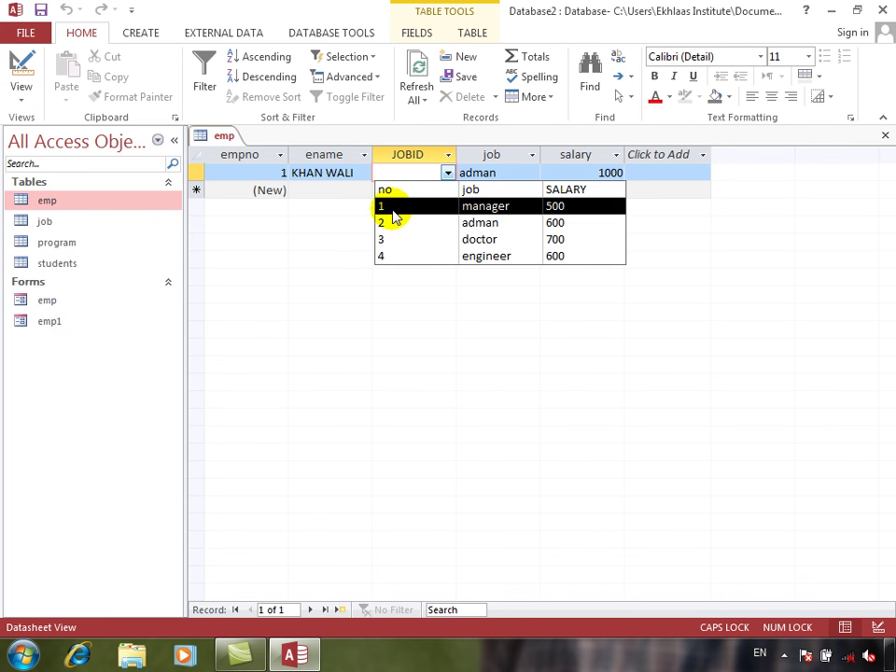
left_click(394, 209)
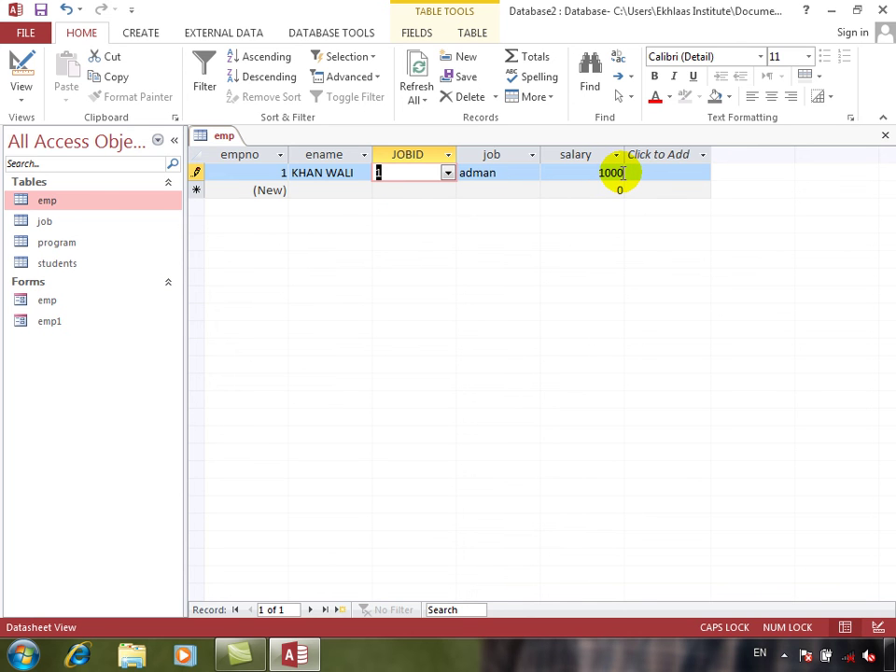
left_click(448, 173)
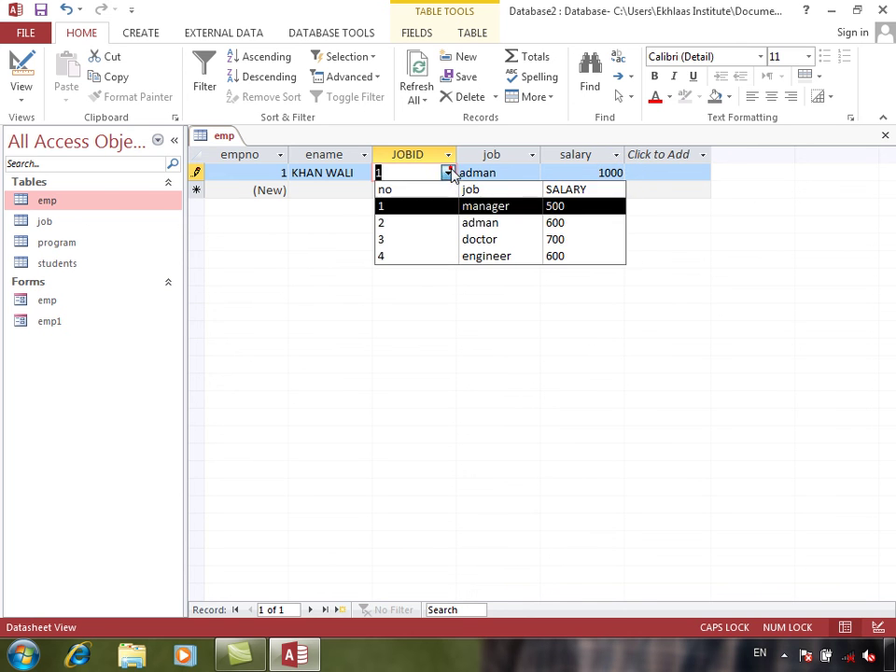
left_click(461, 225)
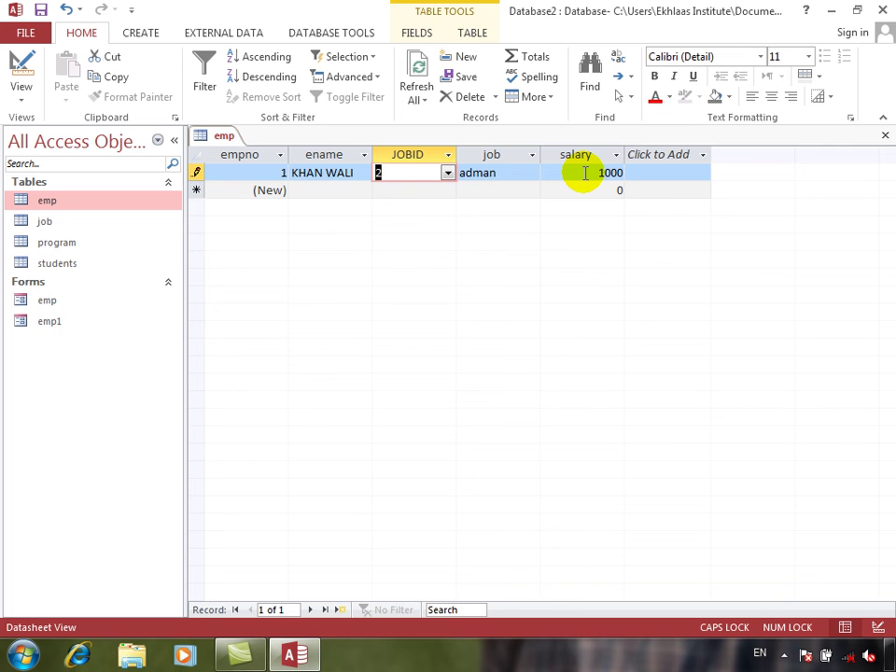
Close the emp table, check the emp form's job dropdown, close the form, and select emp
left_click(885, 135)
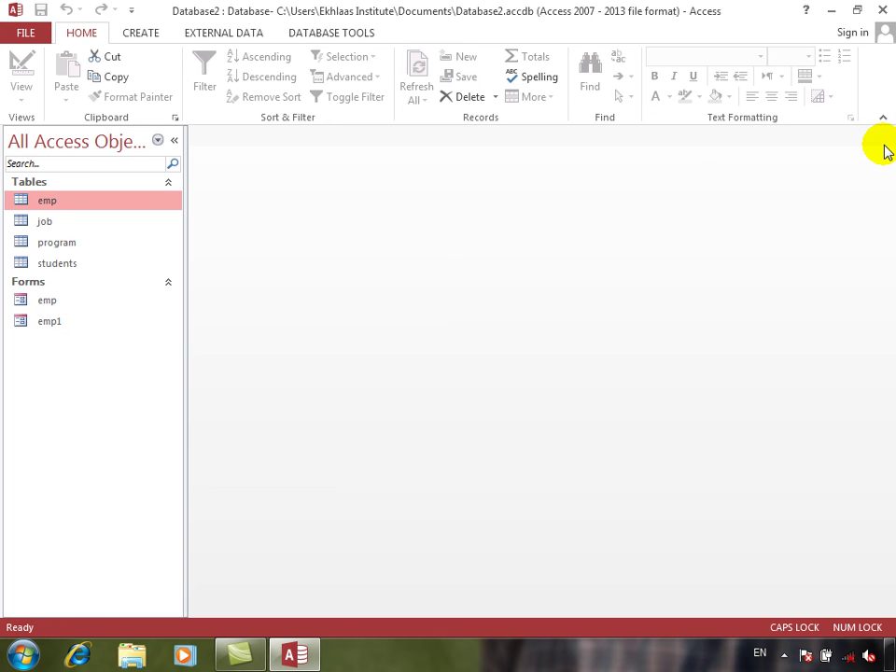
double_click(44, 300)
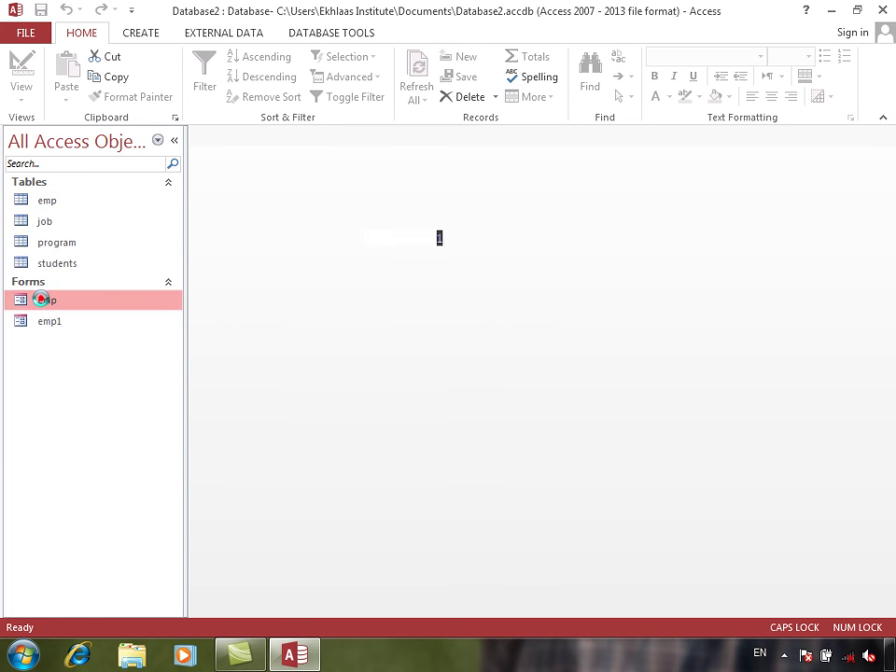
left_click(565, 305)
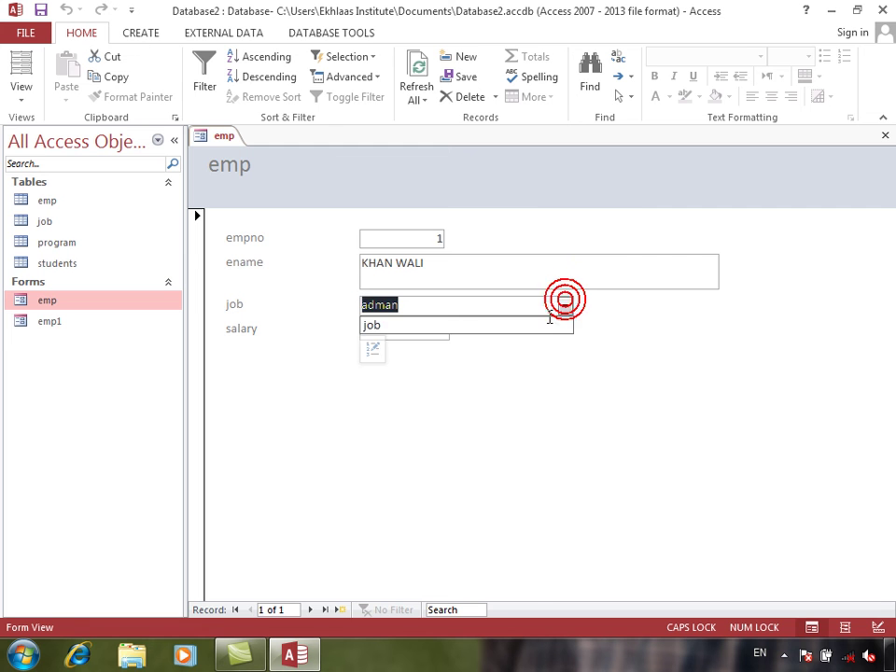
left_click(885, 135)
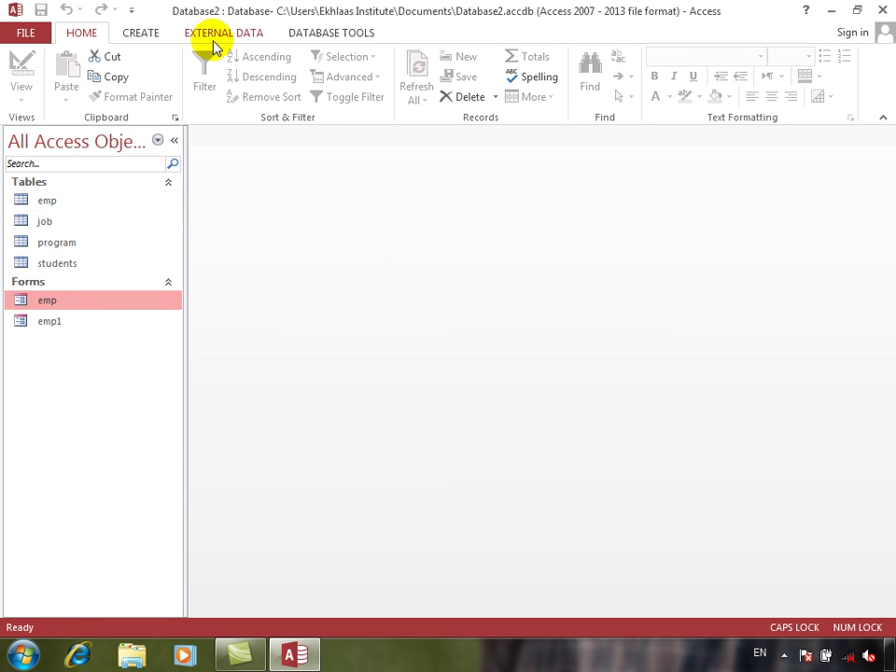
left_click(42, 200)
left_click(145, 38)
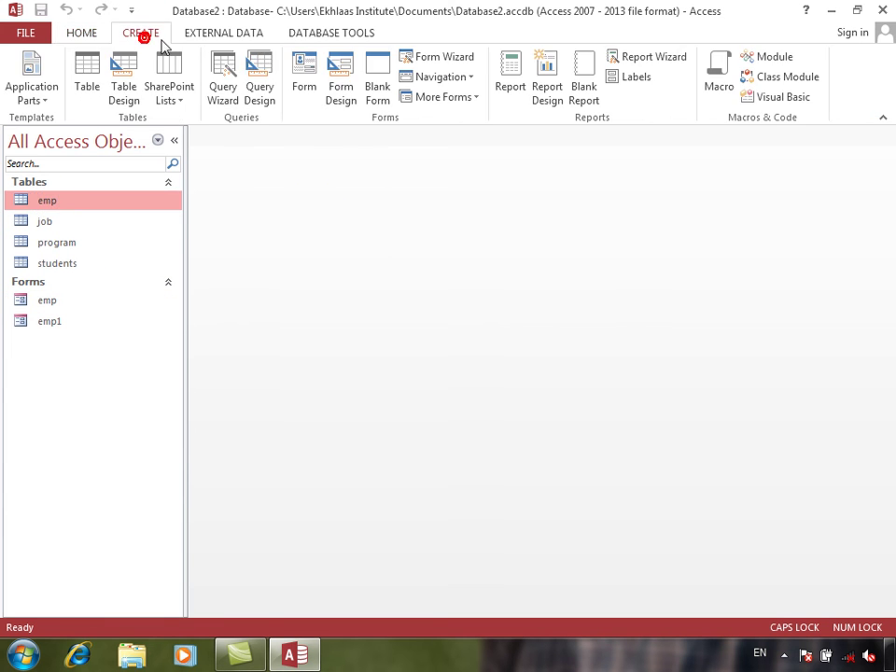
Build the emp2 form with the Form Wizard from all emp fields, opening it in Design view
left_click(463, 57)
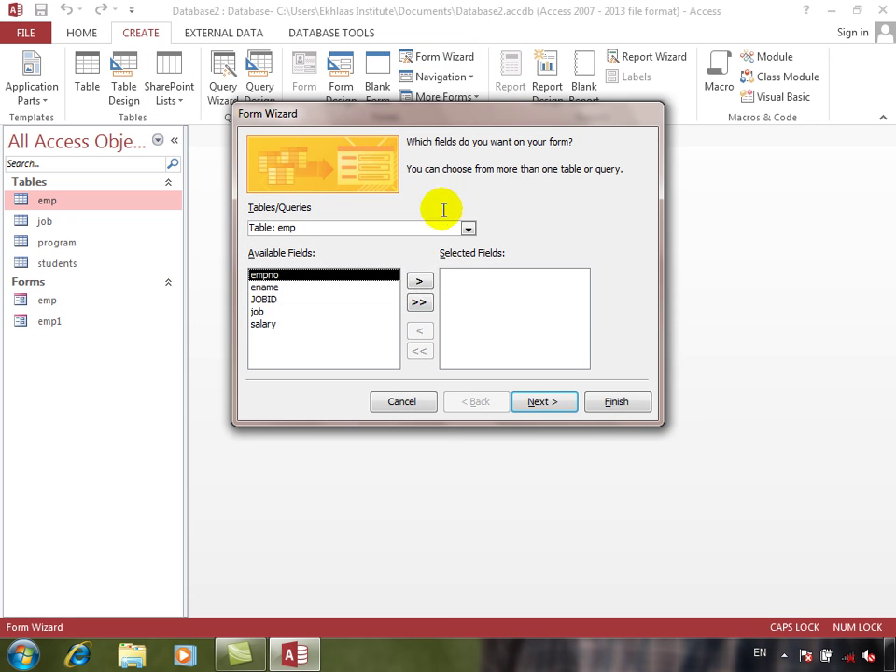
left_click(420, 300)
left_click(545, 399)
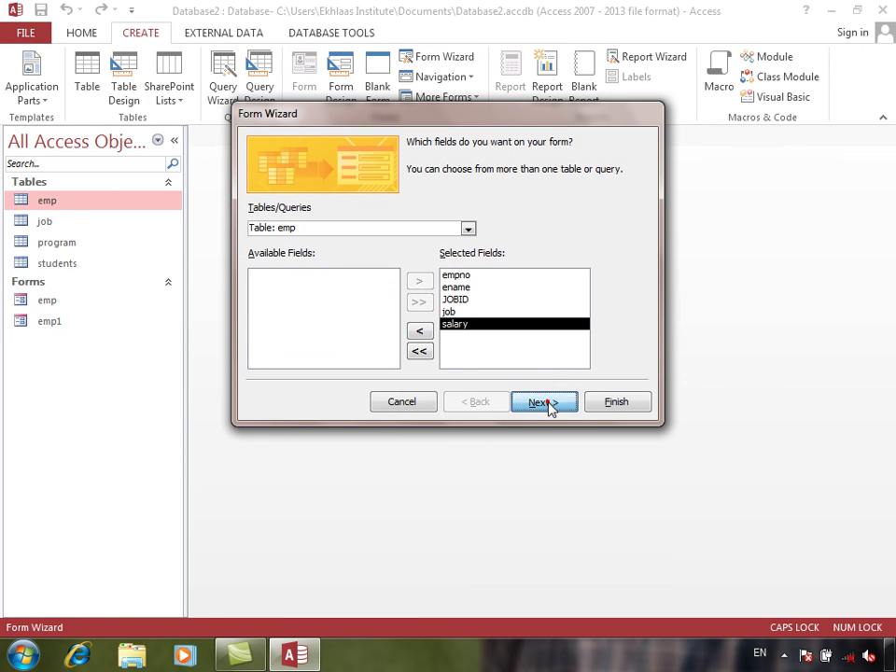
left_click(547, 404)
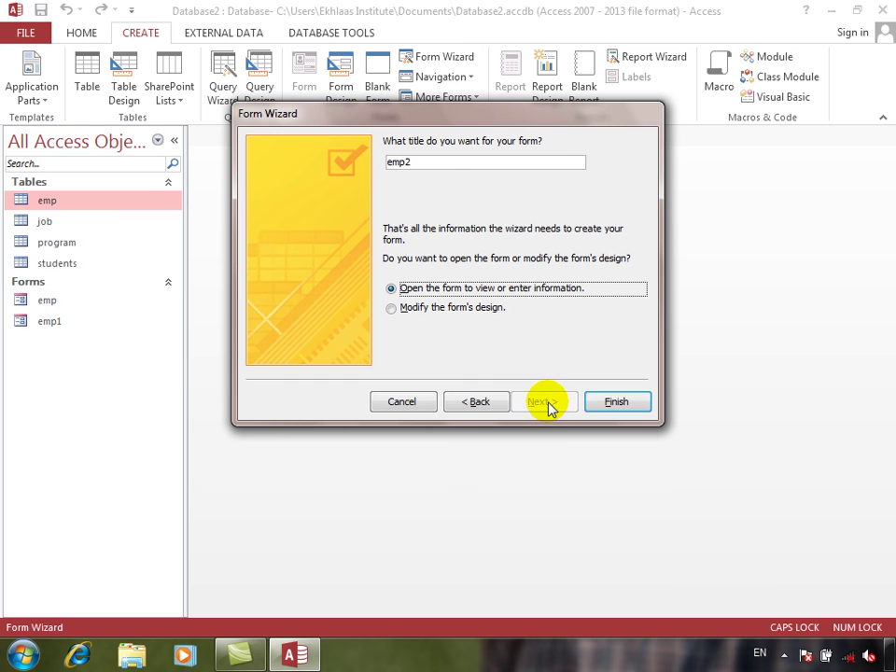
left_click(473, 309)
left_click(624, 407)
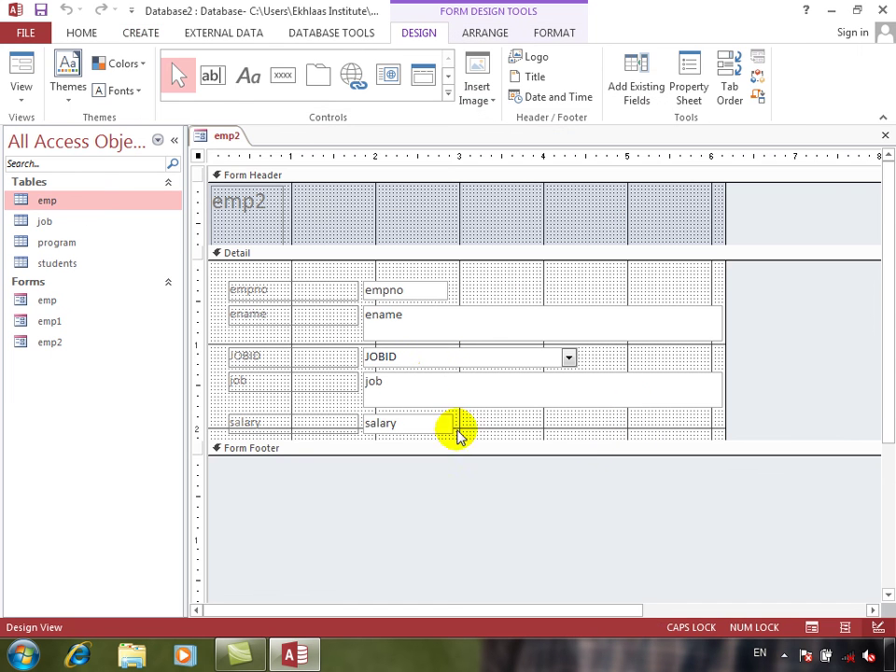
Set JOBID's After Update to [Event Procedure] and start the code line ME.job.Value=ME.CO
left_click(456, 356)
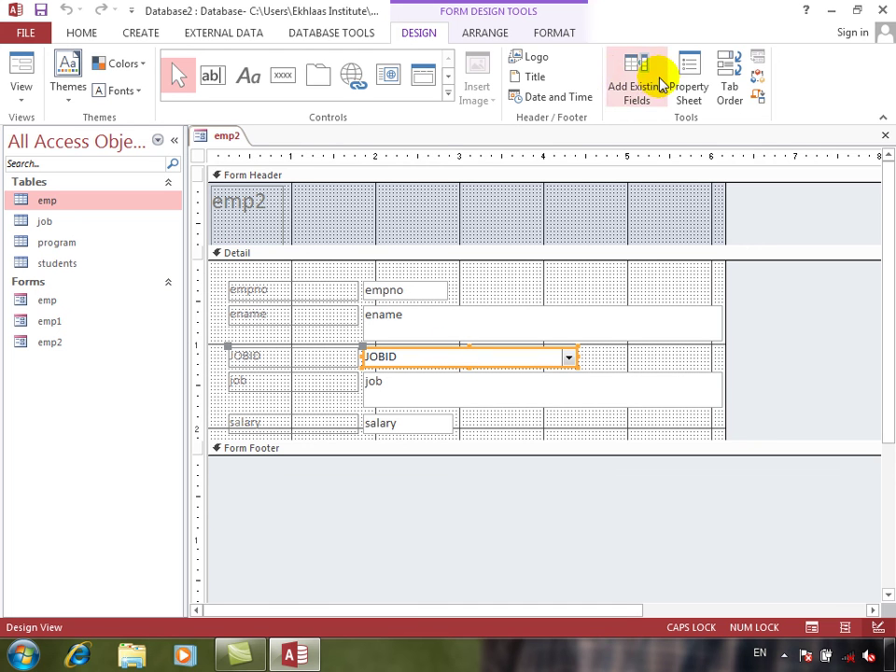
left_click(688, 84)
left_click(761, 211)
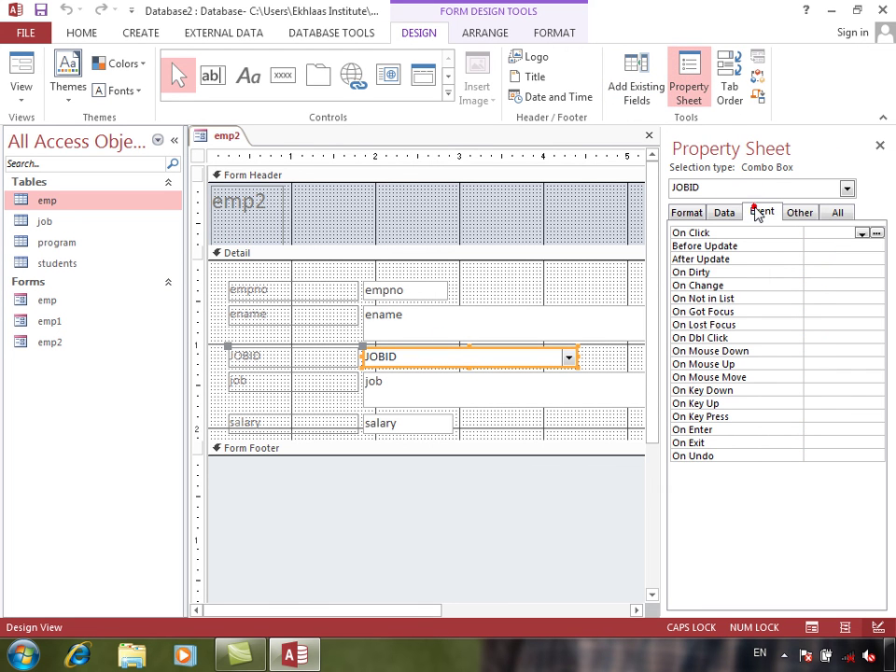
left_click(811, 259)
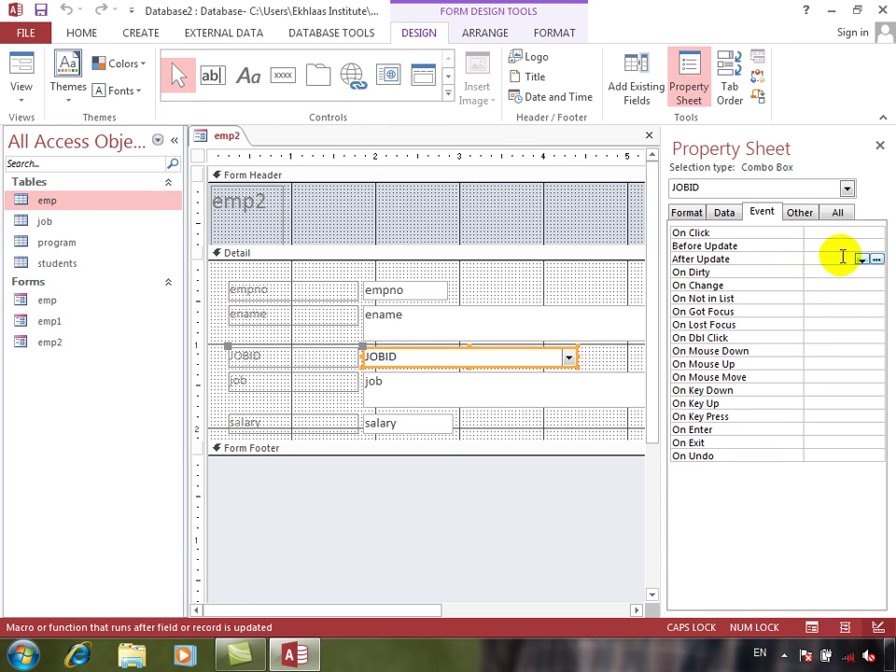
left_click(862, 260)
left_click(848, 269)
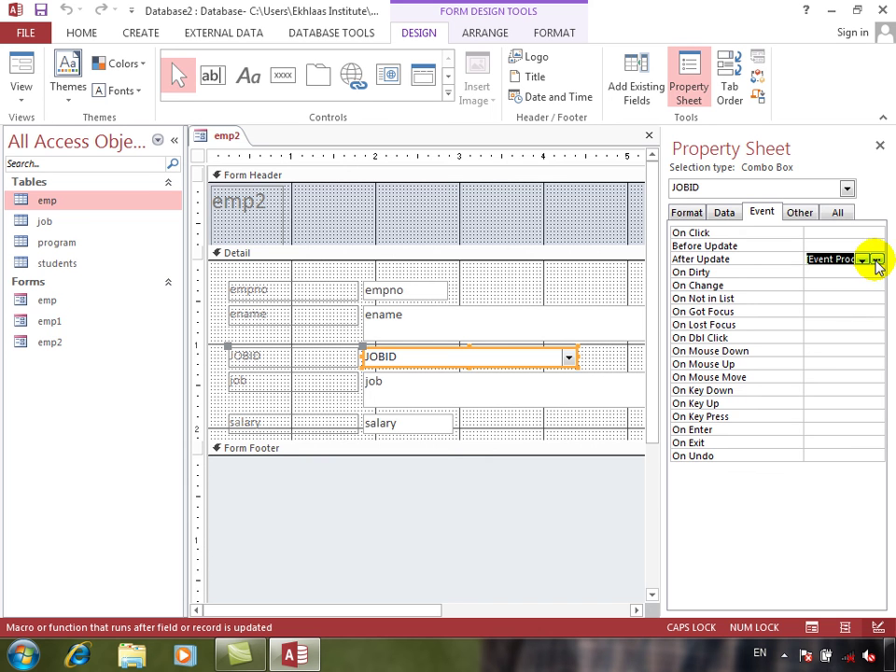
left_click(877, 260)
type("ME.job.Value=ME.CO")
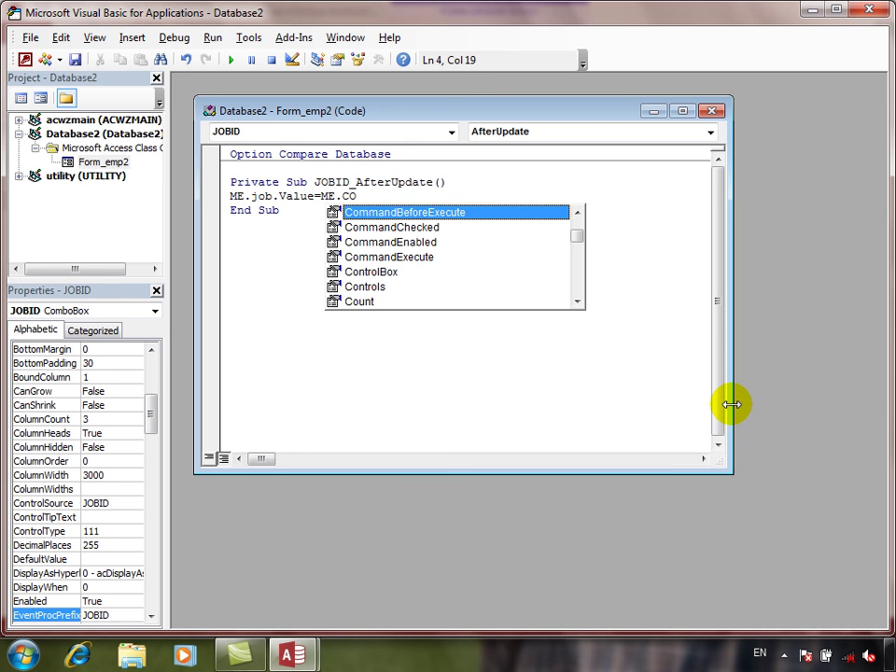
Complete the line Me.job.Value = Me.JOBID.Column(1)
key("BackSpace")
key("BackSpace")
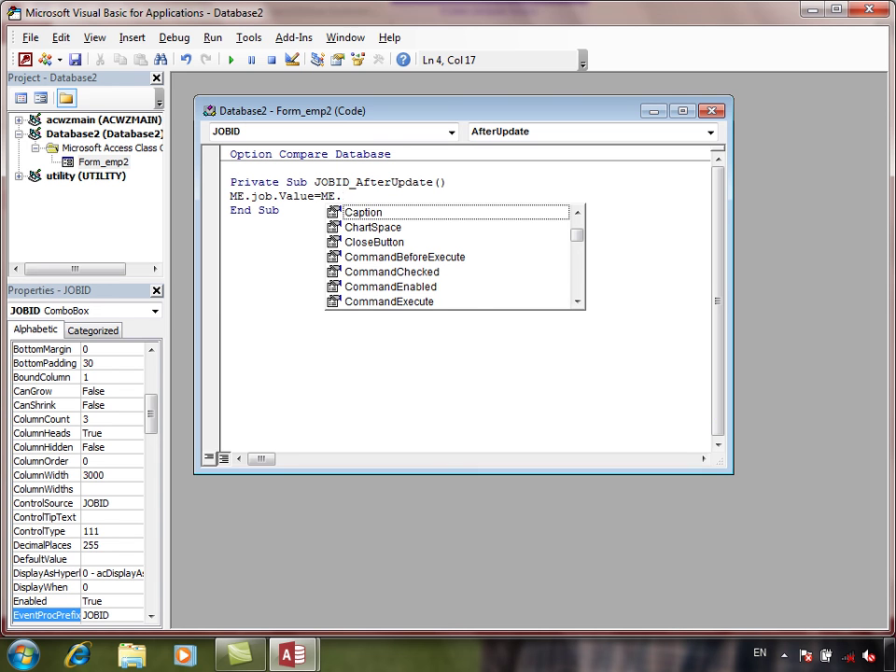
type("P")
key("BackSpace")
type("JOB")
key("BackSpace")
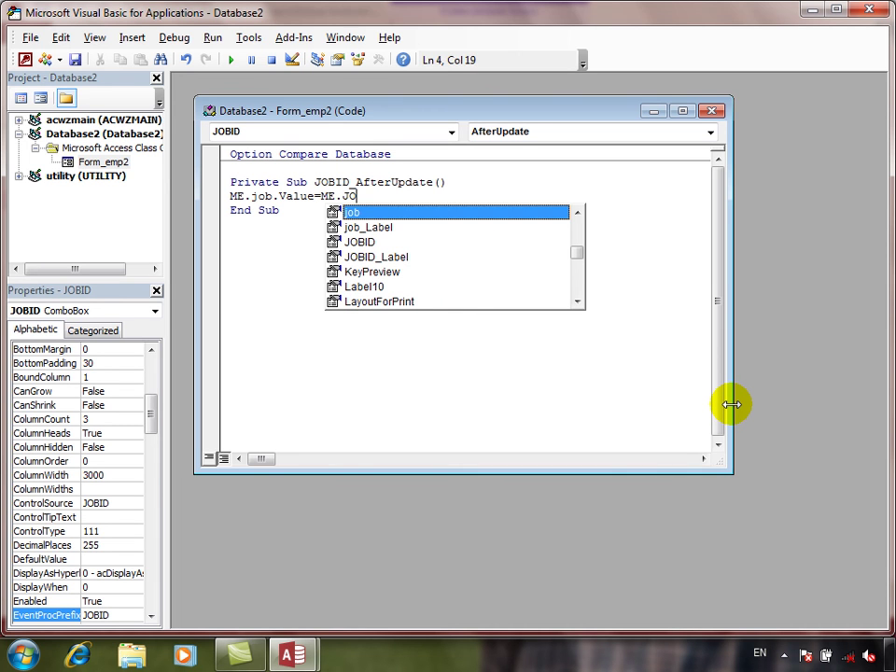
type("BID.")
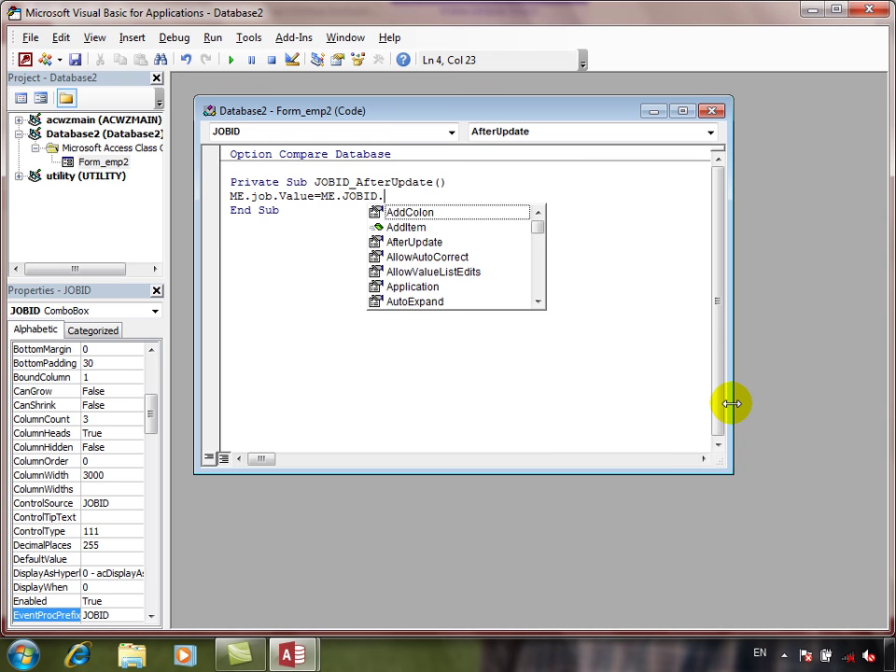
type("COlumn(")
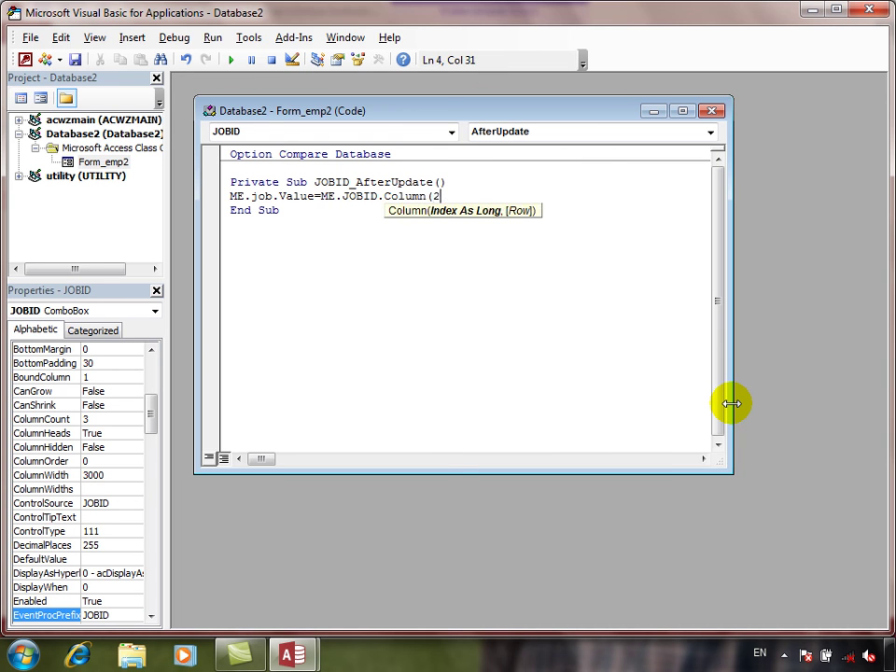
type("10")
key("BackSpace")
type(")")
key("Return")
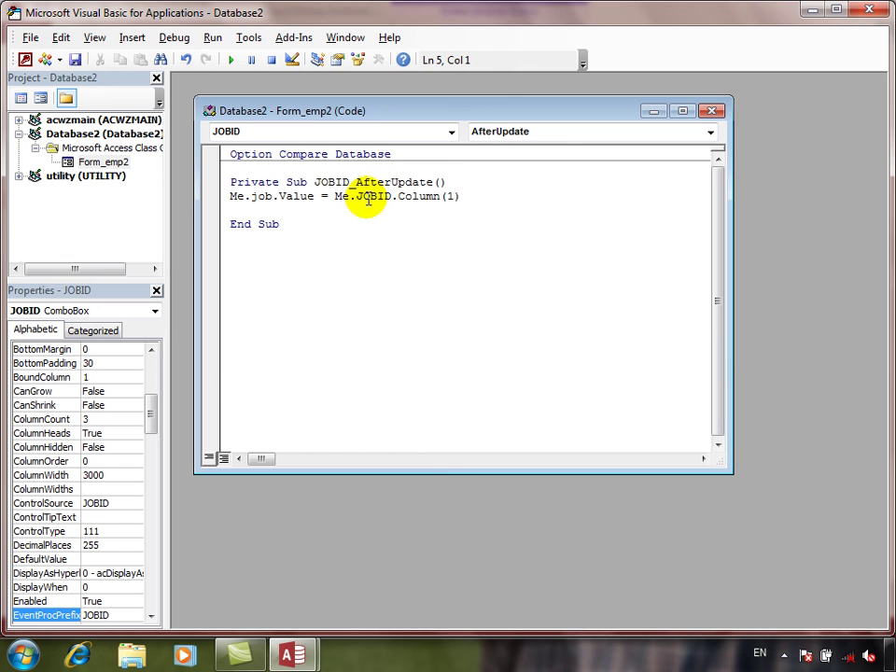
Add the line Me.salary.Value = Me.JOBID.Column(2) and close the VBA editor
type("ME.salary.VALU")
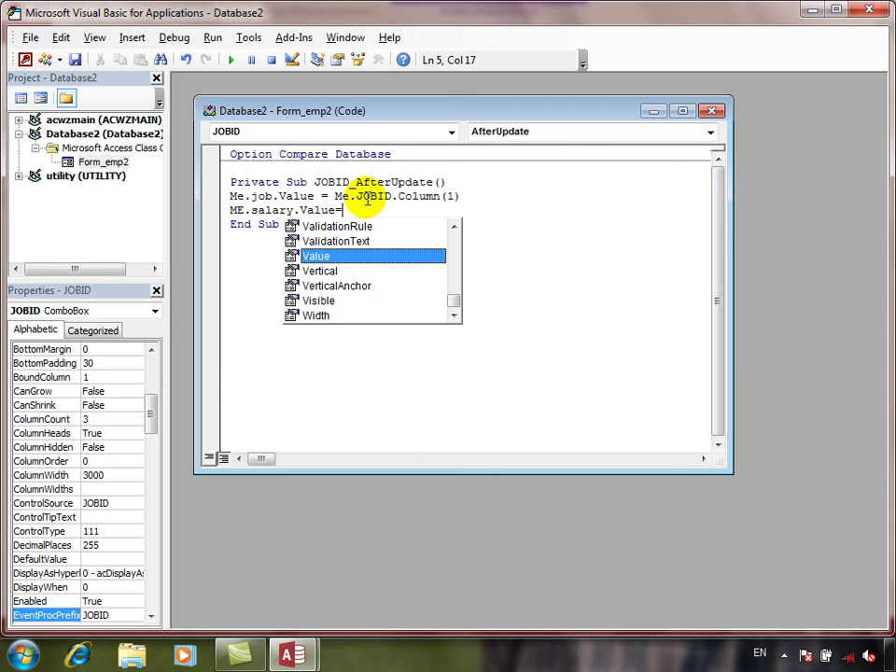
type("=ME.JO")
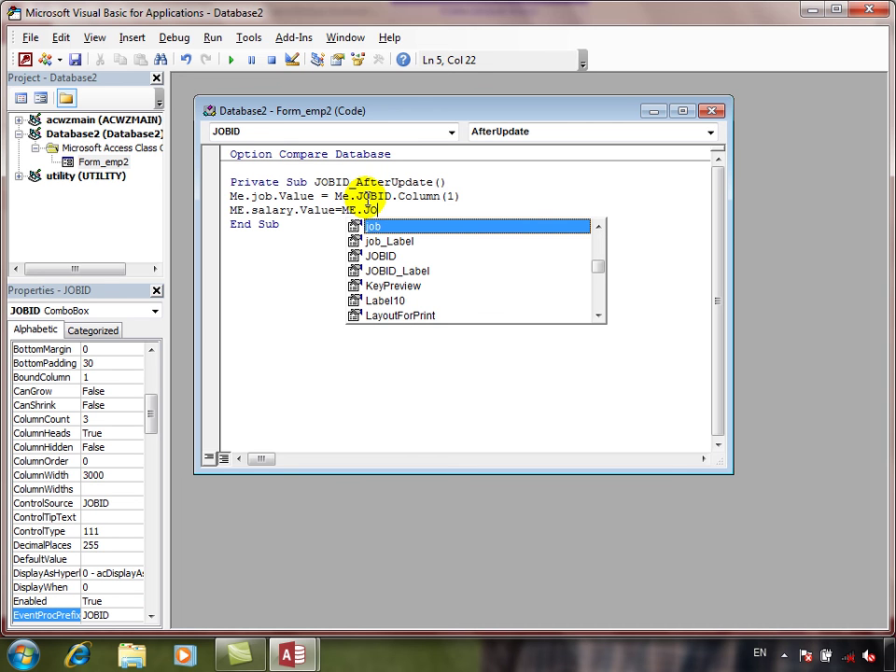
type("BID.")
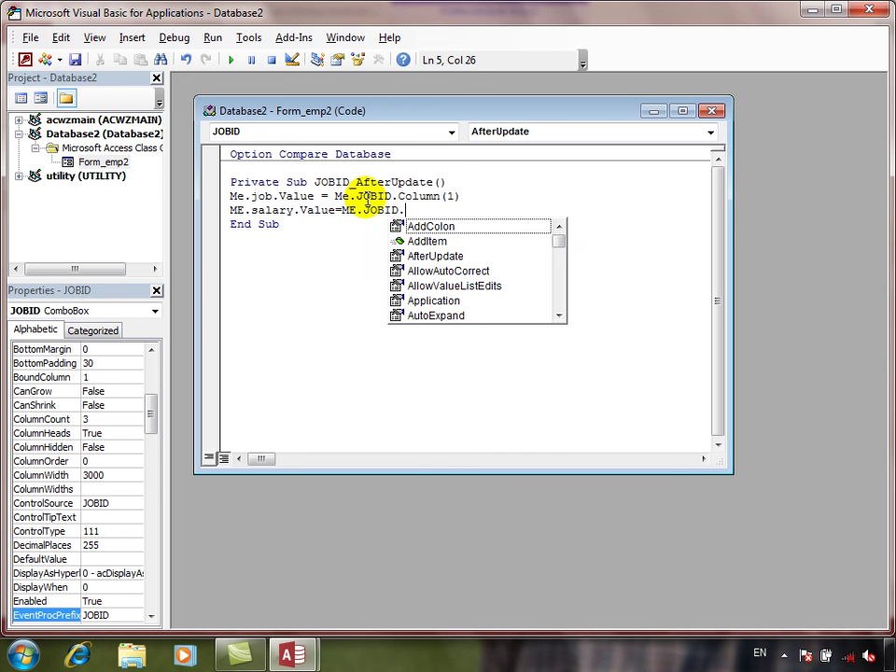
type("COlumn(2")
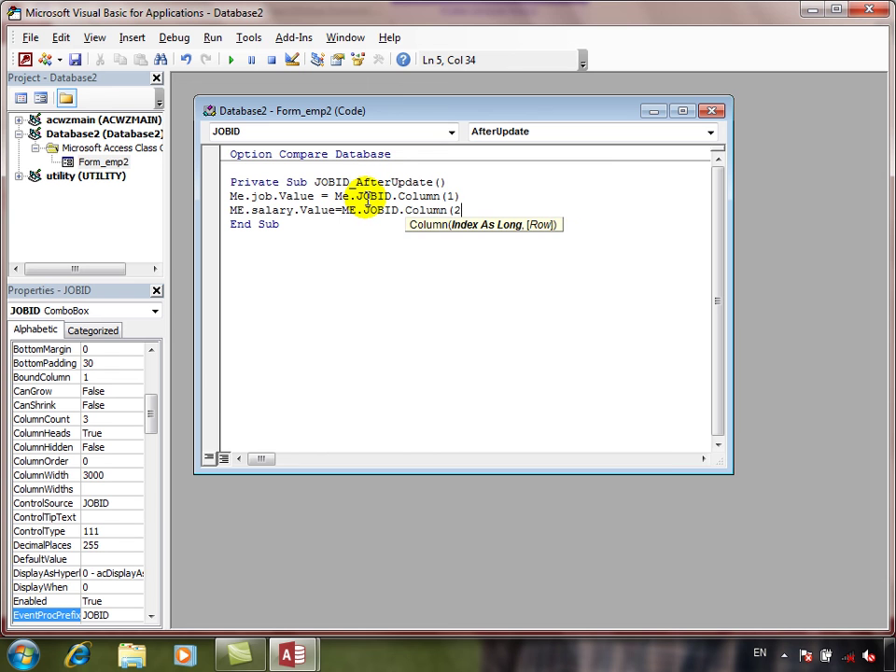
type(")")
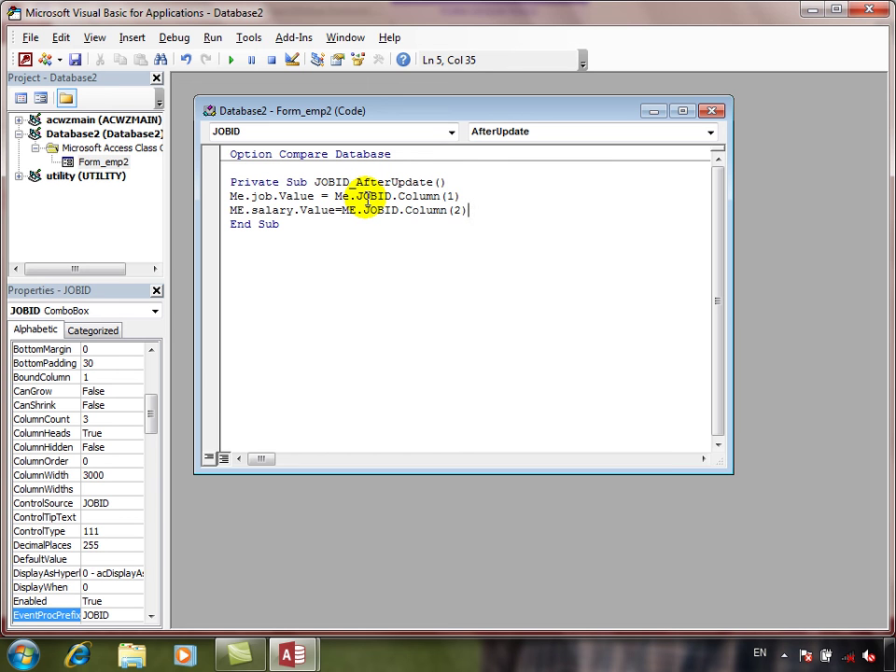
key("Return")
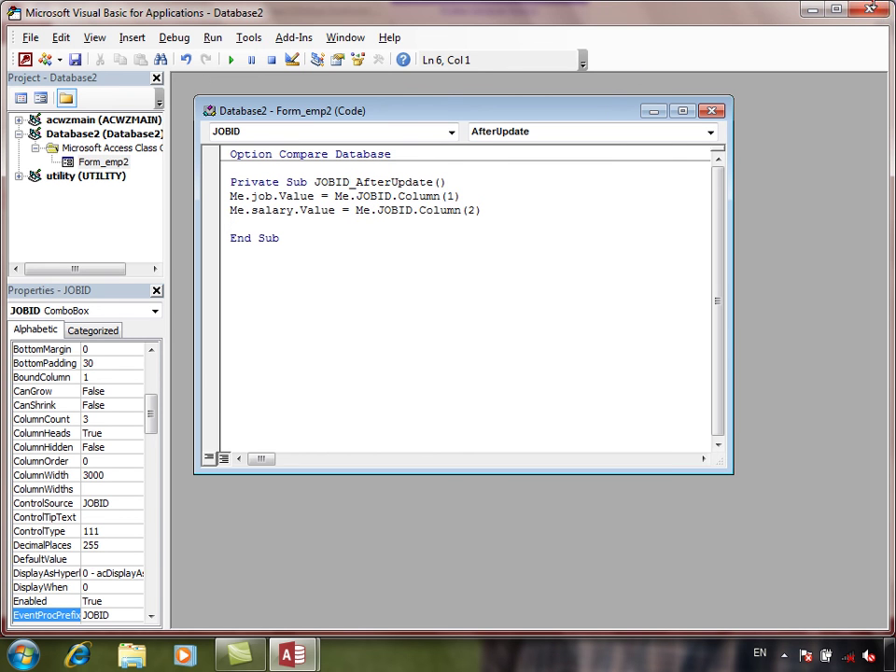
left_click(870, 9)
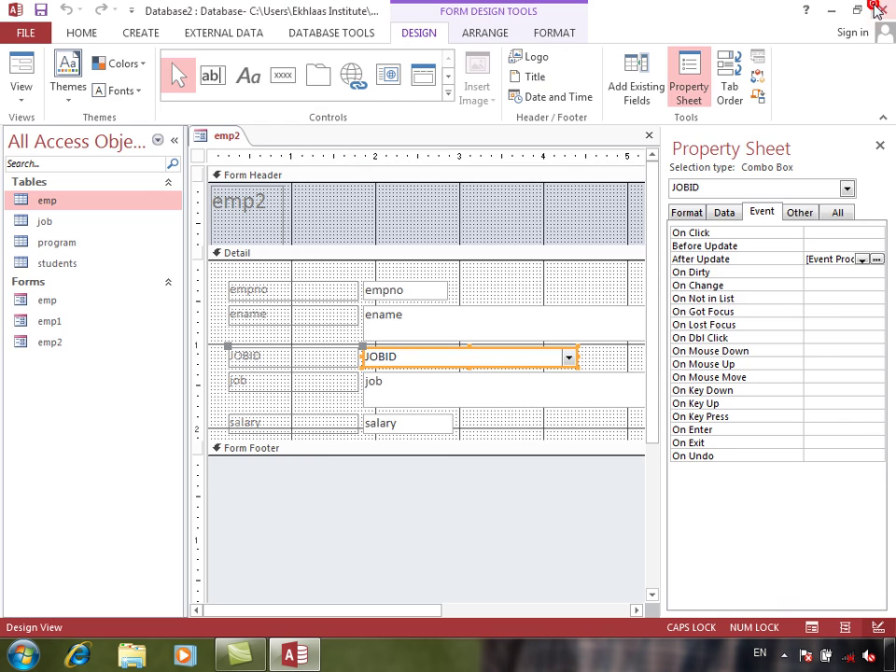
Show emp2 in Form View on a new record and pick JOBID 3, filling job doctor
left_click(23, 57)
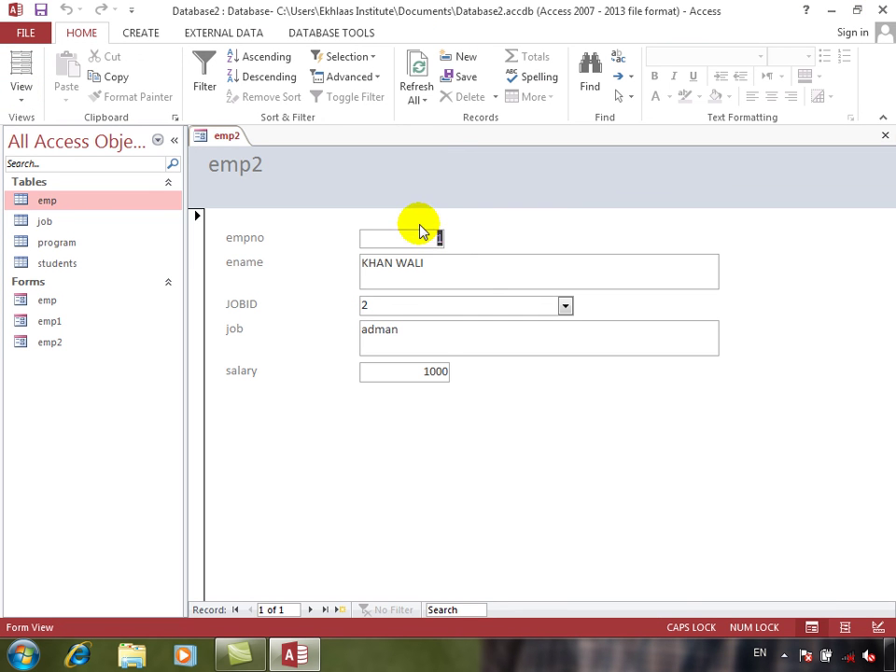
left_click(341, 610)
left_click(394, 281)
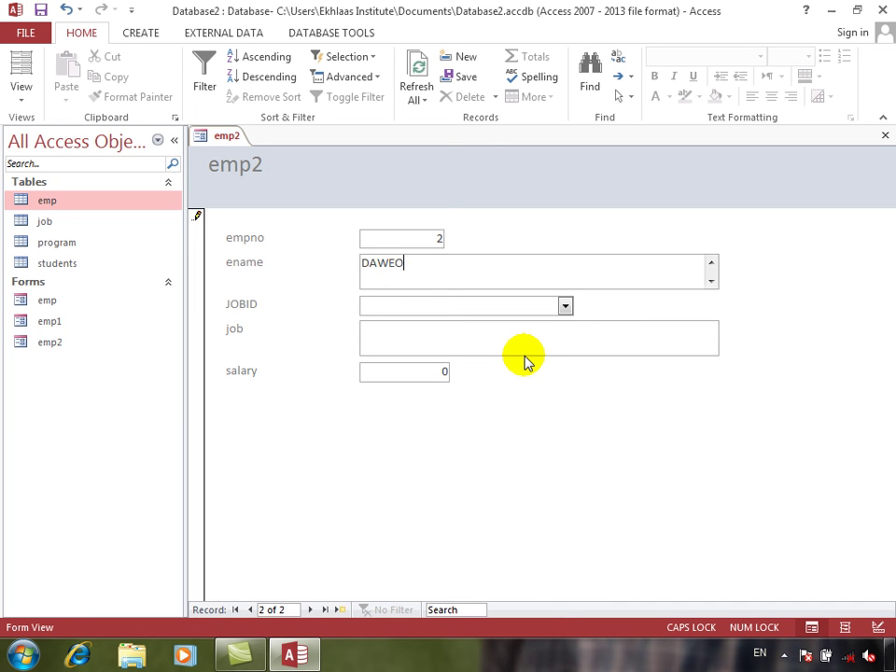
left_click(565, 305)
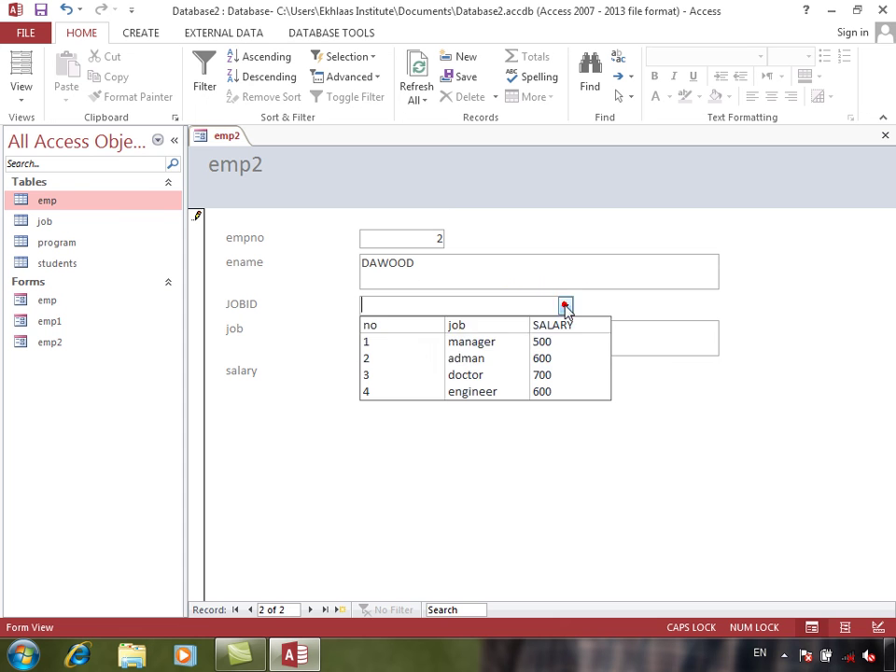
left_click(439, 375)
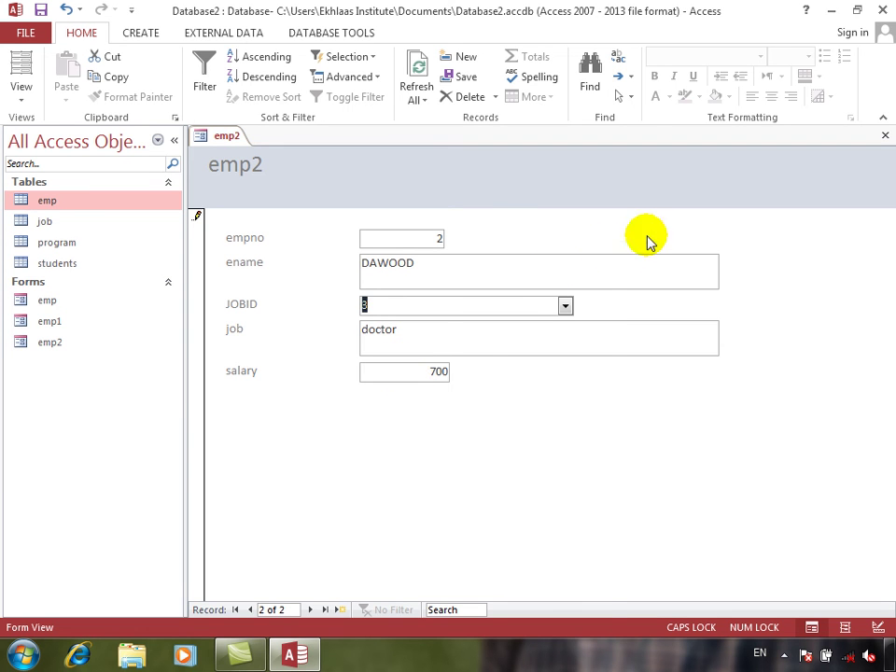
Pick JOBID 1 (manager, 500), then 4 (engineer, 600), and quit Access without saving design changes
left_click(564, 305)
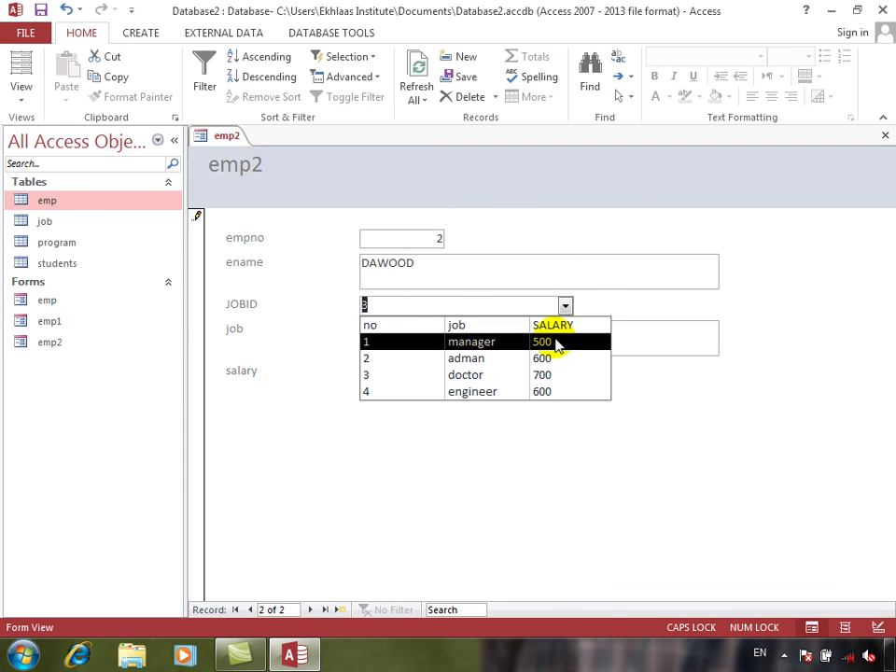
left_click(555, 341)
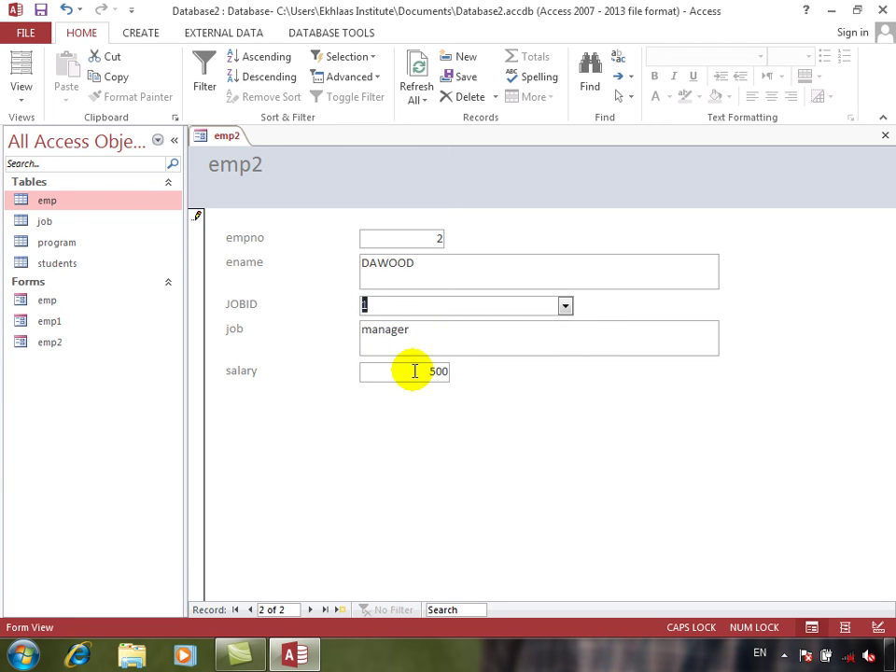
left_click(565, 306)
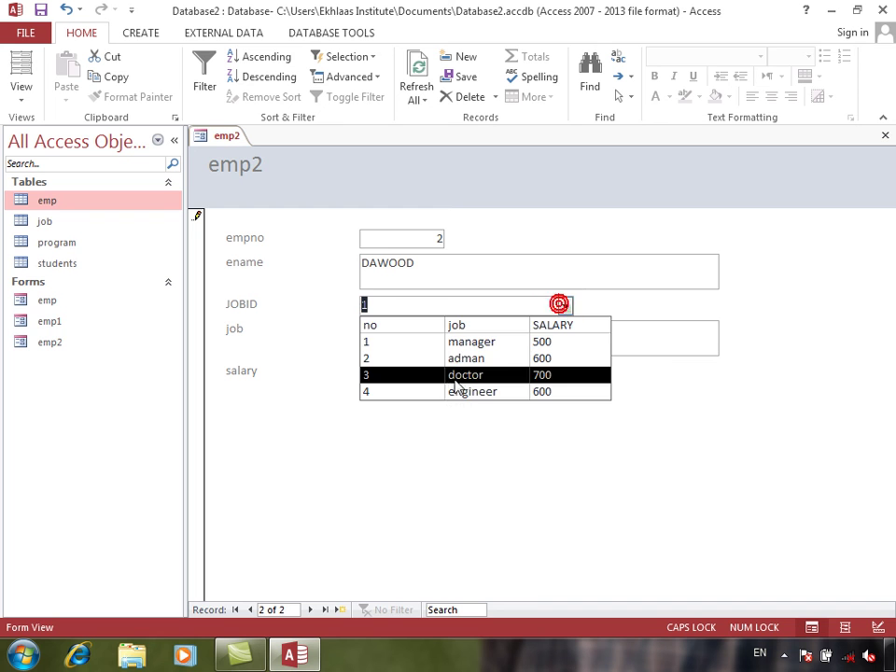
left_click(454, 391)
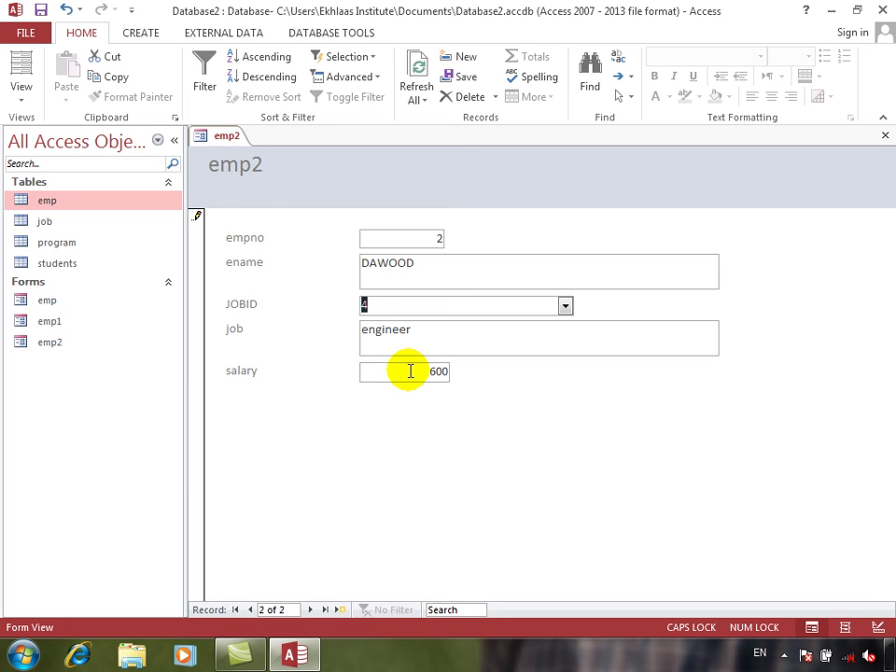
left_click(883, 10)
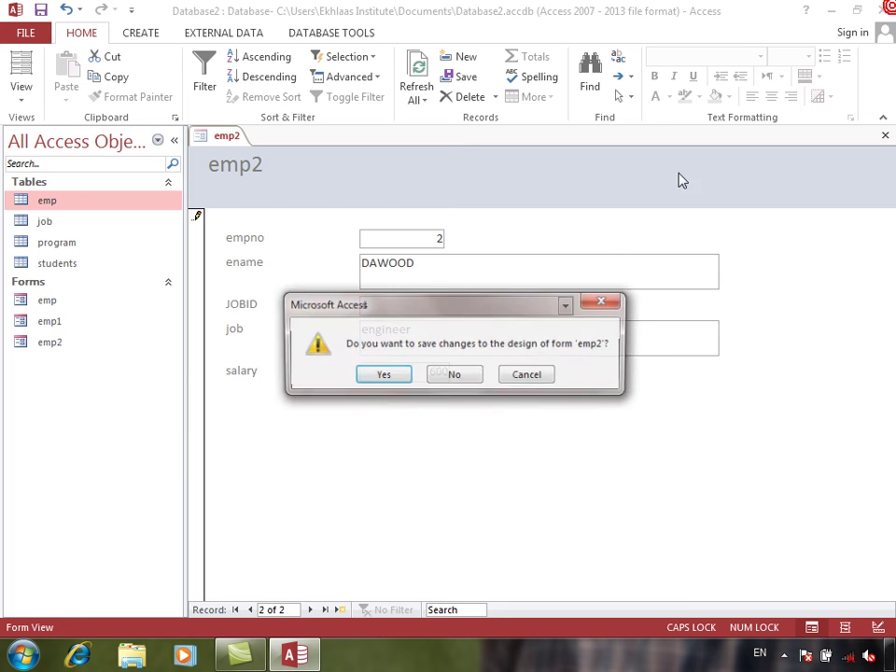
left_click(466, 372)
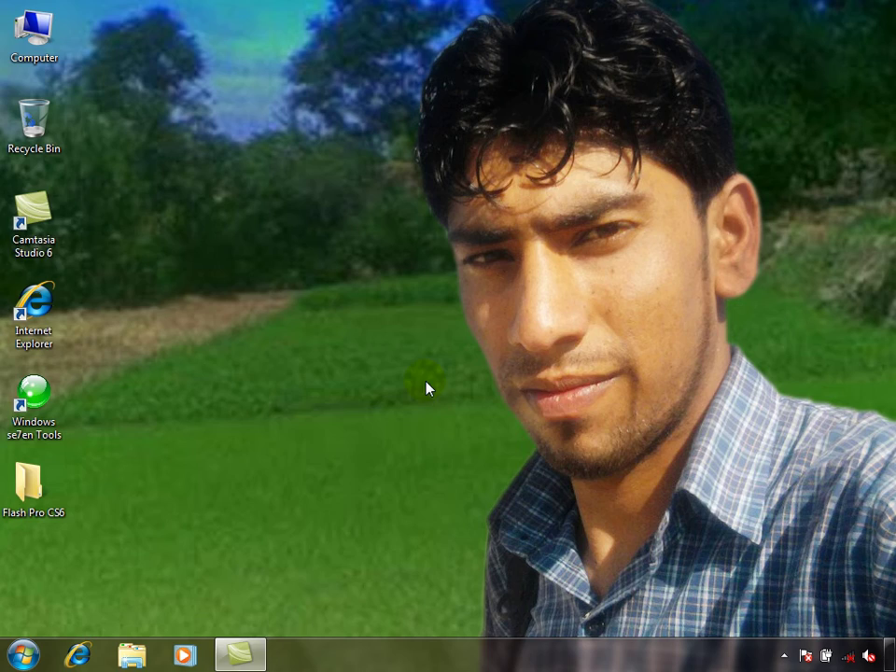